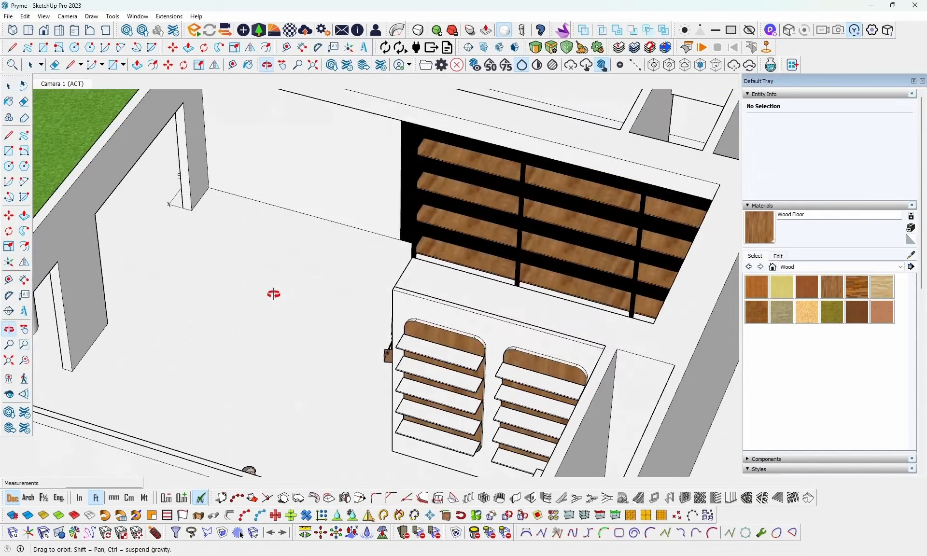
- Examine the bare wall section beside the black shelving in the shop interior
scroll(598, 287, down, 2)
scroll(411, 303, up, 2)
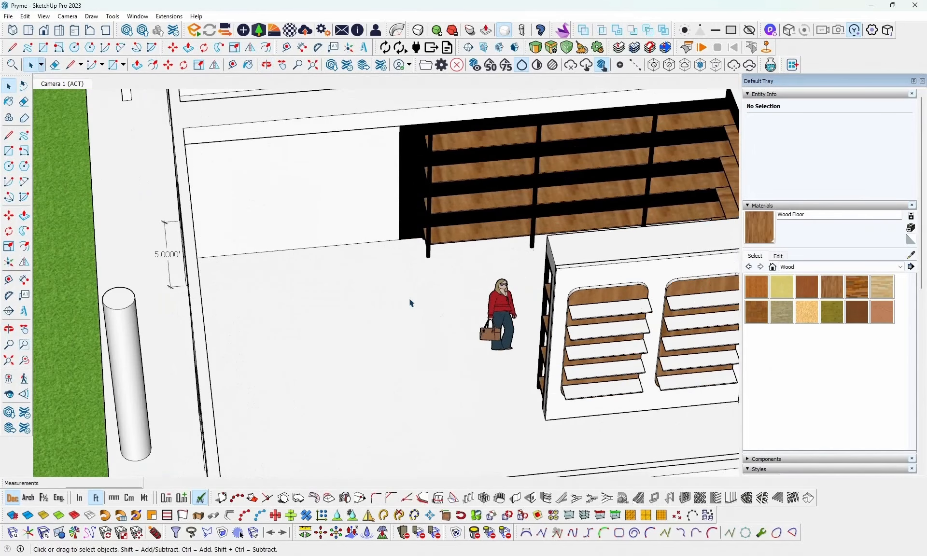
scroll(413, 367, down, 3)
scroll(374, 219, up, 3)
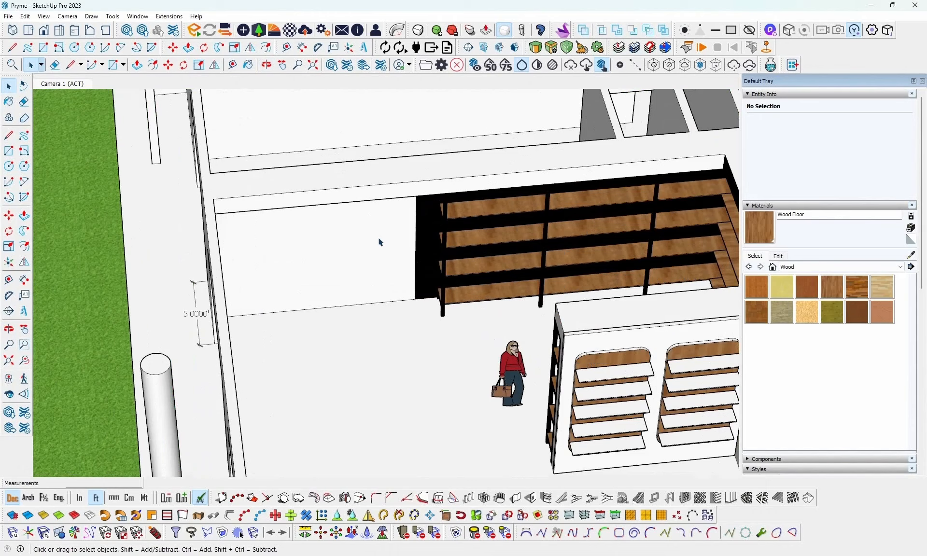
scroll(381, 243, up, 1)
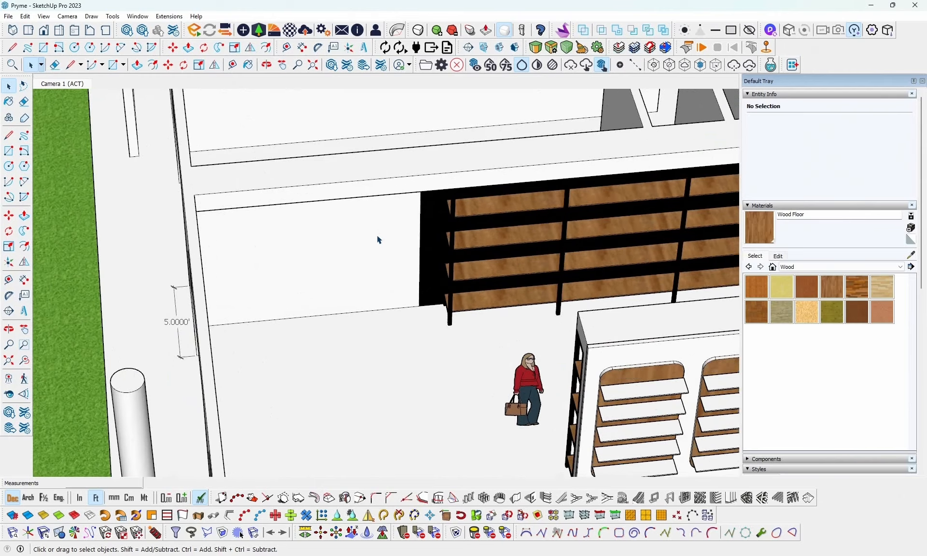
scroll(379, 240, down, 2)
middle_drag(418, 269, 402, 275)
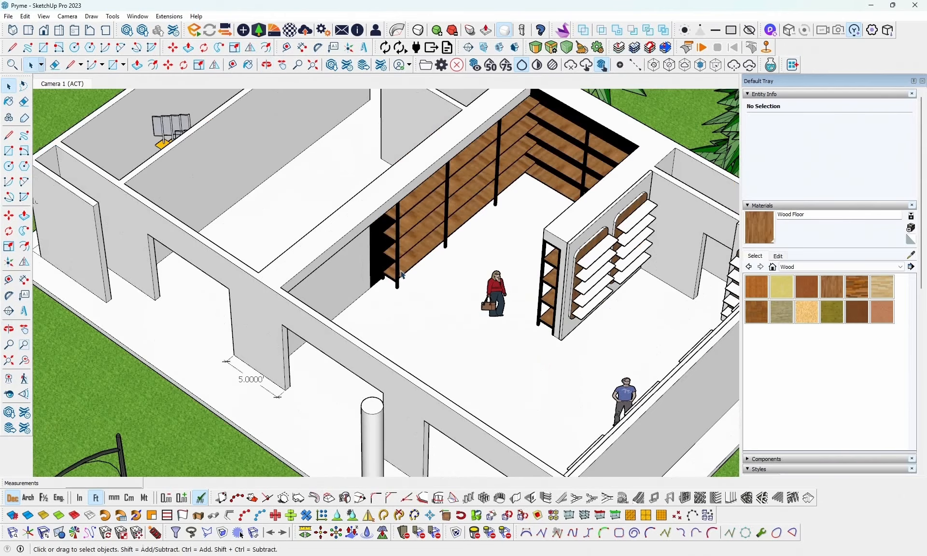
middle_drag(494, 296, 395, 319)
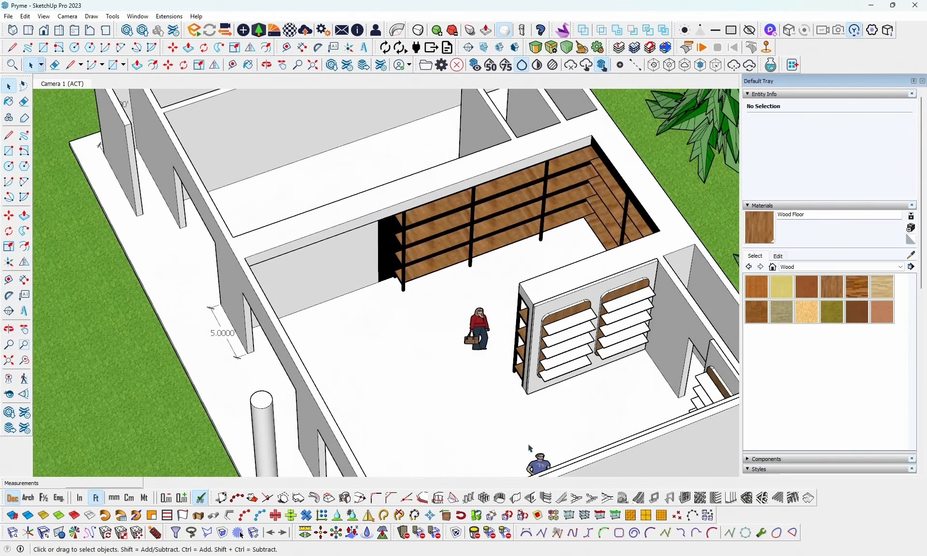
- Switch to the supermarket fridge showcase model and copy its group of beer fridges
mouse_move(485, 554)
click(589, 516)
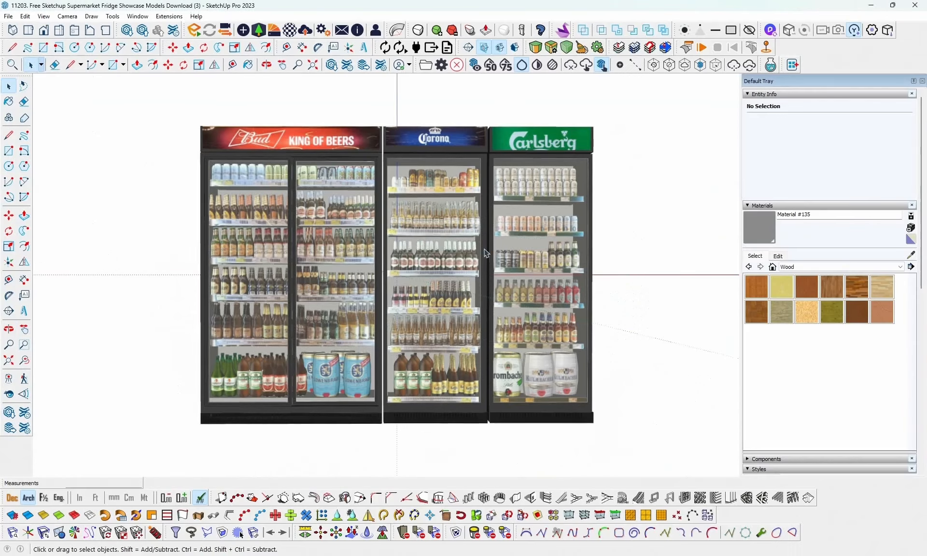
mouse_move(515, 240)
middle_down()
mouse_move(215, 304)
mouse_move(548, 271)
mouse_move(611, 306)
mouse_move(622, 341)
middle_up()
scroll(622, 342, down, 3)
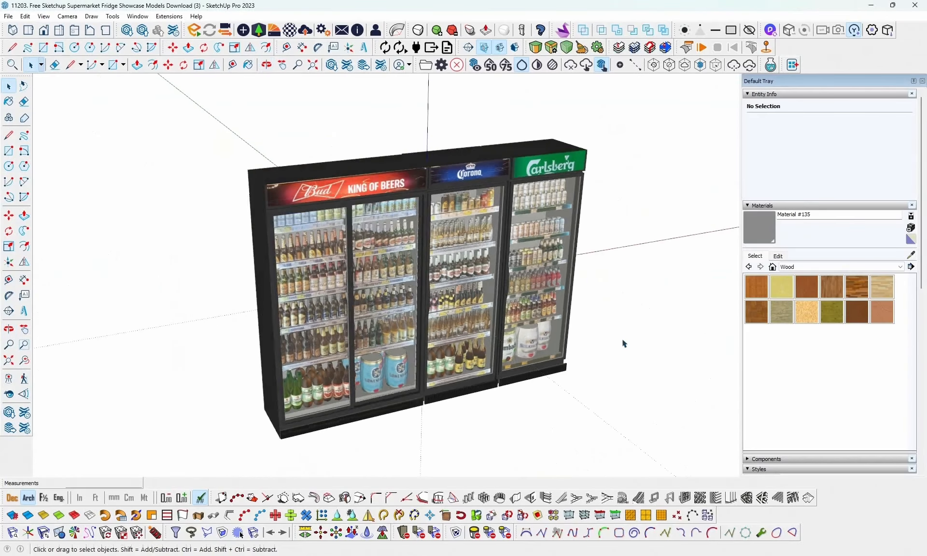
click(546, 302)
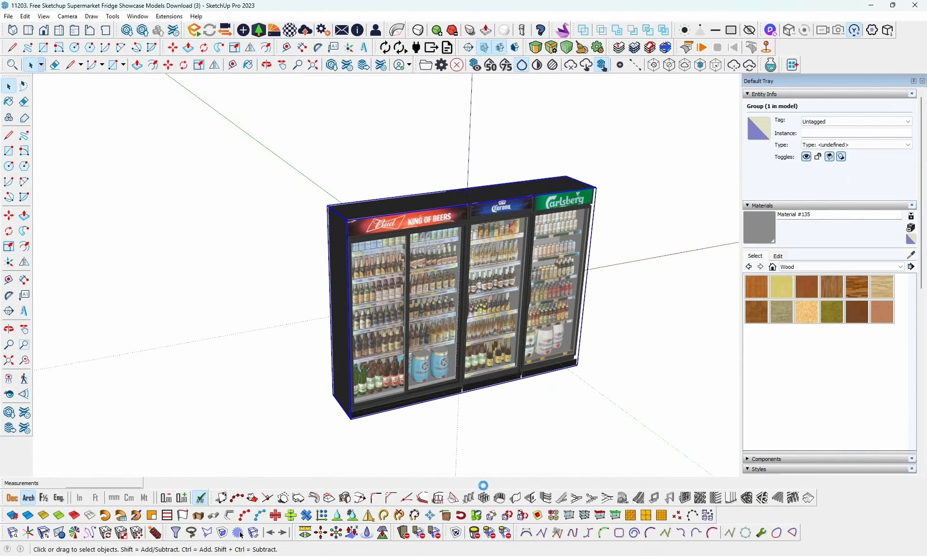
- Return to the Pryme model and paste the beer fridge group at the bare wall beside the black shelving
mouse_move(485, 555)
click(393, 507)
middle_drag(410, 248, 376, 252)
click(25, 16)
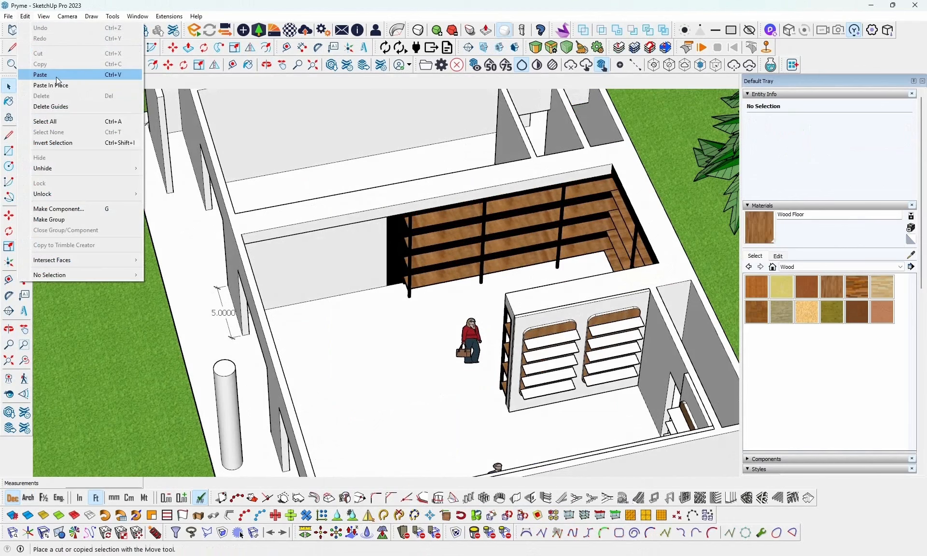
click(58, 76)
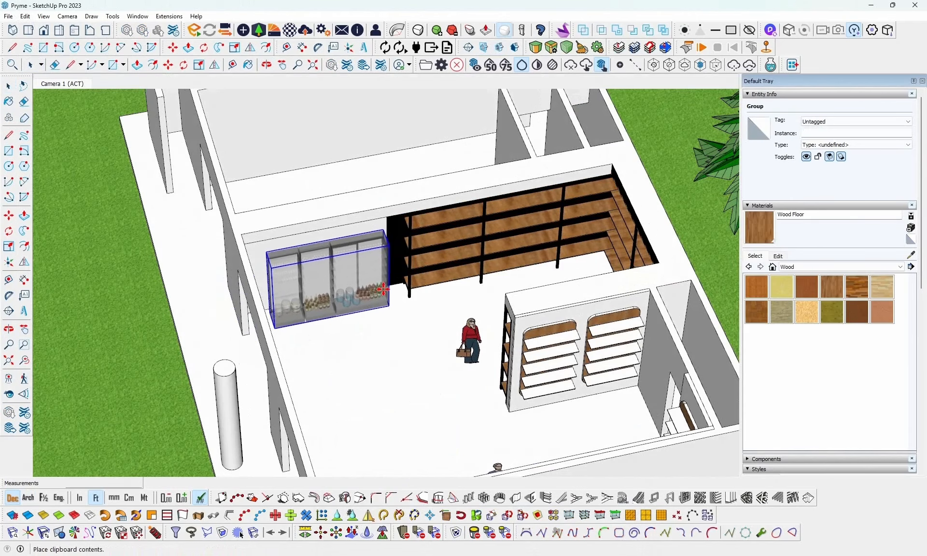
click(381, 297)
- Rotate the fridge group 180 degrees on the floor so that its glass doors face the room
middle_drag(373, 289, 275, 289)
scroll(421, 240, up, 2)
scroll(394, 274, up, 2)
key(q)
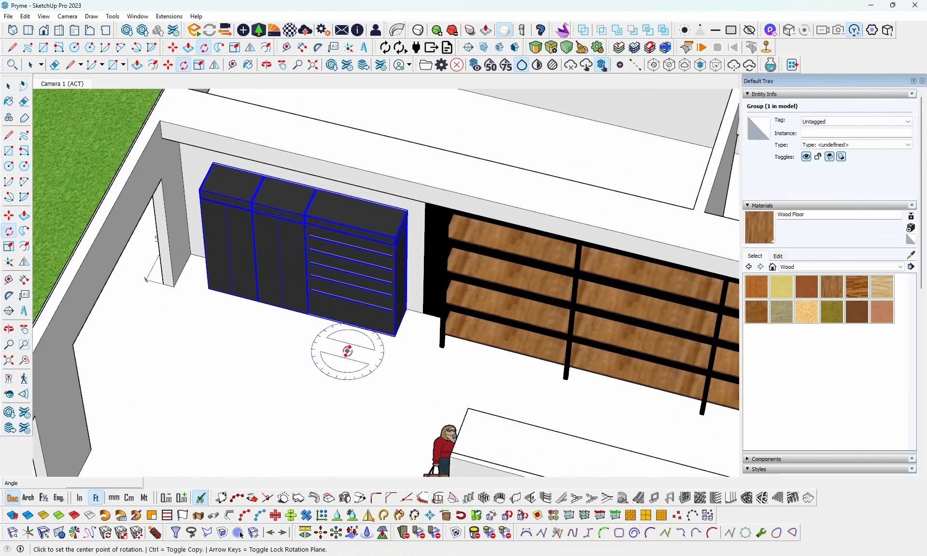
click(308, 314)
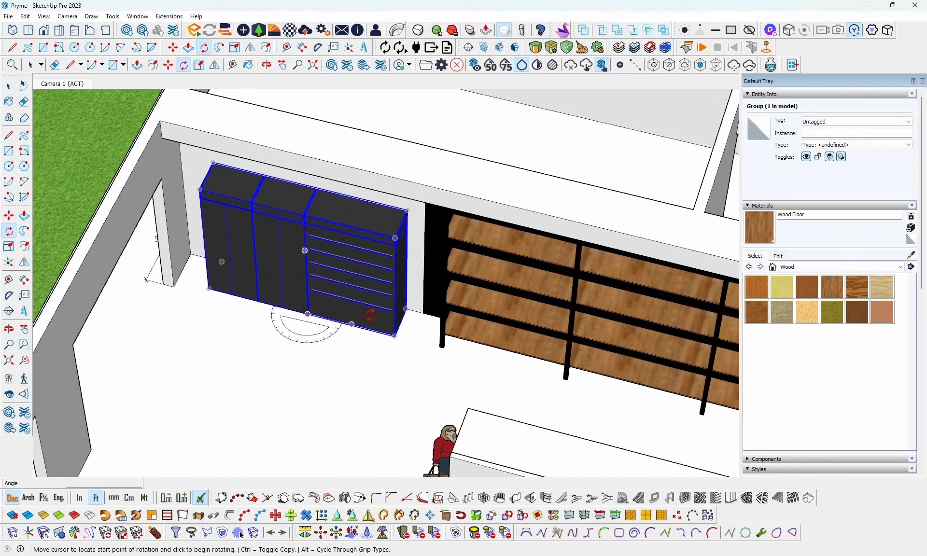
click(394, 336)
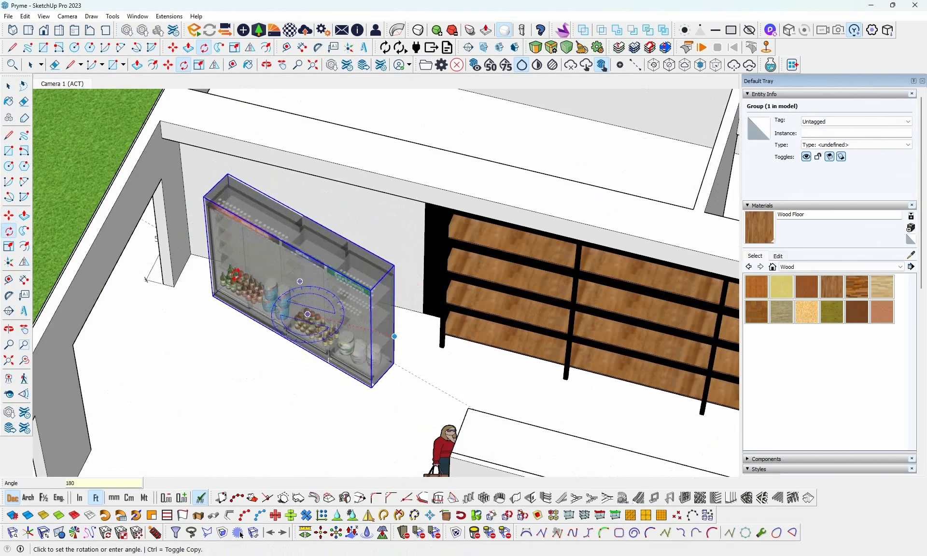
key(Return)
- Move the fridge group by its rear bottom corner back against the wall, close to the end of the black shelving
middle_drag(309, 270, 530, 252)
scroll(523, 279, down, 2)
middle_drag(536, 290, 431, 416)
scroll(331, 266, up, 4)
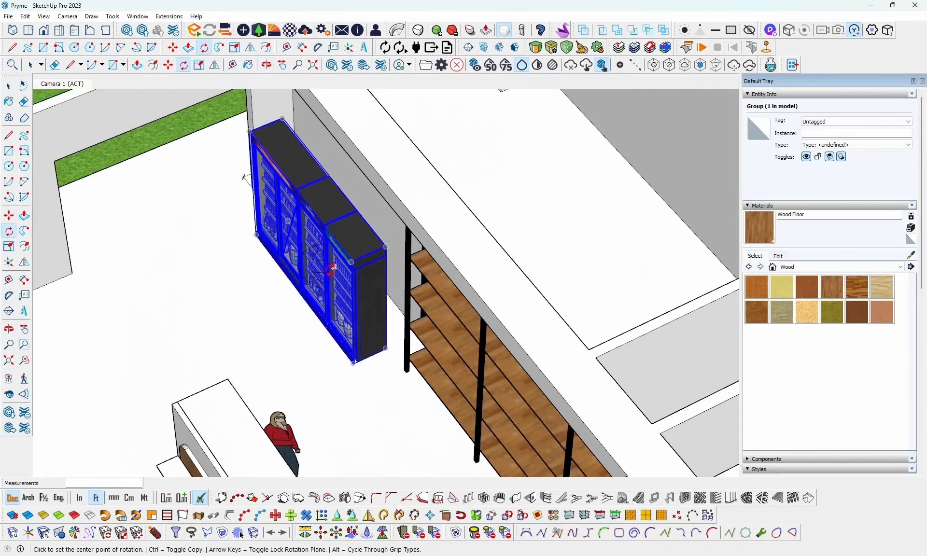
key(m)
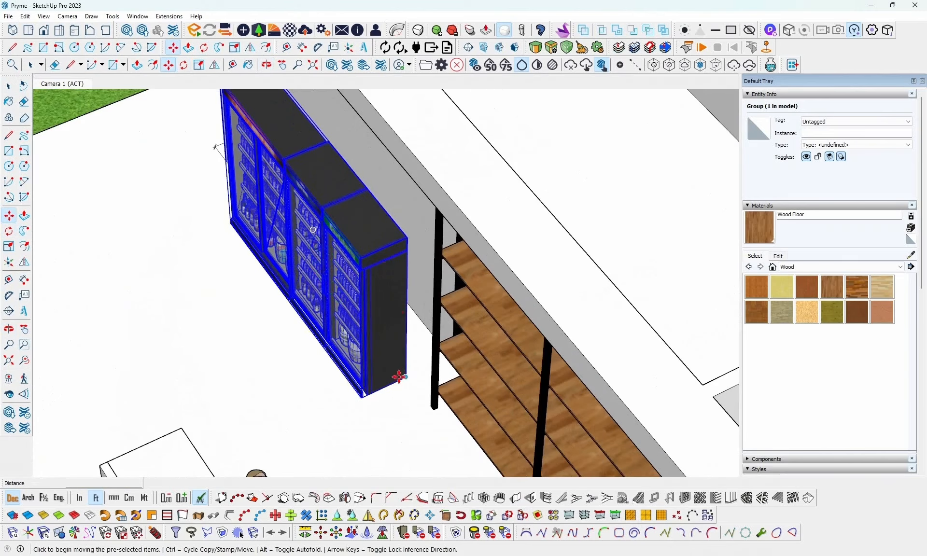
scroll(397, 378, down, 2)
middle_drag(254, 218, 232, 309)
scroll(391, 355, up, 3)
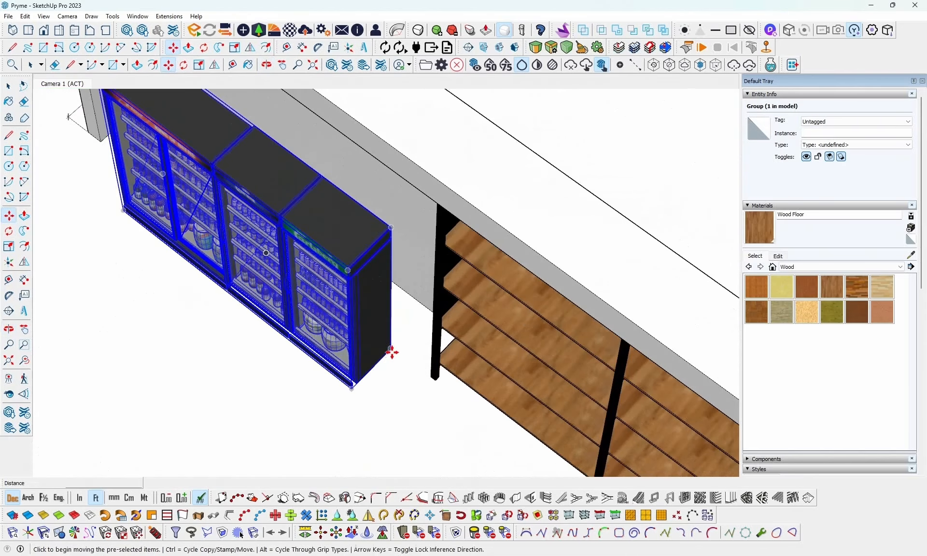
click(390, 348)
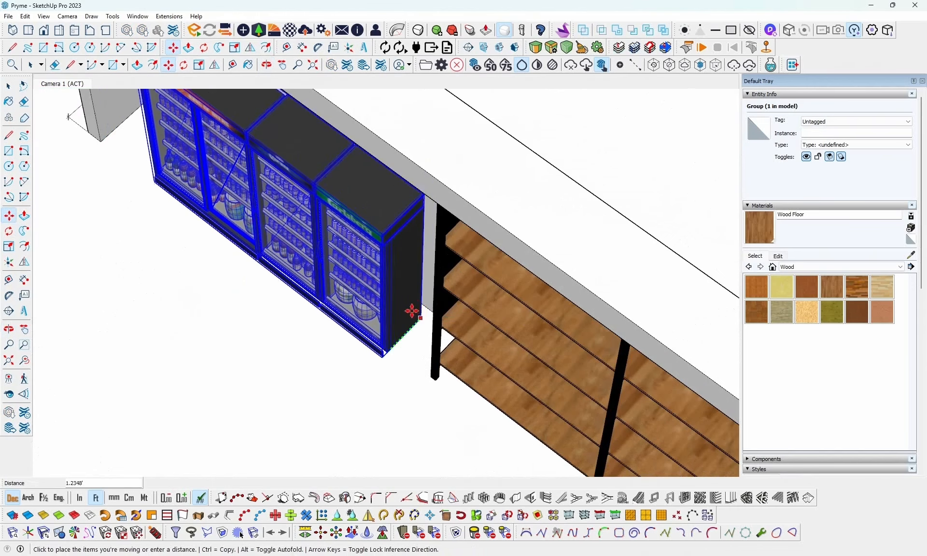
middle_drag(425, 301, 131, 314)
- Scale the fridge group up uniformly by about 1.15 so it fills more of the wall beside the shelving
scroll(589, 207, down, 2)
scroll(429, 208, up, 4)
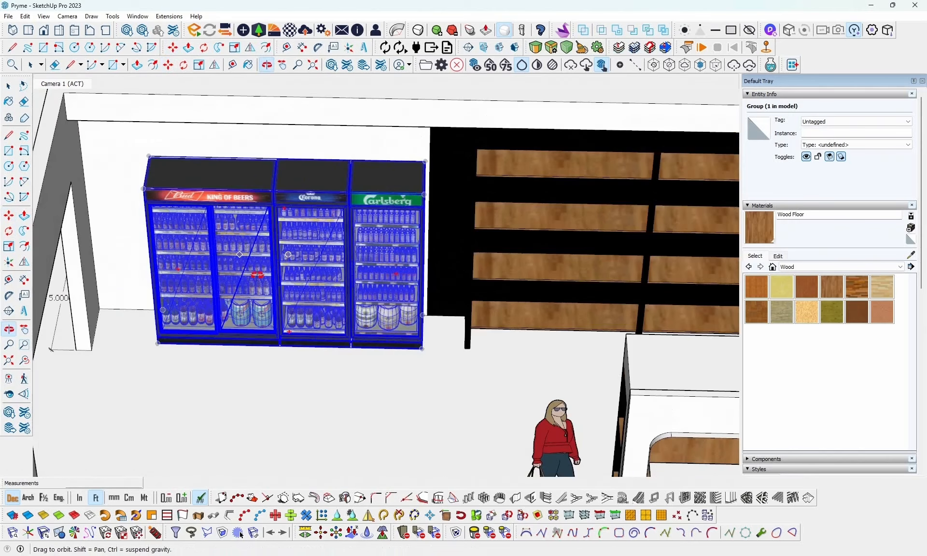
scroll(133, 314, up, 2)
key(s)
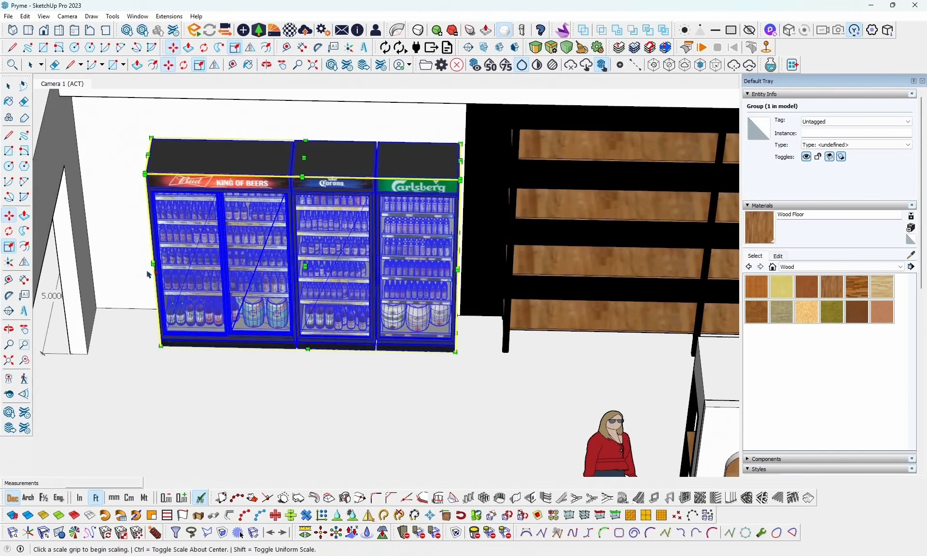
click(150, 136)
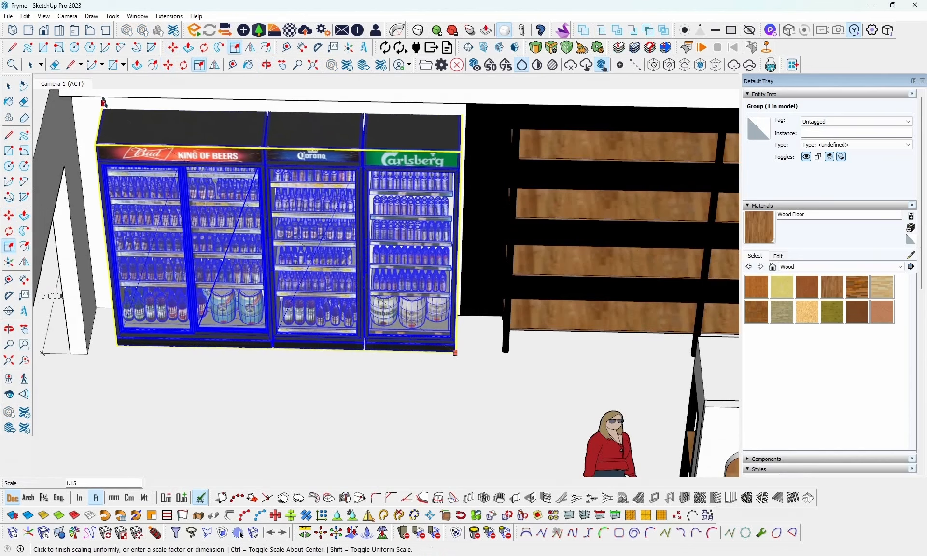
click(101, 101)
middle_drag(299, 197, 374, 261)
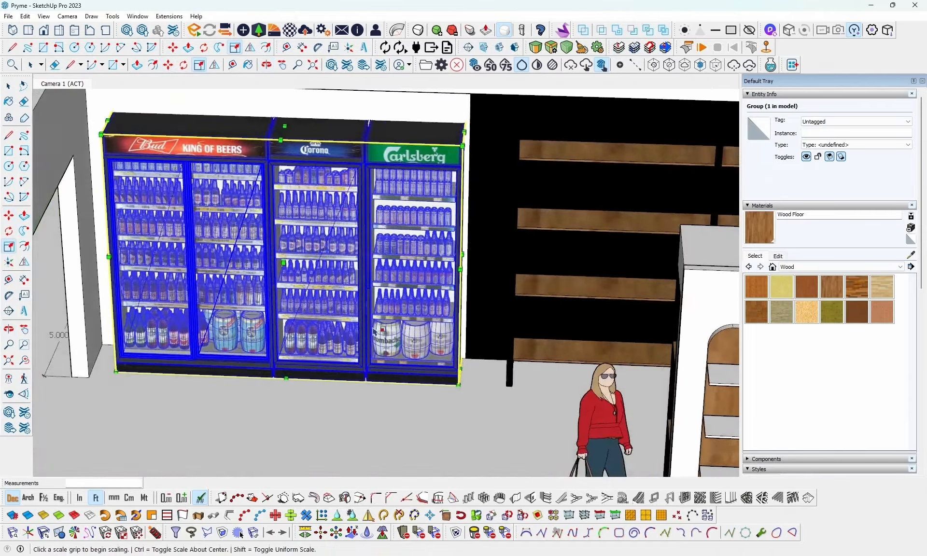
- Examine the fridge group's size and position relative to the wall, shelving and shop entrance from several angles
scroll(380, 309, down, 4)
middle_drag(382, 308, 511, 341)
scroll(554, 322, up, 2)
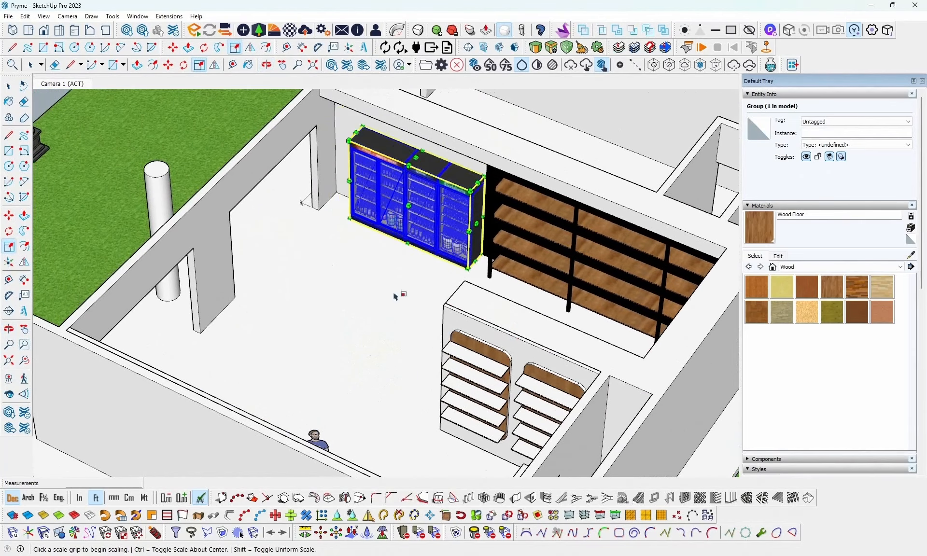
middle_drag(378, 271, 596, 282)
scroll(303, 196, up, 3)
scroll(302, 196, up, 3)
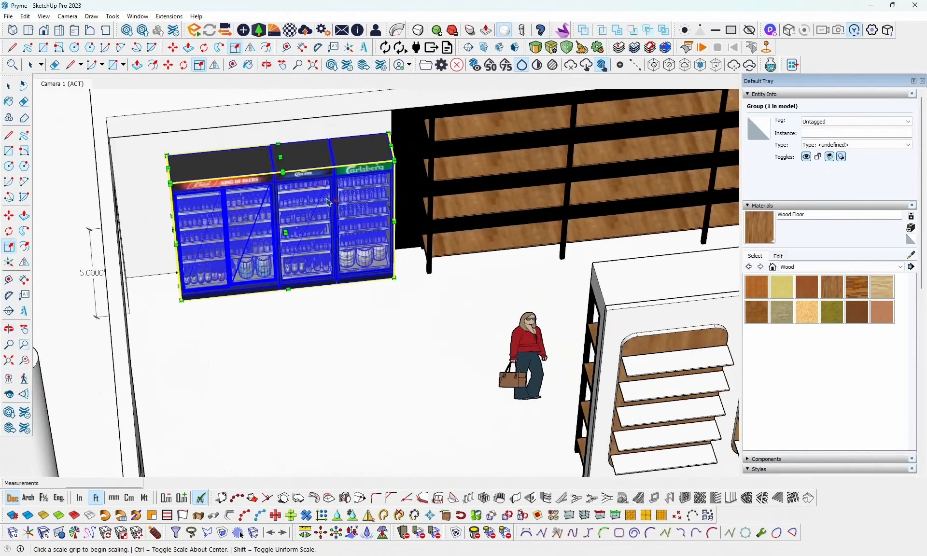
middle_drag(303, 195, 239, 121)
scroll(312, 119, up, 3)
scroll(385, 304, down, 4)
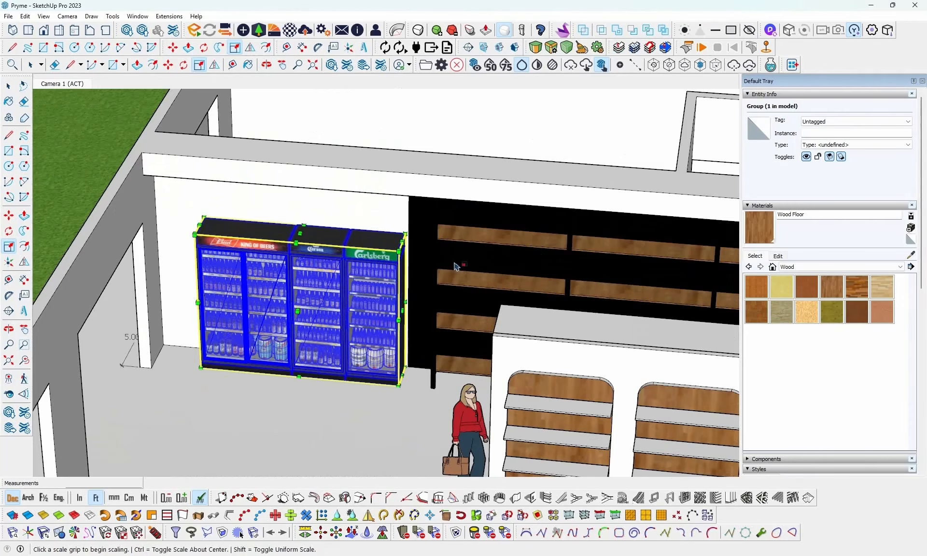
scroll(455, 266, down, 3)
middle_drag(455, 266, 455, 345)
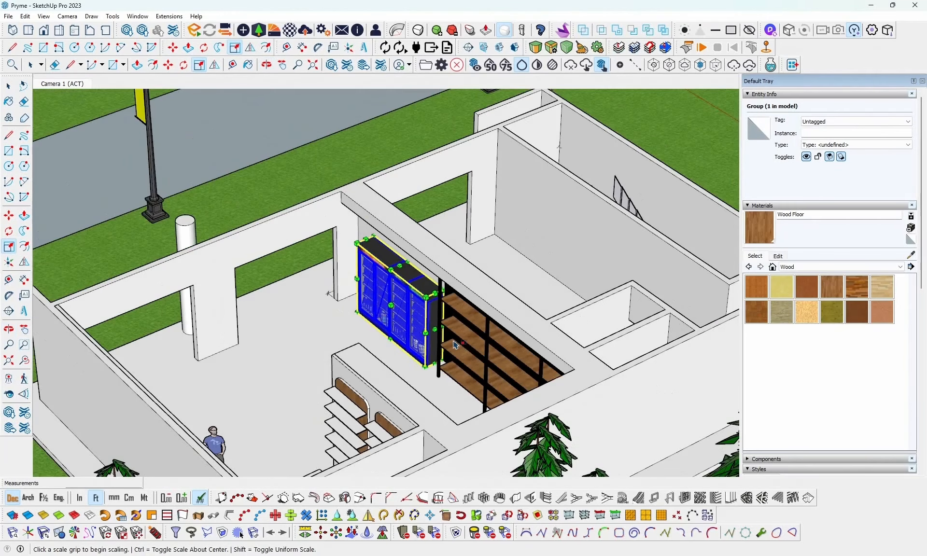
shift+middle_drag(358, 312, 443, 288)
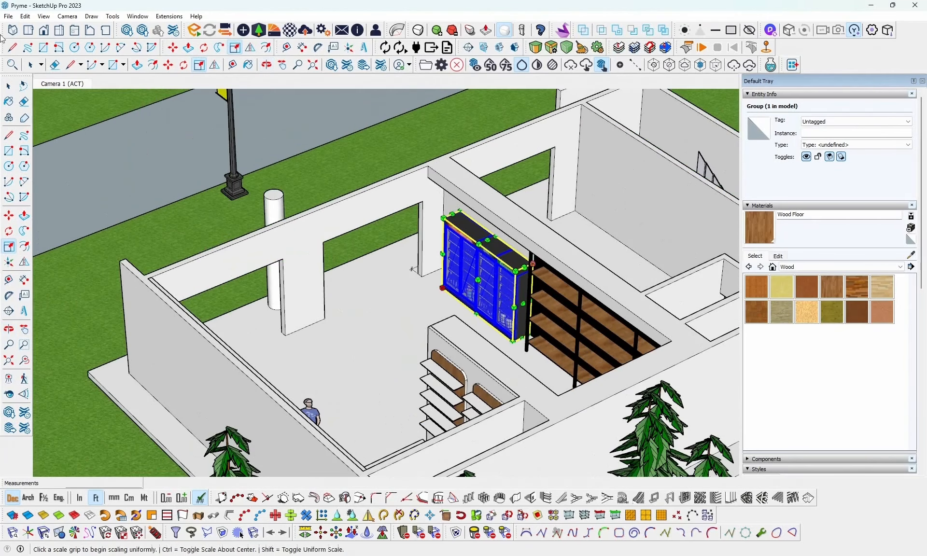
- Redo the scaling of the fridge group and leave the Scale tool
click(25, 16)
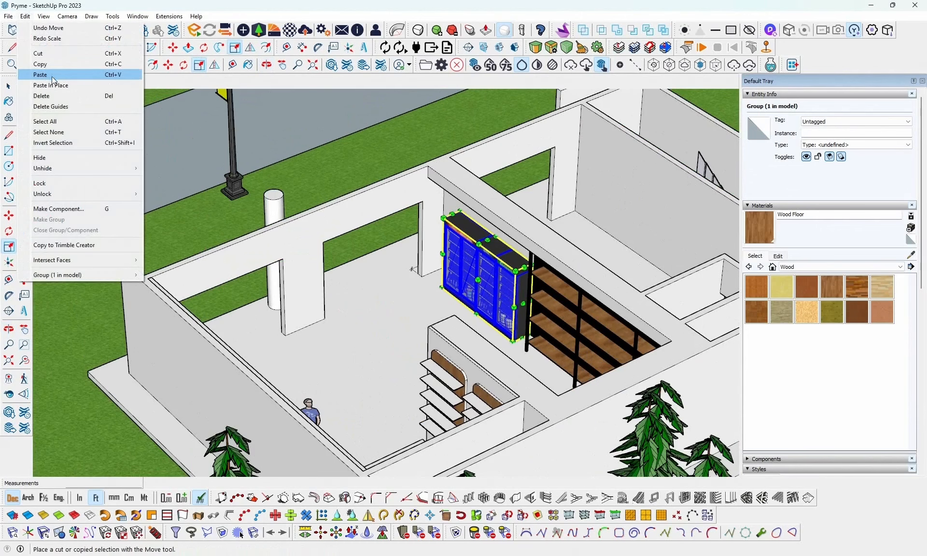
click(64, 41)
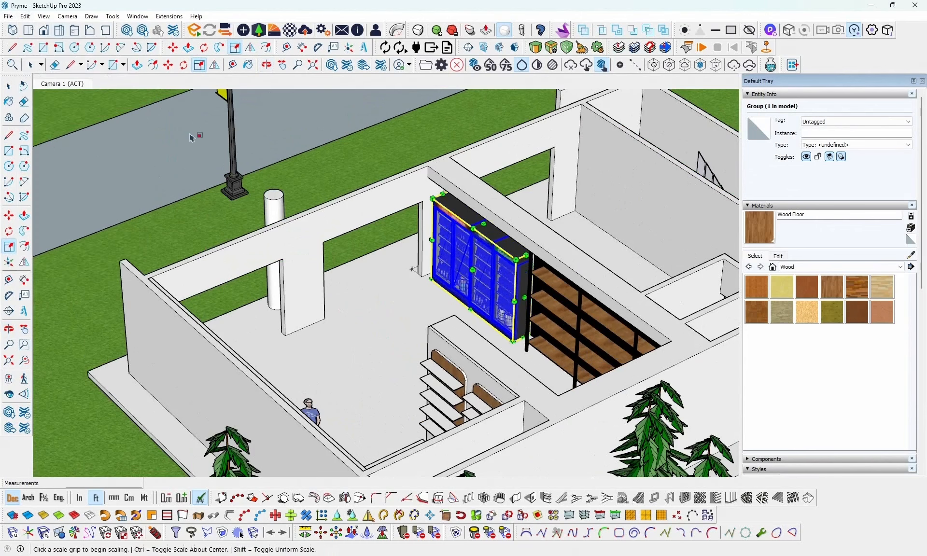
middle_drag(361, 187, 324, 257)
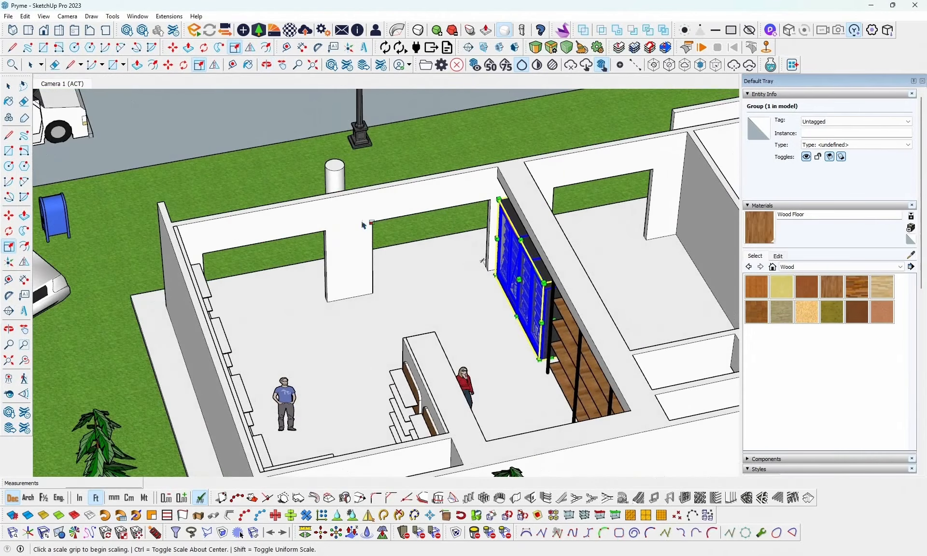
middle_drag(400, 204, 464, 270)
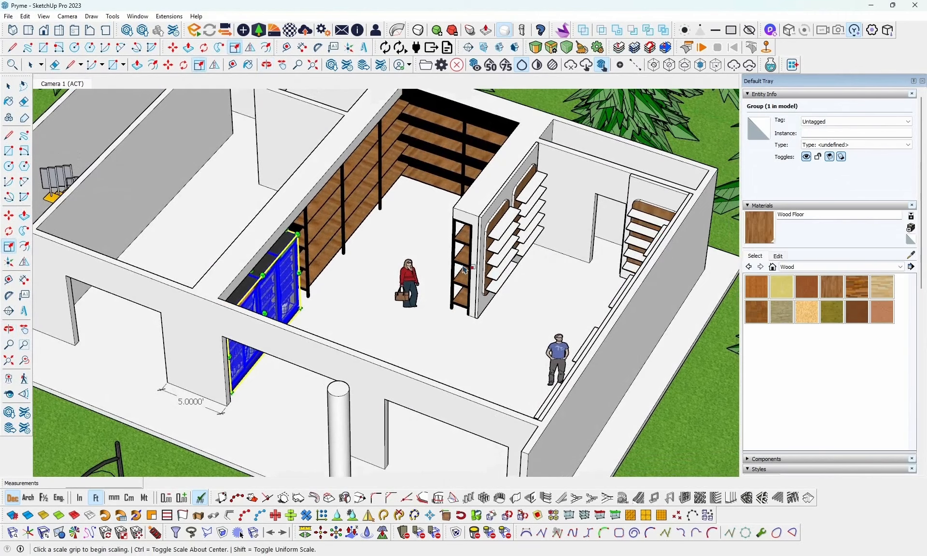
click(9, 86)
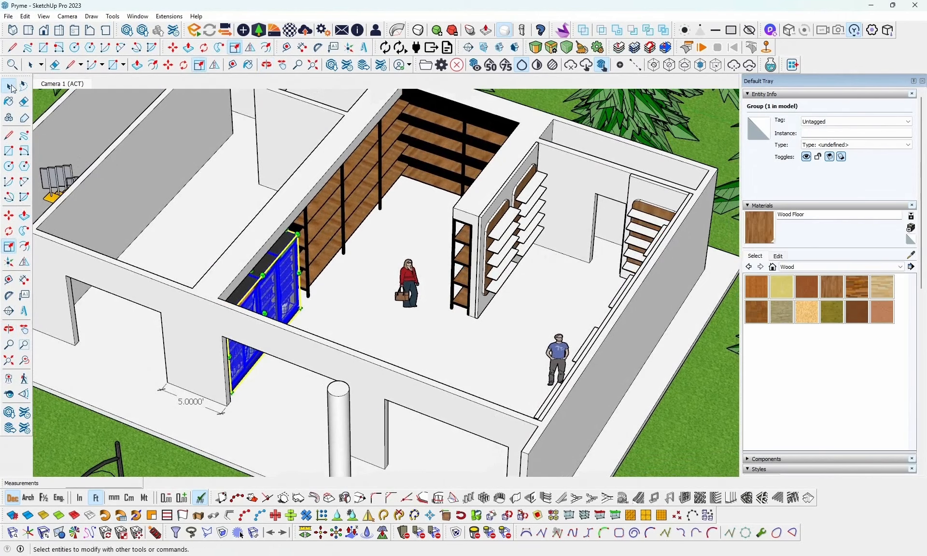
- Inspect the enlarged fridges up close and in the context of the whole shop layout
middle_drag(421, 288, 136, 276)
scroll(223, 149, up, 10)
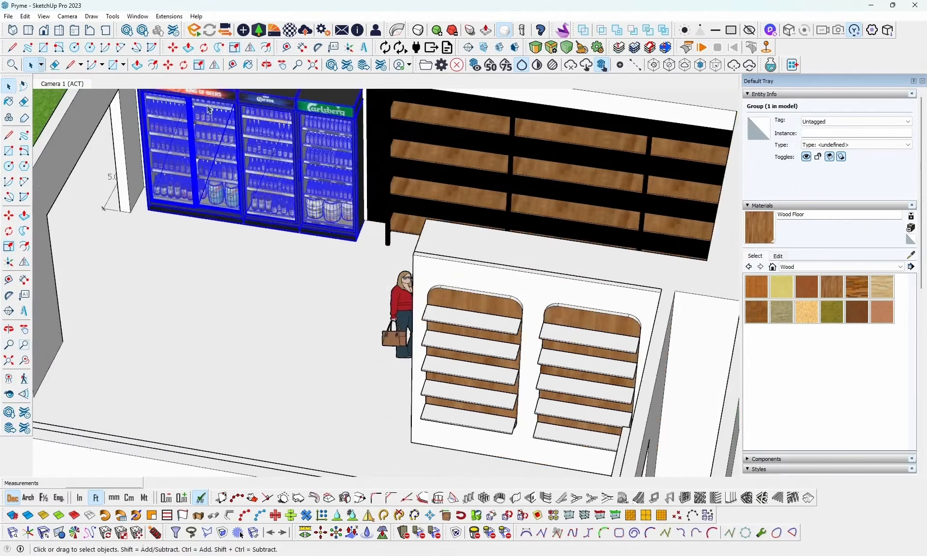
scroll(205, 270, down, 10)
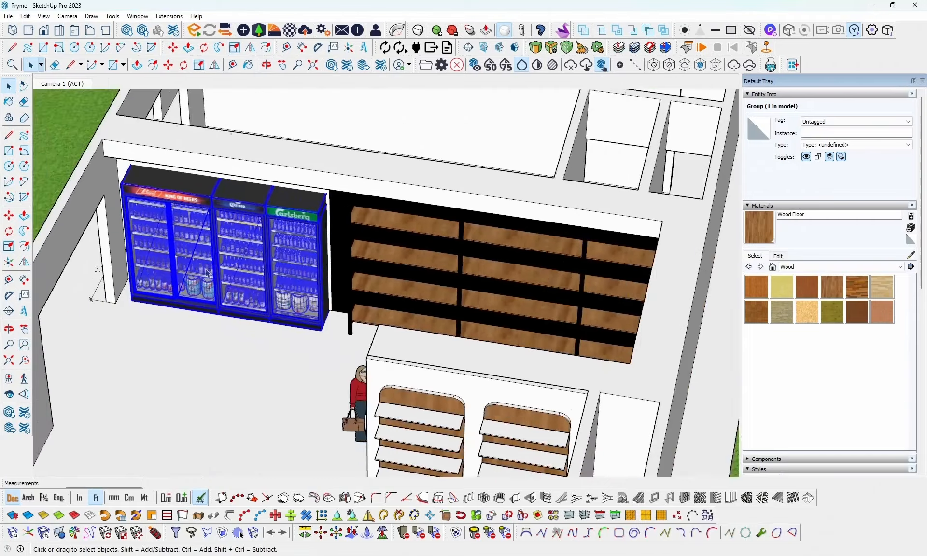
middle_drag(206, 271, 476, 302)
scroll(348, 301, down, 7)
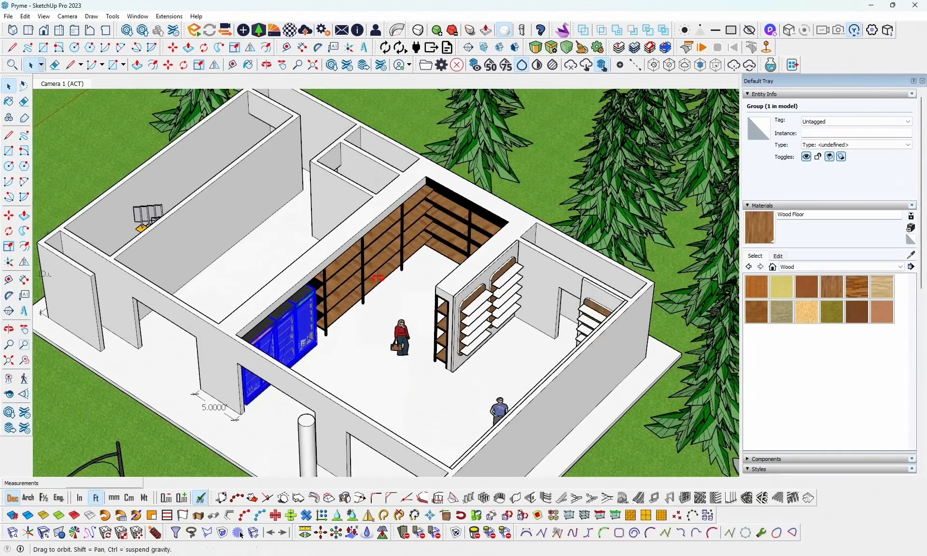
middle_drag(348, 296, 451, 293)
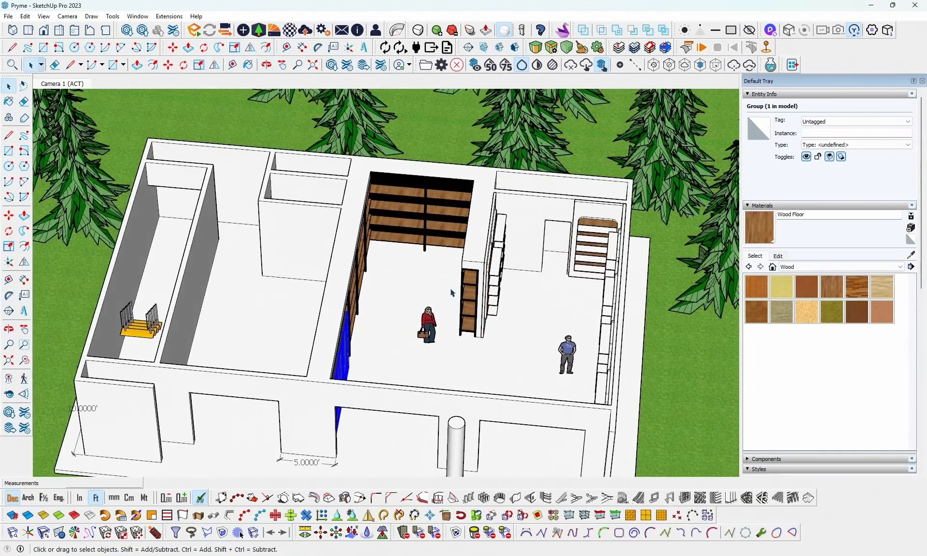
- Examine the shop interior from several angles, from the fridges across to the open floor in front of the rounded wood wall shelves
shift+middle_drag(502, 349, 398, 288)
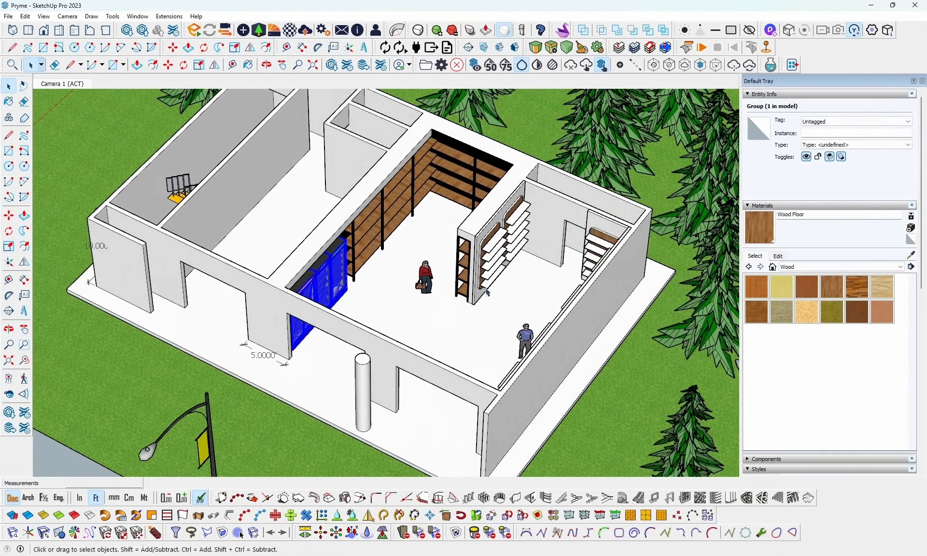
scroll(487, 292, up, 3)
scroll(480, 304, up, 2)
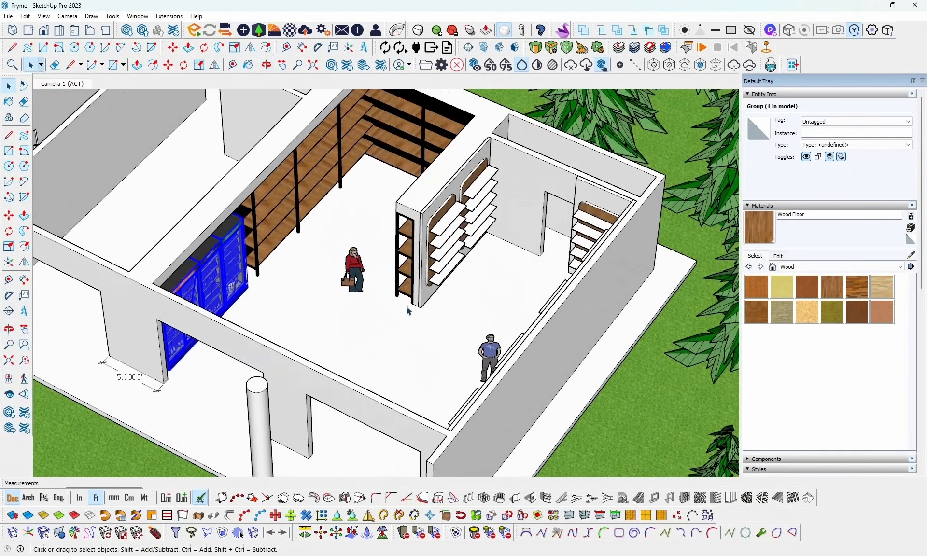
middle_drag(324, 309, 507, 304)
shift+middle_drag(555, 269, 453, 190)
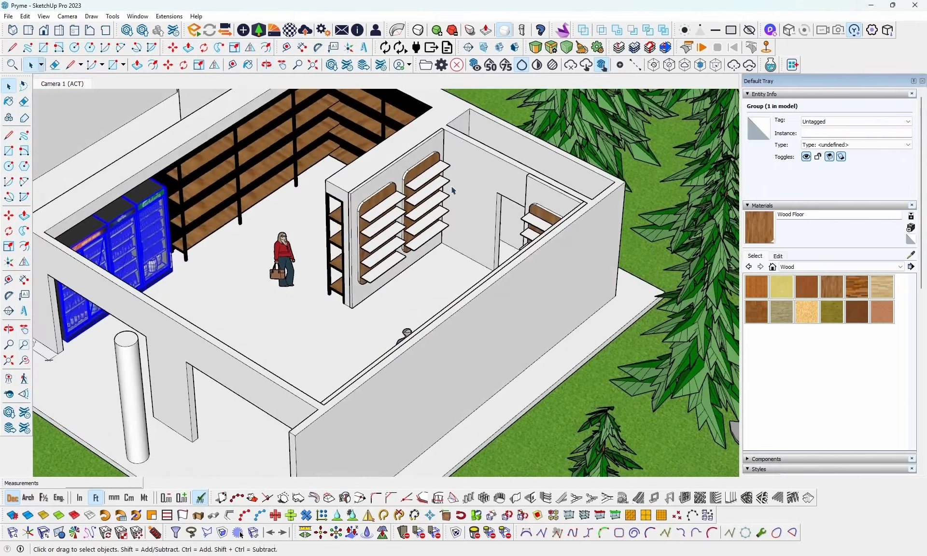
scroll(358, 213, up, 2)
scroll(251, 209, up, 2)
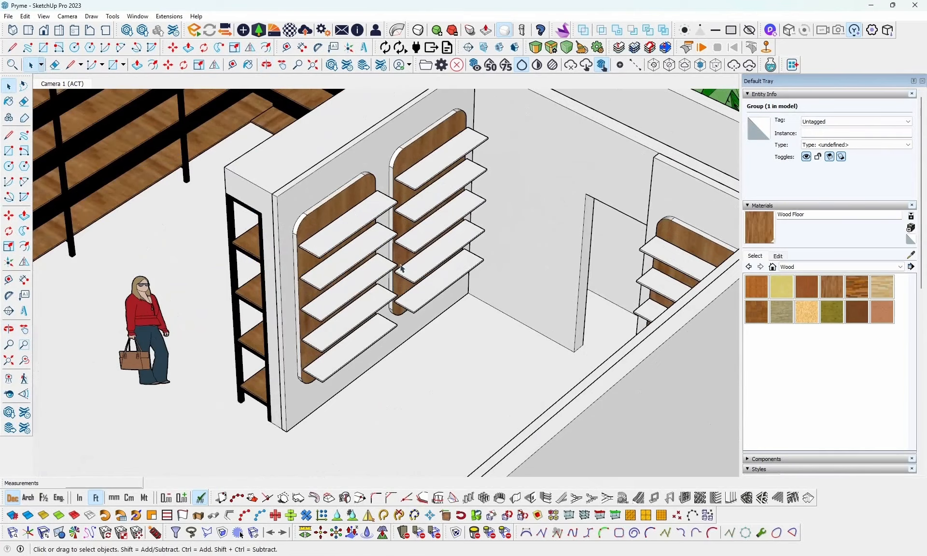
middle_drag(409, 261, 586, 287)
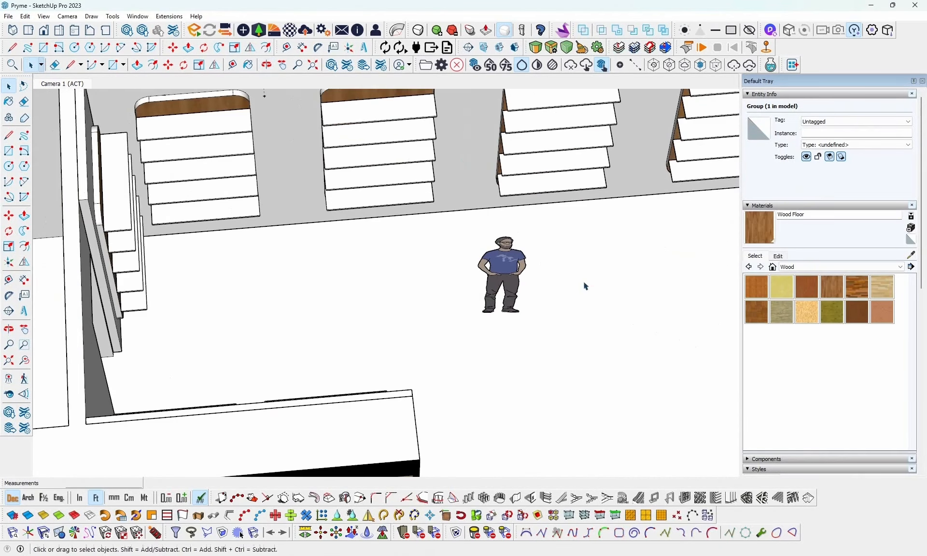
- Open the reference image IMG-20241103-WA0024.jpg from the 3rd tutorial folder, study its reception counter and return to the SketchUp model
click(356, 500)
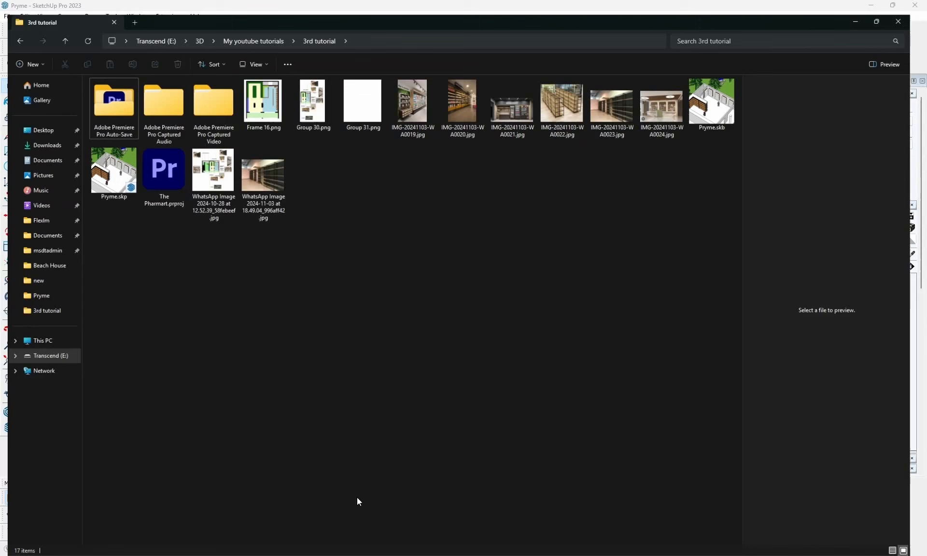
click(674, 99)
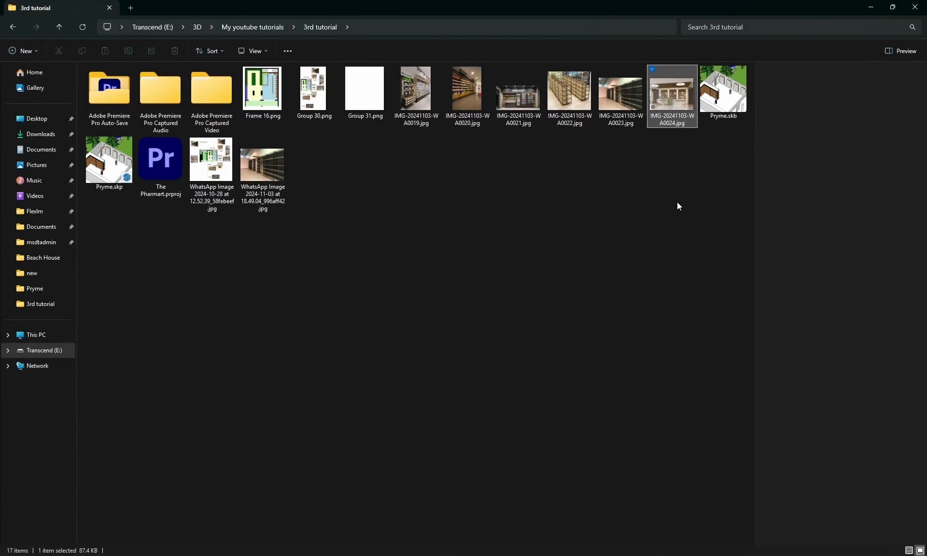
double_click(681, 103)
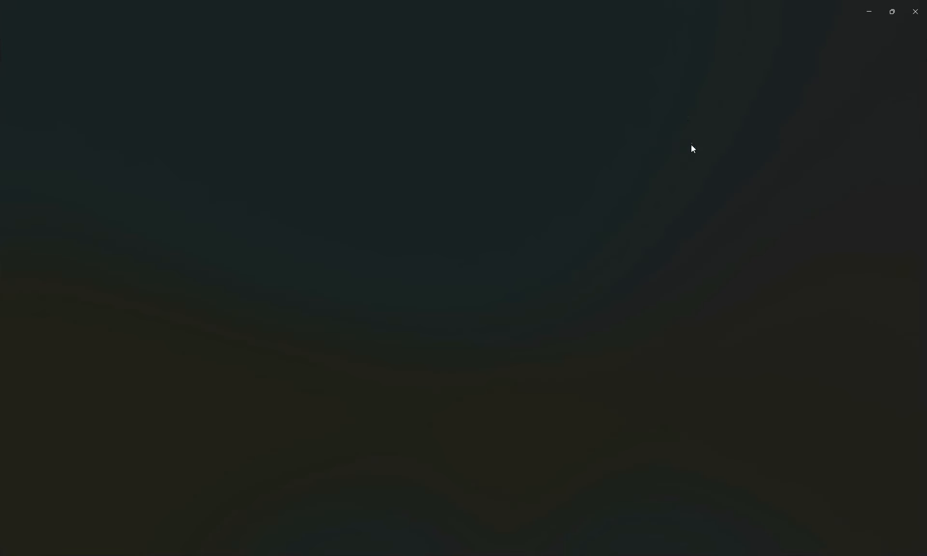
scroll(441, 433, up, 2)
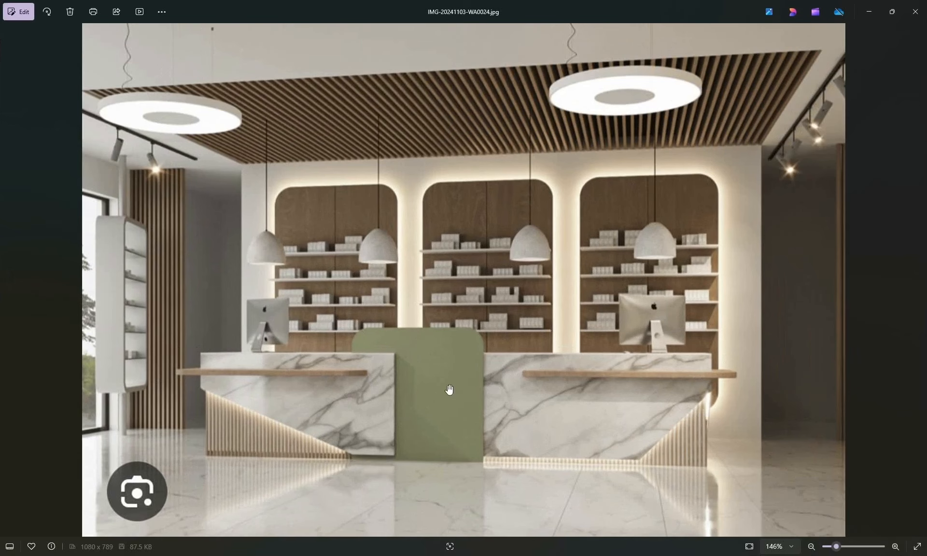
scroll(445, 432, down, 4)
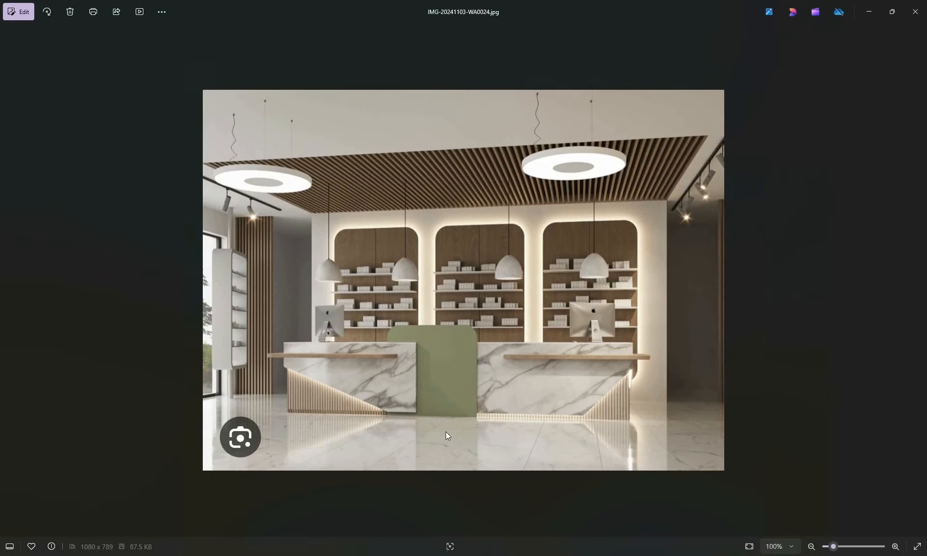
click(917, 11)
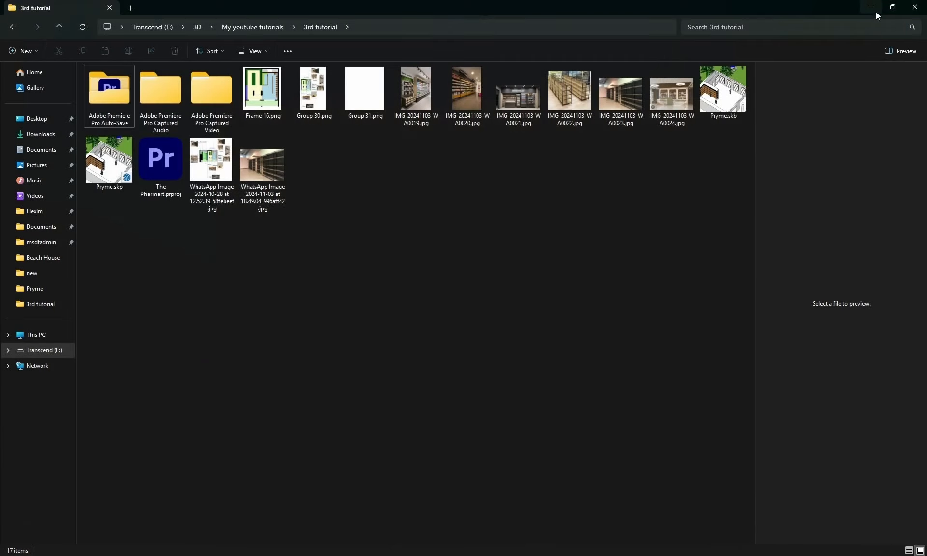
click(485, 555)
click(381, 516)
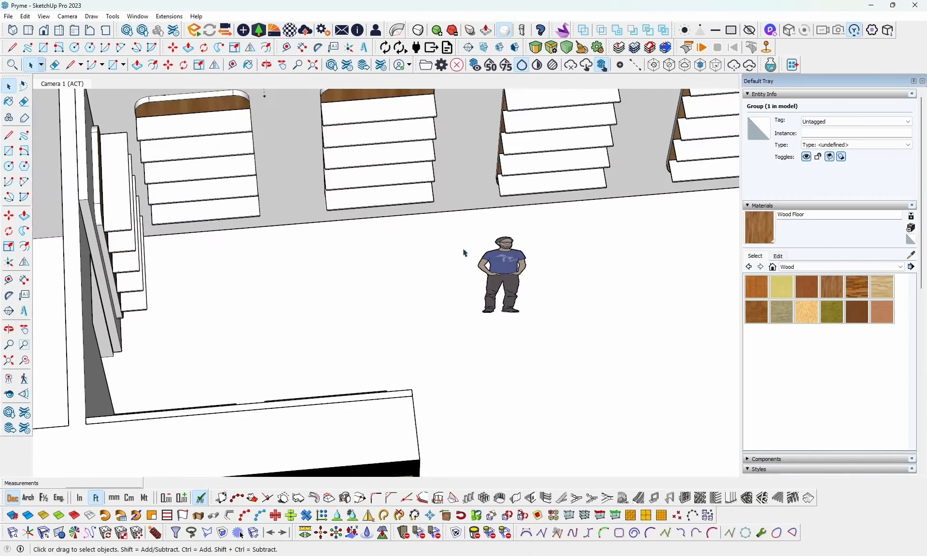
- Draw a long, narrow rectangle about 8.3 by 0.8 ft on the floor between the wall shelves and the male figure
middle_drag(463, 252, 438, 323)
scroll(465, 310, down, 2)
scroll(465, 310, down, 3)
scroll(351, 277, up, 3)
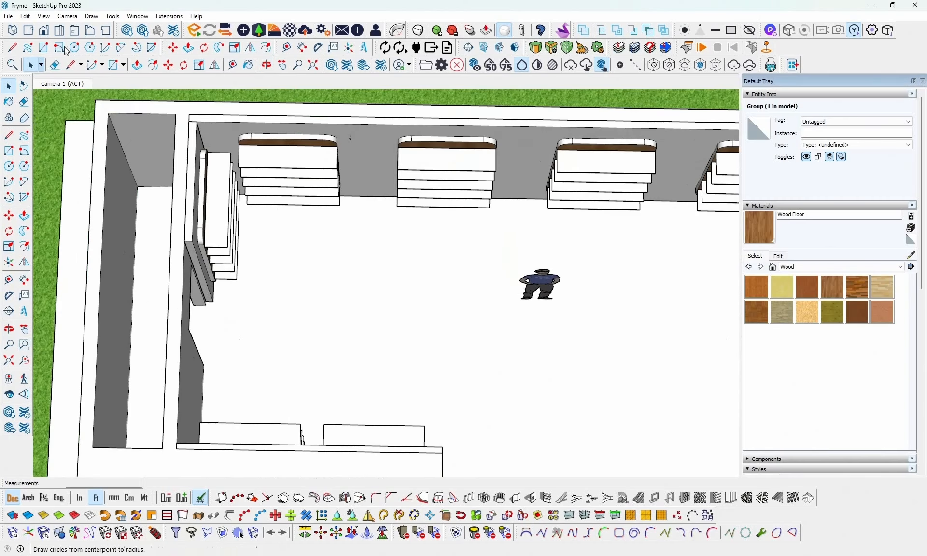
click(45, 50)
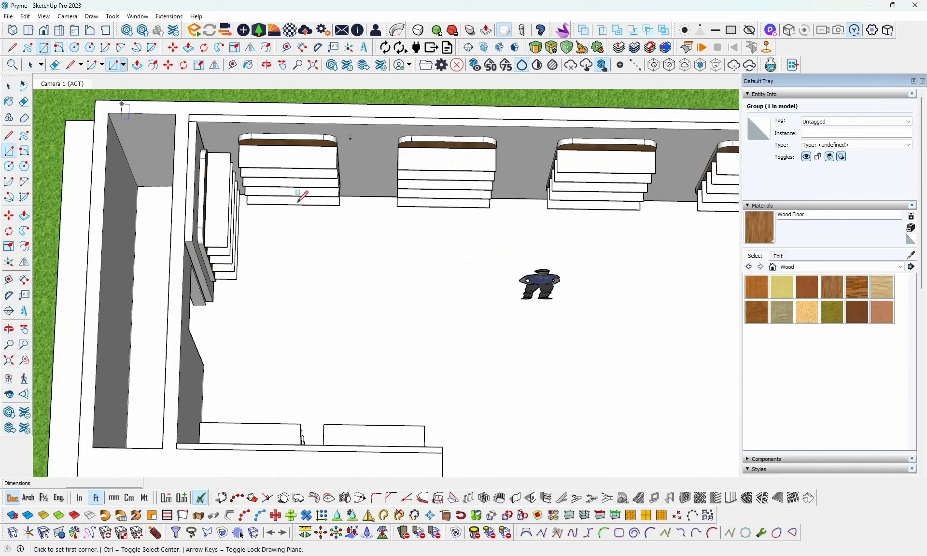
click(279, 282)
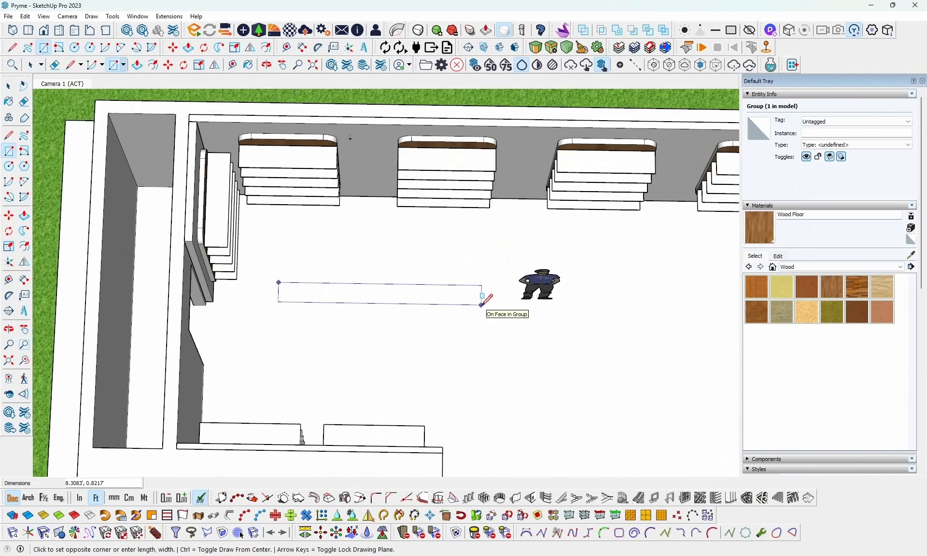
click(482, 305)
- Push/Pull the floor rectangle up about 3 ft, taking the height from a point on the male figure
middle_drag(393, 288, 331, 247)
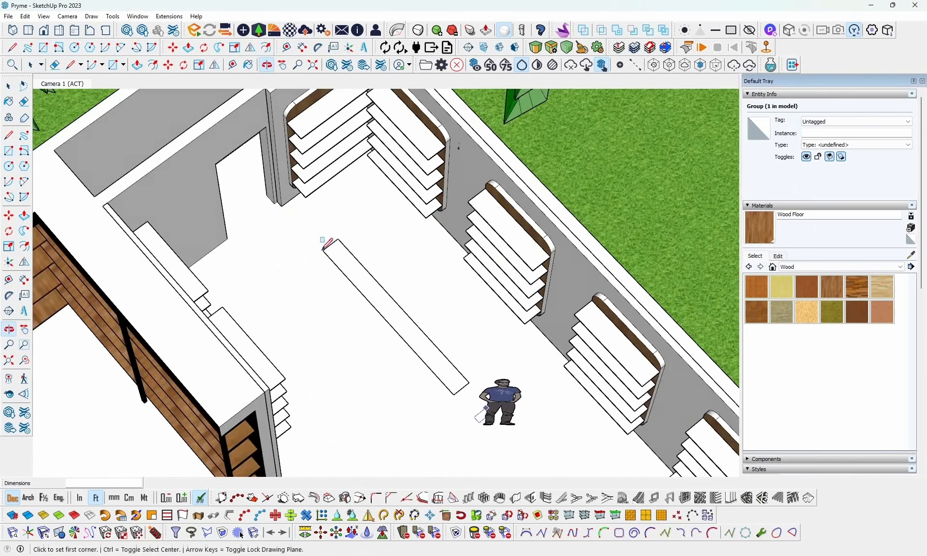
key(p)
click(384, 302)
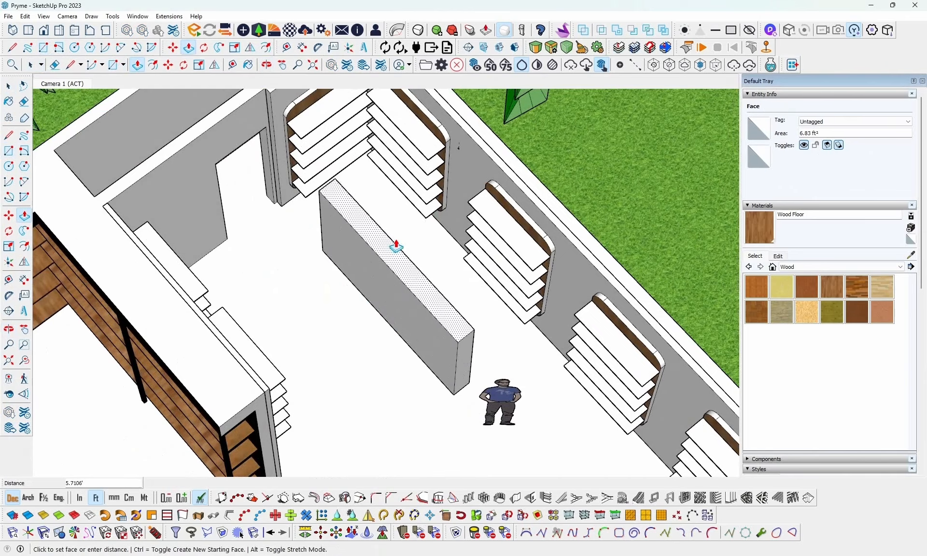
middle_drag(476, 305, 548, 227)
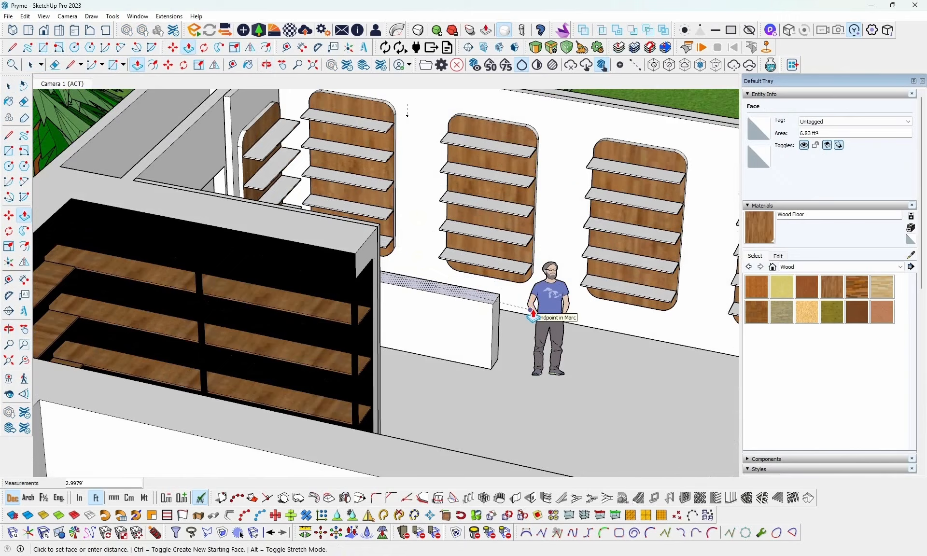
click(533, 313)
- Examine the counter block's proportions beside the male figure and compare it with the counter in the reference image
middle_drag(533, 313, 561, 271)
scroll(545, 303, up, 5)
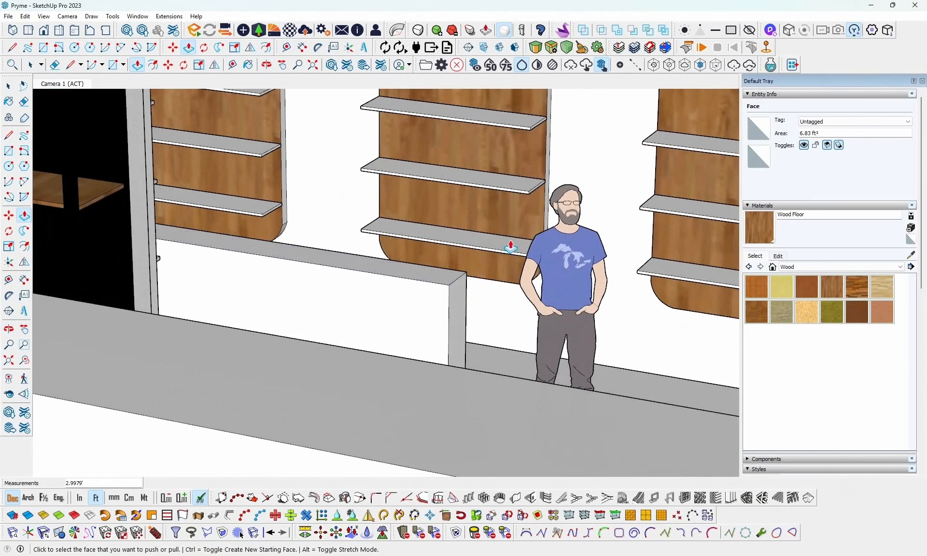
middle_drag(512, 256, 538, 362)
scroll(554, 307, down, 4)
middle_drag(555, 307, 616, 382)
scroll(274, 315, up, 2)
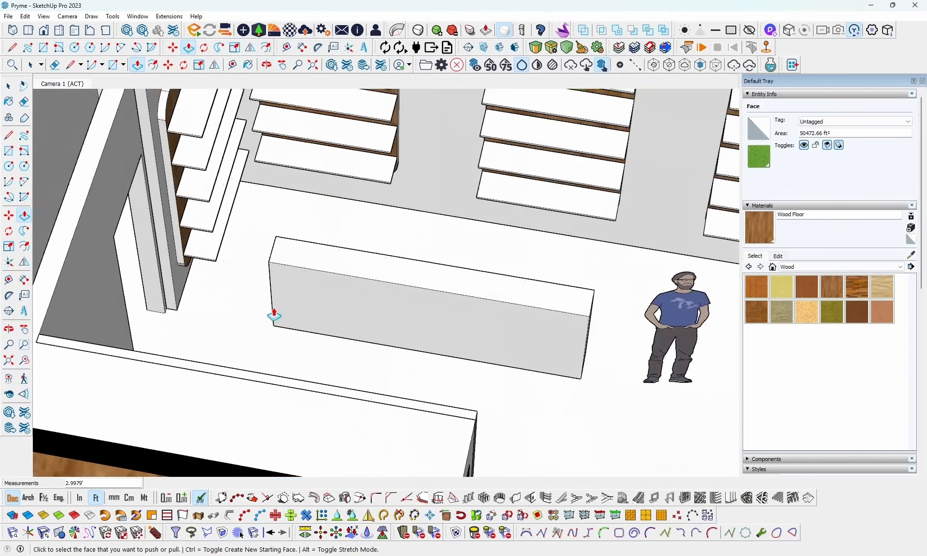
scroll(274, 315, up, 2)
scroll(285, 302, down, 2)
key(space)
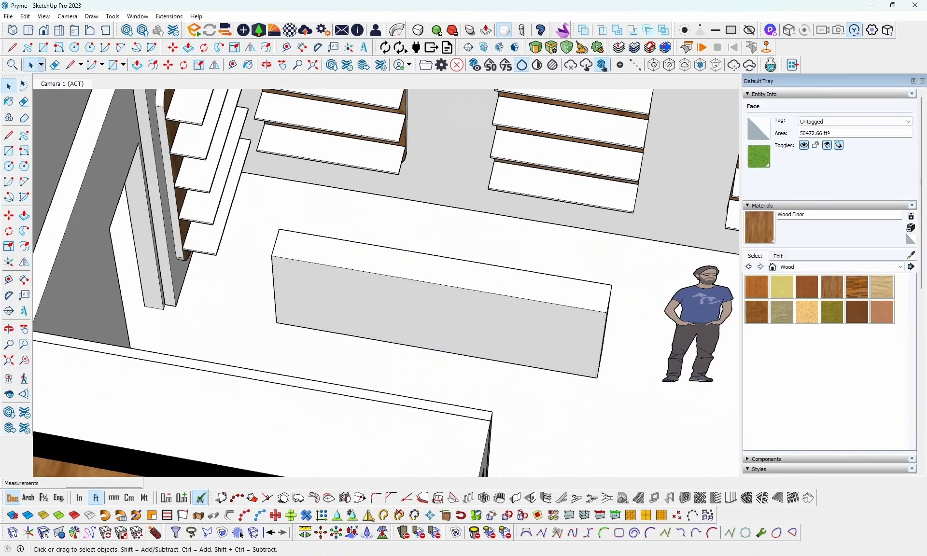
click(719, 555)
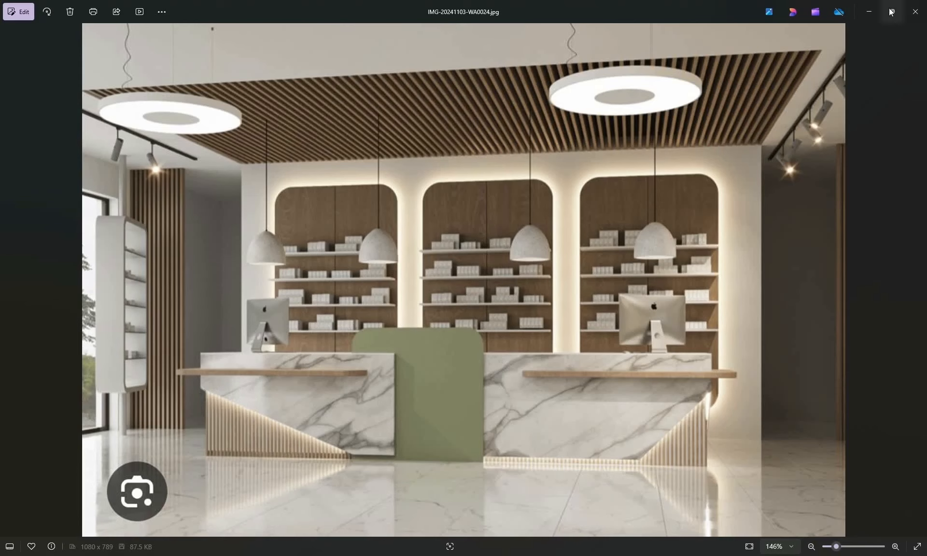
click(868, 11)
- Draw a diagonal line about 7.3 ft long across the counter's front face, from high on one end edge to the bottom edge
scroll(461, 294, up, 1)
middle_drag(461, 293, 375, 190)
scroll(548, 292, up, 2)
scroll(376, 192, down, 2)
shift+middle_drag(418, 265, 390, 258)
key(l)
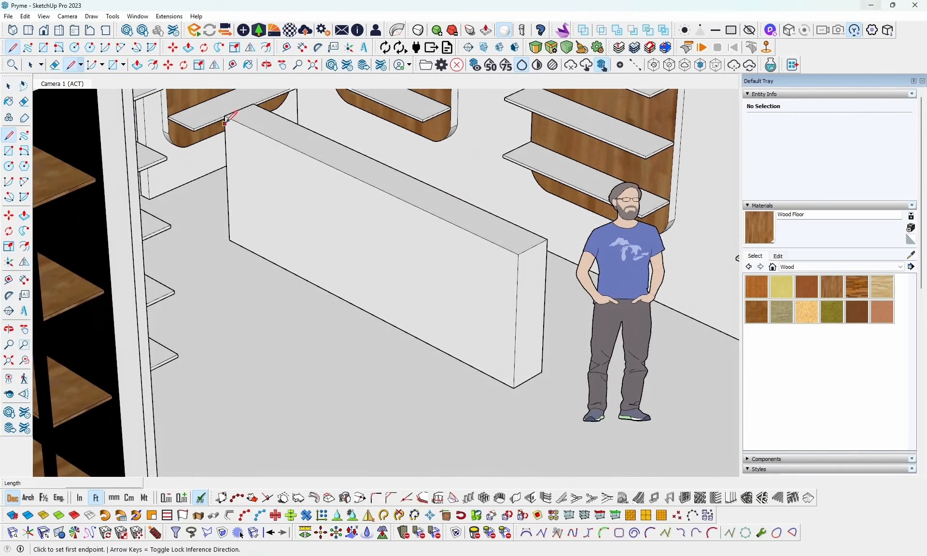
click(225, 141)
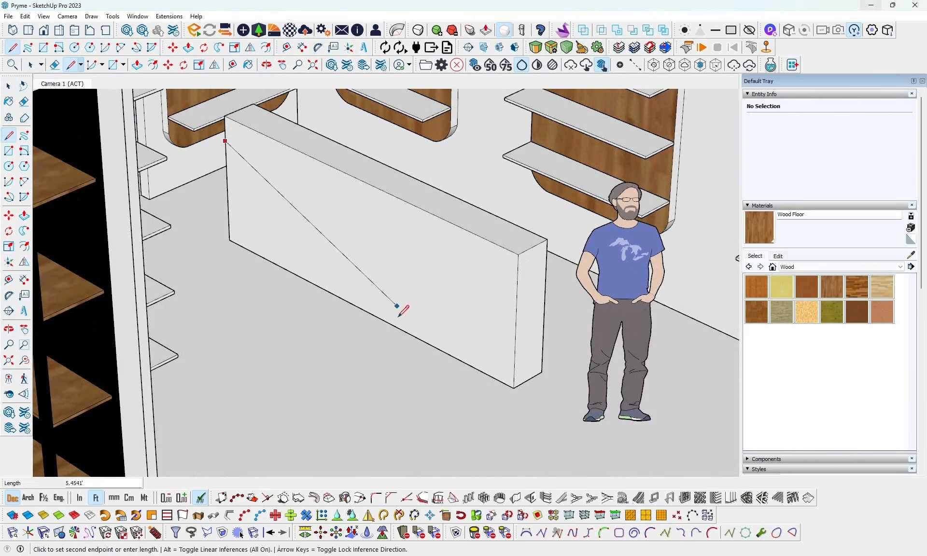
click(463, 360)
key(space)
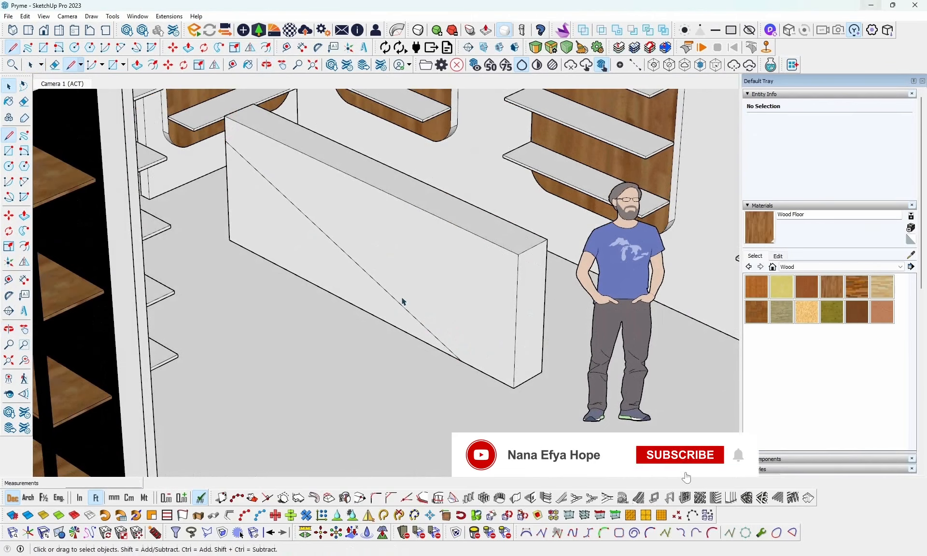
- Push/Pull the triangular face below the diagonal through the block's full 0.82 ft depth to cut it away
click(362, 306)
middle_drag(410, 294, 316, 319)
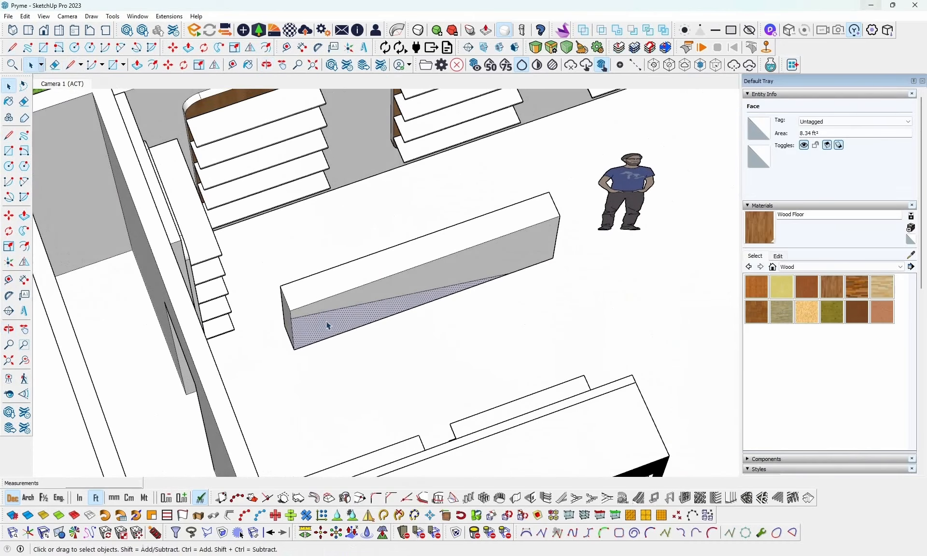
key(p)
click(312, 326)
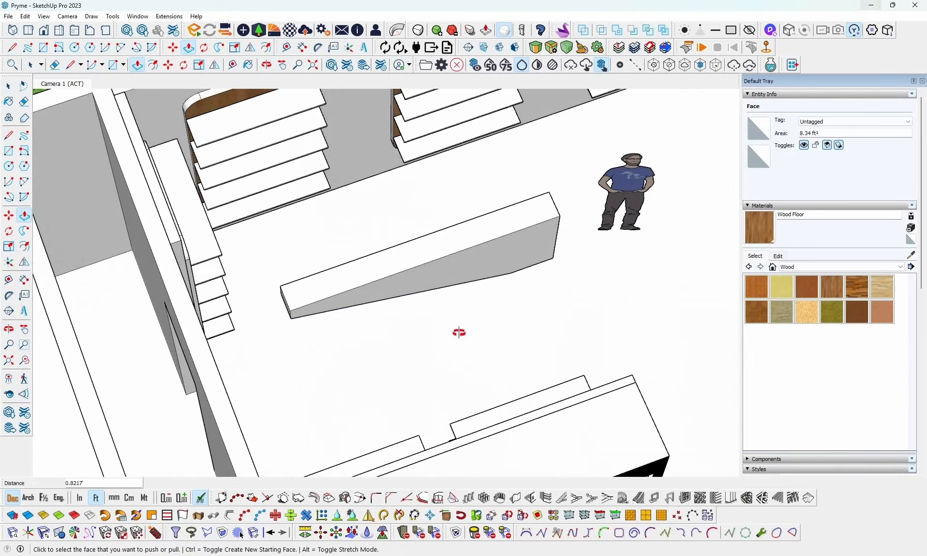
mouse_move(458, 331)
middle_down()
mouse_move(211, 209)
mouse_move(153, 197)
mouse_move(431, 355)
mouse_move(449, 331)
middle_up()
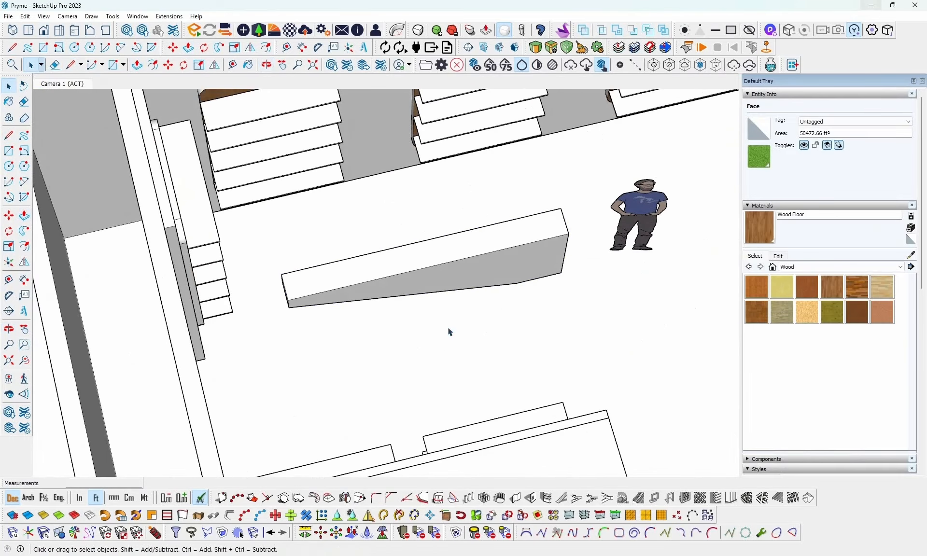
- Select all of the cut counter's connected geometry and make it a group
triple_click(430, 275)
right_click(430, 276)
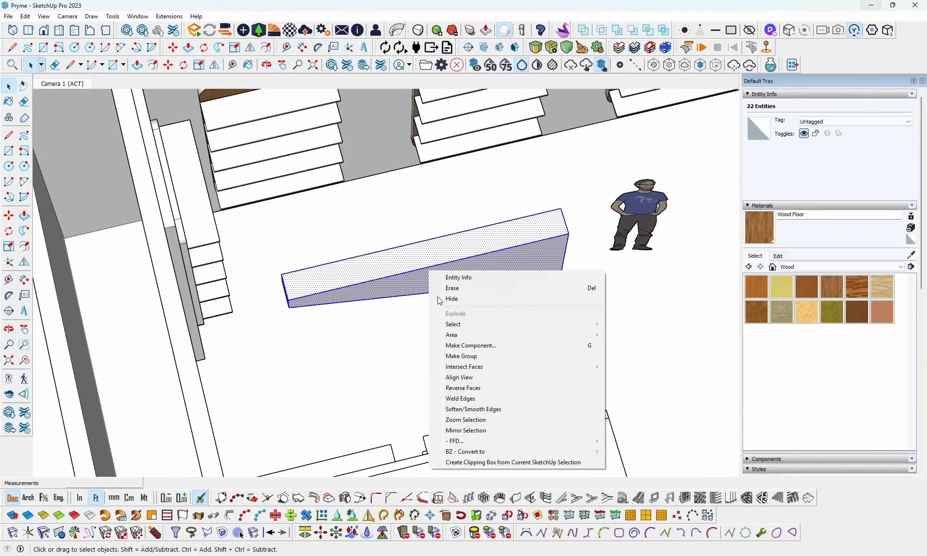
click(450, 359)
- Draw a rectangle about 6.8 ft long over the counter's full top depth, starting at the corner of the cut-away end
middle_drag(540, 305, 497, 290)
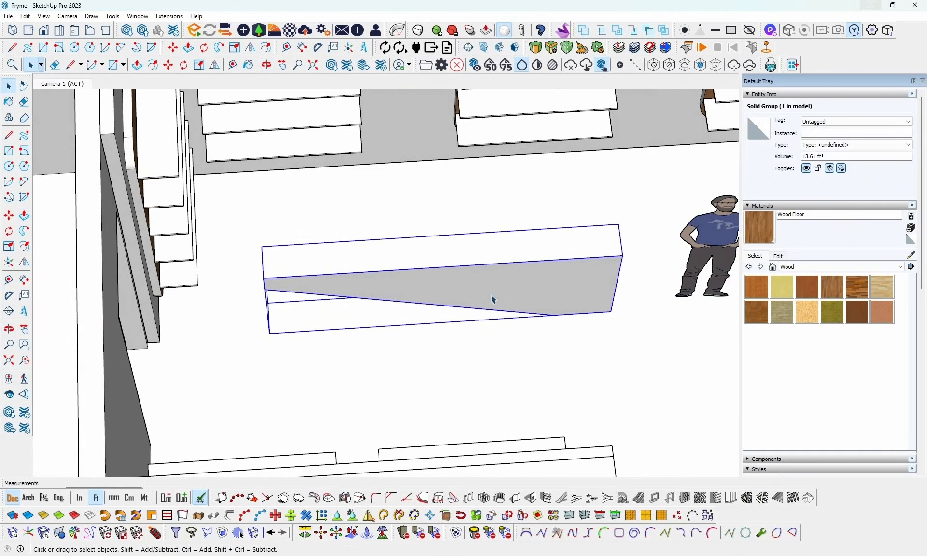
scroll(492, 299, down, 2)
middle_drag(490, 299, 491, 261)
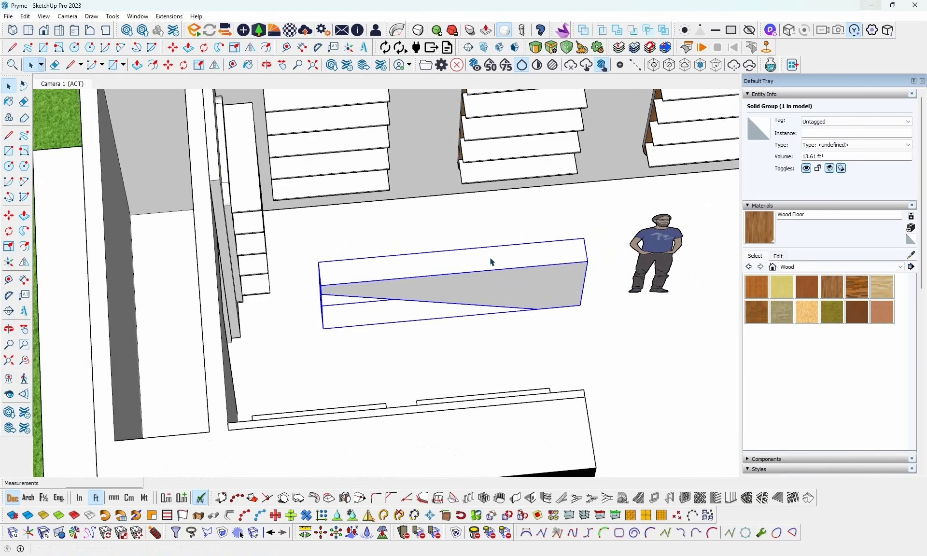
scroll(493, 295, up, 3)
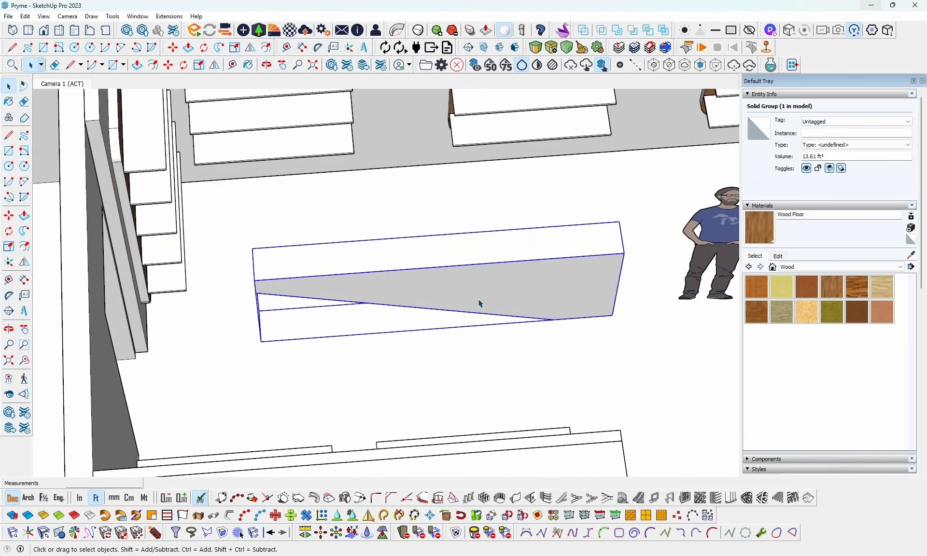
key(r)
click(252, 249)
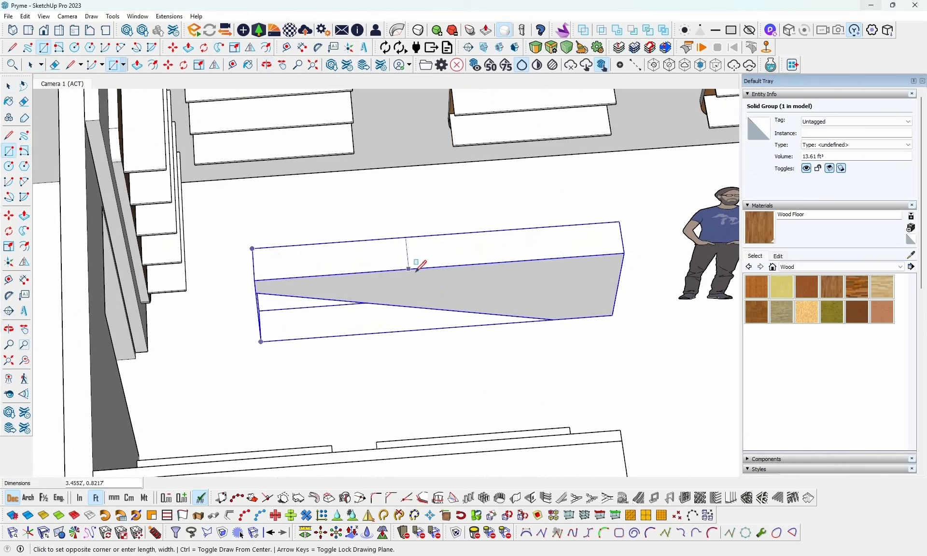
click(556, 257)
key(space)
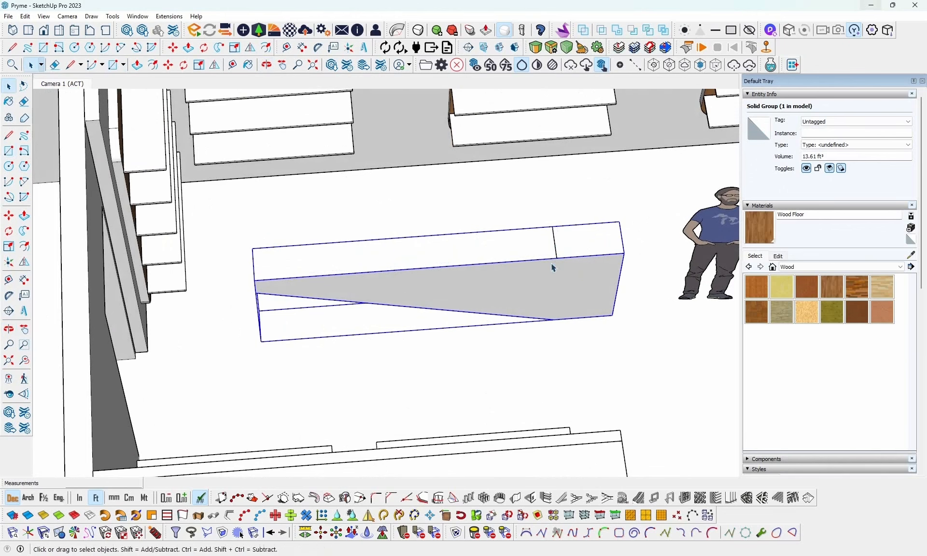
- Push/Pull the rectangle on the counter's top down about 3.0 ft to form a block over the cut-away part
key(p)
click(523, 252)
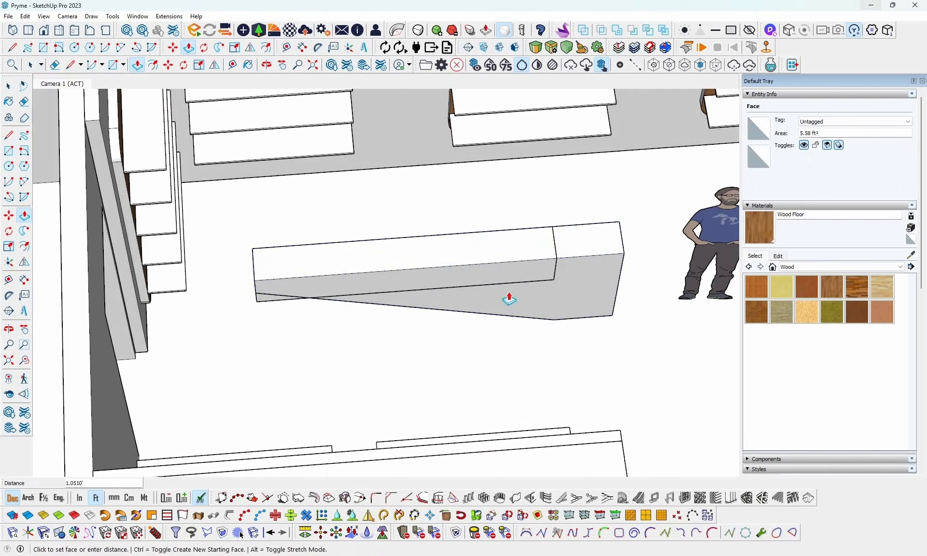
click(498, 341)
click(499, 247)
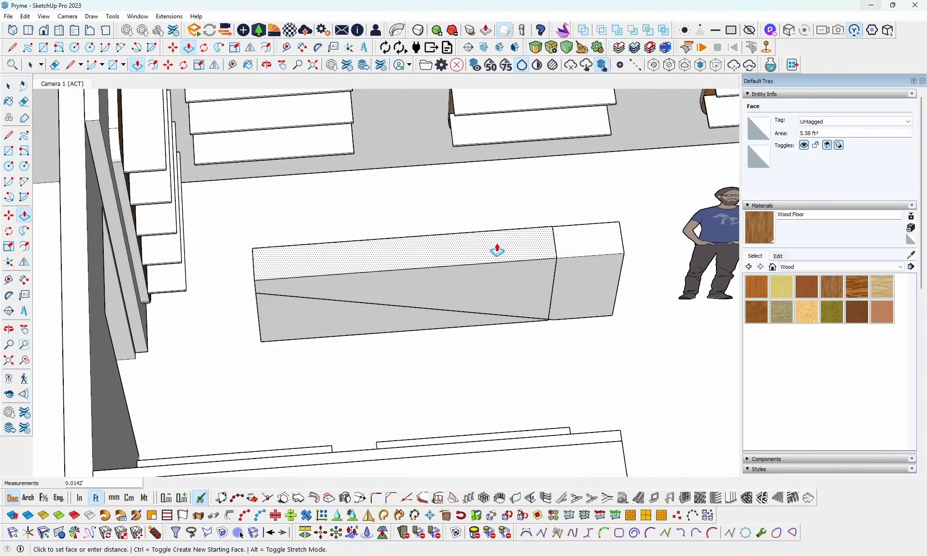
click(497, 251)
key(space)
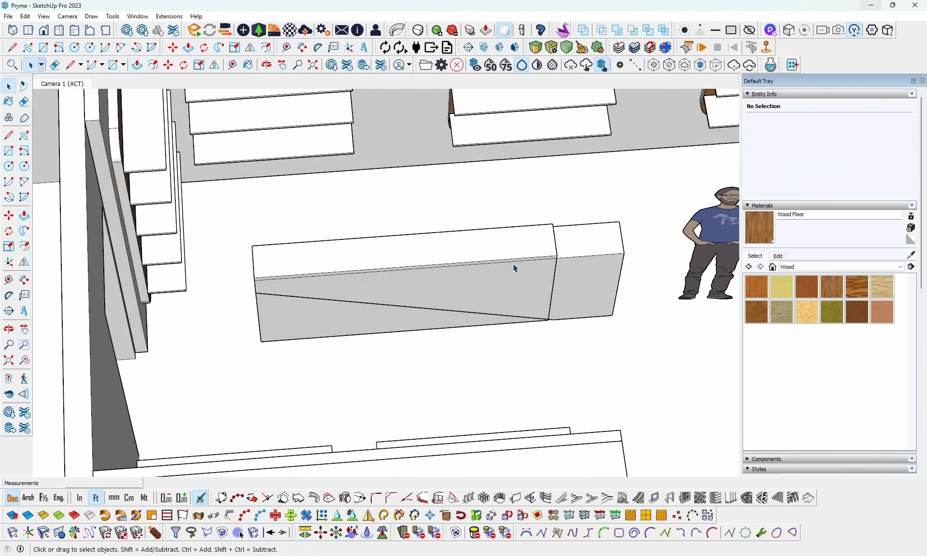
middle_drag(482, 296, 327, 258)
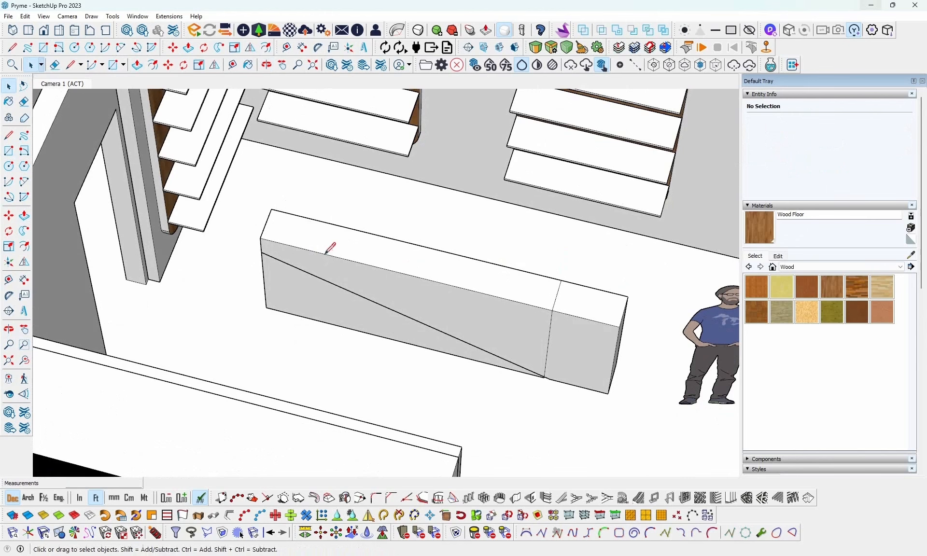
key(space)
- Draw a diagonal line about 7.2 ft long across the new block's front face, following the cut counter's sloping edge
click(310, 295)
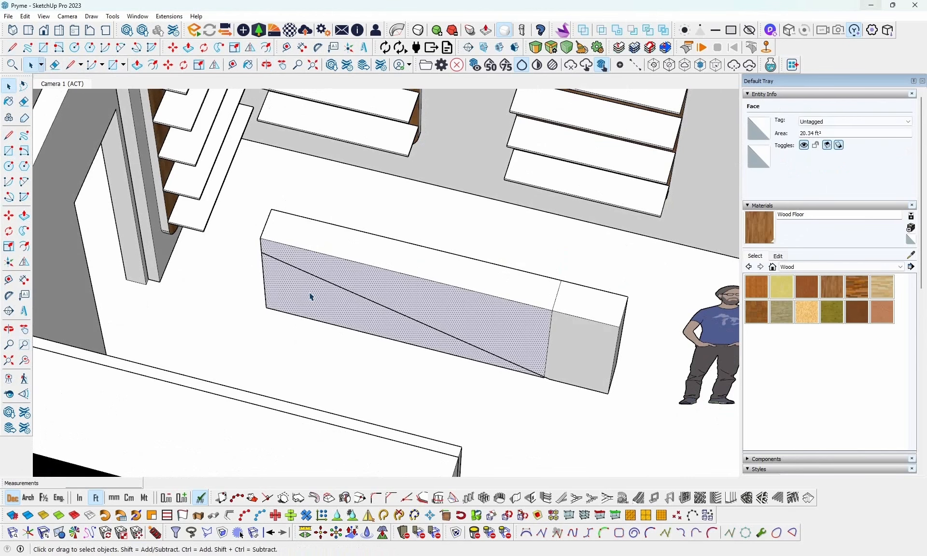
key(l)
click(261, 251)
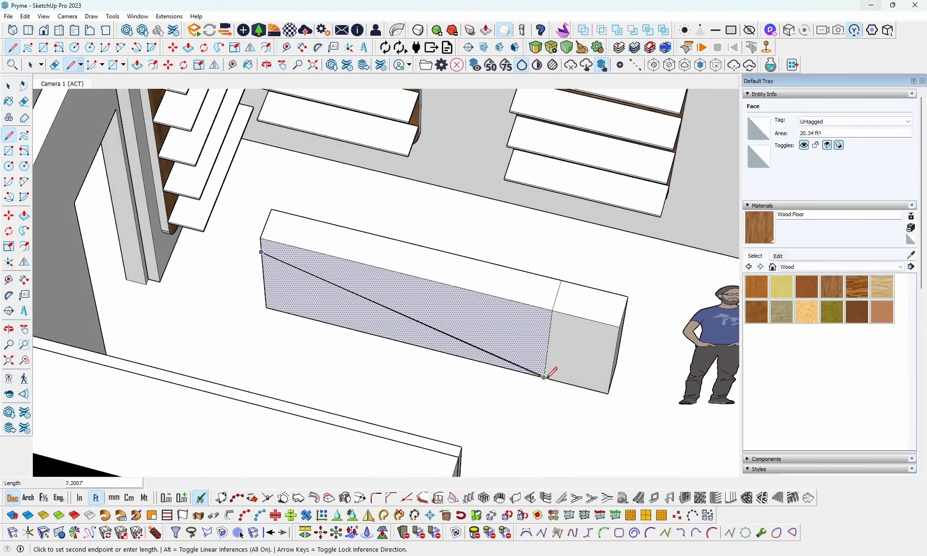
scroll(541, 376, up, 4)
scroll(542, 376, up, 4)
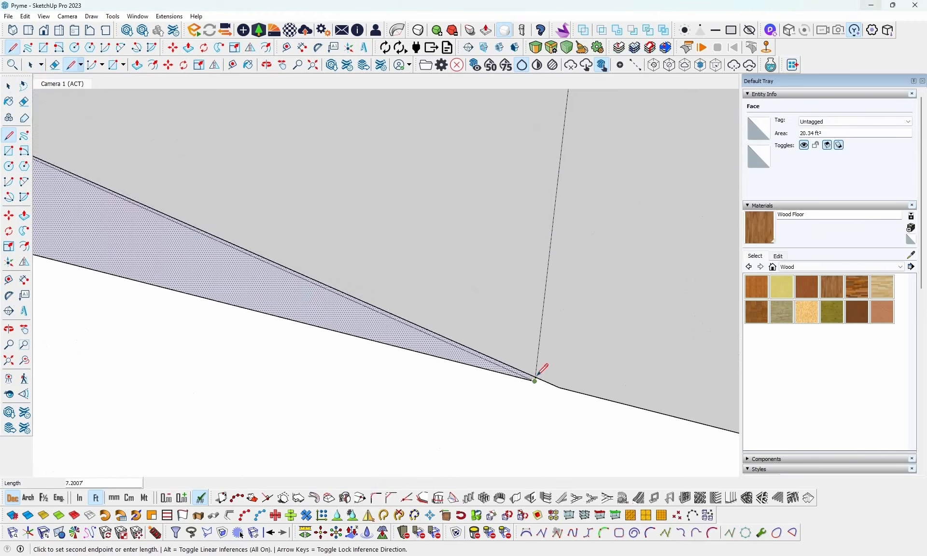
middle_drag(542, 372, 526, 238)
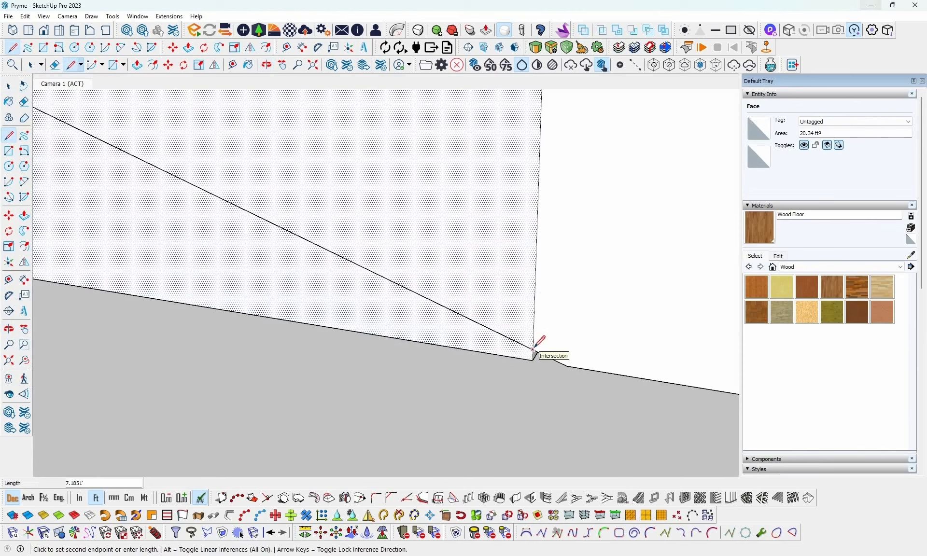
click(533, 347)
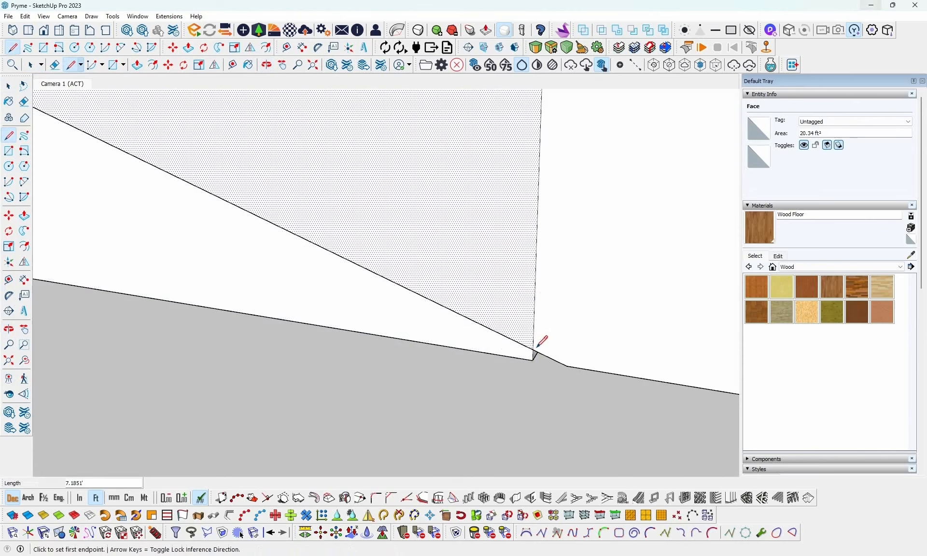
key(space)
- Push/Pull the new block's face above the diagonal through its full 0.82 ft depth, keeping only the lower wedge
mouse_move(550, 331)
middle_down()
mouse_move(560, 360)
mouse_move(558, 334)
middle_up()
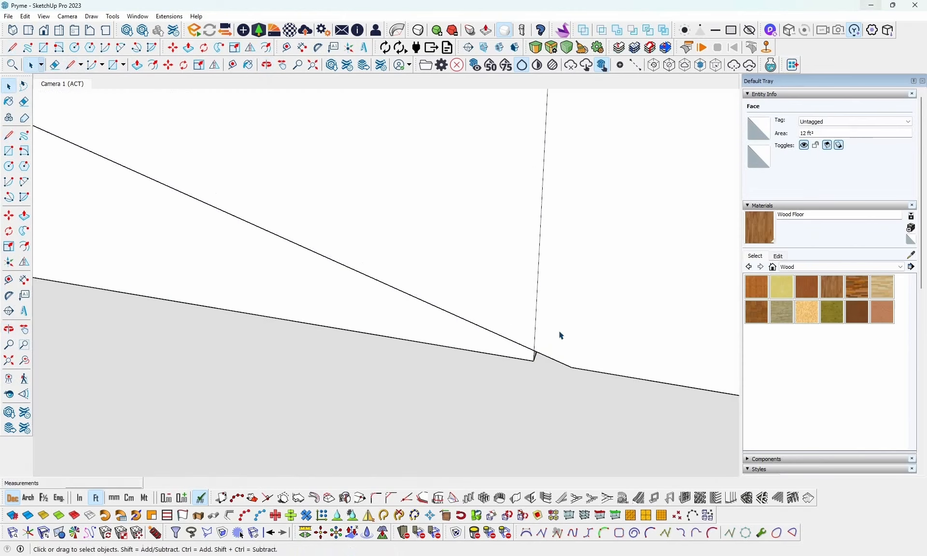
scroll(503, 323, down, 5)
middle_drag(536, 257, 478, 322)
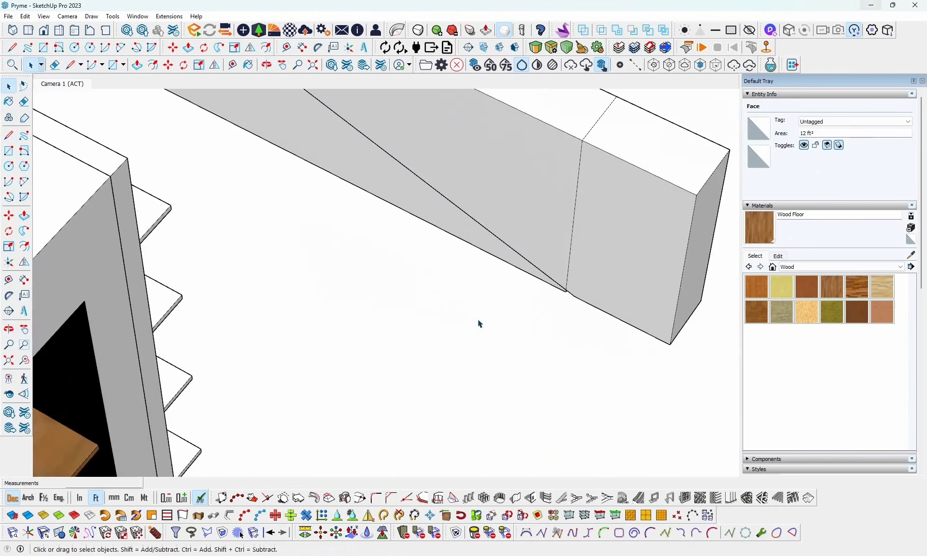
scroll(478, 321, down, 4)
key(p)
click(496, 251)
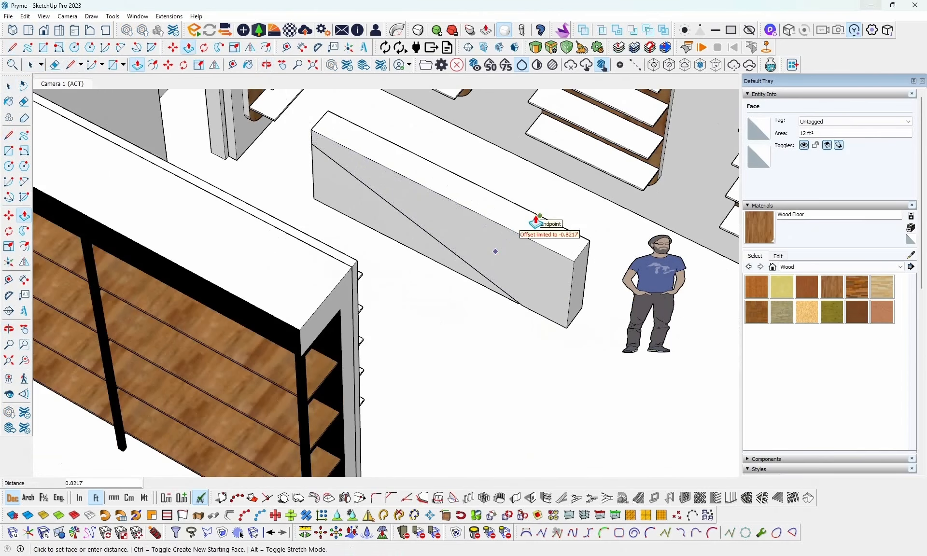
middle_drag(534, 217, 389, 213)
- Push/Pull the small end face at the wedge's thin tip outward about 0.13 ft to the counter's lower corner
scroll(493, 307, up, 3)
scroll(492, 307, up, 1)
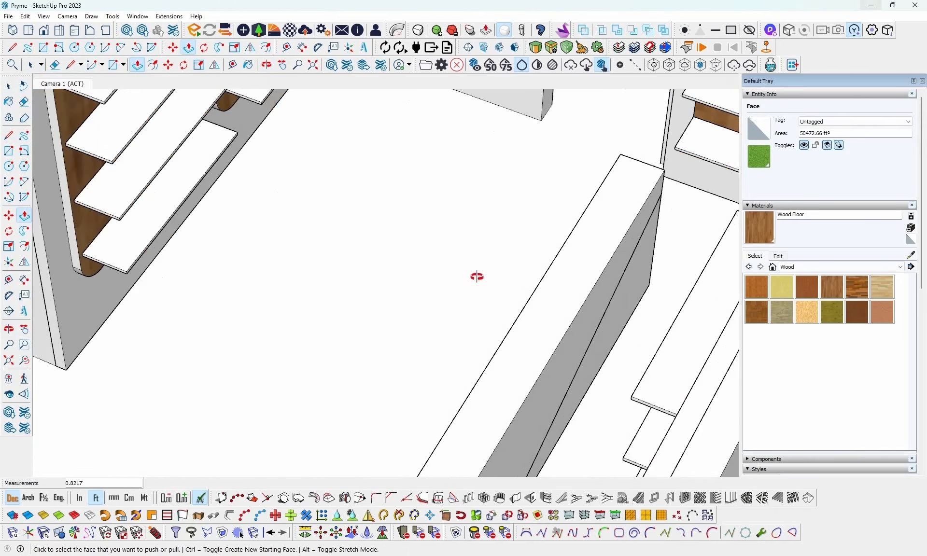
middle_drag(476, 277, 694, 237)
scroll(672, 339, up, 3)
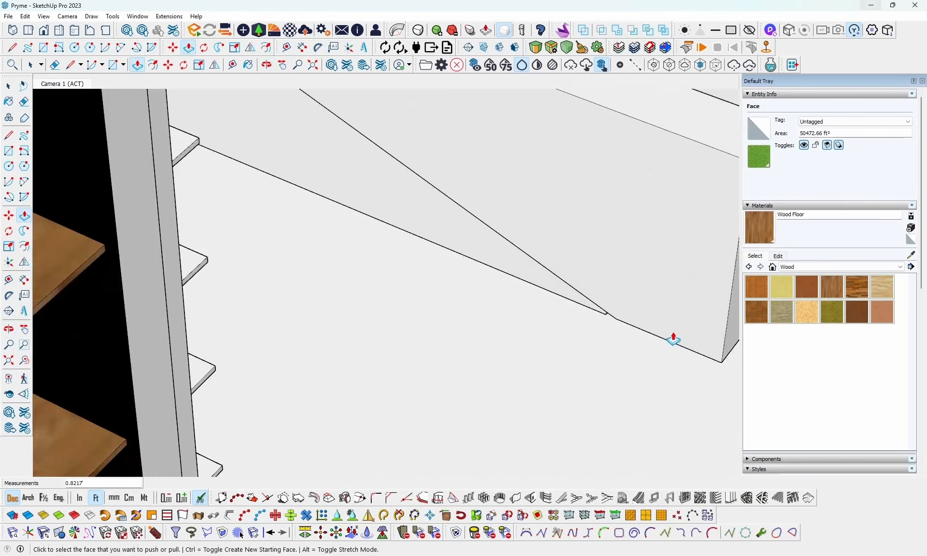
middle_drag(672, 337, 606, 181)
scroll(608, 247, up, 3)
scroll(596, 275, up, 2)
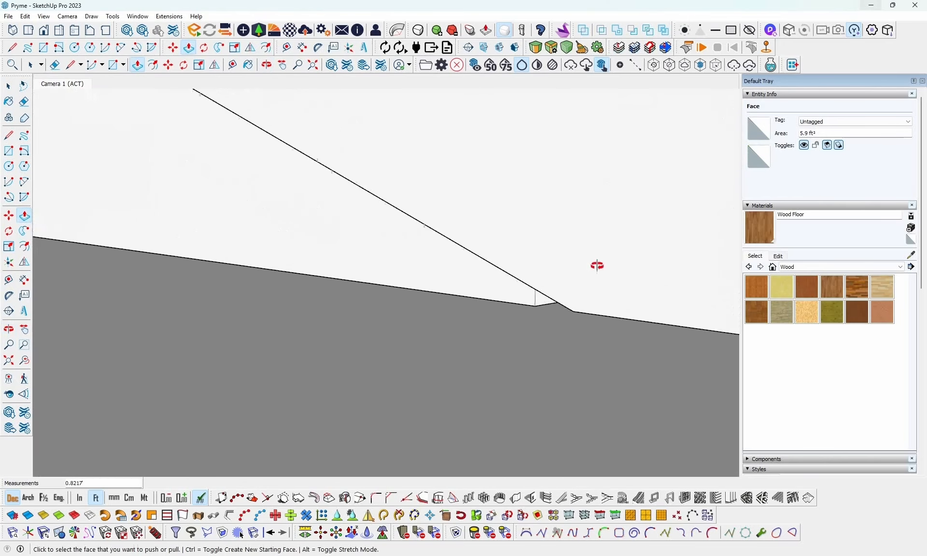
middle_drag(596, 265, 646, 263)
scroll(551, 333, up, 1)
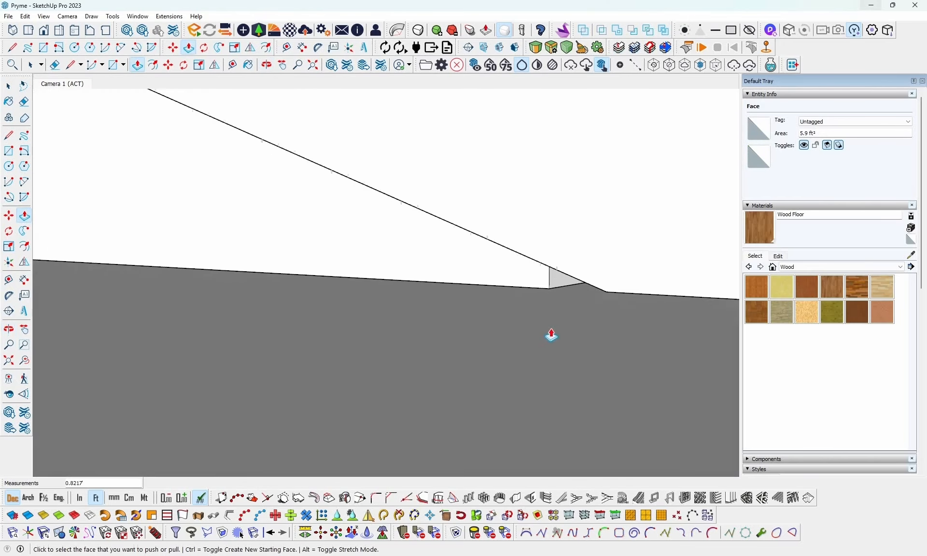
click(555, 275)
click(610, 292)
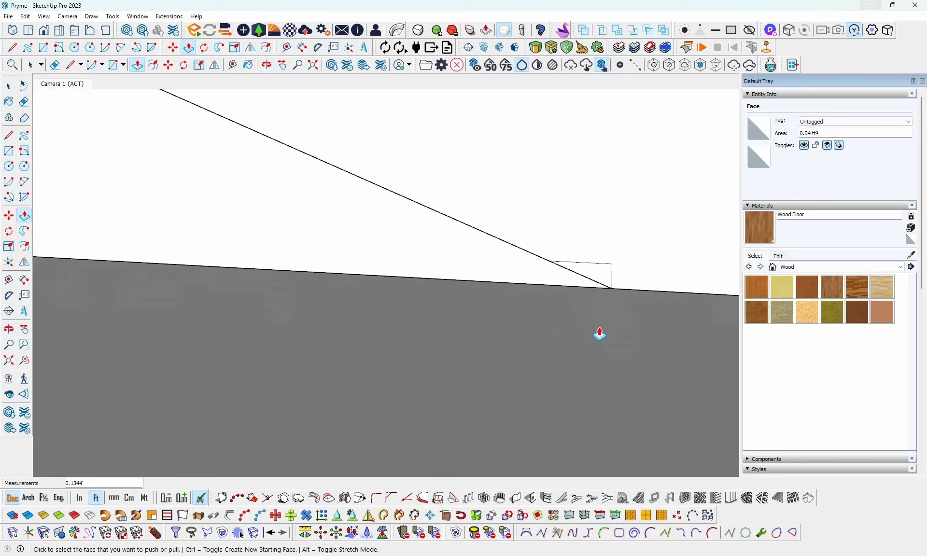
- Draw a line along the counter's slope across the extended tip, from the wedge's old end to the bottom corner
key(l)
click(550, 260)
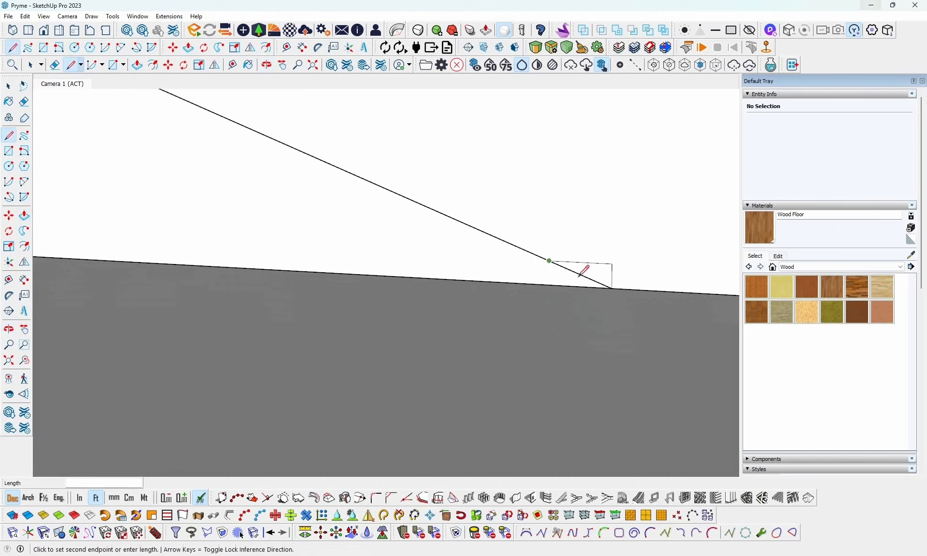
click(612, 288)
click(611, 288)
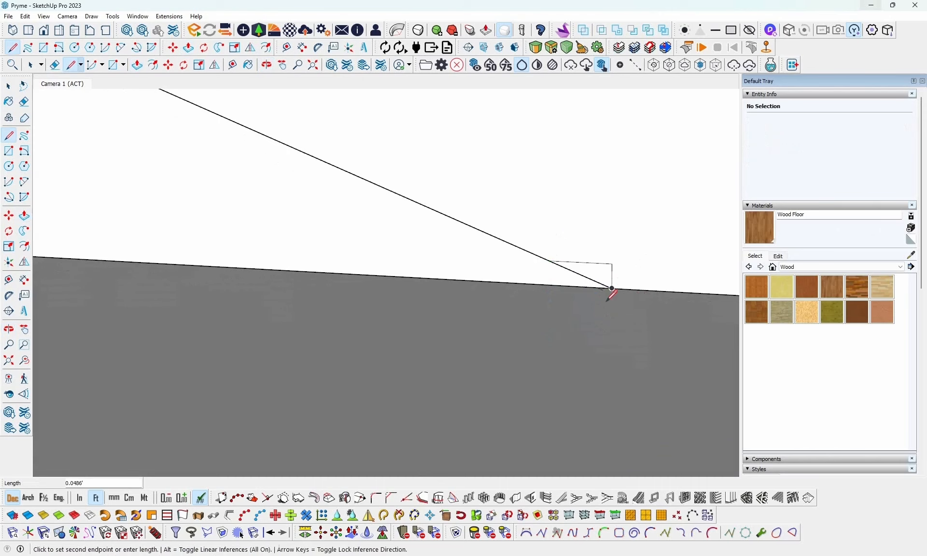
key(Escape)
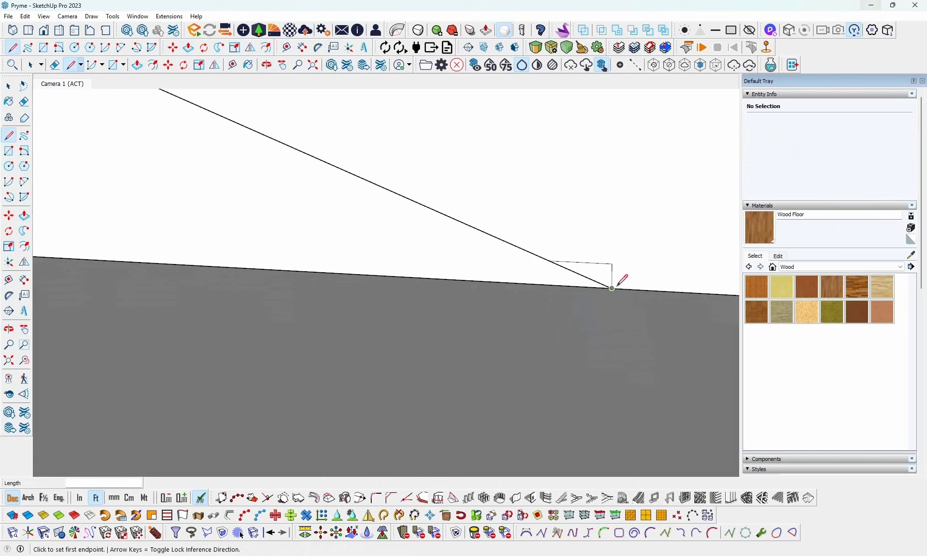
- Push/Pull the small triangle above the new line through the full 0.82 ft depth to cut it away
key(p)
click(604, 274)
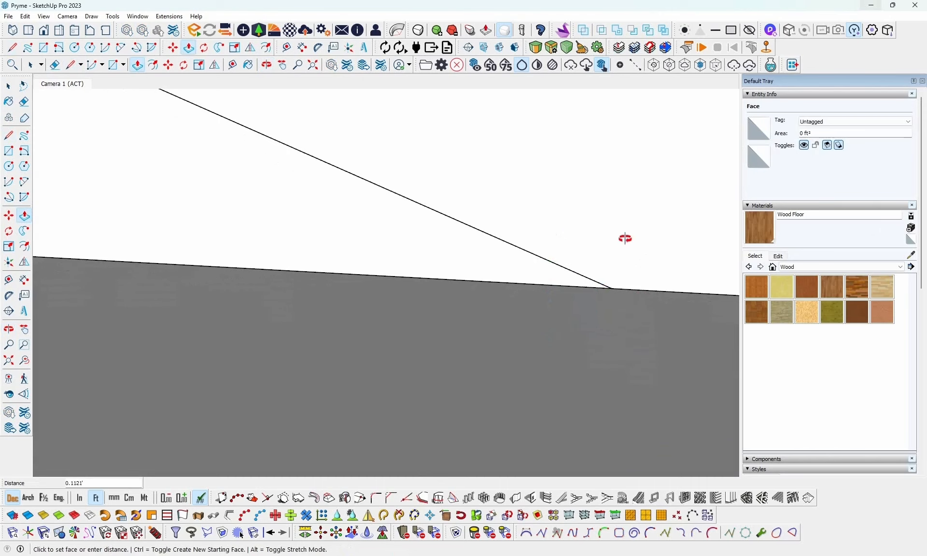
middle_drag(625, 239, 103, 269)
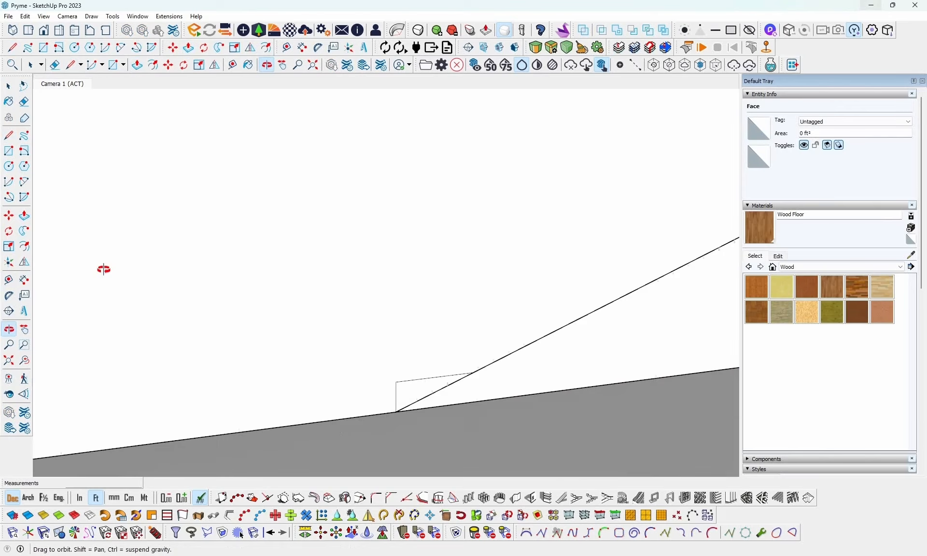
click(412, 401)
- Push/Pull the lower wedge's triangular front face inward about 0.13 ft so it sits behind the counter front
middle_drag(302, 358, 754, 340)
scroll(753, 352, down, 3)
scroll(546, 412, down, 2)
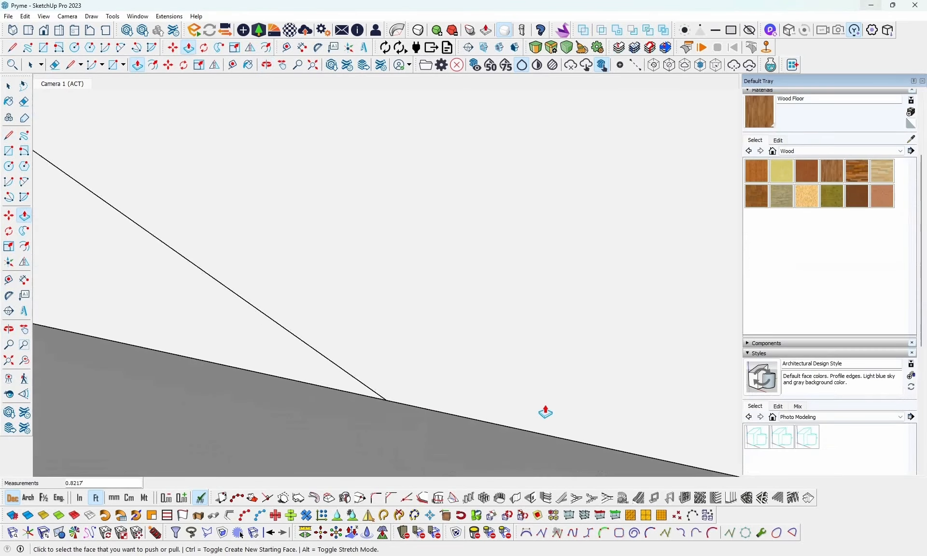
scroll(545, 412, down, 4)
mouse_move(544, 410)
middle_down()
mouse_move(550, 310)
mouse_move(543, 408)
middle_up()
middle_drag(398, 368, 486, 433)
middle_drag(473, 374, 407, 424)
key(p)
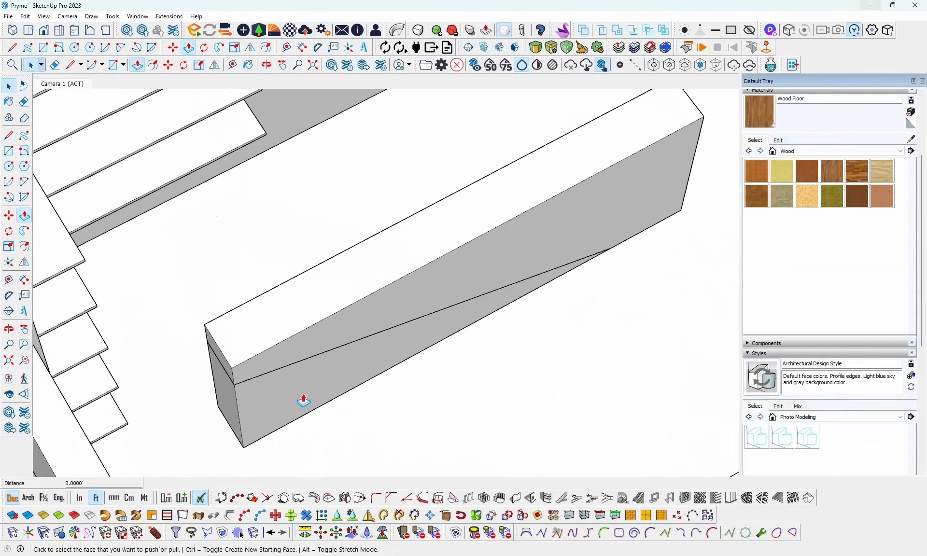
click(270, 419)
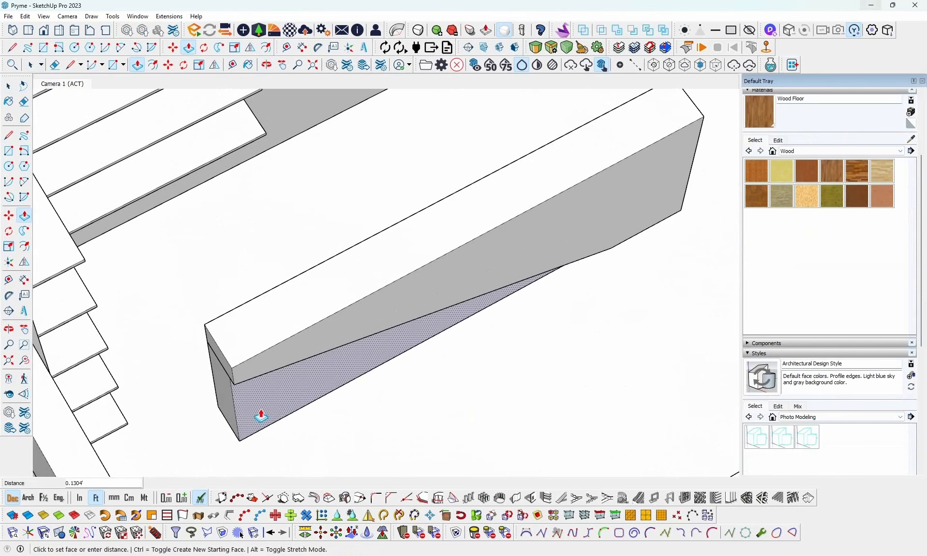
click(261, 416)
- Check the slatted triangular panels under the reception counter in the reference image
middle_drag(457, 371, 337, 296)
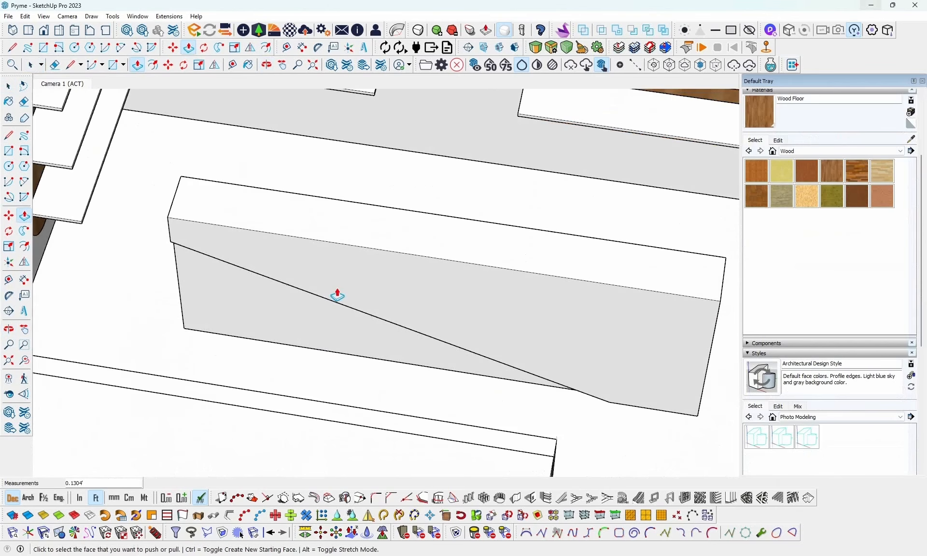
click(718, 555)
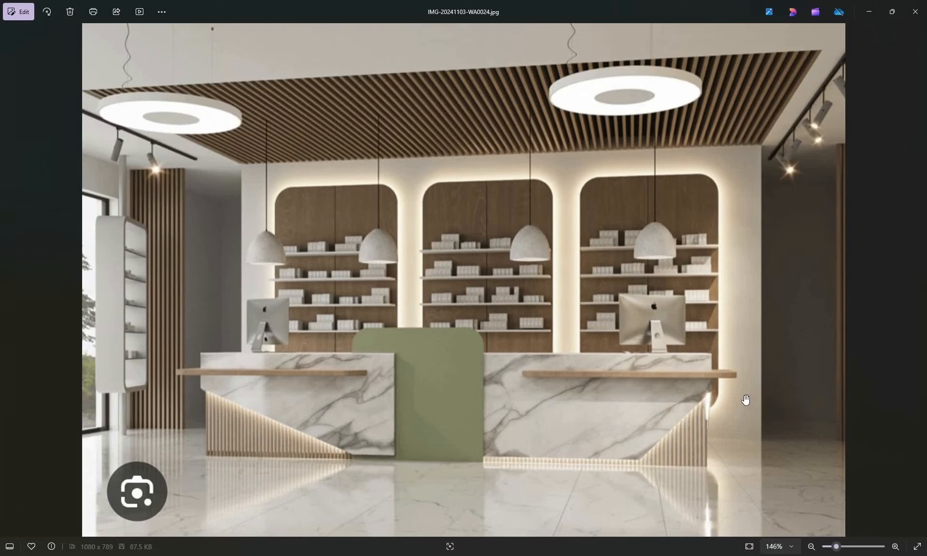
click(868, 12)
- Delete the lower wedge's end and back geometry, keeping only its recessed triangular front face
scroll(297, 290, up, 3)
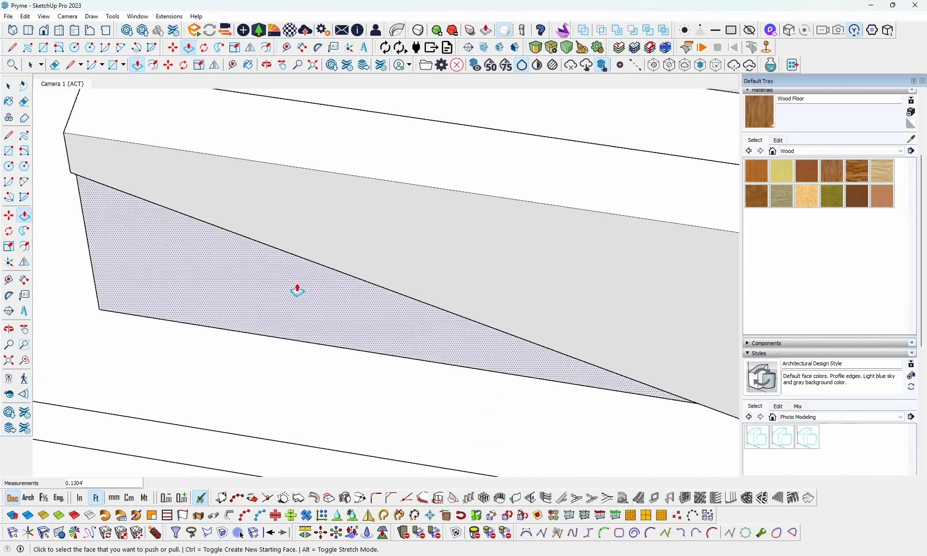
middle_drag(298, 290, 518, 323)
scroll(519, 323, down, 3)
middle_drag(385, 287, 370, 353)
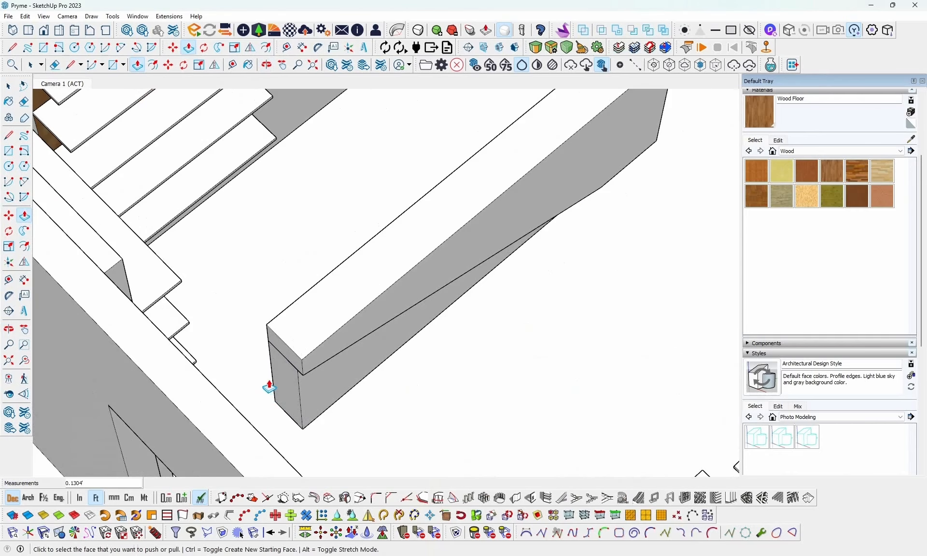
middle_drag(351, 304, 252, 368)
key(space)
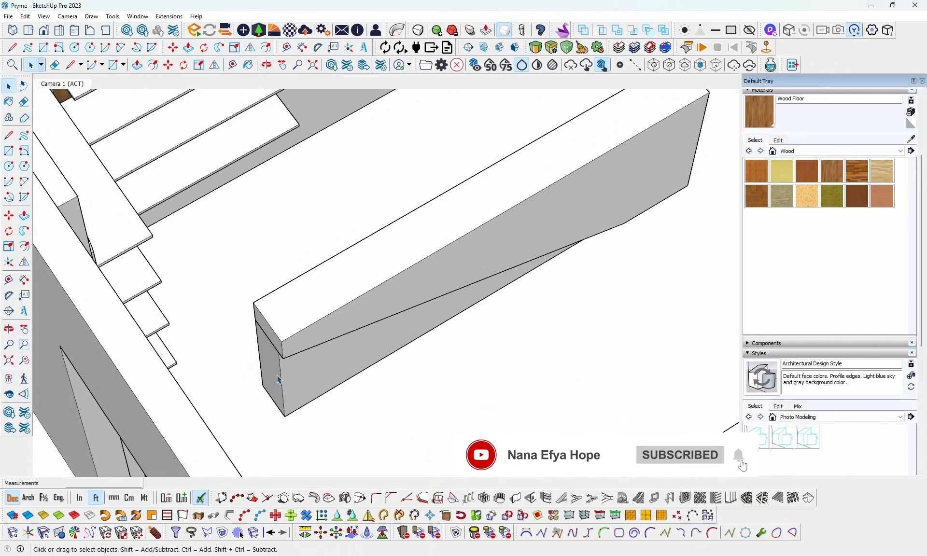
key(Delete)
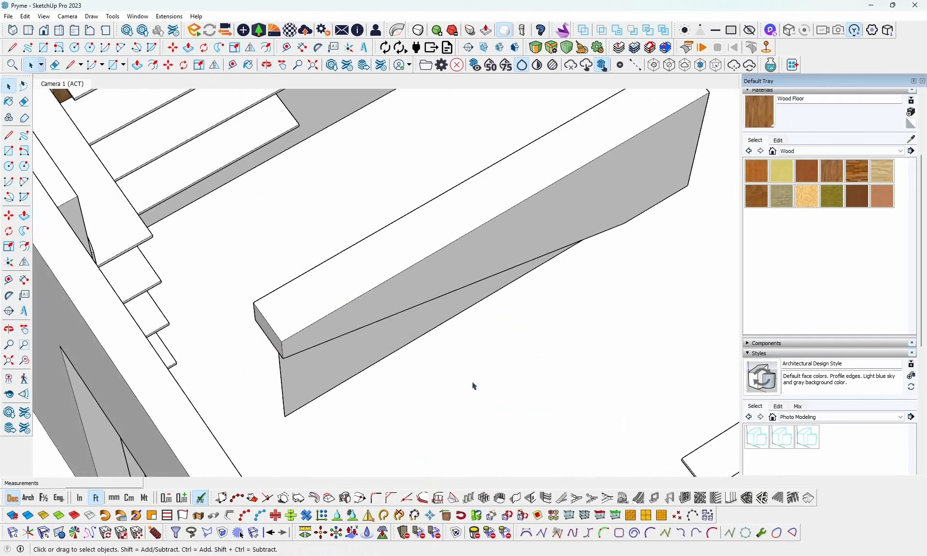
- Create vertical louvres on the recessed triangular face with a louvre angle of 0
middle_drag(475, 386, 352, 338)
click(351, 340)
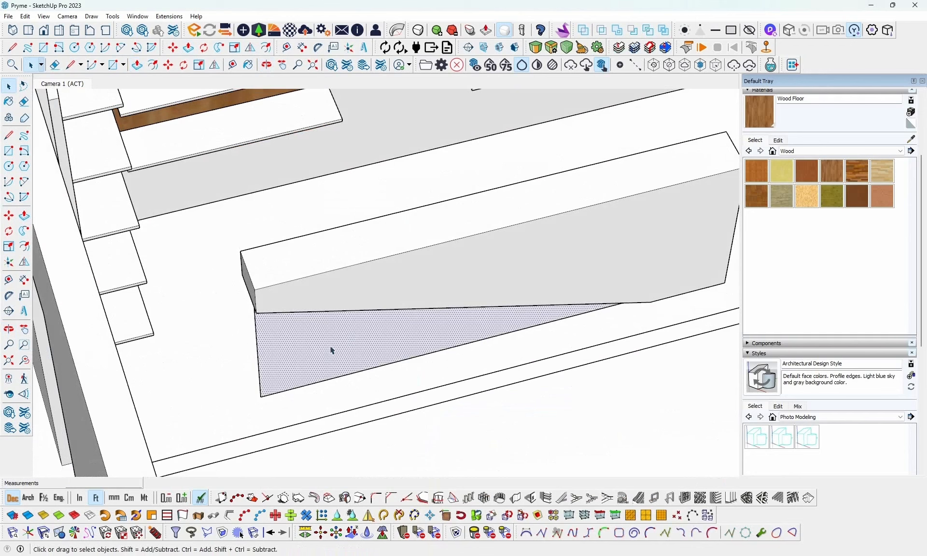
click(715, 497)
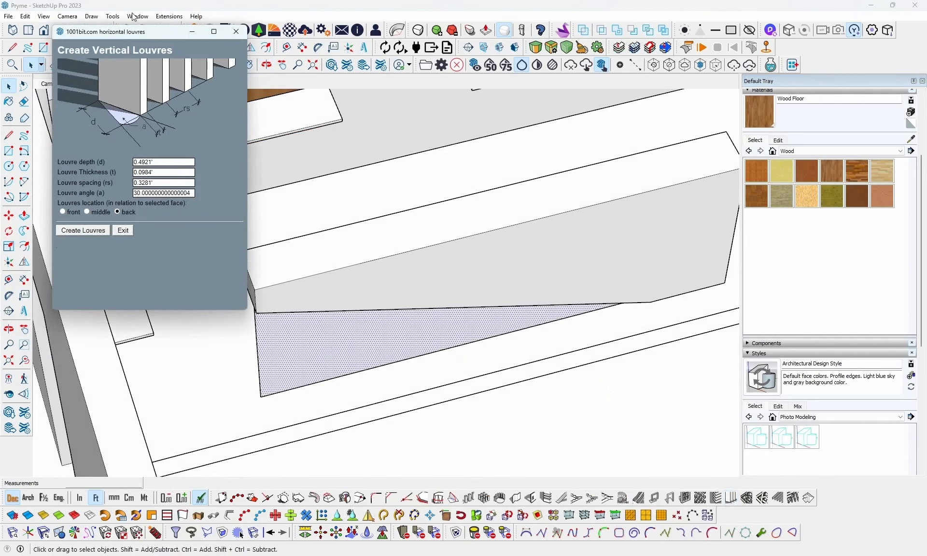
drag(125, 33, 789, 110)
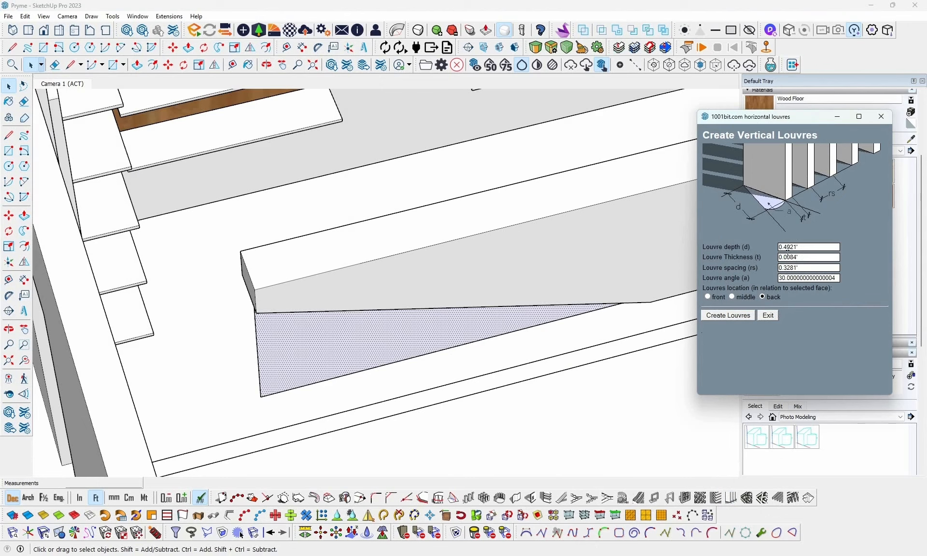
drag(836, 276, 751, 279)
text(0)
click(728, 315)
scroll(368, 376, up, 5)
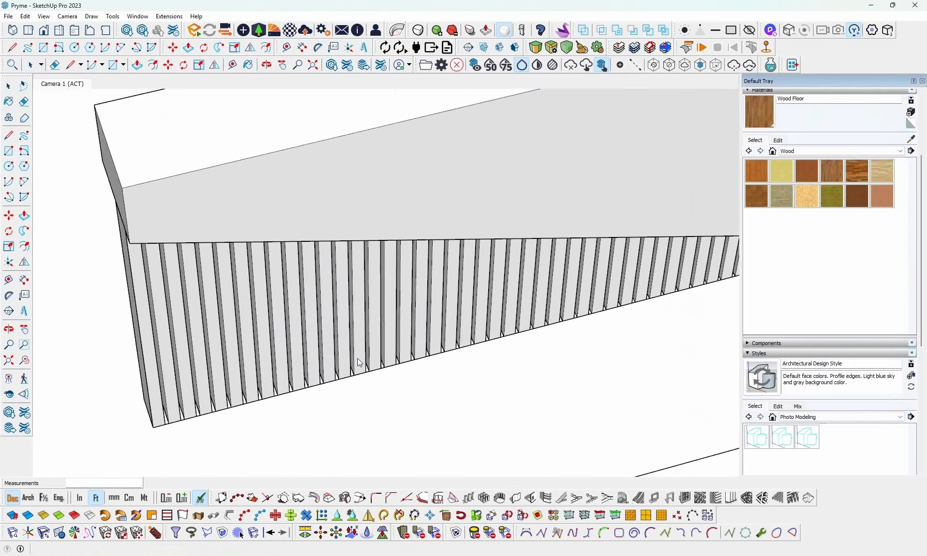
- Examine the vertical louvres on the triangular recess and how they sit against the reception counter body
middle_drag(359, 363, 249, 362)
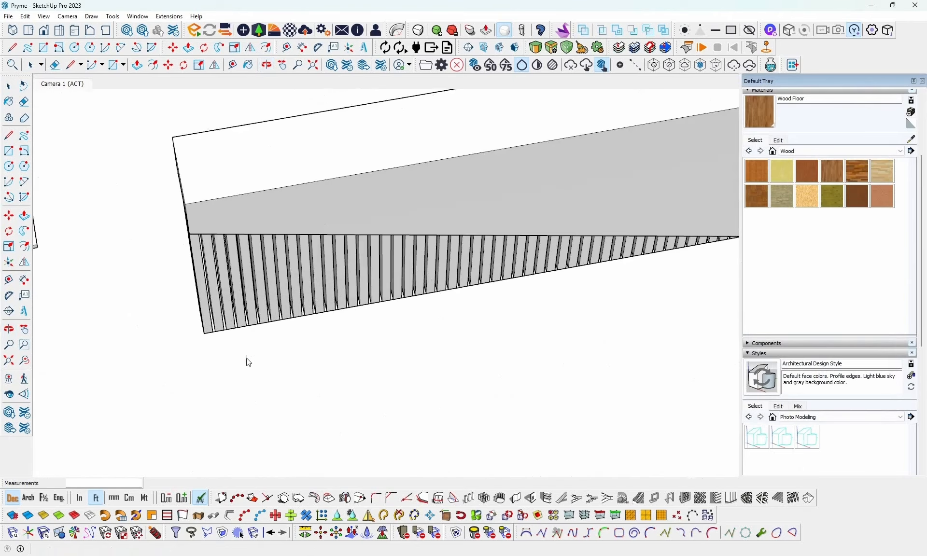
scroll(249, 361, up, 2)
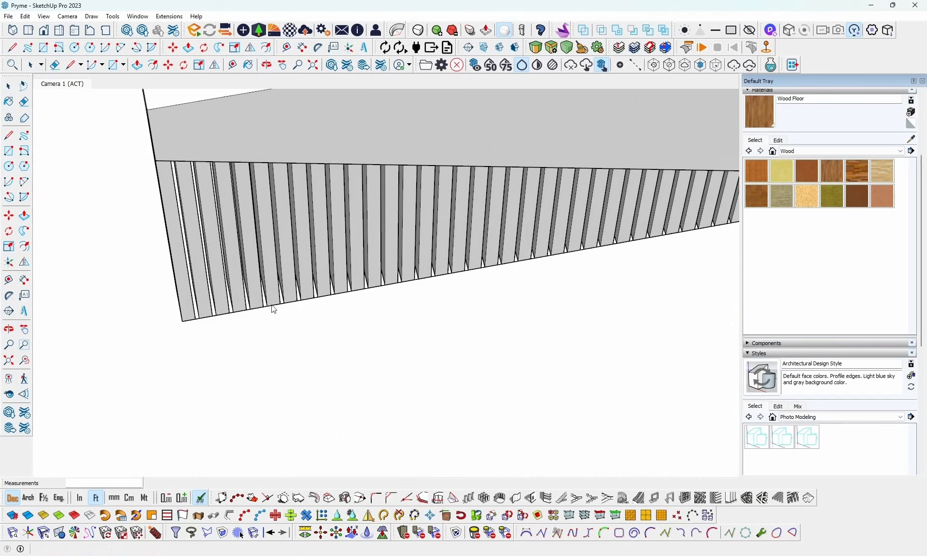
scroll(240, 347, down, 8)
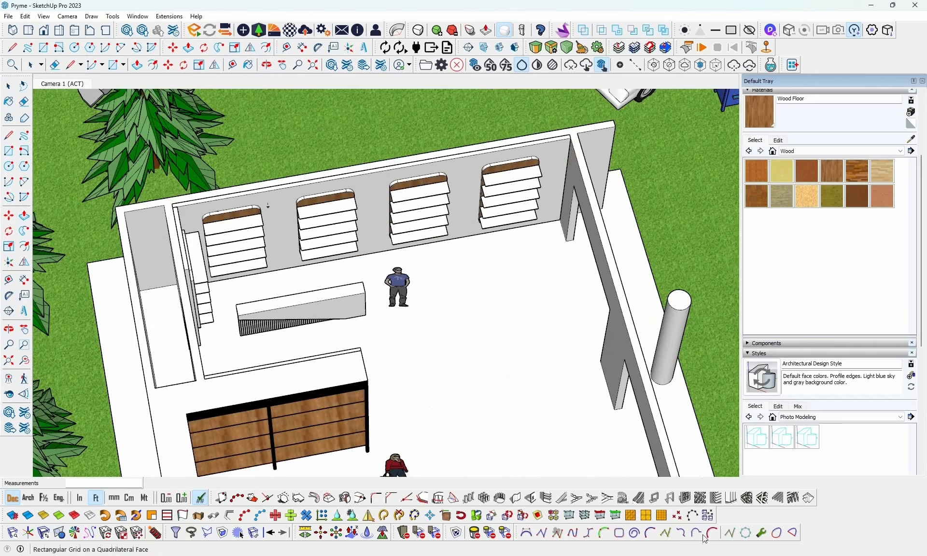
click(810, 555)
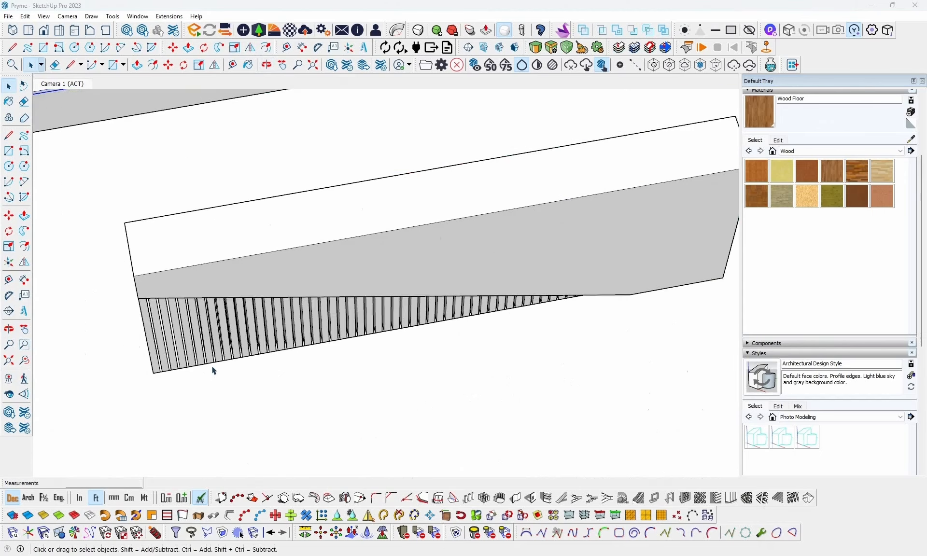
scroll(213, 371, up, 3)
scroll(251, 361, down, 2)
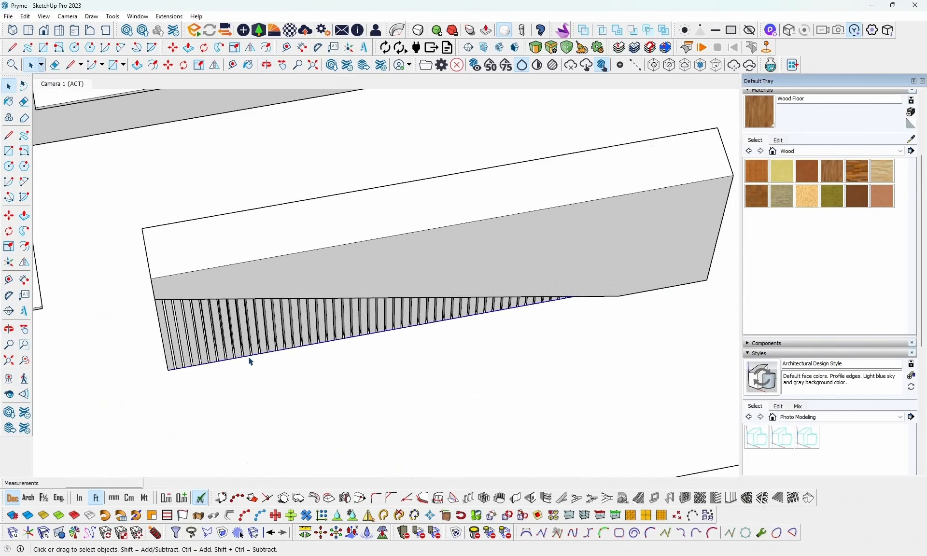
middle_drag(255, 347, 424, 253)
click(423, 253)
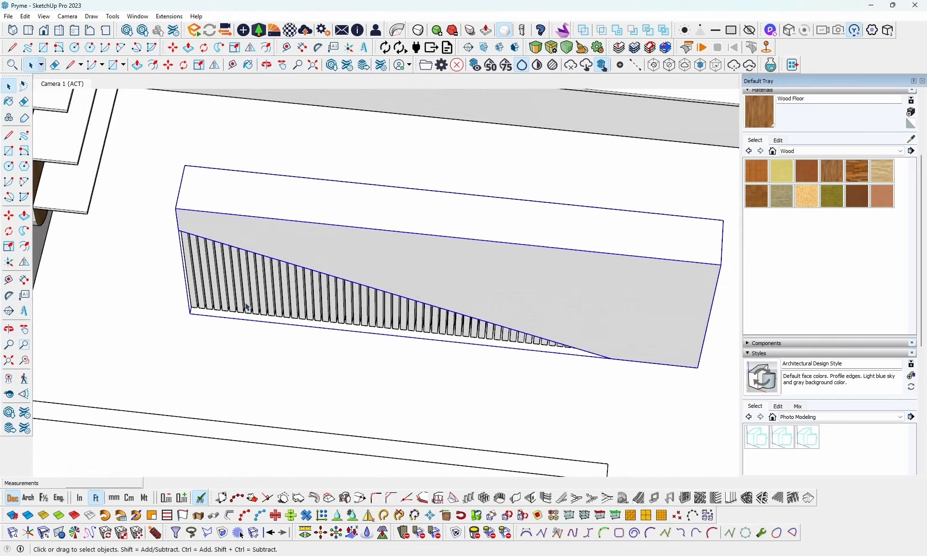
- Open the counter body group and Push/Pull its back face inward about 0.09 ft
click(256, 294)
middle_drag(336, 301, 259, 197)
scroll(259, 198, down, 5)
middle_drag(339, 206, 332, 298)
scroll(332, 298, up, 2)
double_click(333, 302)
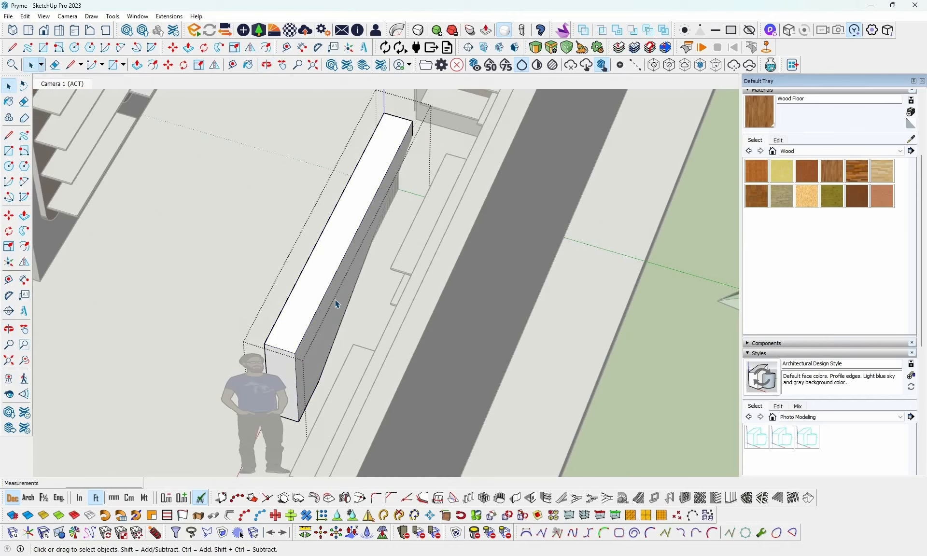
click(337, 303)
key(p)
click(335, 306)
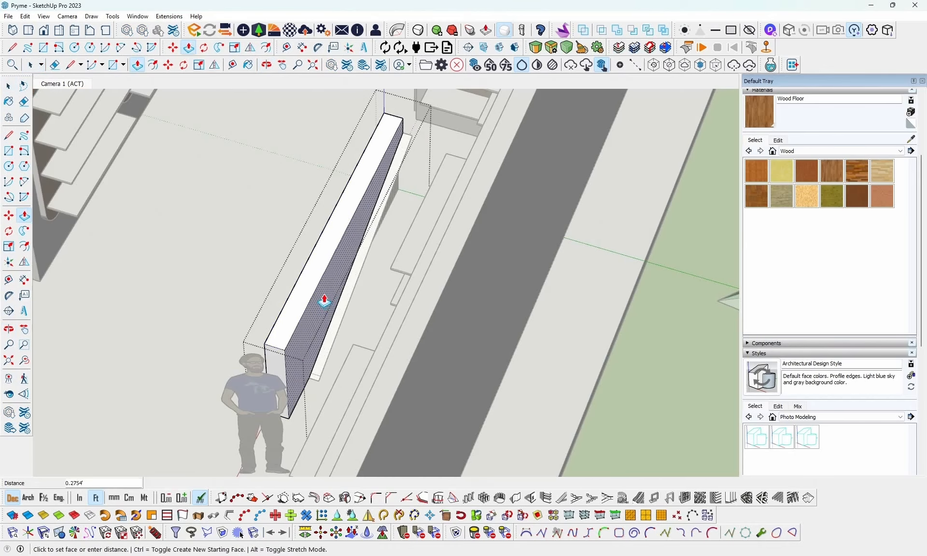
click(331, 303)
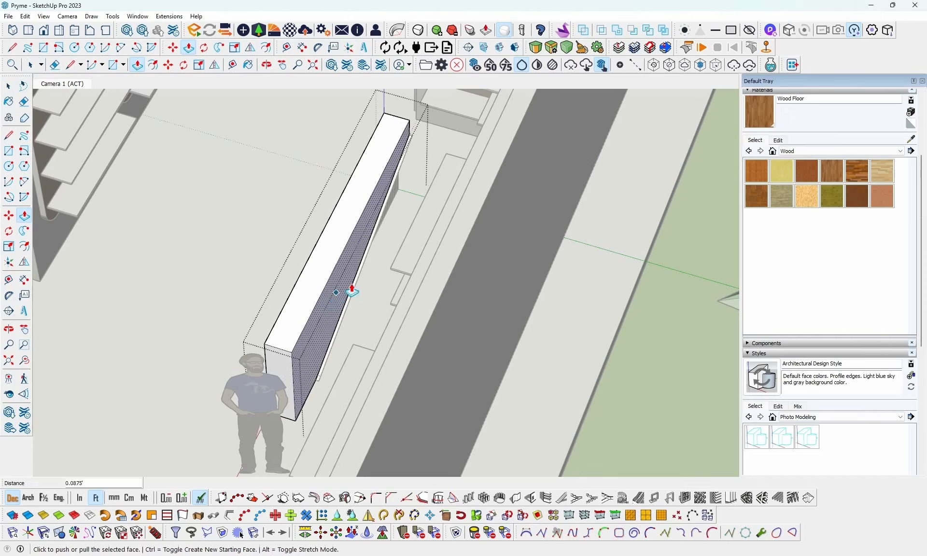
middle_drag(353, 282, 329, 285)
key(space)
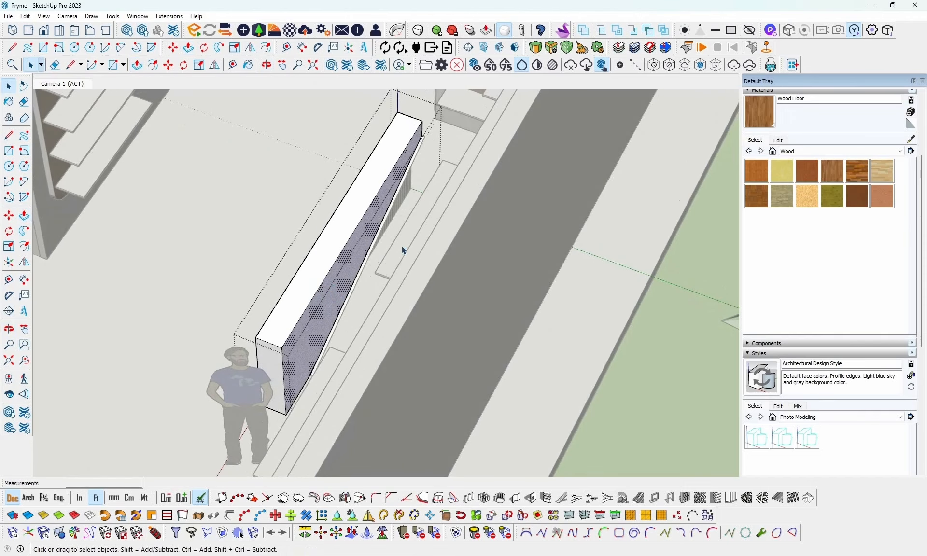
- Push/Pull the counter's back face a further 0.30 ft or so inward to make the body thinner
middle_drag(368, 223, 360, 284)
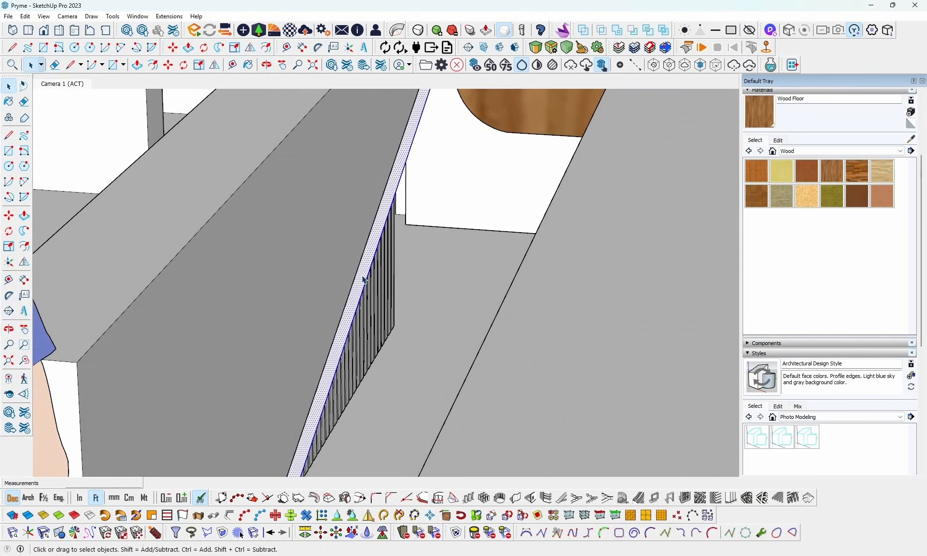
middle_drag(364, 280, 215, 451)
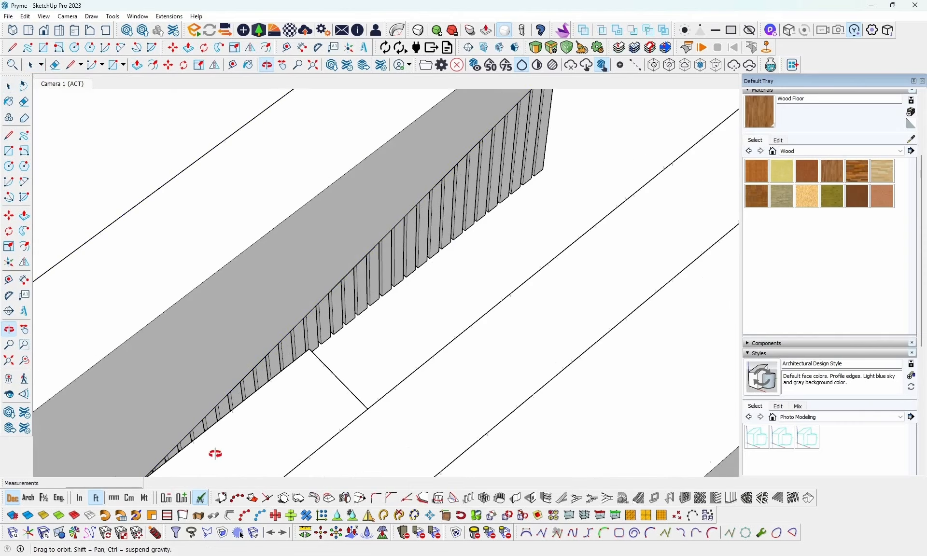
click(242, 319)
double_click(243, 319)
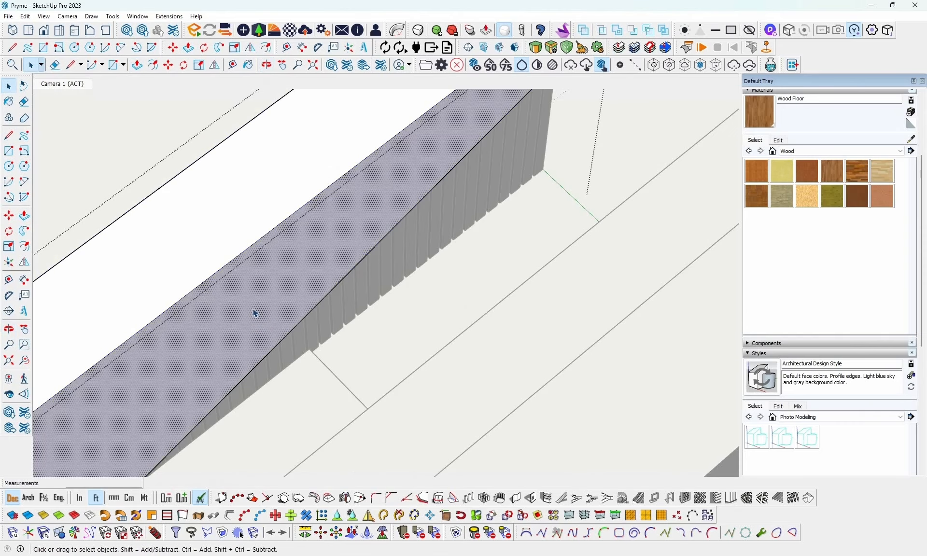
key(p)
click(254, 312)
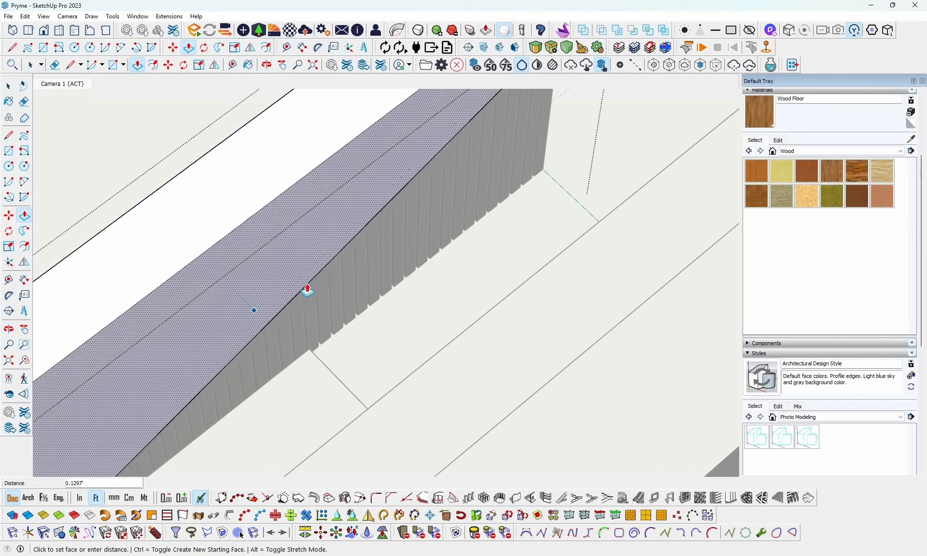
click(276, 238)
middle_drag(277, 238, 561, 331)
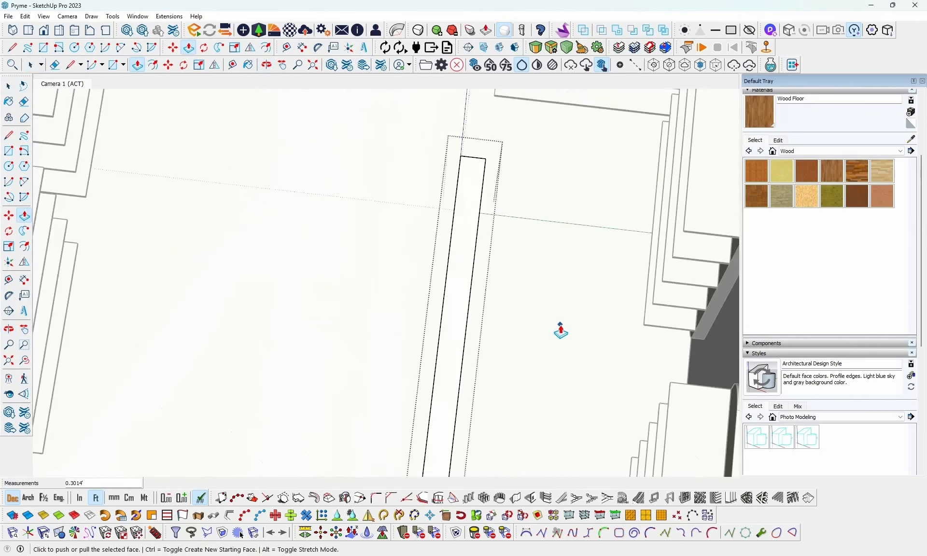
scroll(356, 290, down, 5)
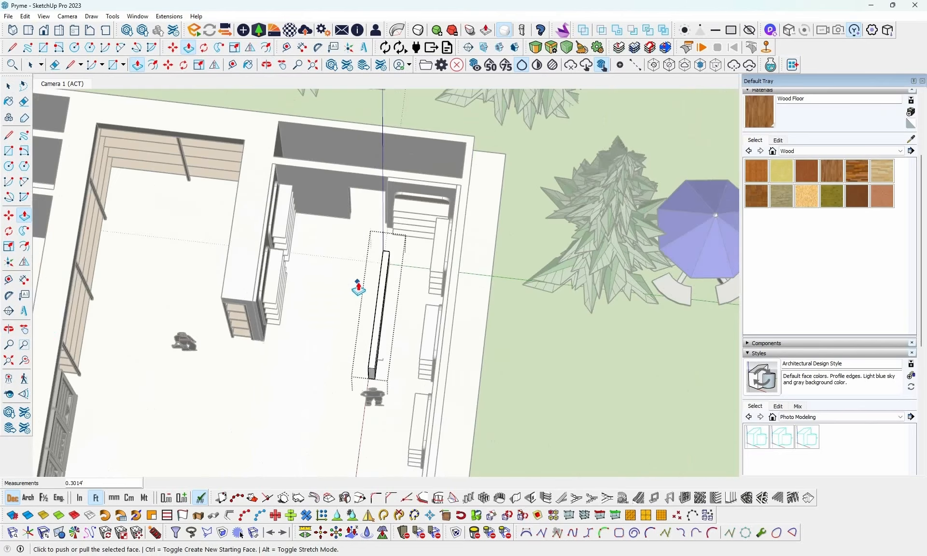
middle_drag(361, 281, 483, 290)
scroll(353, 310, up, 5)
key(space)
- Check the projecting ledge across the reception counter's front in the reference image
scroll(555, 280, up, 3)
scroll(556, 280, up, 3)
scroll(496, 307, up, 2)
key(alt+Tab)
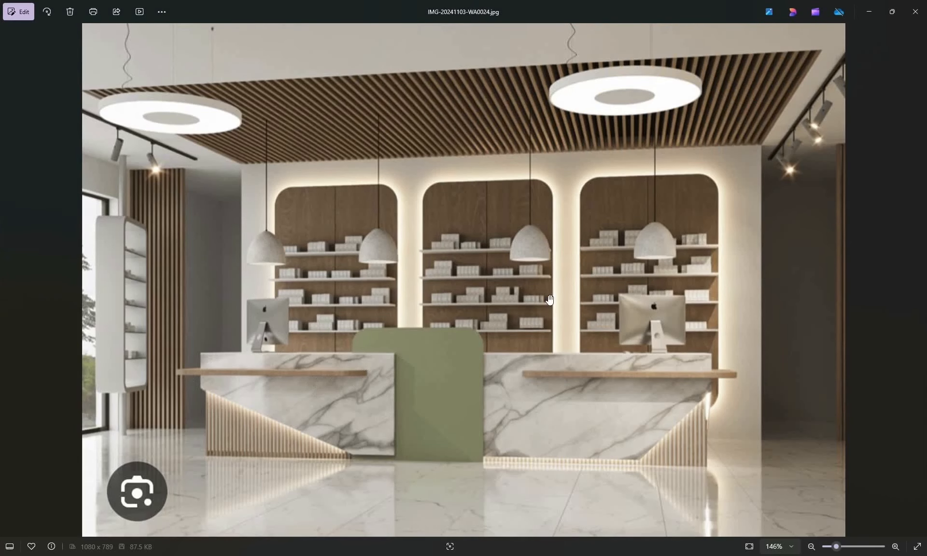
click(869, 7)
middle_drag(420, 296, 427, 306)
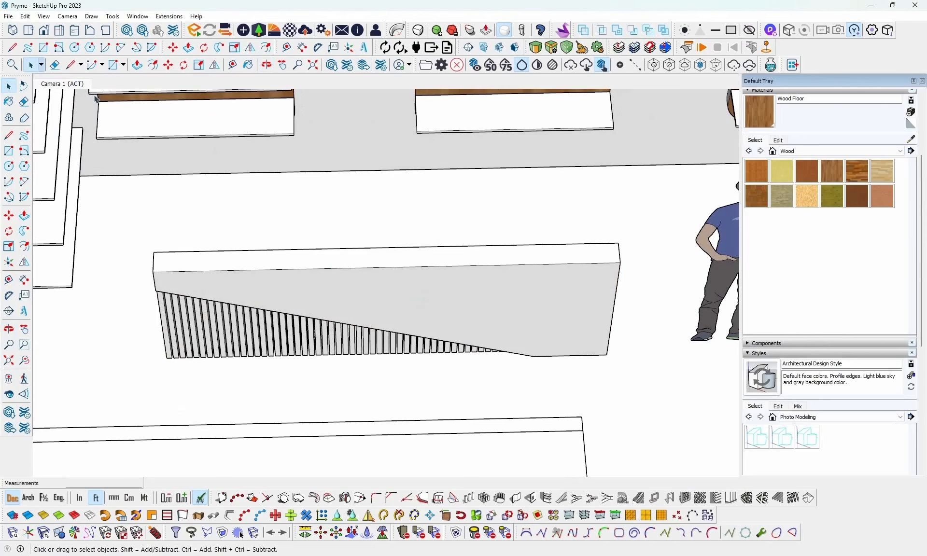
- Draw a long rectangle about 7 ft by 0.26 ft across the counter's front, starting at the slatted end above the diagonal
click(117, 65)
scroll(218, 318, up, 3)
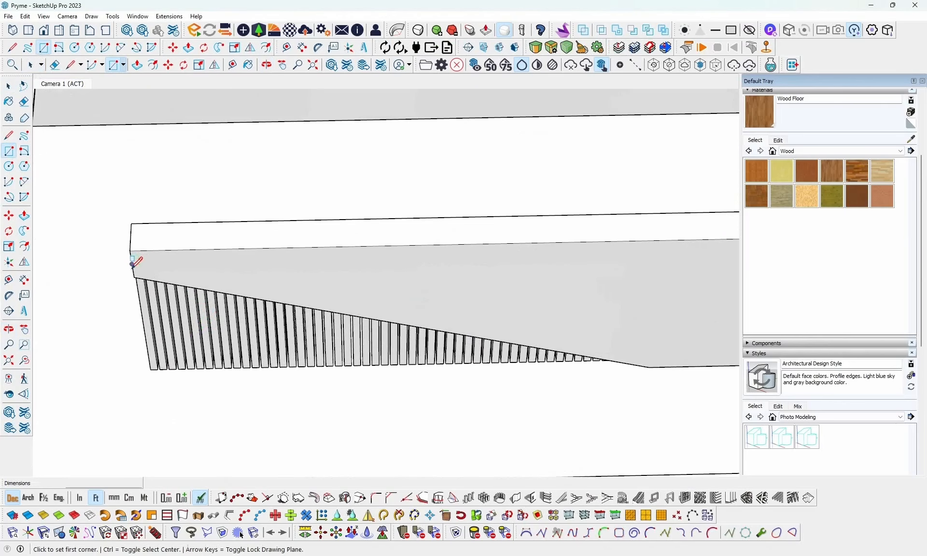
click(133, 270)
scroll(134, 270, down, 5)
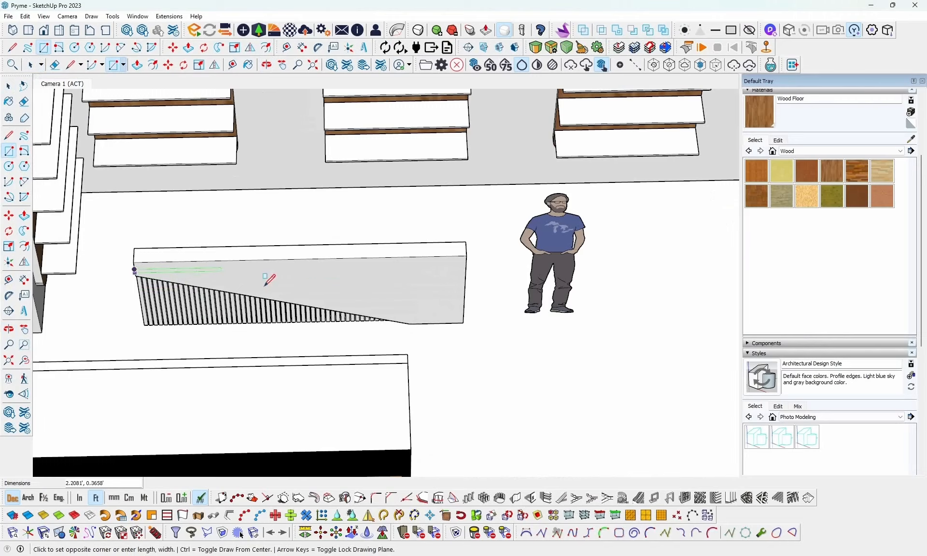
scroll(389, 278, down, 3)
scroll(393, 270, up, 5)
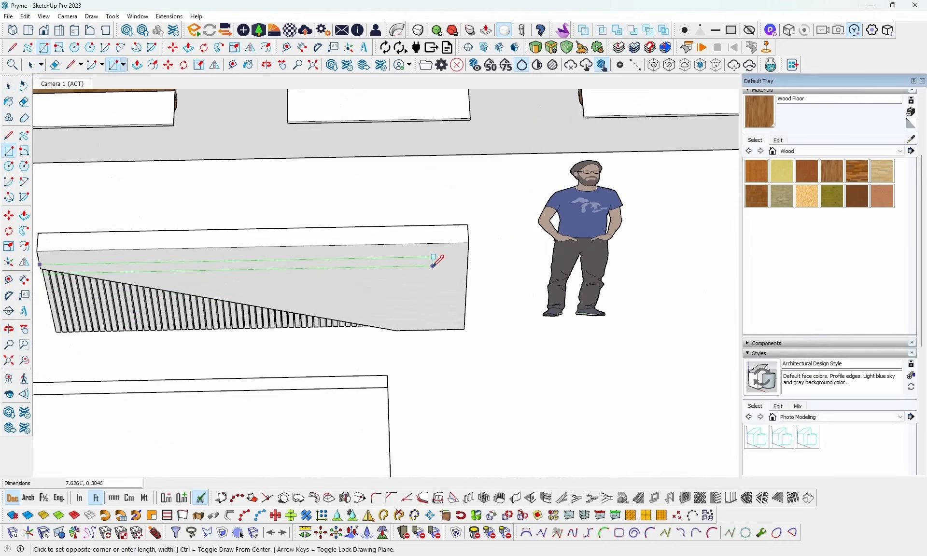
scroll(425, 265, up, 2)
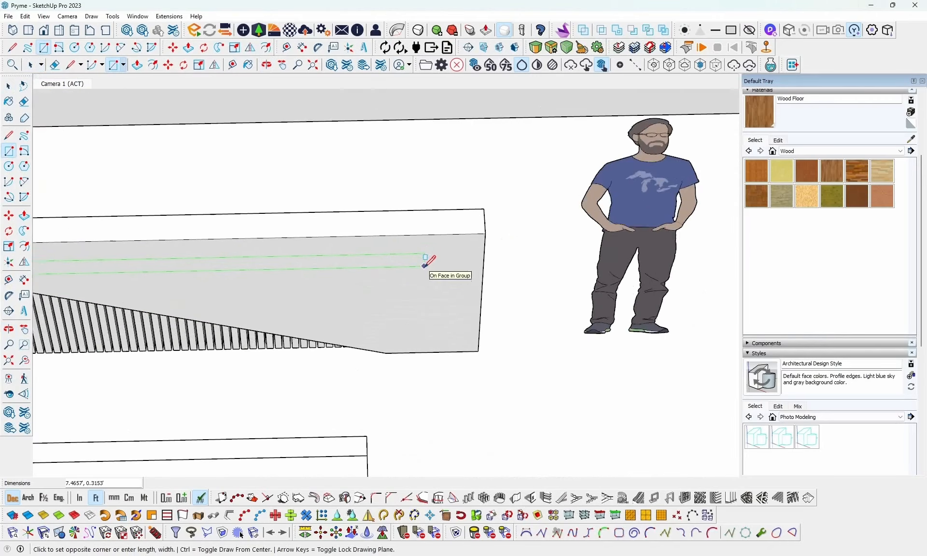
scroll(424, 266, up, 1)
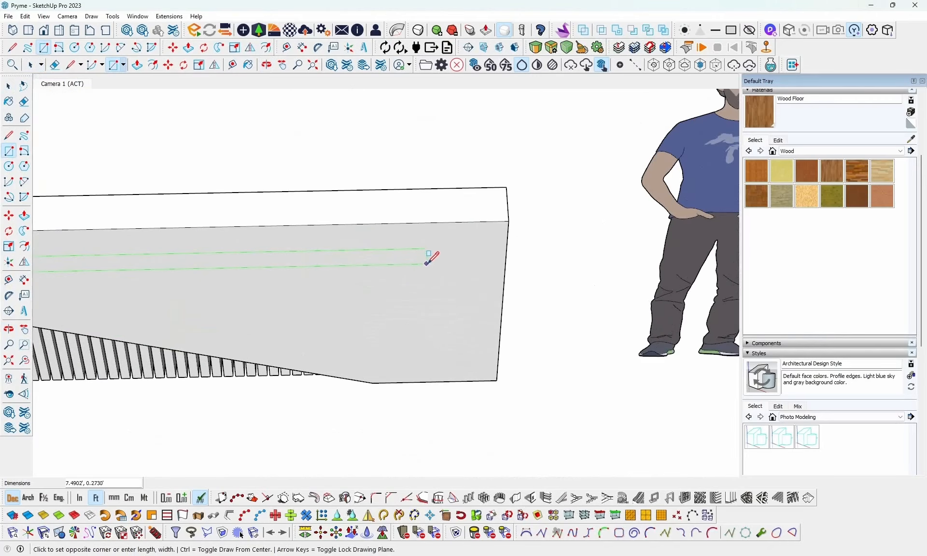
click(369, 260)
scroll(386, 252, down, 3)
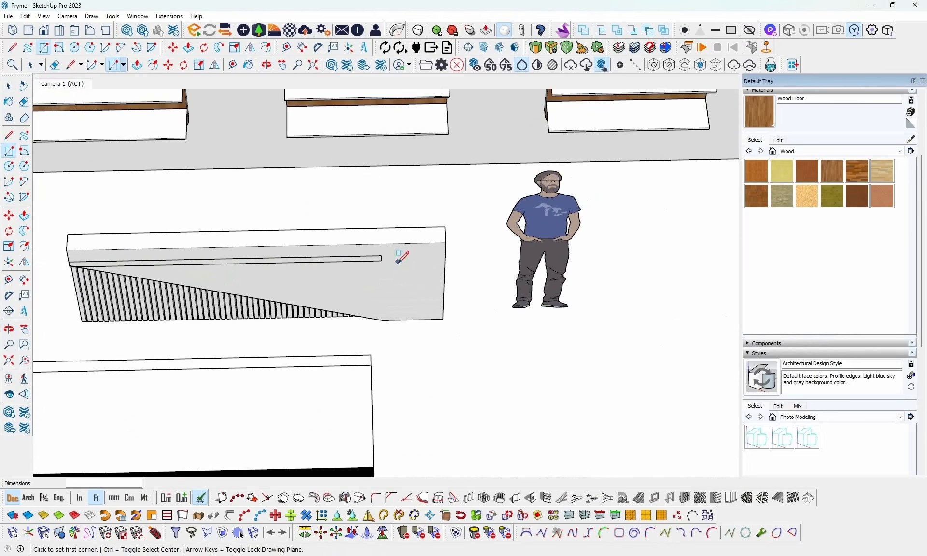
- Push/Pull the long rectangle outward about 0.20 ft to form a projecting ledge on the counter's front
scroll(63, 265, up, 5)
middle_drag(79, 263, 229, 240)
key(space)
click(115, 299)
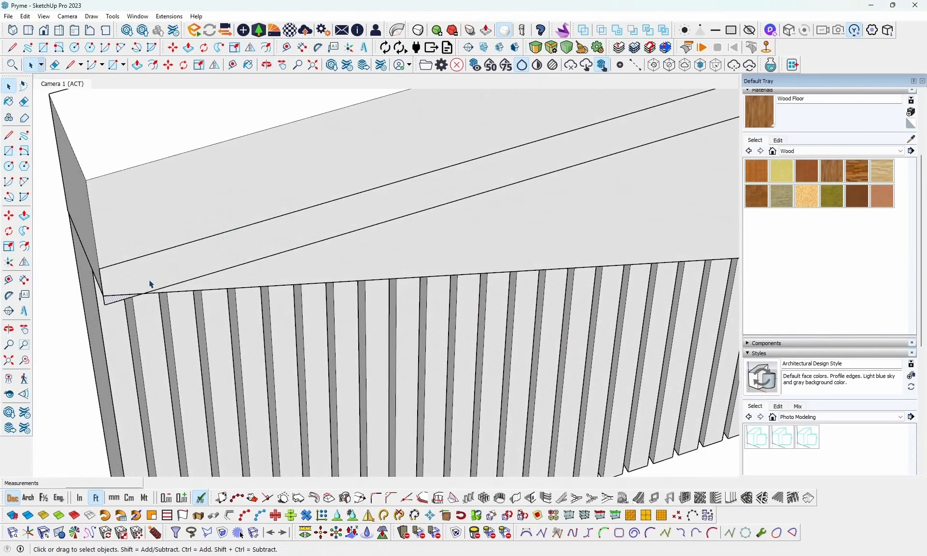
key(p)
click(142, 275)
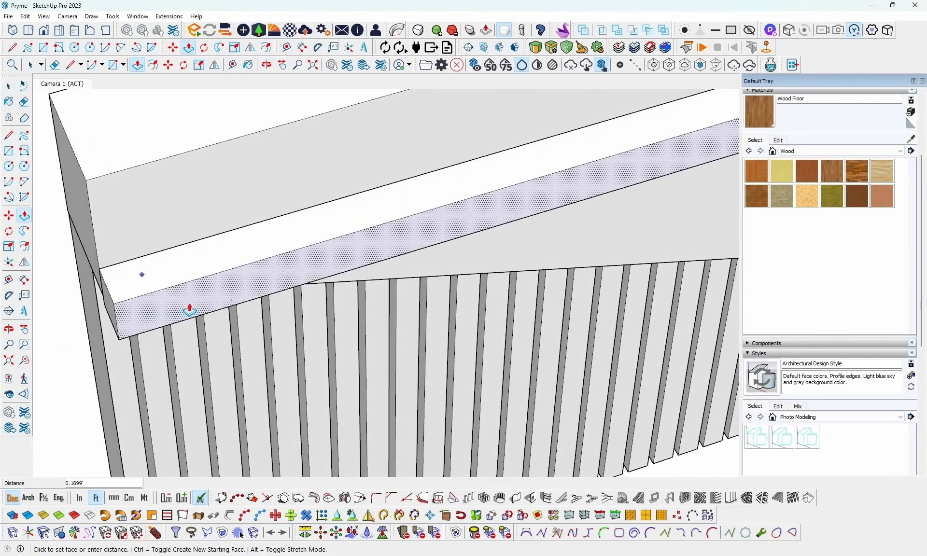
click(191, 305)
middle_drag(230, 333, 38, 267)
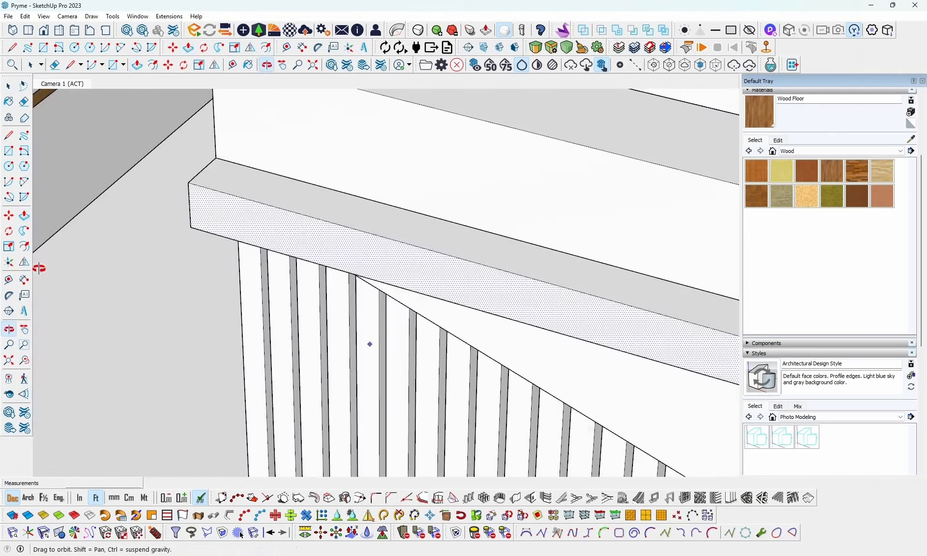
scroll(70, 265, up, 5)
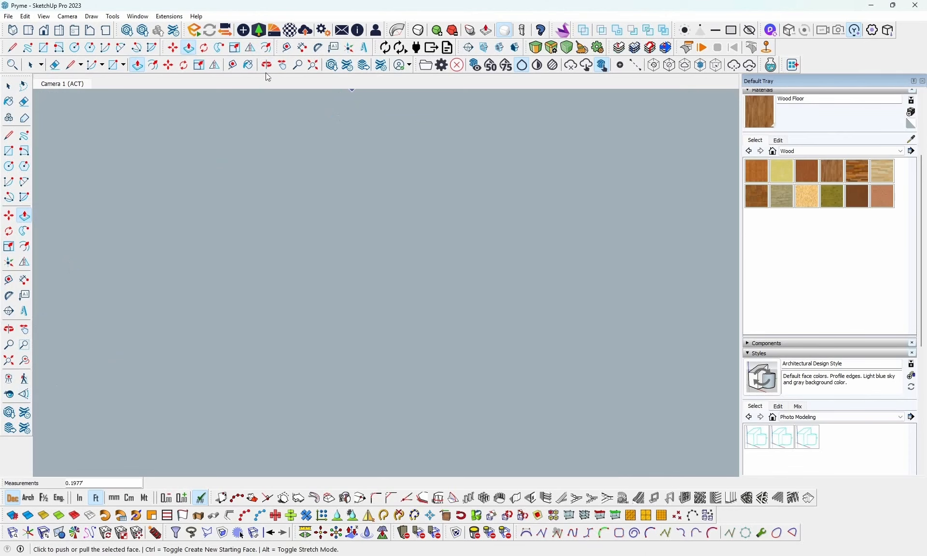
- Push/Pull the ledge's underside upward about 0.14 ft to make it thinner
click(314, 66)
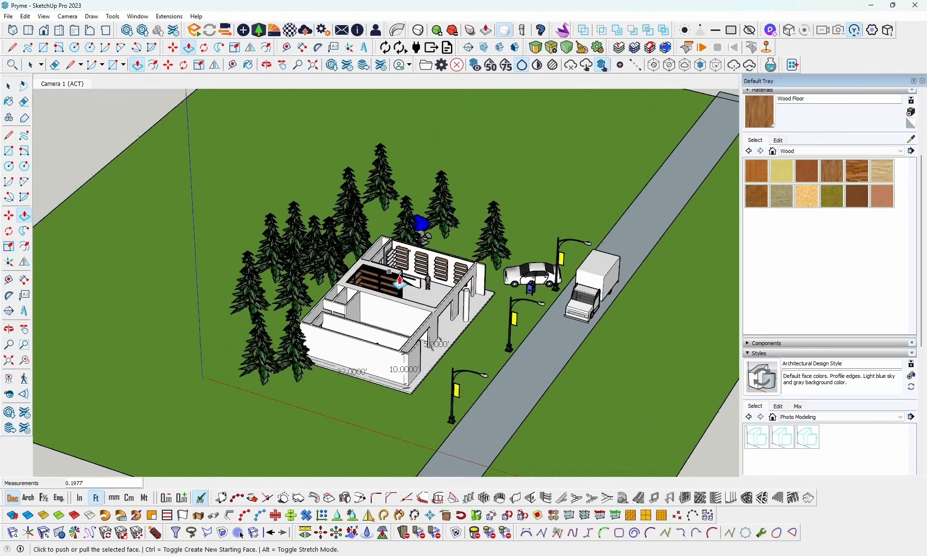
scroll(399, 282, up, 10)
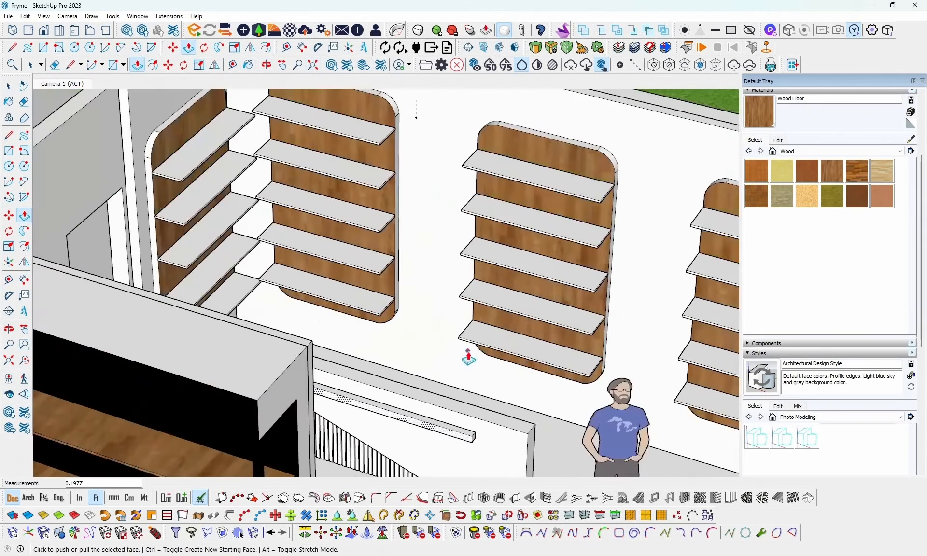
scroll(463, 376, up, 8)
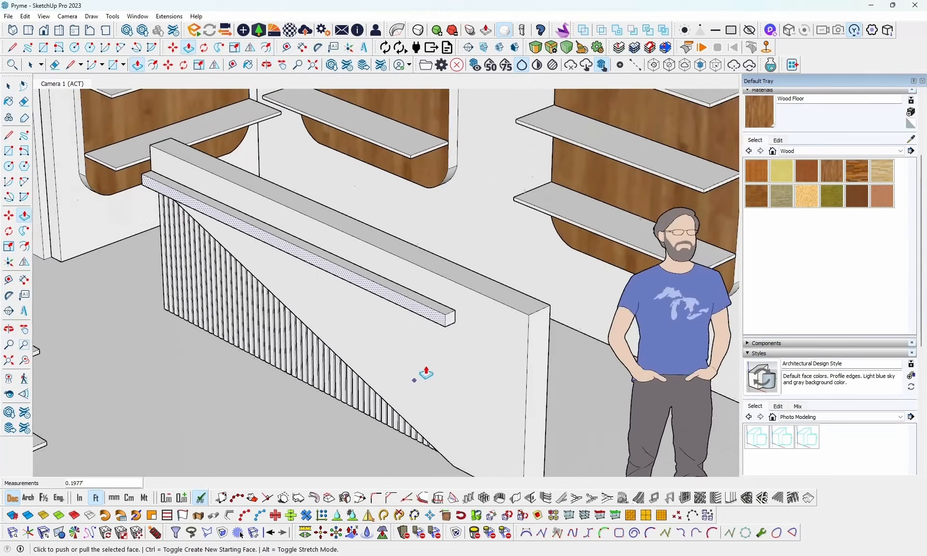
scroll(434, 357, up, 5)
middle_drag(445, 341, 436, 256)
scroll(434, 313, up, 4)
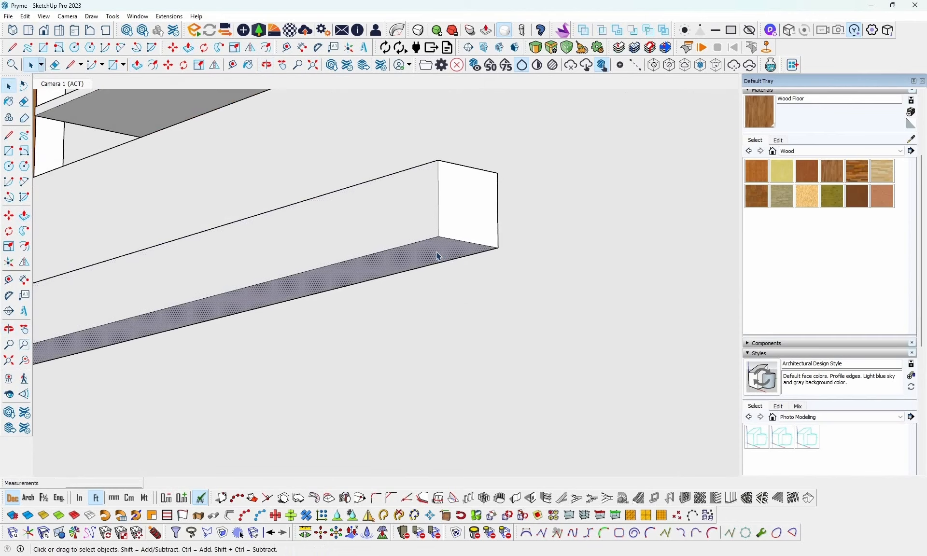
click(441, 261)
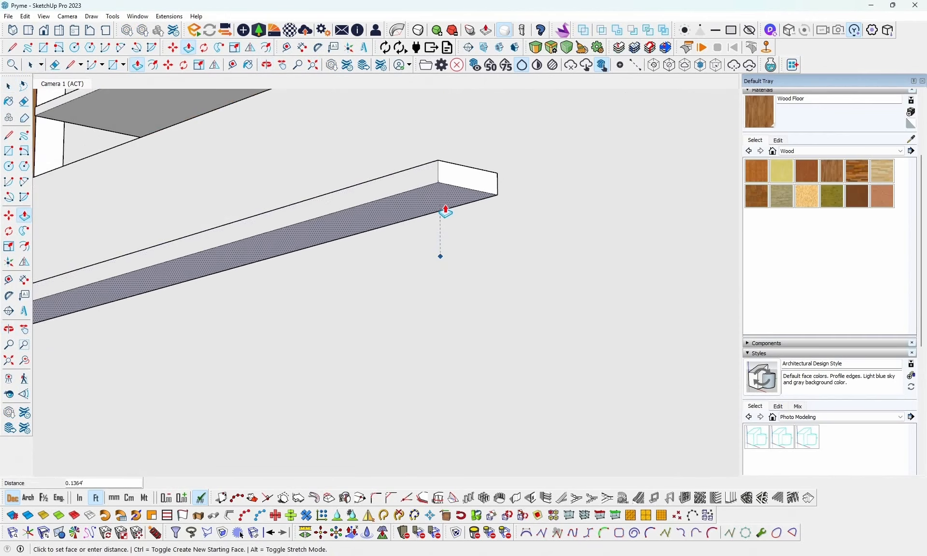
click(445, 208)
middle_drag(445, 209, 497, 377)
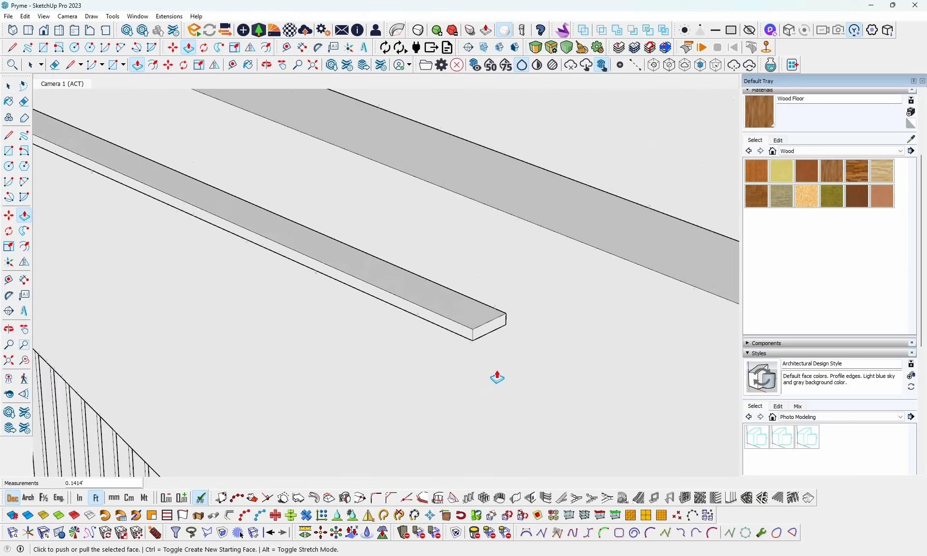
scroll(499, 370, down, 5)
scroll(500, 370, down, 3)
key(space)
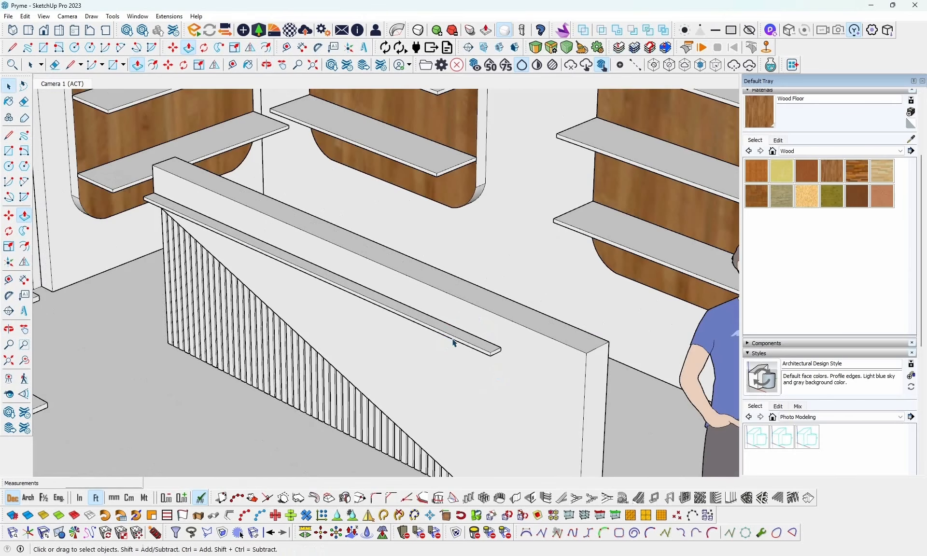
- Push/Pull the front face of the reception counter's ledge outward about 0.61 ft to deepen it
click(456, 342)
scroll(458, 343, up, 3)
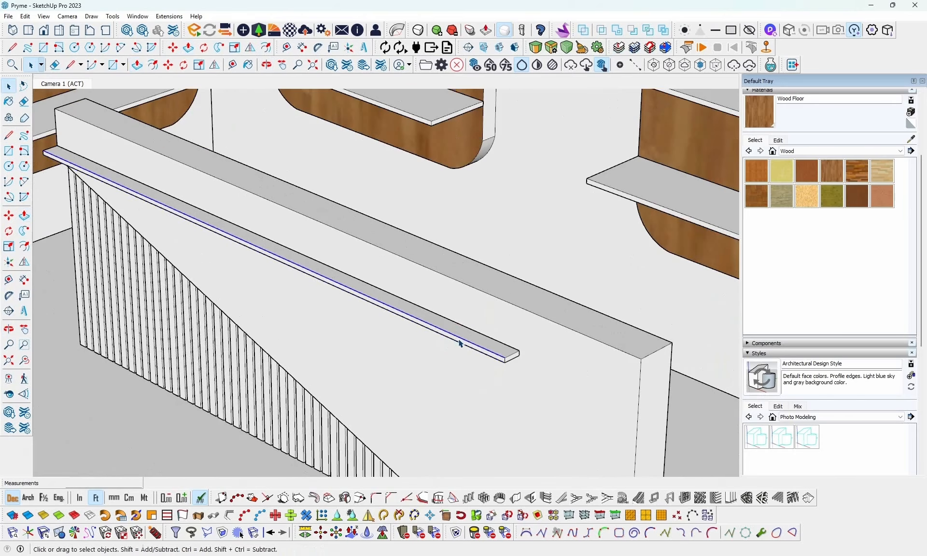
scroll(460, 344, up, 2)
key(p)
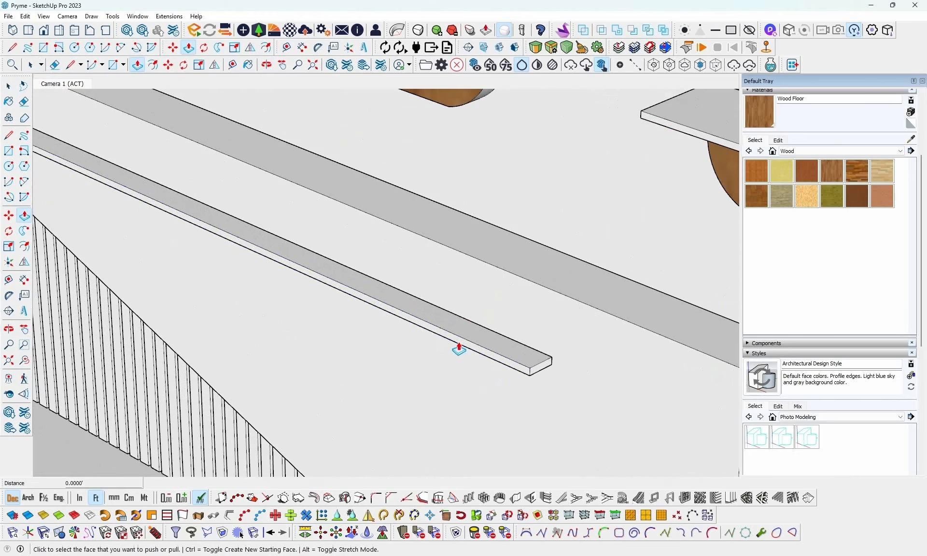
scroll(385, 378, down, 5)
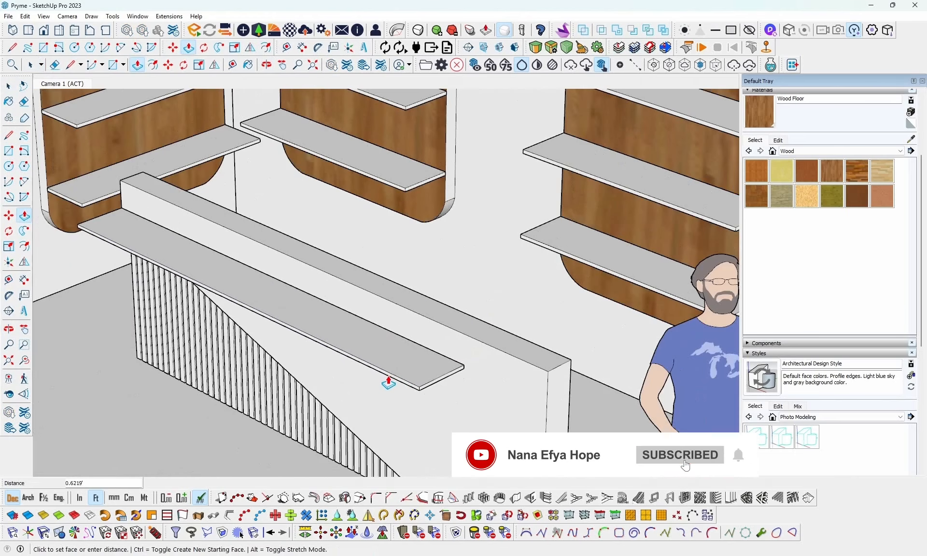
click(388, 382)
scroll(389, 381, down, 1)
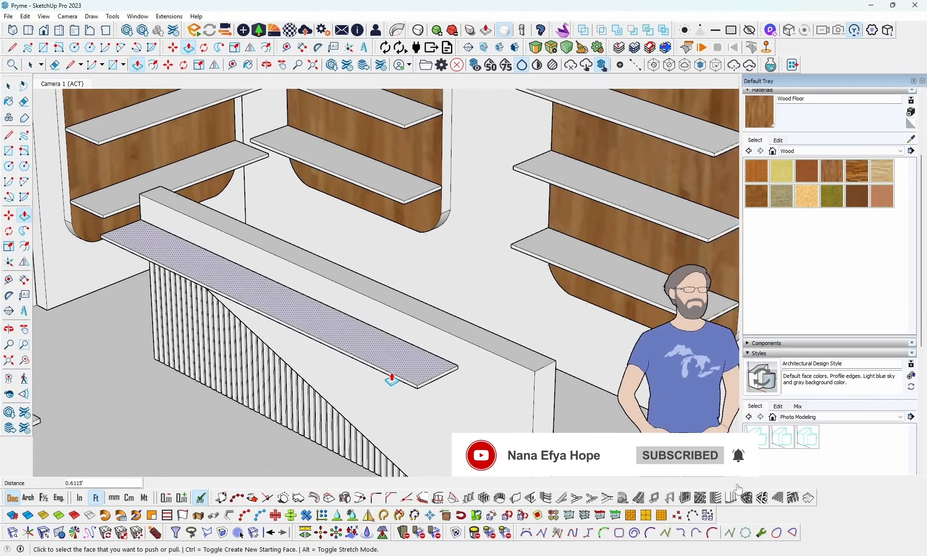
- Make the ledge on the reception counter's front into a group
middle_drag(389, 380, 459, 388)
key(space)
double_click(460, 386)
right_click(460, 387)
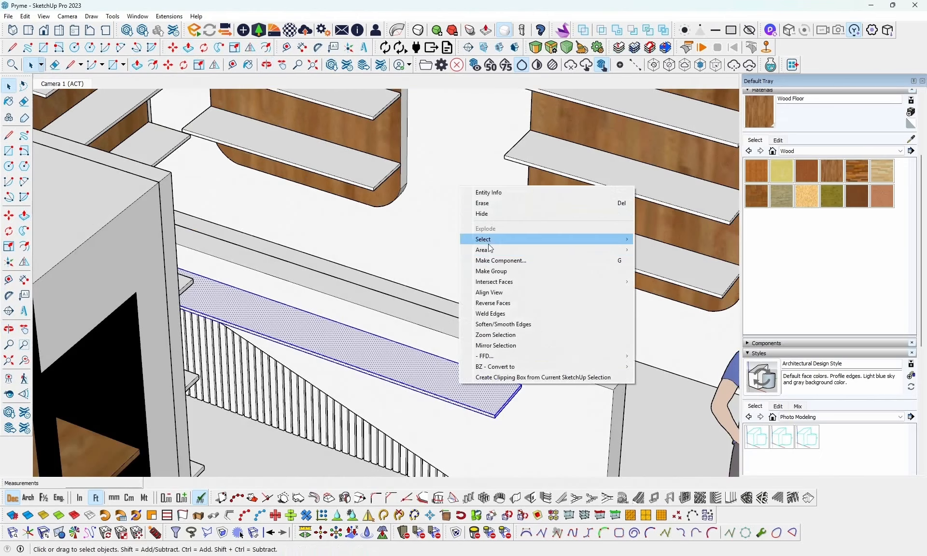
click(491, 271)
middle_drag(491, 270, 473, 327)
- Copy the ledge group about 1.24 ft across the counter so the copy sits against the back of its front wall
scroll(381, 381, up, 1)
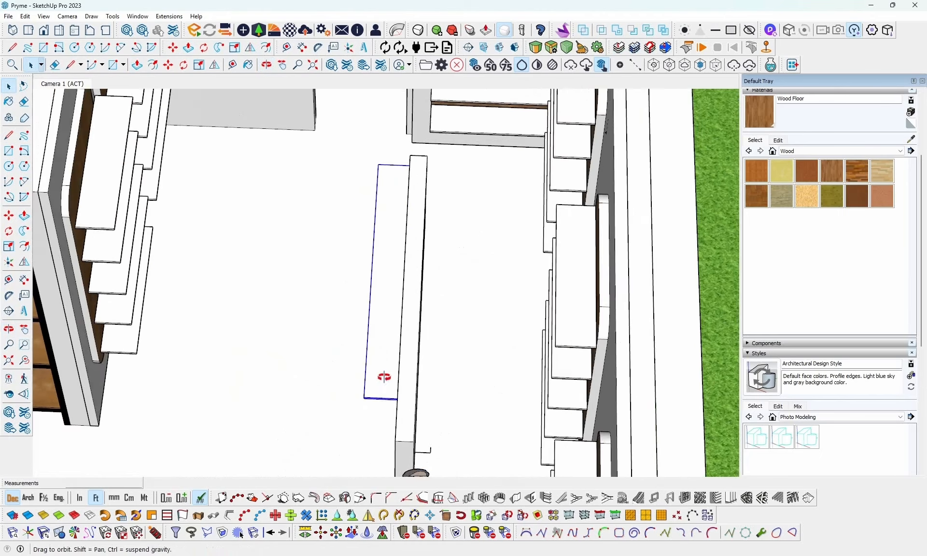
middle_drag(384, 378, 402, 379)
key(m)
click(374, 400)
key(ctrl)
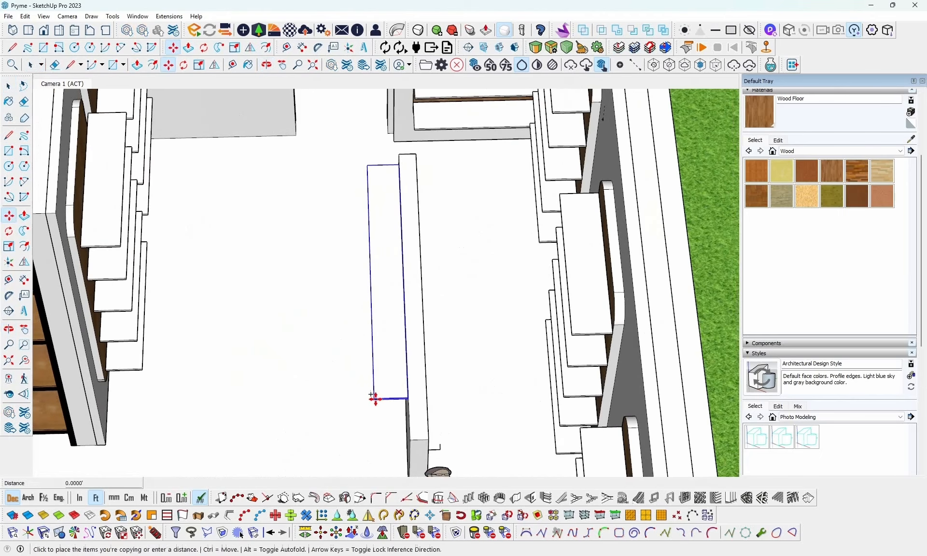
middle_drag(418, 396, 383, 397)
click(397, 403)
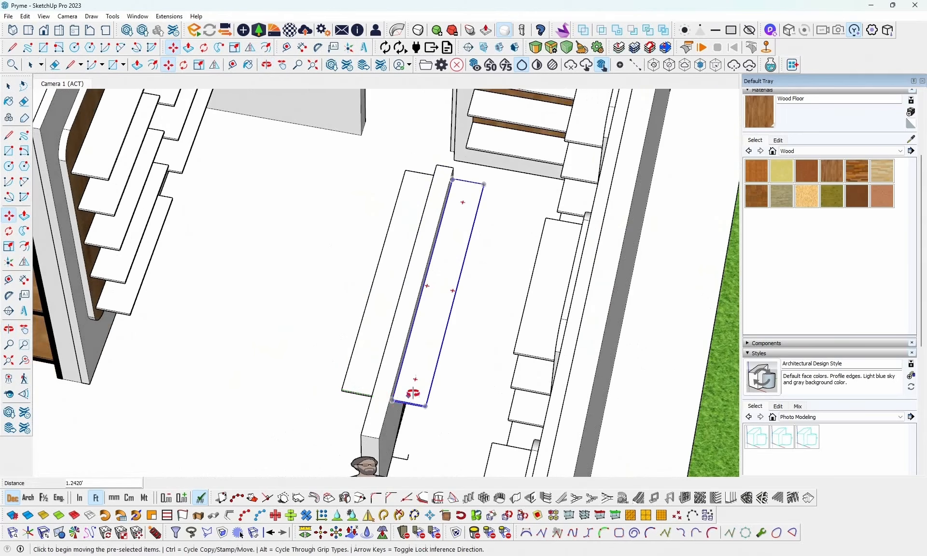
- Open the copied ledge group and Push/Pull its short end about 1.40 ft to the counter's unslatted end
scroll(391, 393, up, 4)
scroll(397, 427, down, 5)
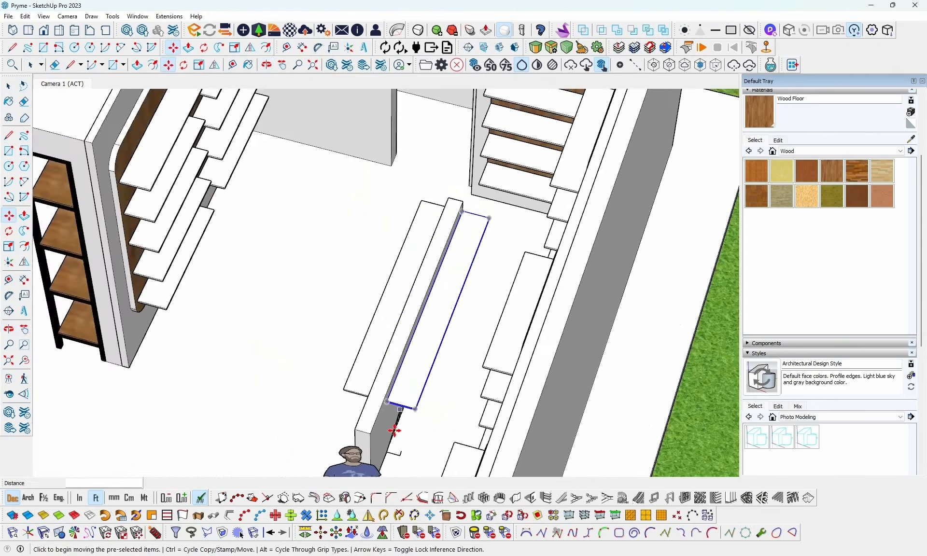
scroll(393, 432, up, 2)
shift+middle_drag(393, 432, 362, 337)
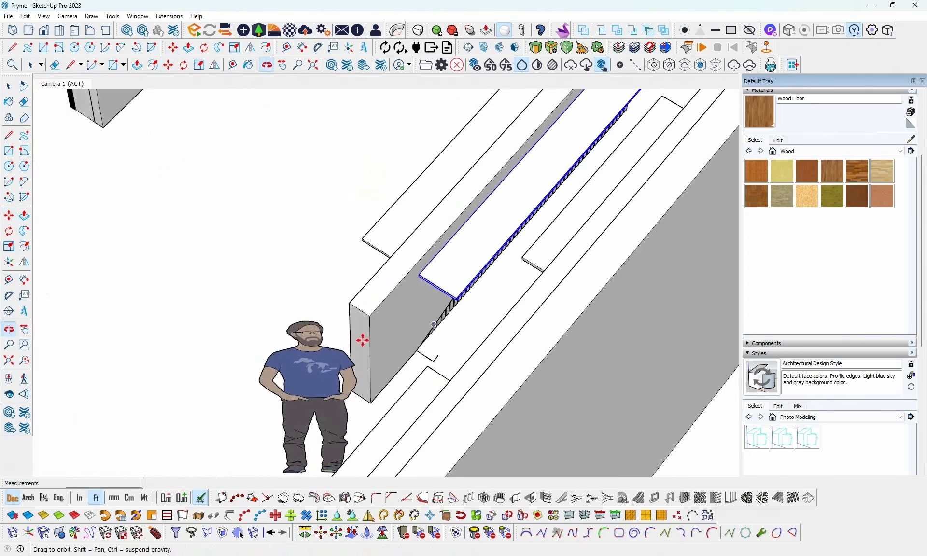
scroll(415, 323, up, 3)
key(space)
double_click(450, 261)
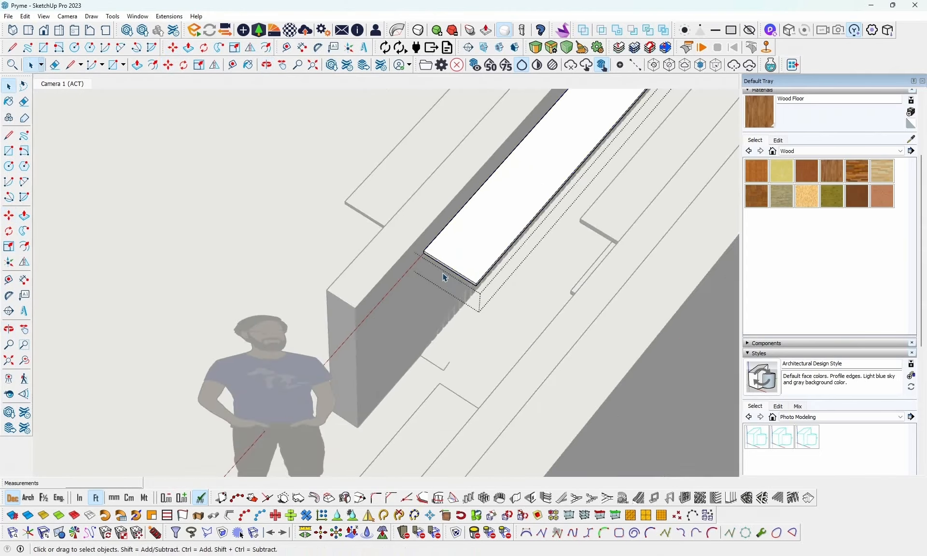
scroll(454, 265, up, 3)
scroll(457, 269, up, 2)
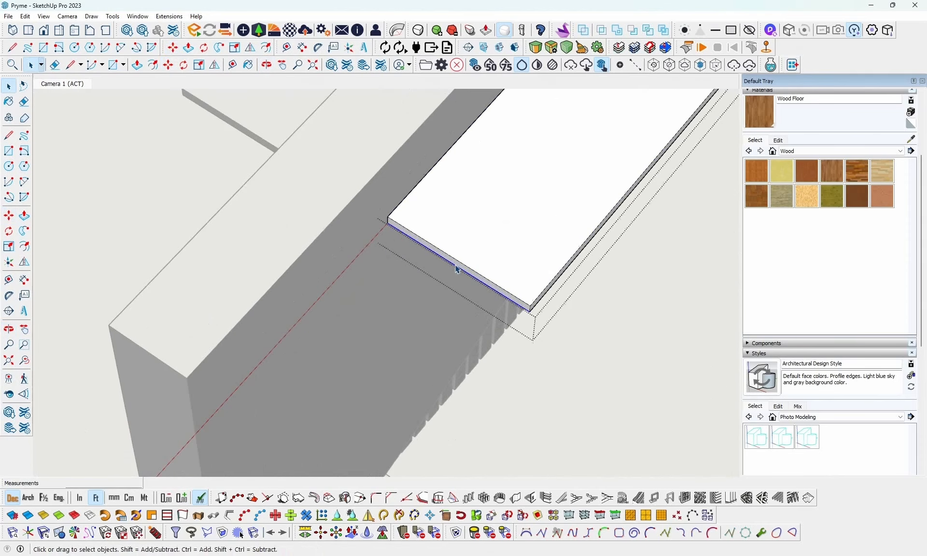
key(p)
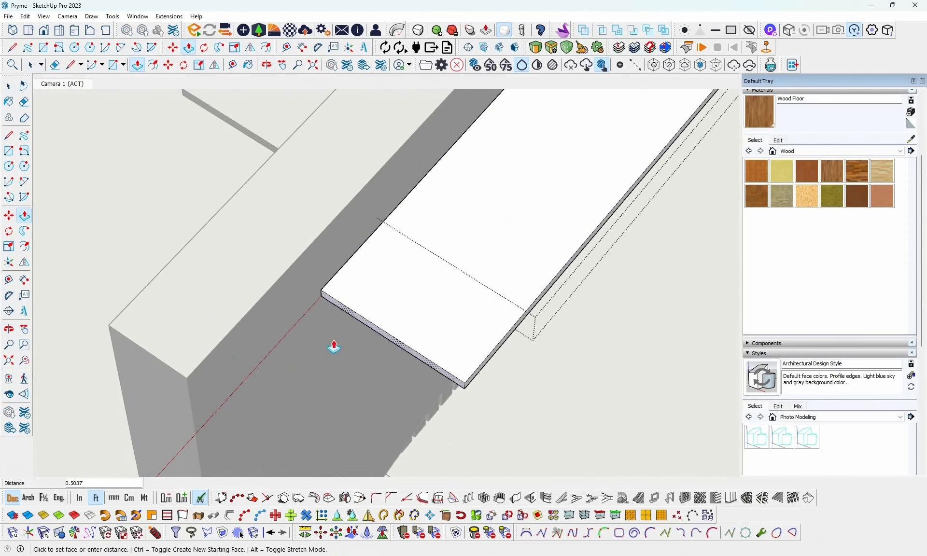
click(194, 417)
- Push/Pull the underside of the copied ledge down to the floor to form a solid block behind the counter's front
scroll(254, 381, down, 3)
scroll(278, 362, down, 1)
middle_drag(357, 340, 500, 267)
scroll(502, 268, down, 3)
middle_drag(528, 320, 442, 291)
scroll(459, 359, up, 5)
scroll(460, 306, up, 3)
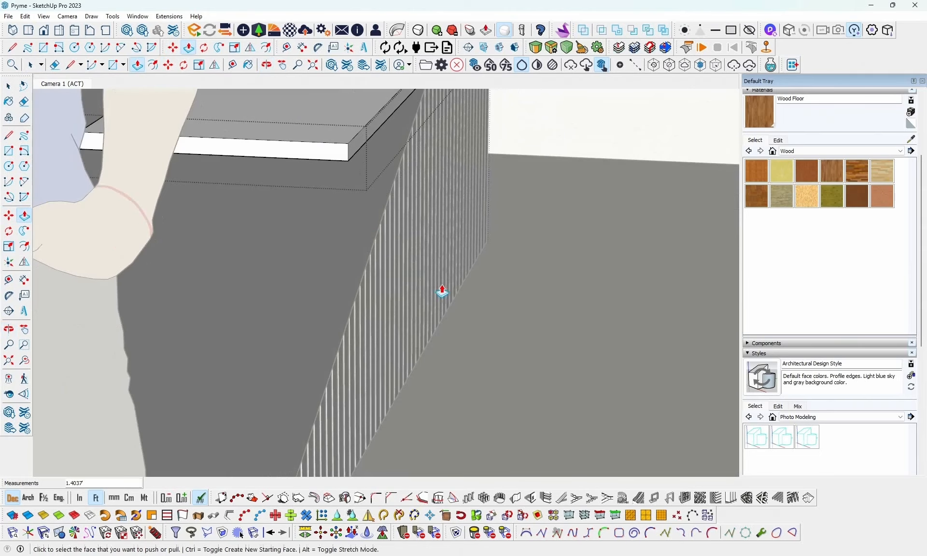
key(space)
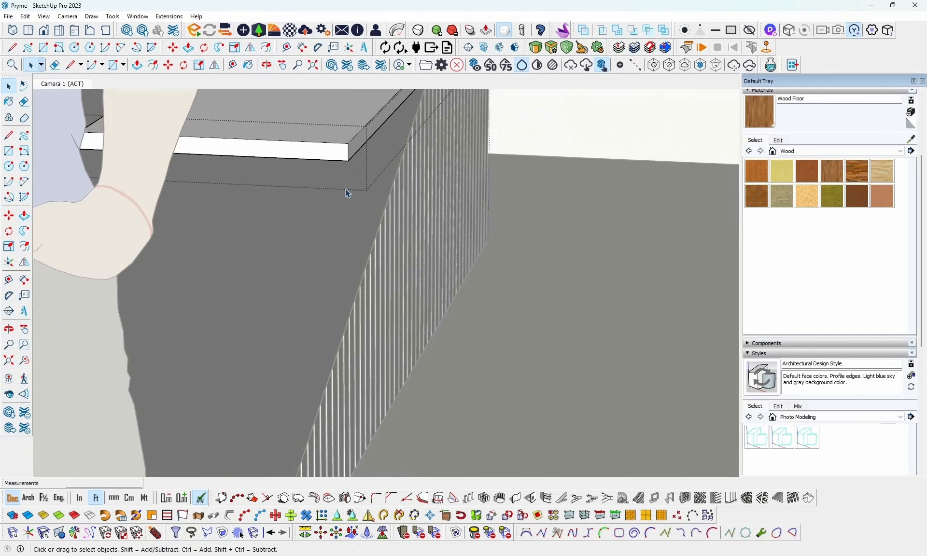
key(p)
middle_drag(333, 172, 327, 153)
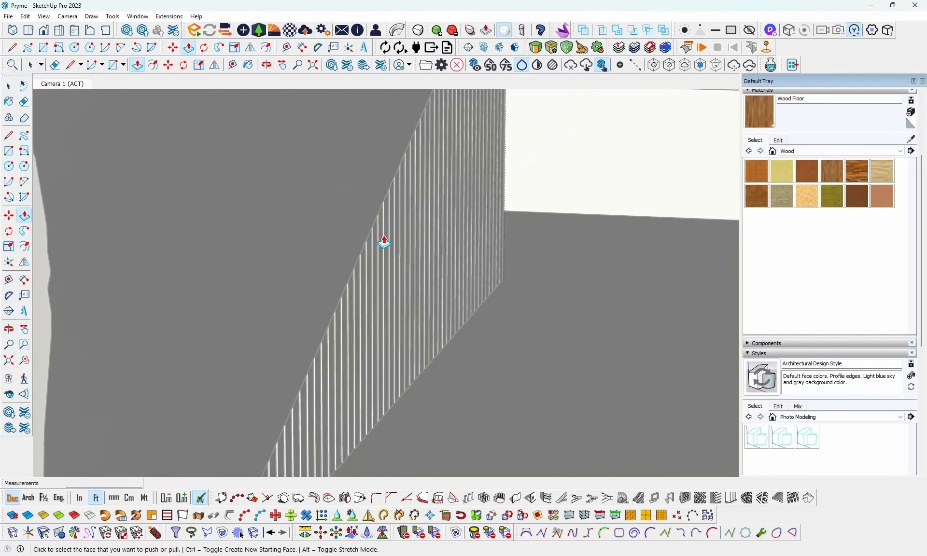
middle_drag(384, 243, 451, 208)
double_click(454, 117)
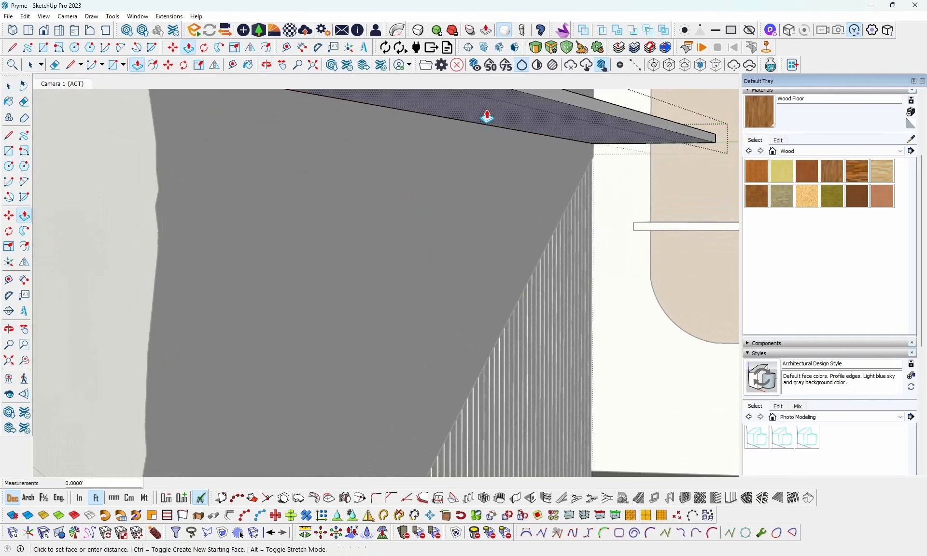
middle_drag(486, 116, 500, 423)
scroll(500, 420, down, 4)
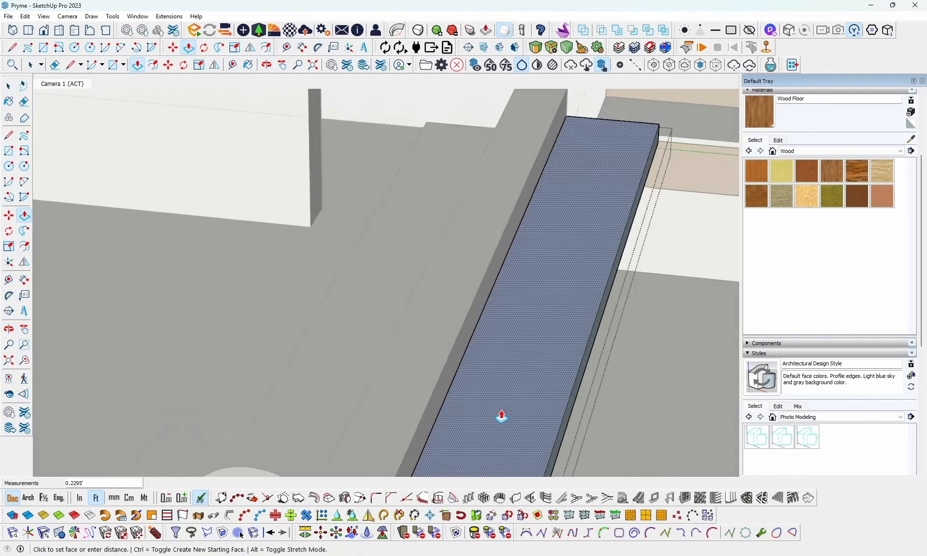
click(571, 465)
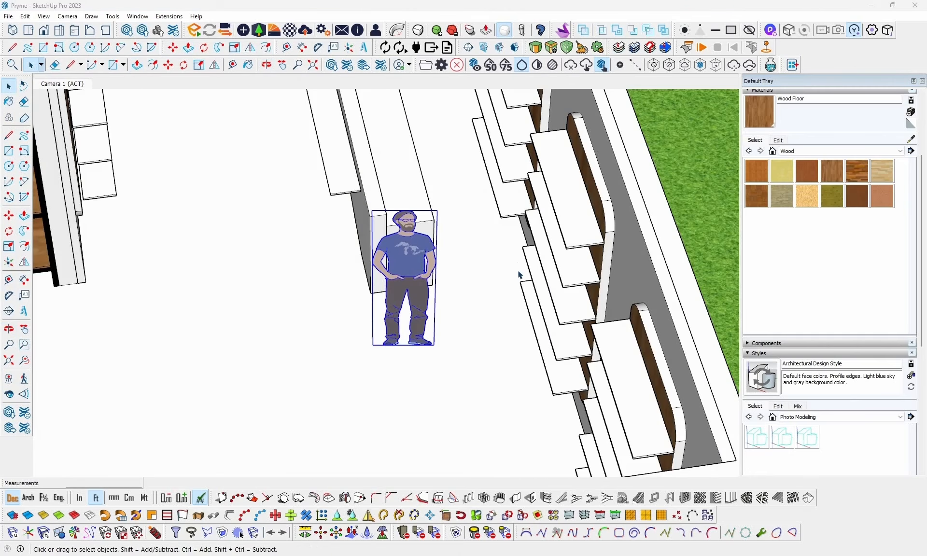
- Move the standing man figure in the blue shirt away from the counter's end, farther along the shelved wall
middle_drag(391, 290, 548, 271)
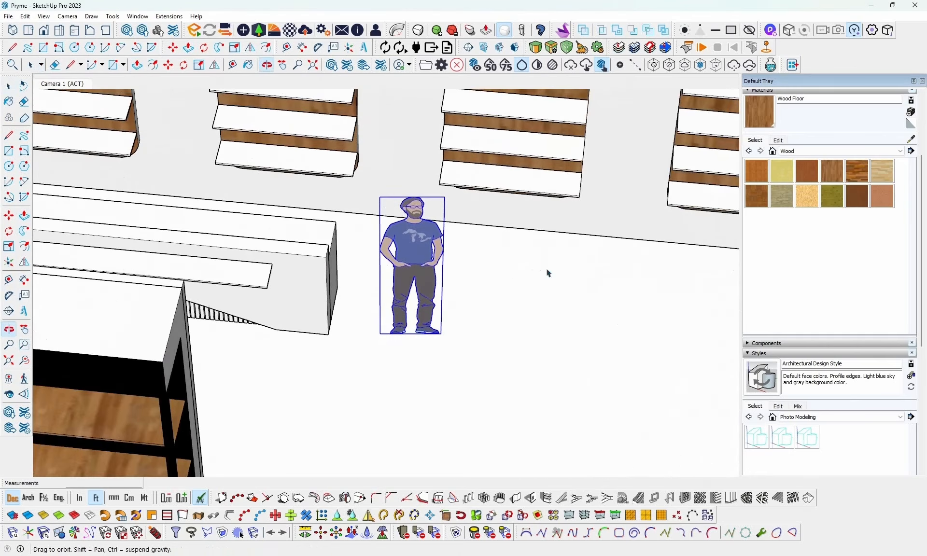
scroll(418, 265, down, 3)
key(m)
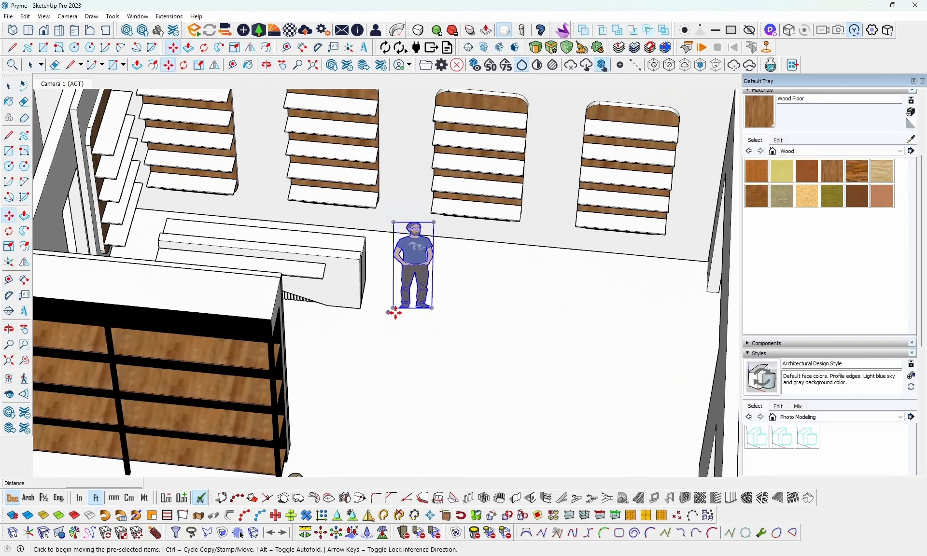
click(393, 309)
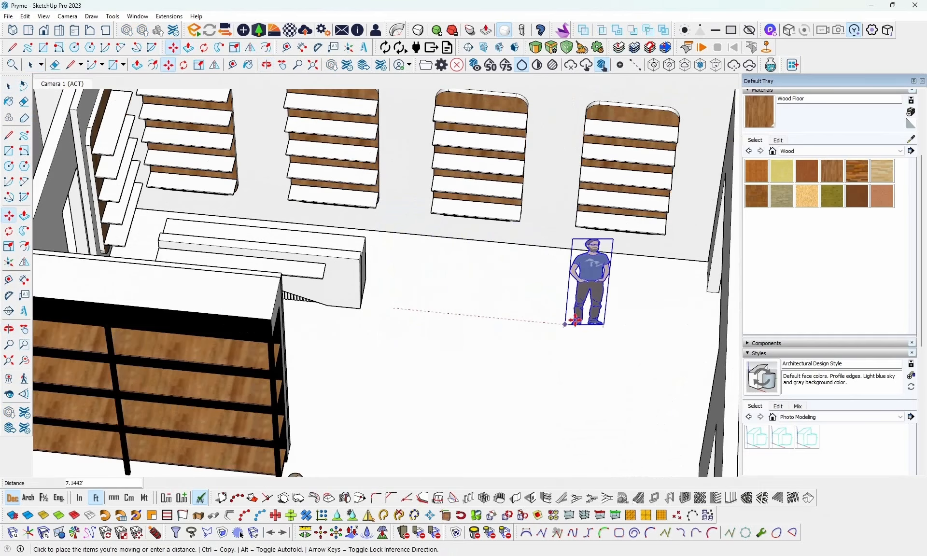
click(594, 319)
middle_drag(540, 314, 368, 279)
key(space)
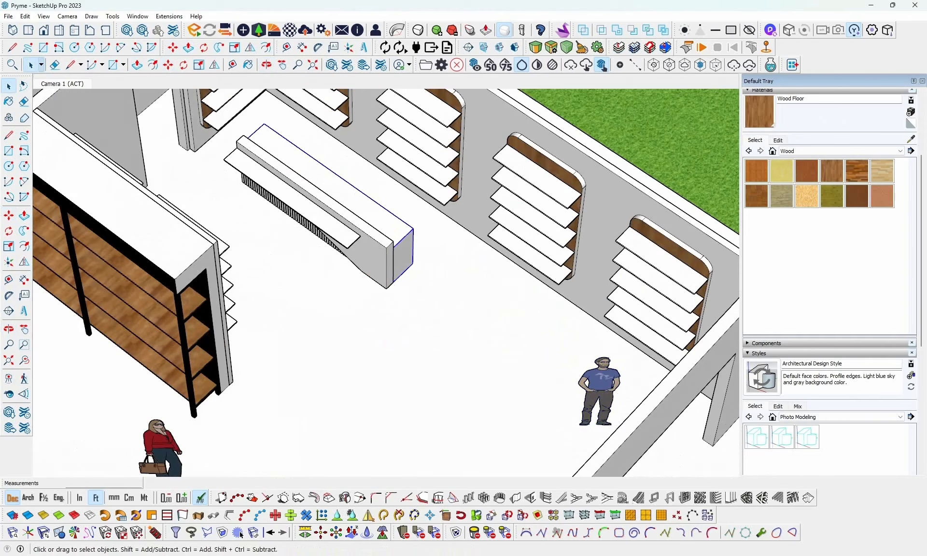
- Consult the counter reference image and draw a rectangle about 1.25 ft by 0.44 ft on the front wall's top at the unslatted end
key(alt+Tab)
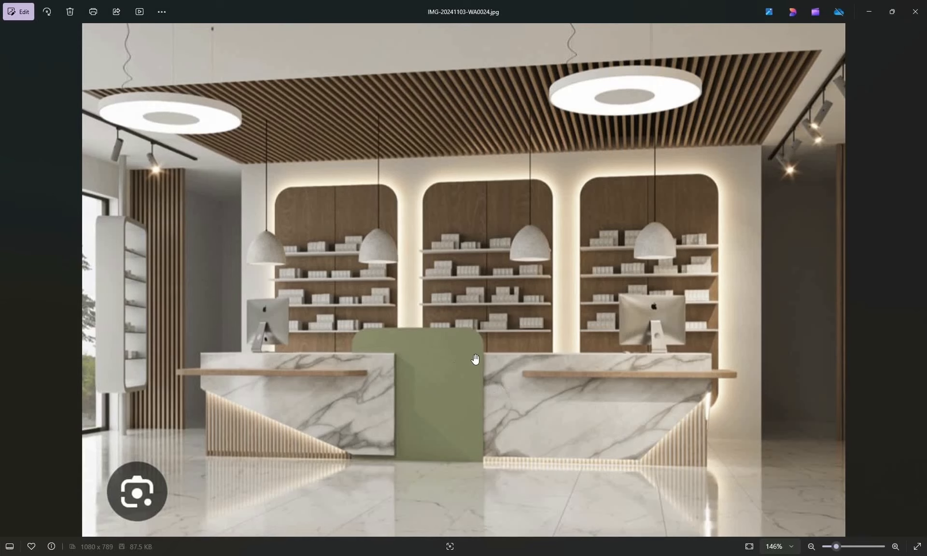
click(875, 9)
scroll(395, 252, up, 4)
mouse_move(454, 241)
middle_down()
mouse_move(472, 238)
mouse_move(526, 272)
mouse_move(534, 223)
middle_up()
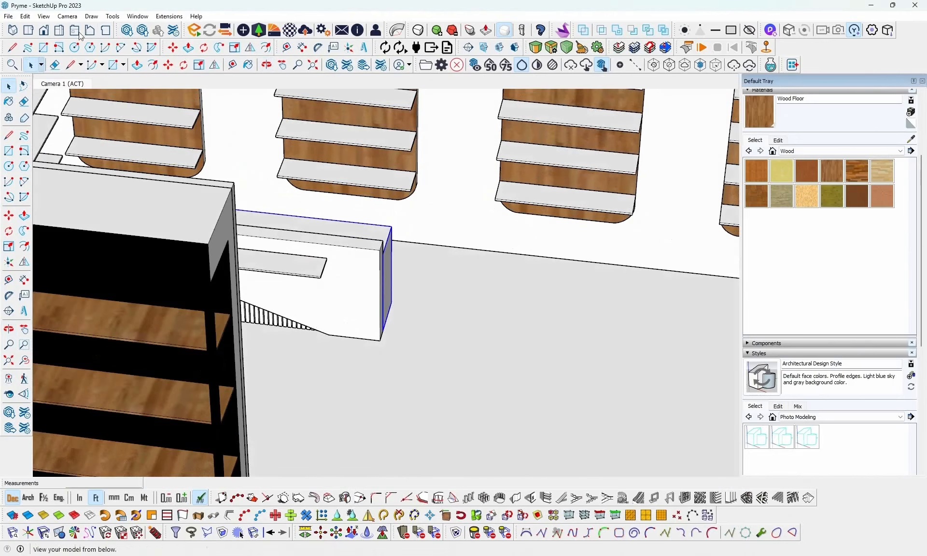
middle_drag(362, 228, 405, 194)
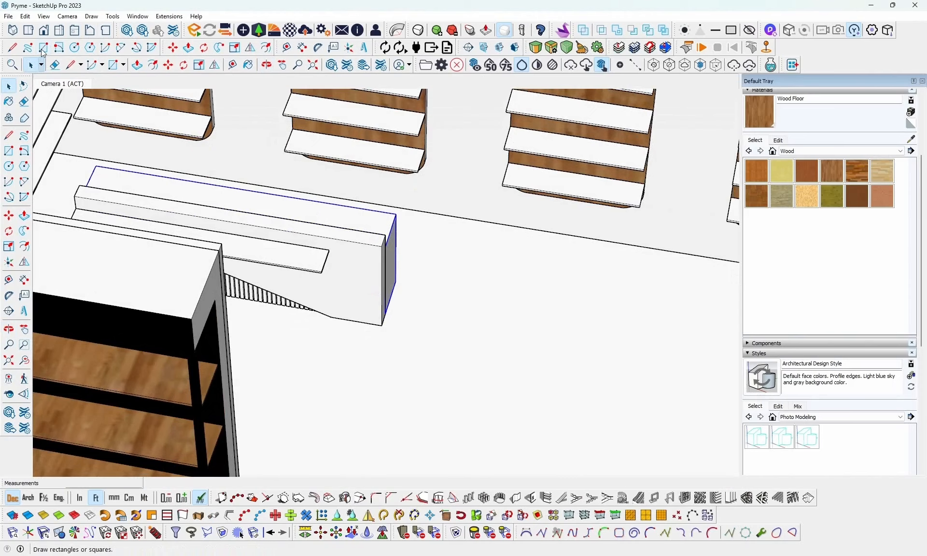
click(43, 48)
scroll(420, 232, up, 3)
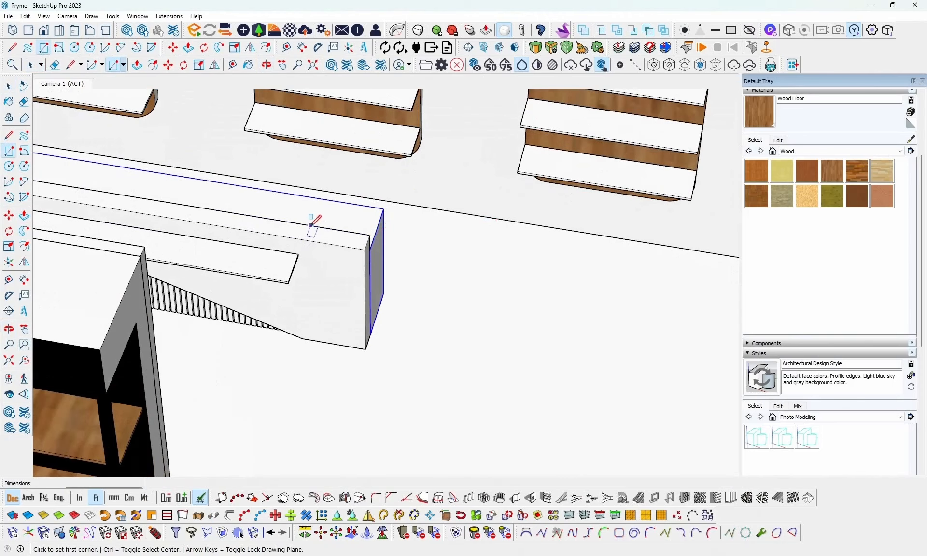
click(310, 225)
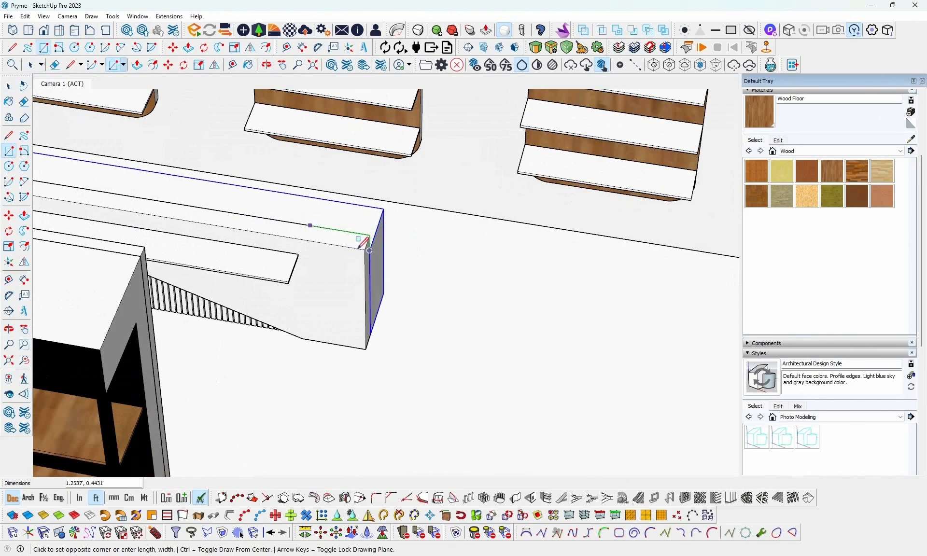
click(366, 249)
- Push/Pull the small rectangle on the counter's top upward about 0.43 ft
key(space)
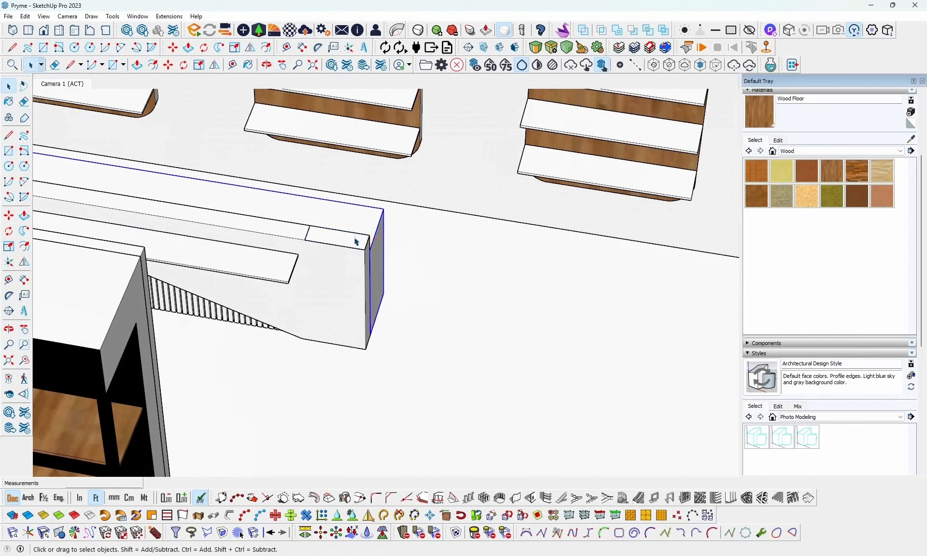
key(p)
click(355, 240)
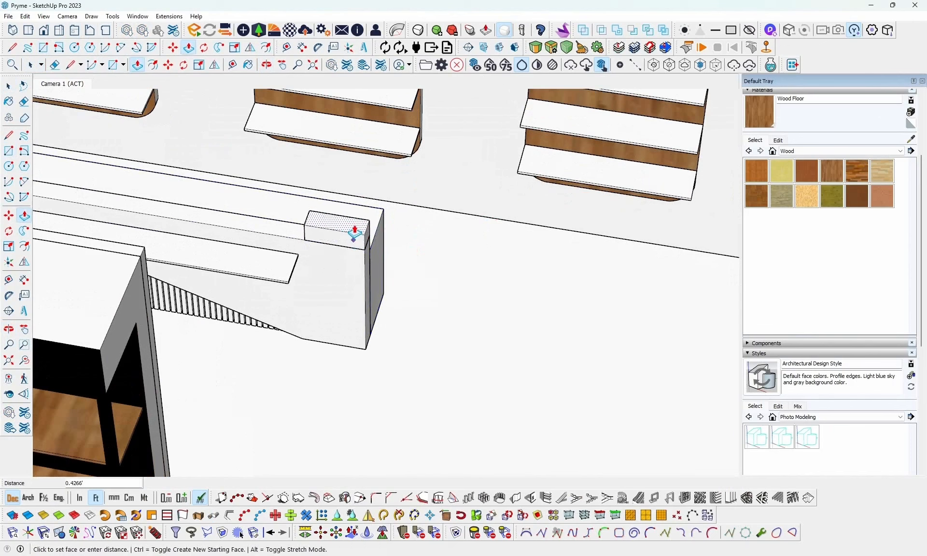
click(355, 234)
- Push/Pull the raised block's end face about 1.28 ft outward beyond the counter's unslatted end
middle_drag(367, 234, 384, 237)
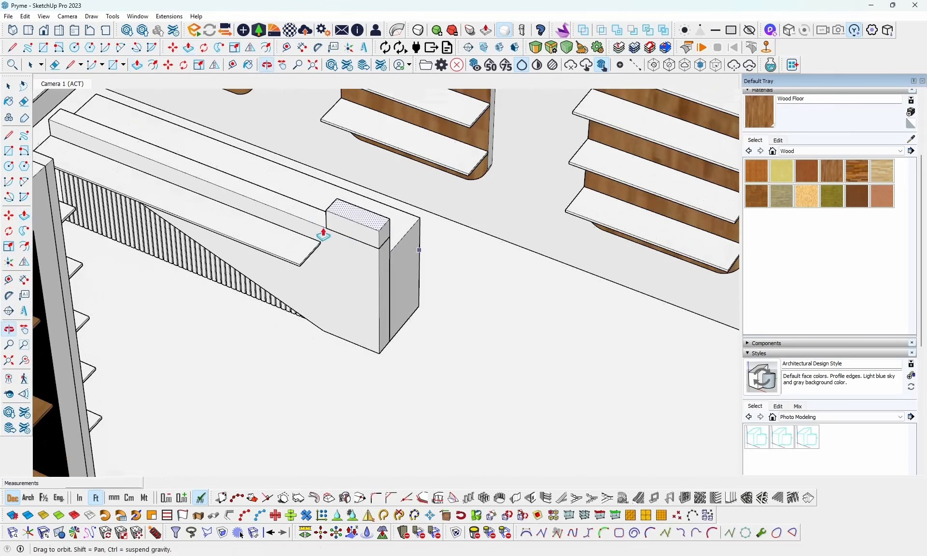
key(space)
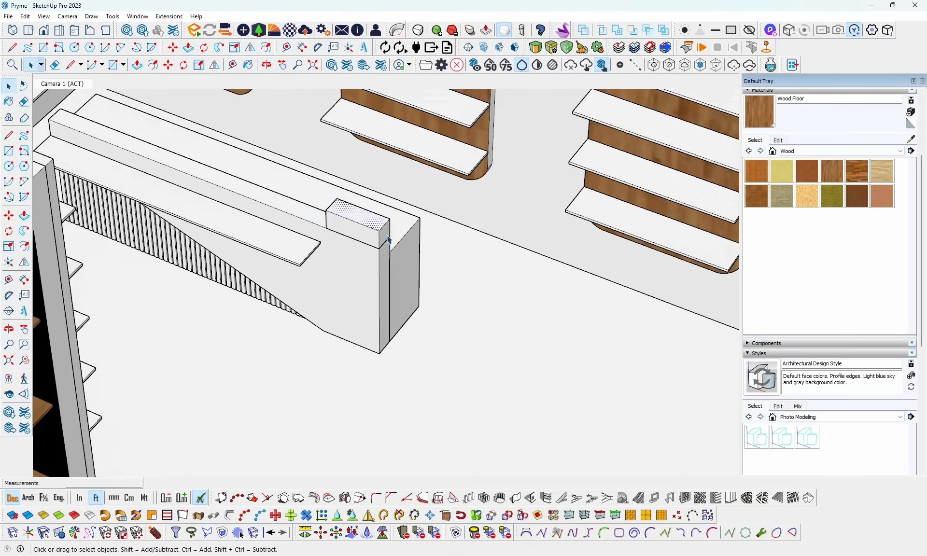
key(p)
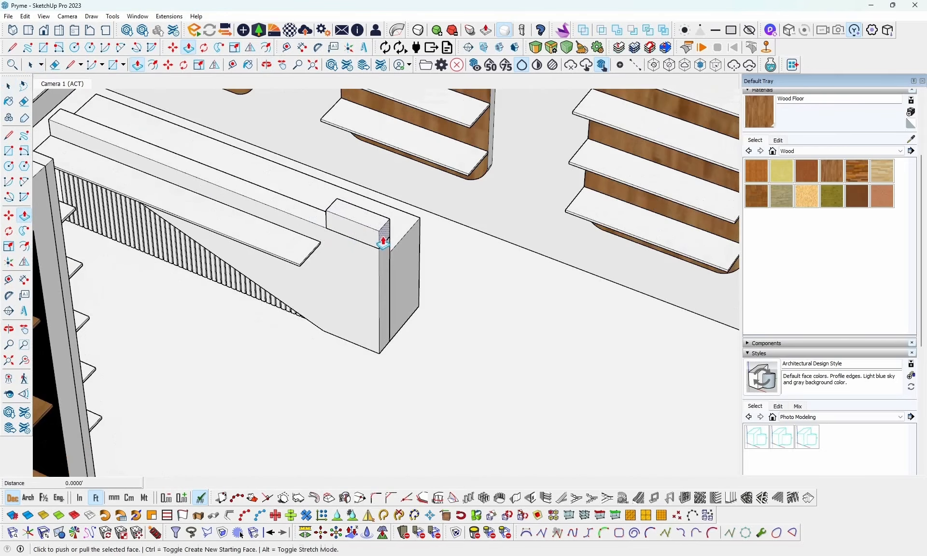
click(384, 239)
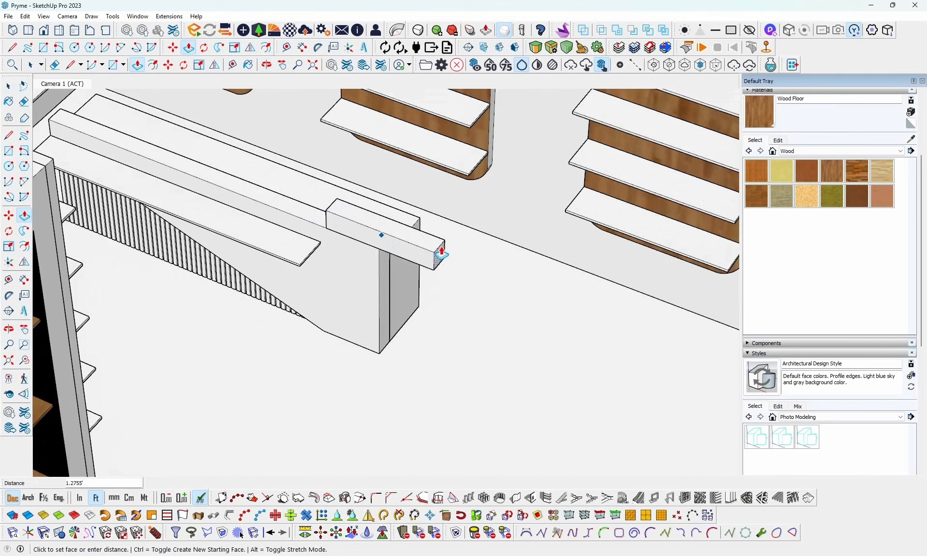
click(442, 252)
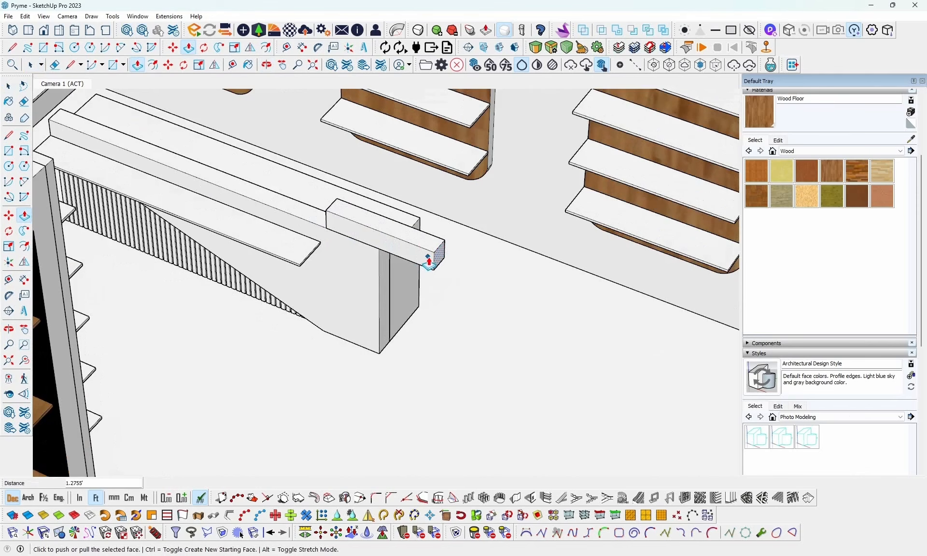
- Push/Pull the raised block's back face about 0.35 ft inward toward the counter front to thin it into a panel
key(space)
middle_drag(462, 223, 300, 229)
scroll(395, 218, up, 4)
middle_drag(463, 218, 319, 252)
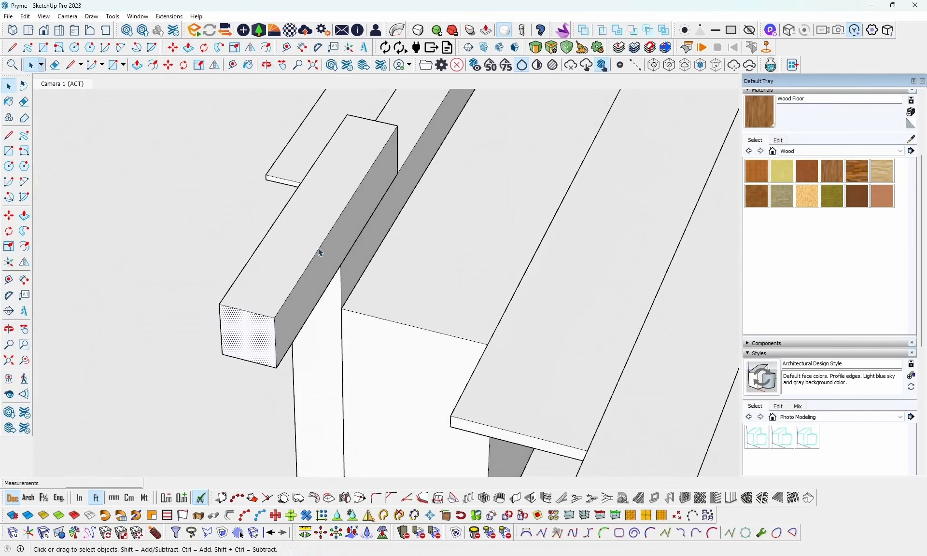
key(p)
click(321, 270)
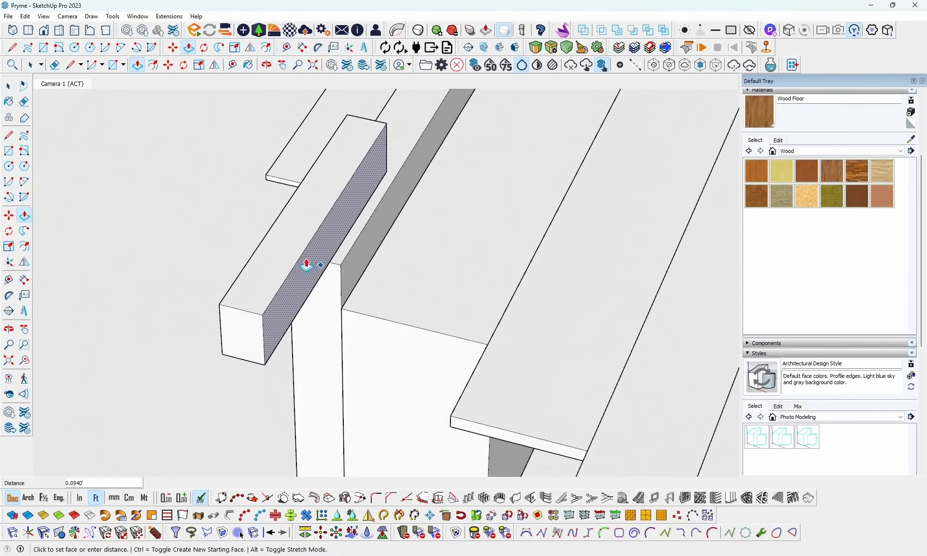
click(281, 251)
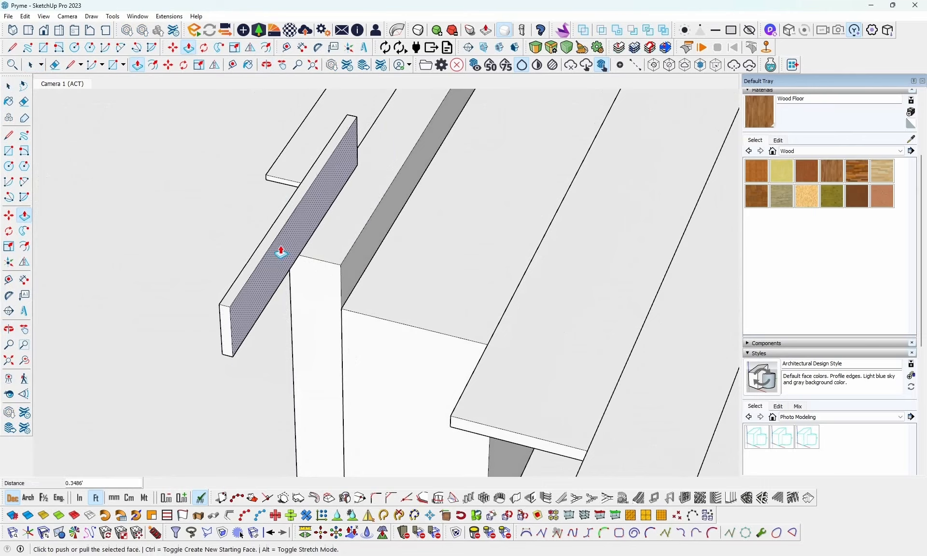
- Consult the counter reference image and Push/Pull the thin panel's back face a further 0.03 ft or so inward
key(alt+Tab)
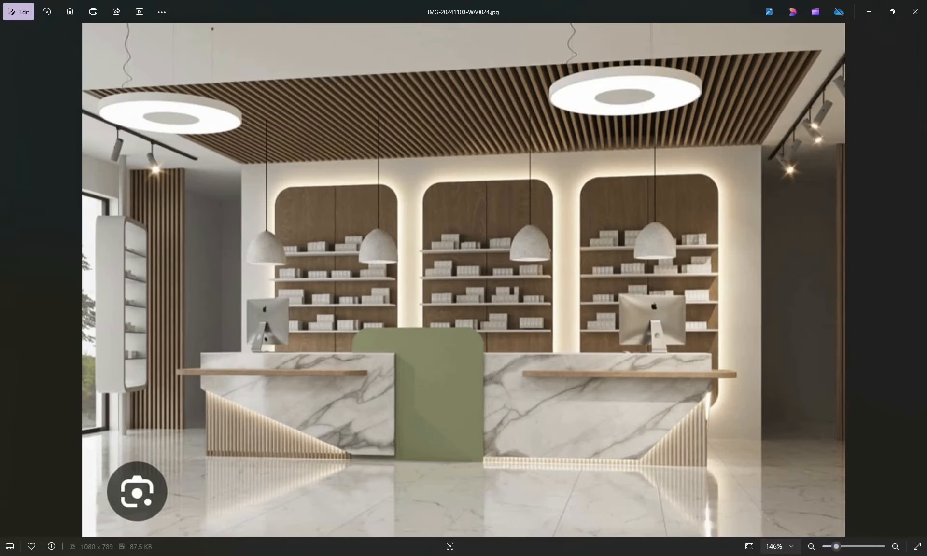
key(alt+Tab)
click(259, 300)
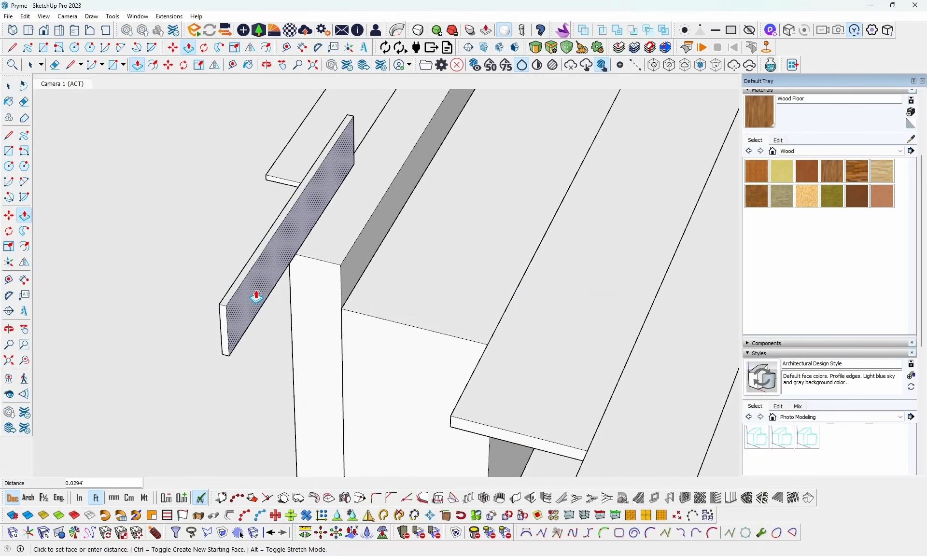
click(255, 296)
- Compare the raised thin panel's proportions with the green central panel in the counter reference image
middle_drag(254, 296, 671, 289)
scroll(671, 288, down, 7)
scroll(573, 294, up, 5)
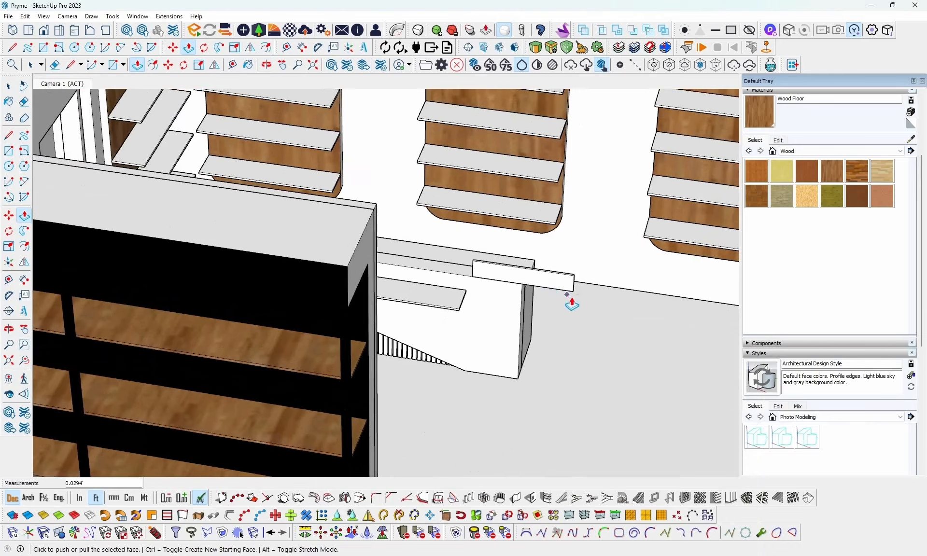
middle_drag(573, 296, 590, 265)
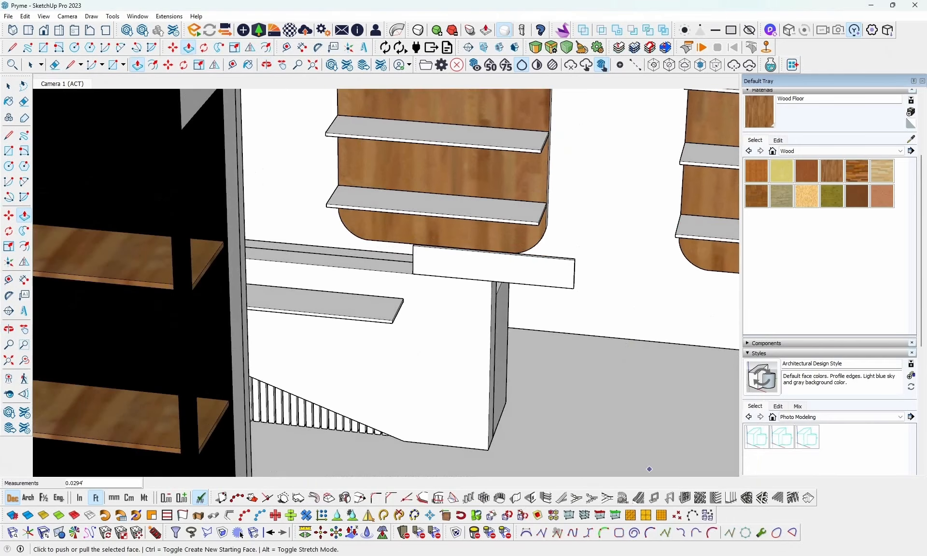
key(alt+Tab)
key(alt+Tab)
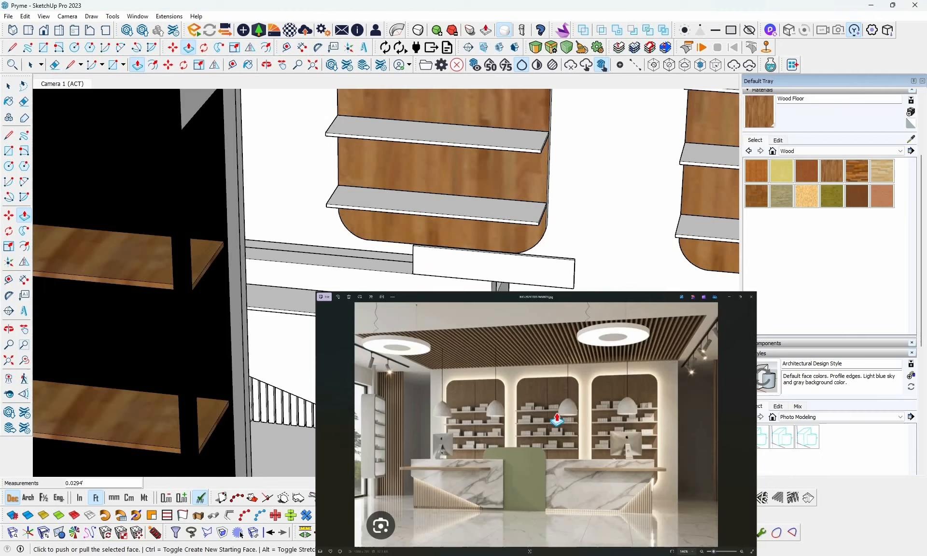
key(alt+Tab)
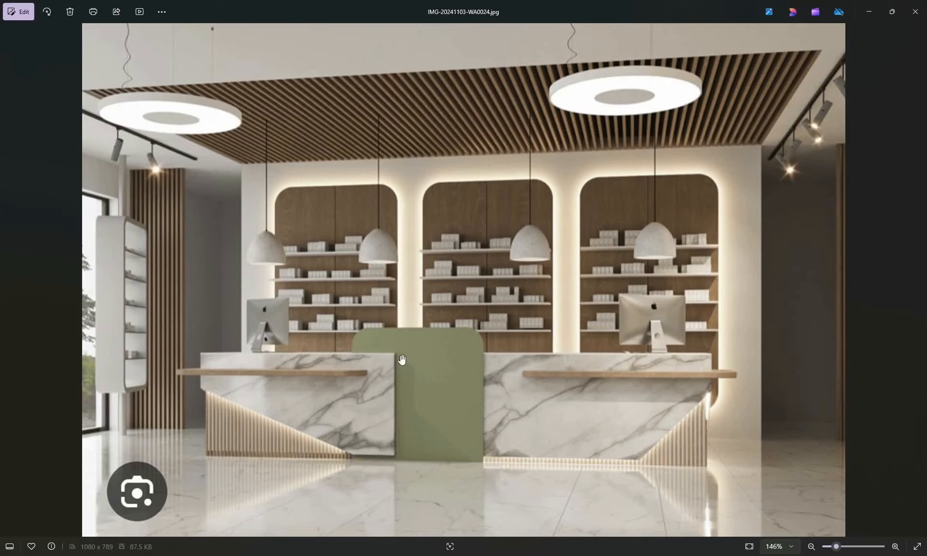
click(869, 11)
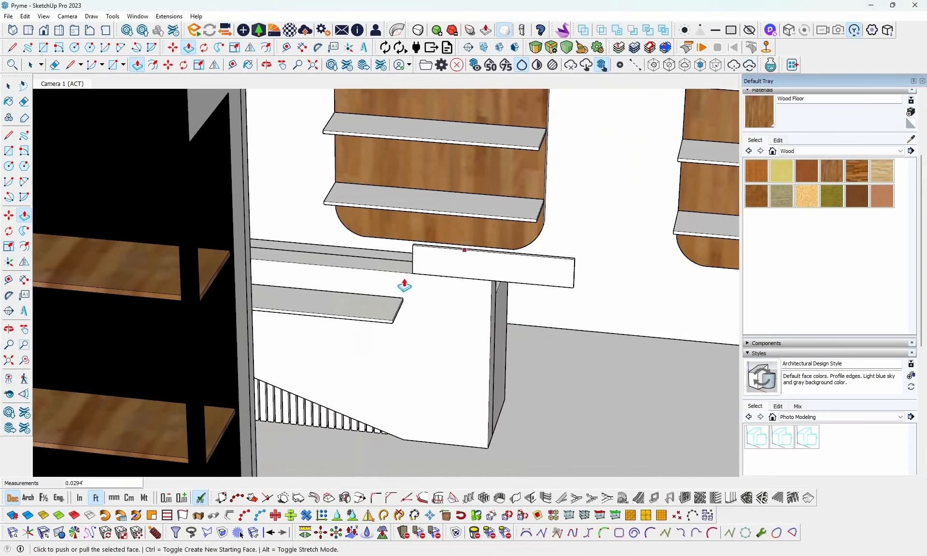
- Push/Pull the thin panel's end face about 1.59 ft farther outward beyond the counter's unslatted end
middle_drag(404, 286, 347, 304)
scroll(347, 303, down, 3)
middle_drag(470, 305, 511, 238)
scroll(423, 284, up, 3)
scroll(423, 285, up, 4)
middle_drag(476, 277, 294, 265)
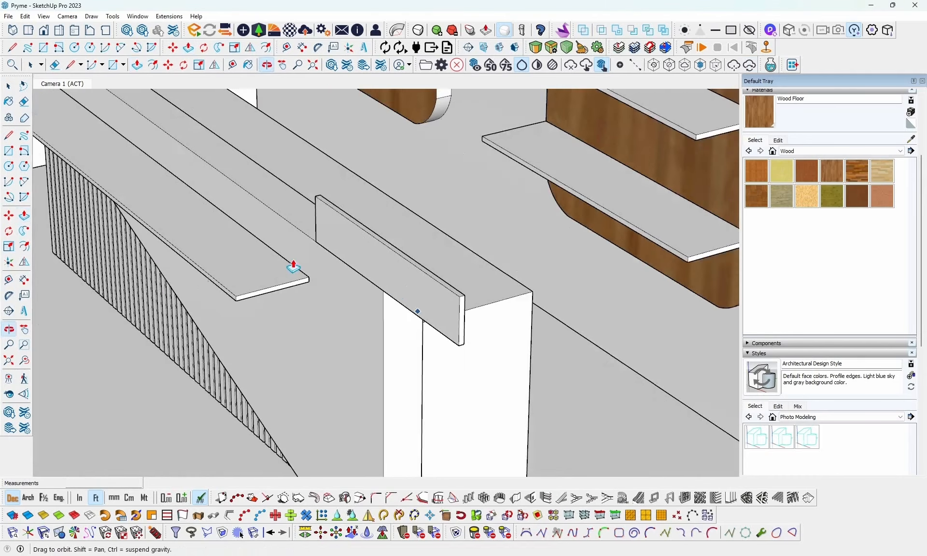
scroll(294, 265, up, 1)
key(space)
key(p)
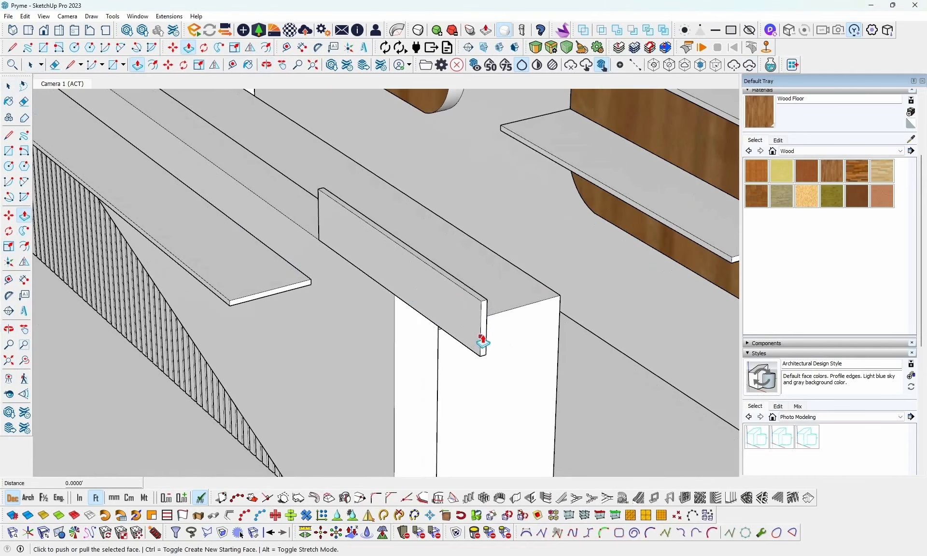
key(space)
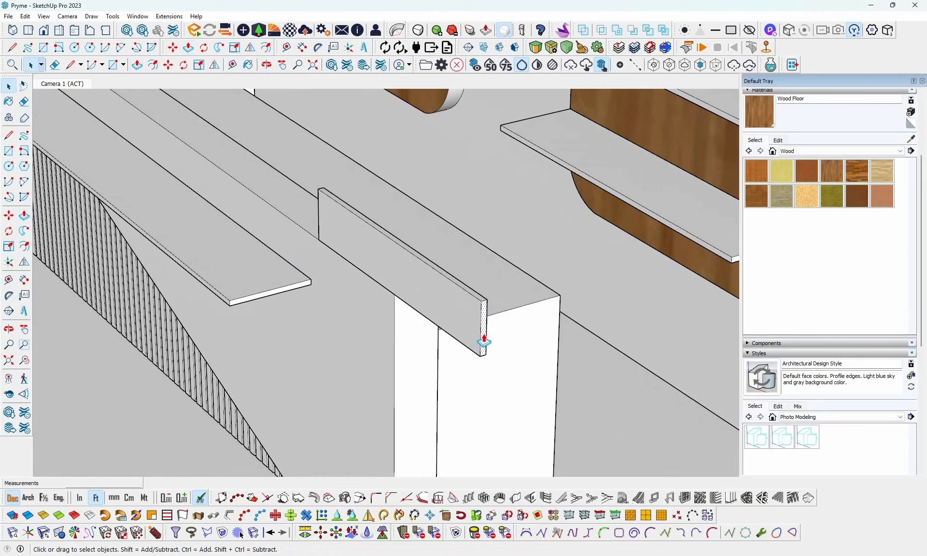
key(p)
scroll(512, 354, down, 5)
middle_drag(511, 351, 655, 357)
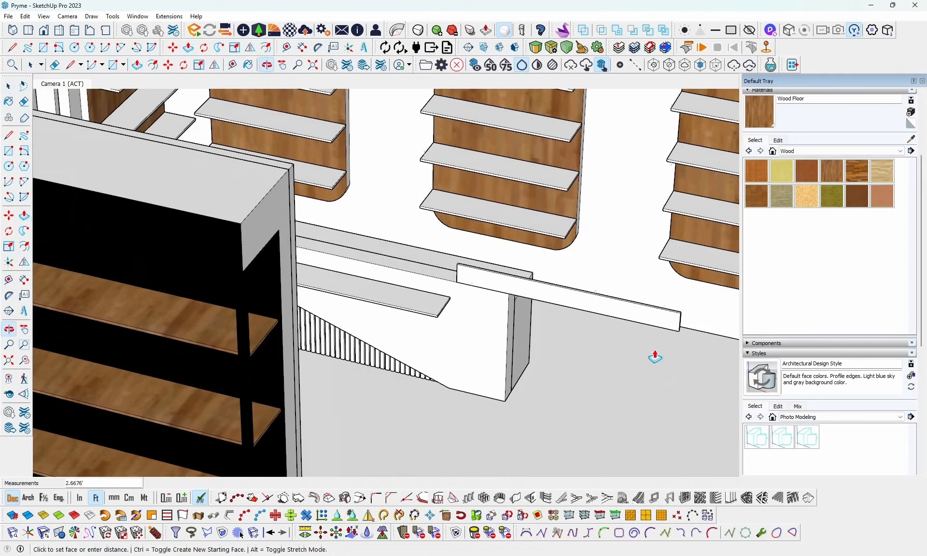
click(630, 326)
scroll(580, 321, up, 3)
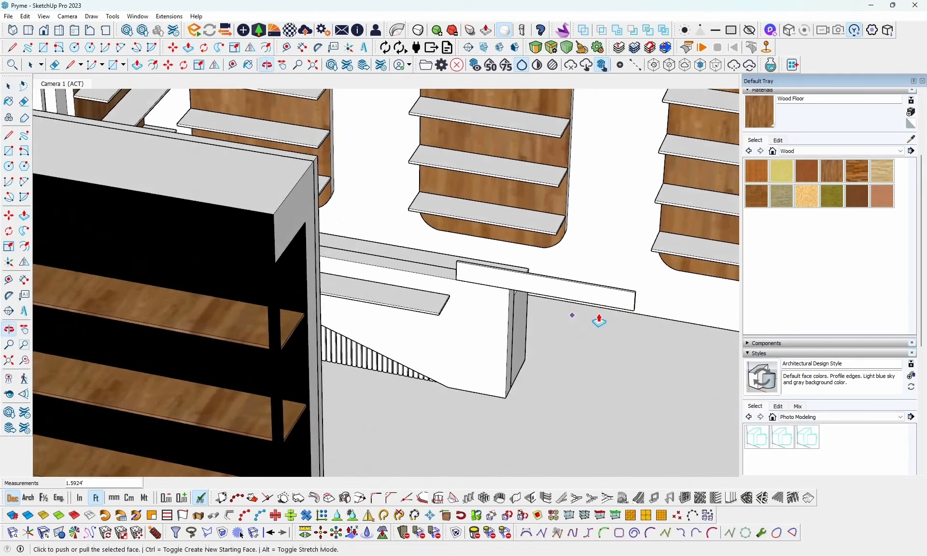
- Draw a line about 0.05 ft long across the panel's underside along the top edge of the counter's end
scroll(510, 271, up, 3)
middle_drag(491, 294, 410, 208)
key(l)
scroll(309, 186, up, 2)
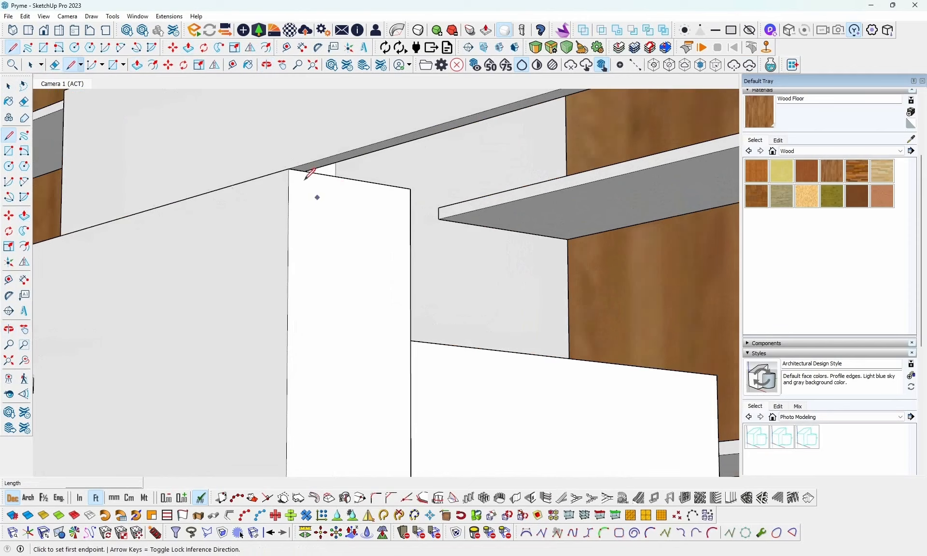
scroll(294, 168, up, 3)
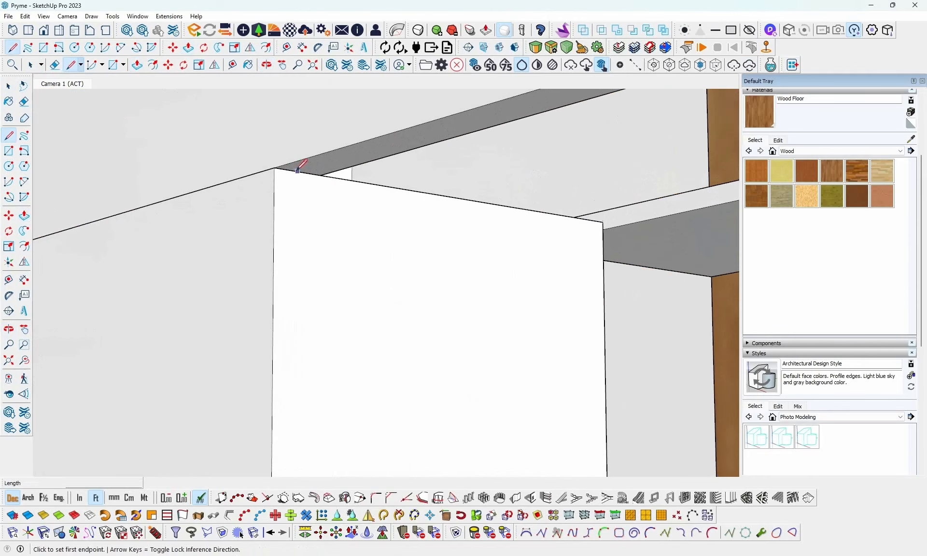
click(279, 166)
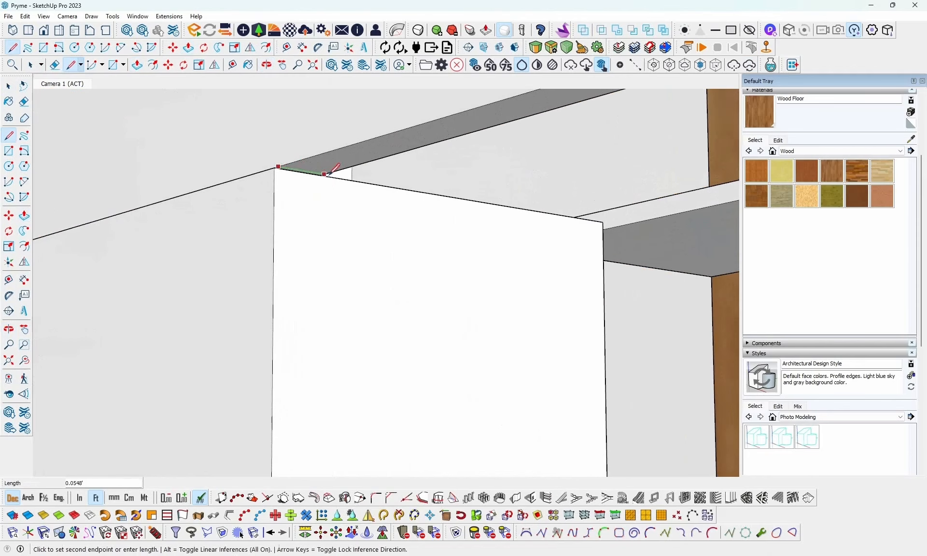
click(328, 175)
scroll(357, 175, down, 4)
key(space)
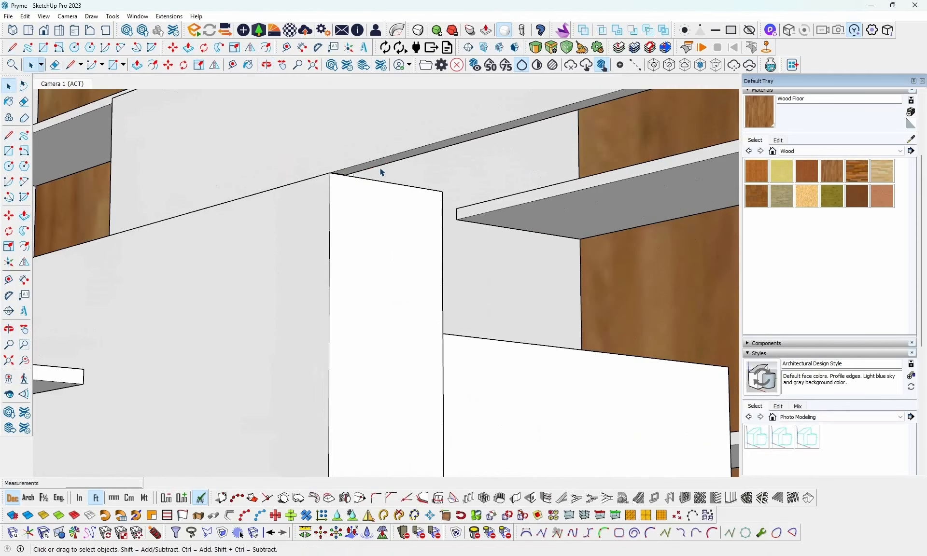
- Try to Push/Pull the underside of the panel's overhanging part down alongside the counter's end
key(p)
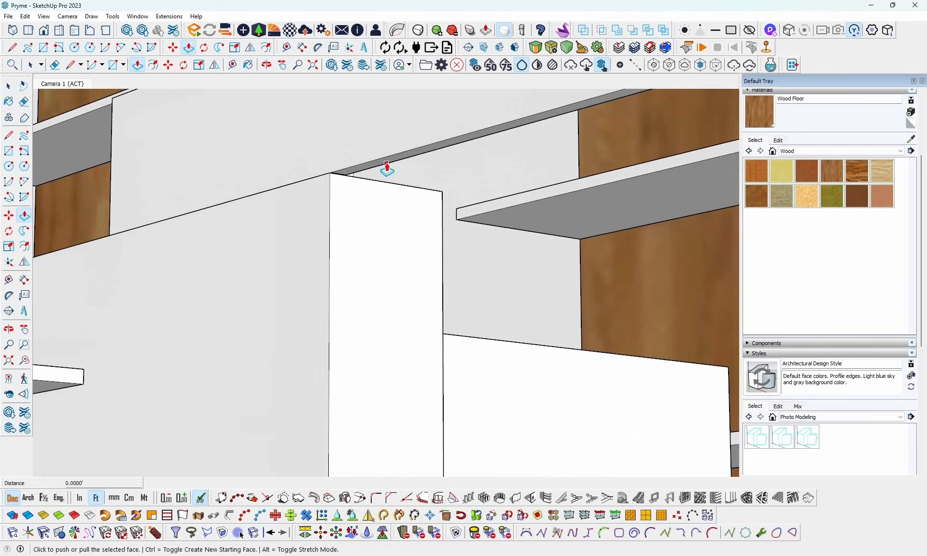
key(space)
key(p)
click(388, 165)
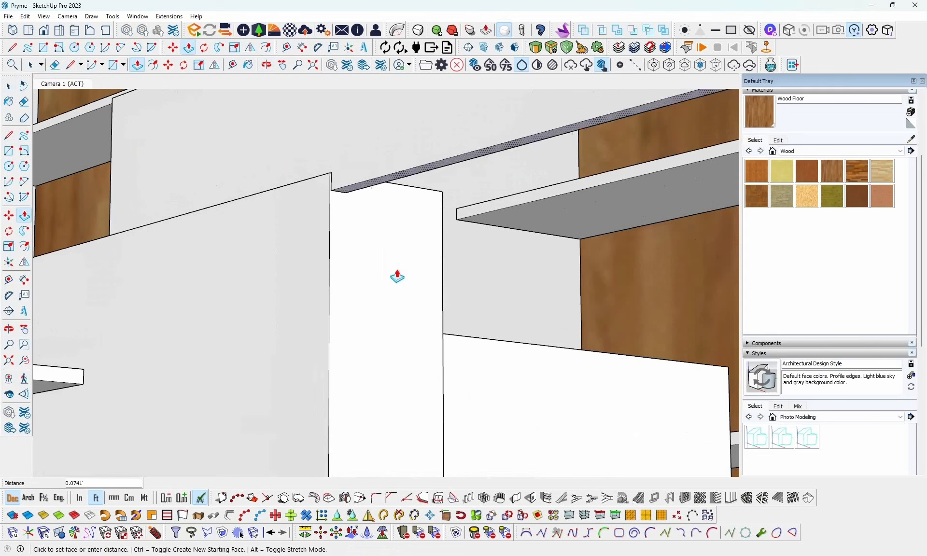
scroll(397, 276, down, 2)
middle_drag(404, 264, 422, 379)
scroll(425, 367, down, 5)
scroll(426, 366, down, 1)
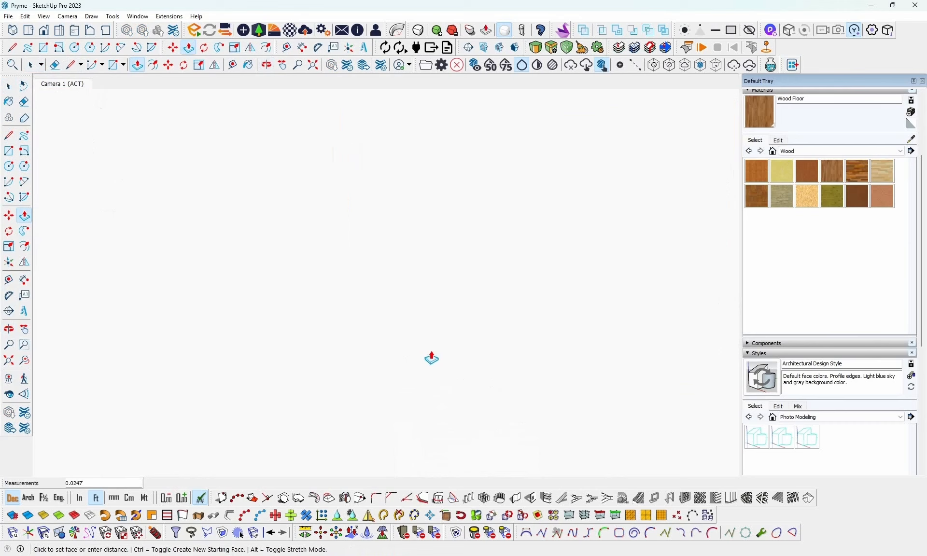
click(434, 342)
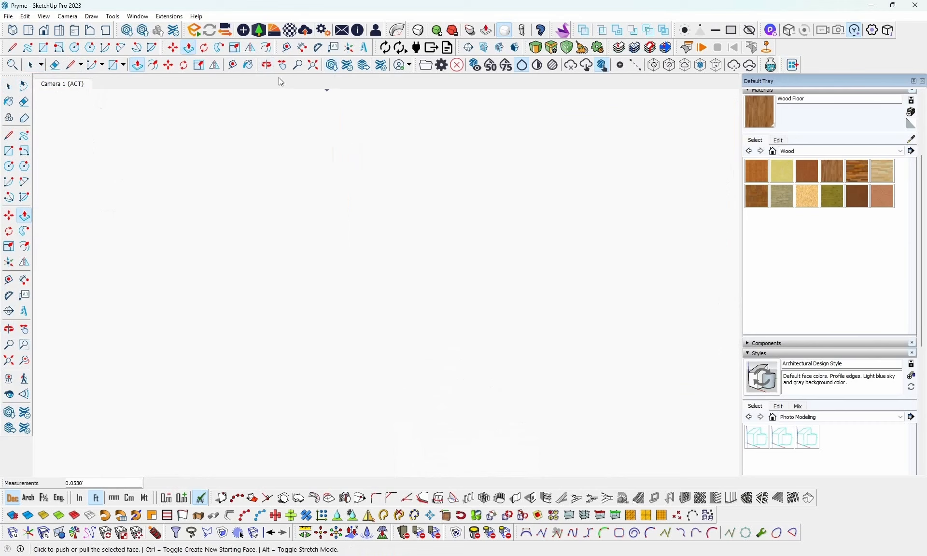
- Frame the counter inside the shop and add a new scene of this view, saving the style changes as a new style
click(313, 65)
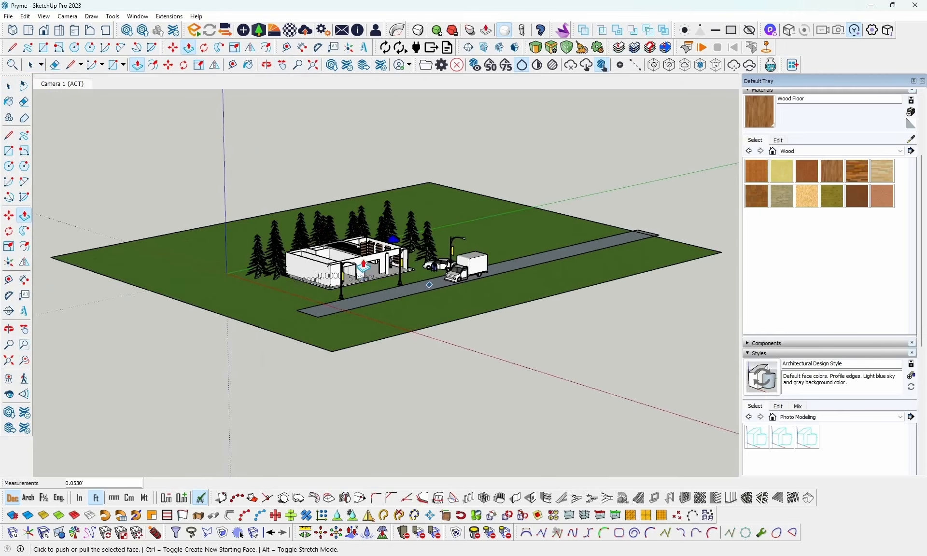
scroll(368, 263, up, 4)
scroll(367, 263, up, 8)
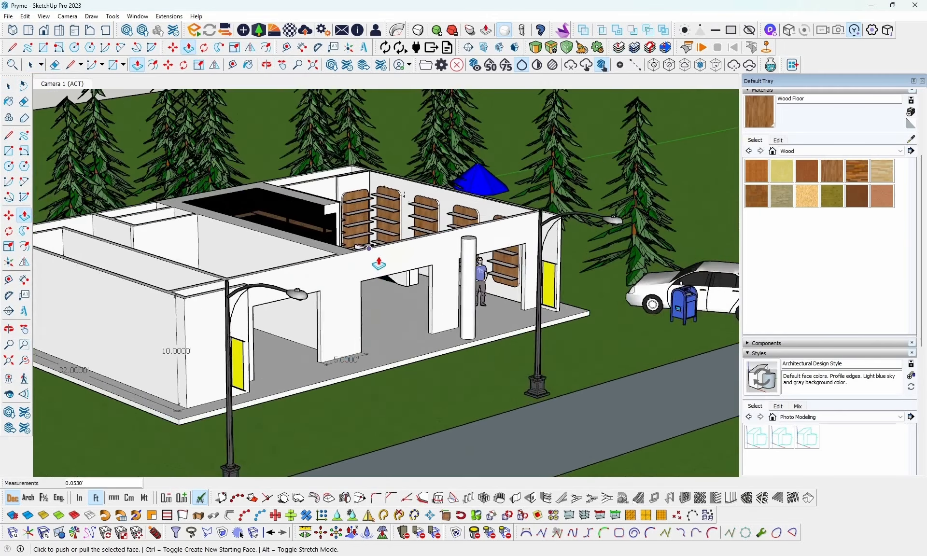
scroll(391, 218, up, 6)
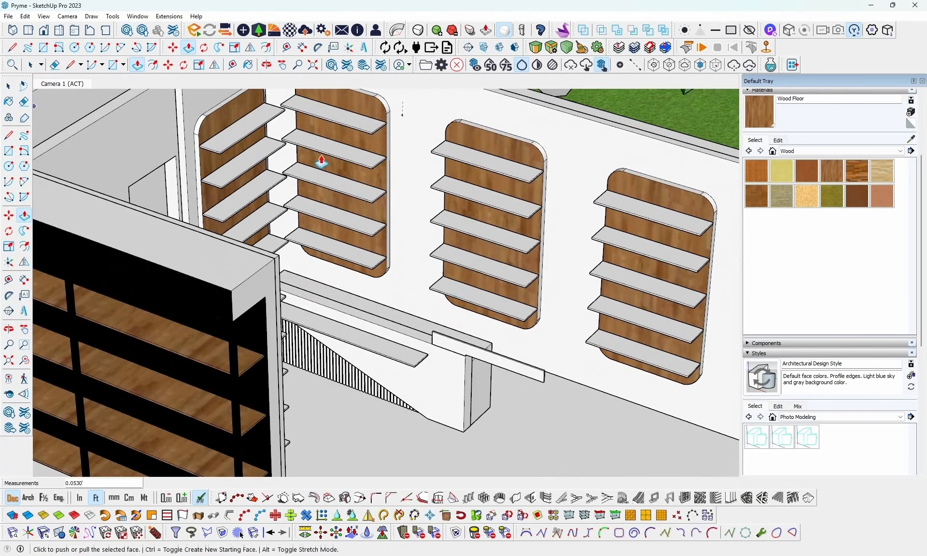
middle_drag(463, 365, 478, 314)
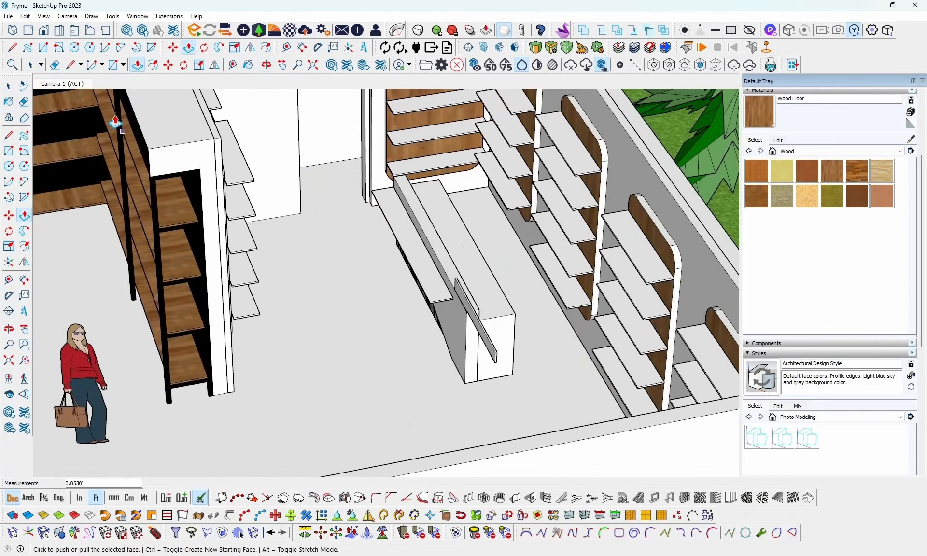
click(42, 17)
mouse_move(71, 195)
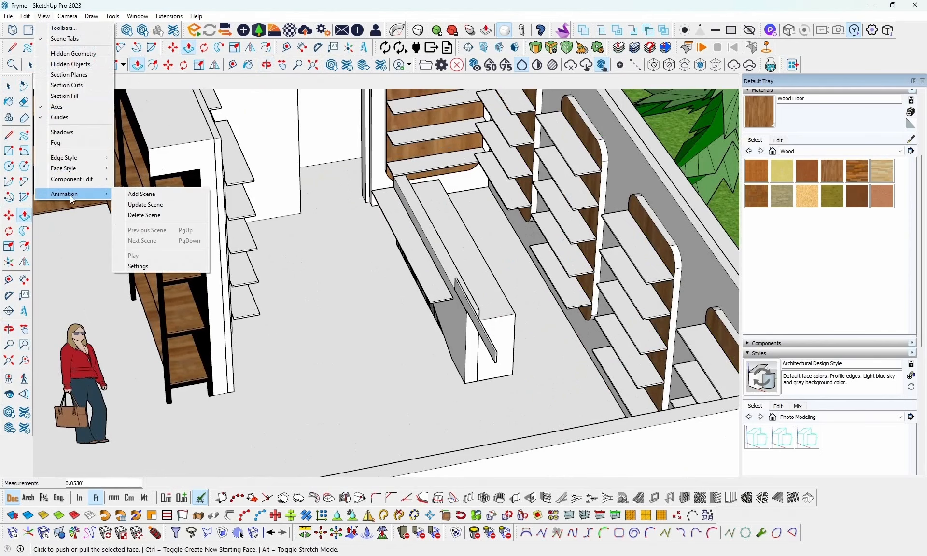
click(168, 199)
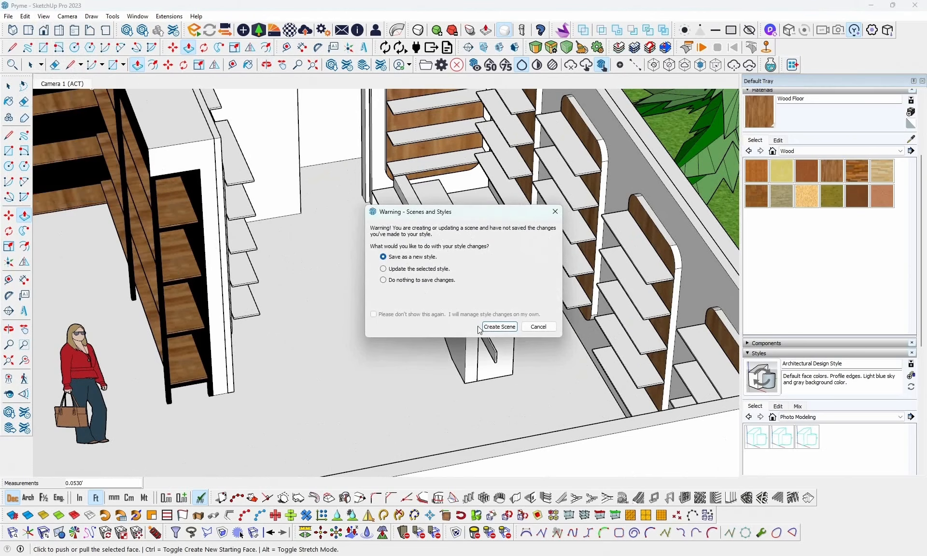
click(487, 329)
- Look closer at the counter's slatted front and restore the saved Scene 2 view
scroll(426, 351, up, 4)
middle_drag(442, 355, 560, 278)
scroll(457, 278, down, 3)
scroll(164, 250, up, 4)
scroll(452, 223, down, 3)
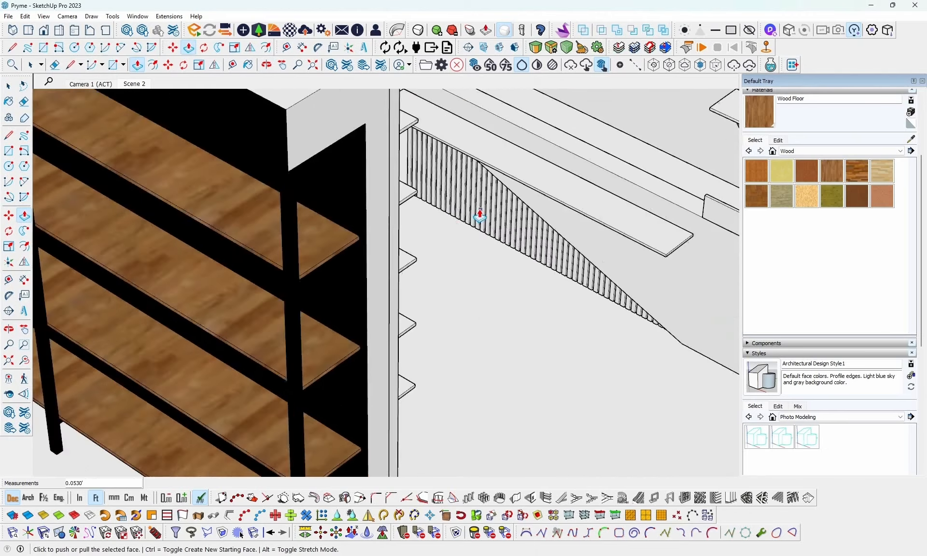
scroll(180, 227, up, 6)
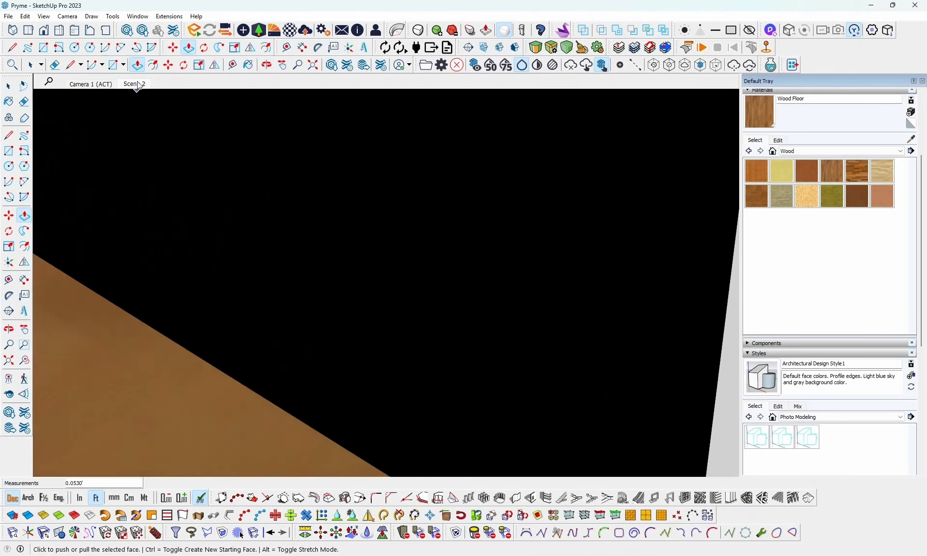
click(135, 84)
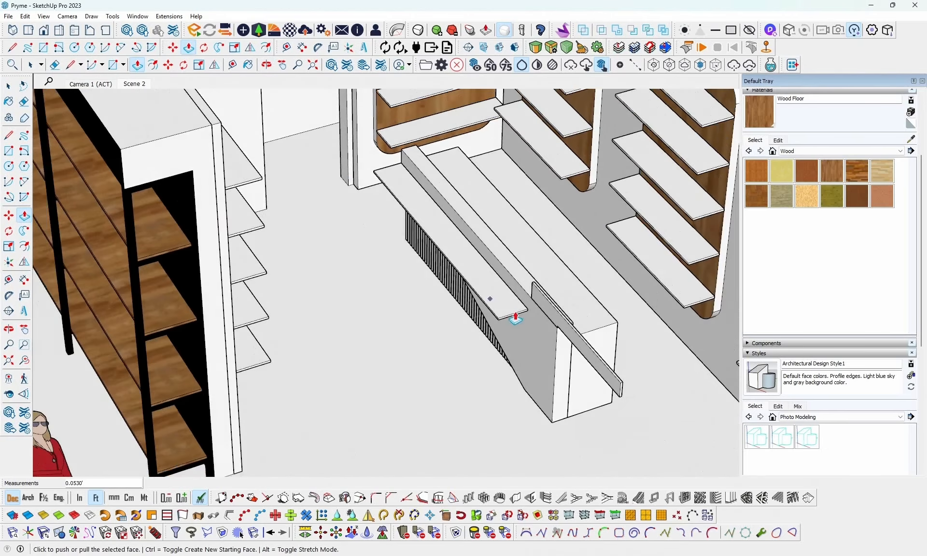
- Push/Pull the underside of the panel's overhanging part about 3.05 ft down to the floor
scroll(523, 336, down, 2)
middle_drag(523, 336, 502, 198)
scroll(370, 279, up, 5)
scroll(315, 263, up, 3)
middle_drag(315, 263, 354, 135)
middle_drag(410, 201, 309, 149)
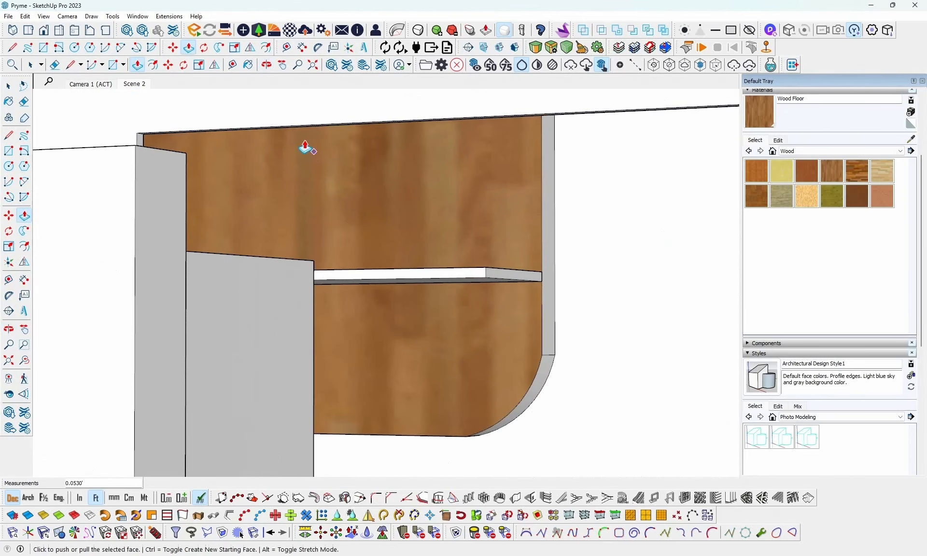
click(303, 128)
scroll(300, 309, down, 2)
middle_drag(305, 280, 319, 434)
scroll(319, 434, down, 3)
scroll(321, 420, down, 3)
shift+middle_drag(316, 362, 340, 238)
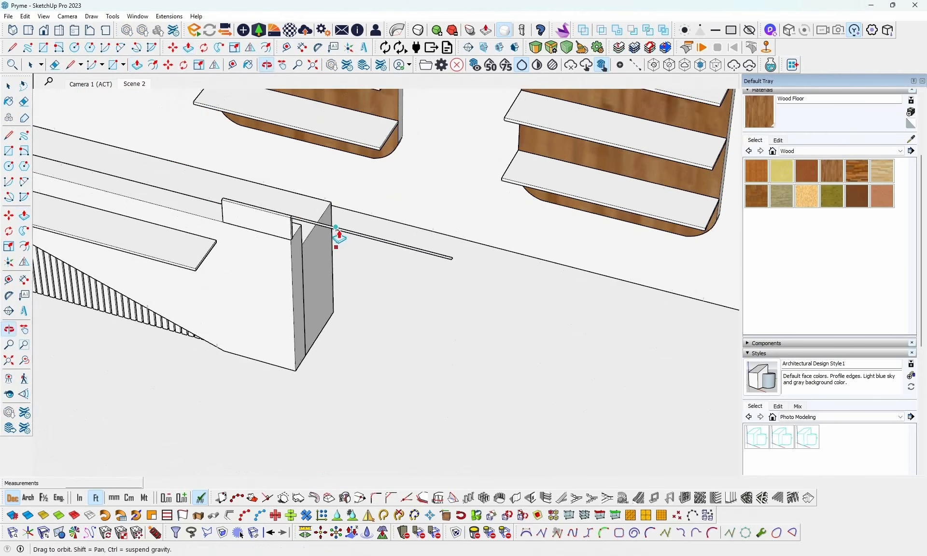
click(321, 384)
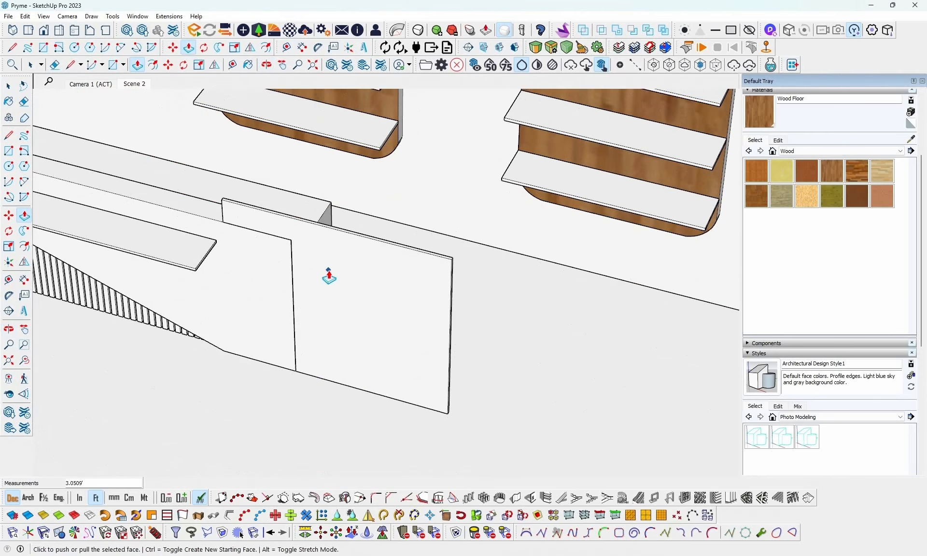
- Adjust the height of the counter's raised panel by Push/Pulling its narrow top face
scroll(331, 213, up, 1)
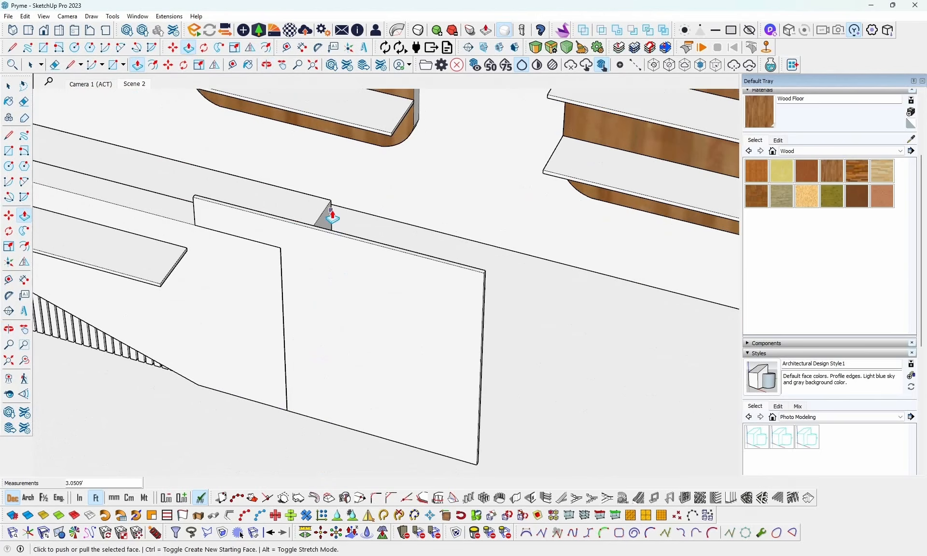
key(space)
scroll(361, 239, up, 1)
key(p)
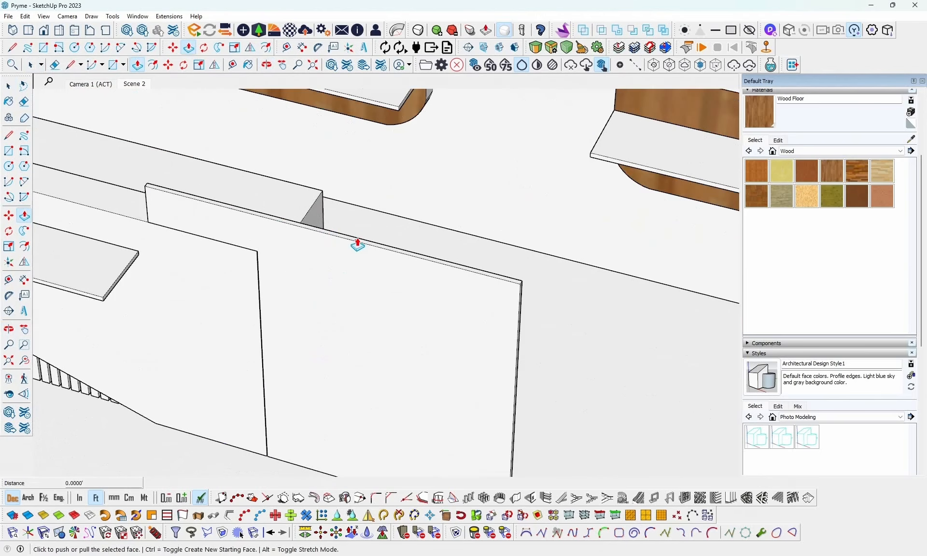
key(space)
scroll(359, 248, up, 1)
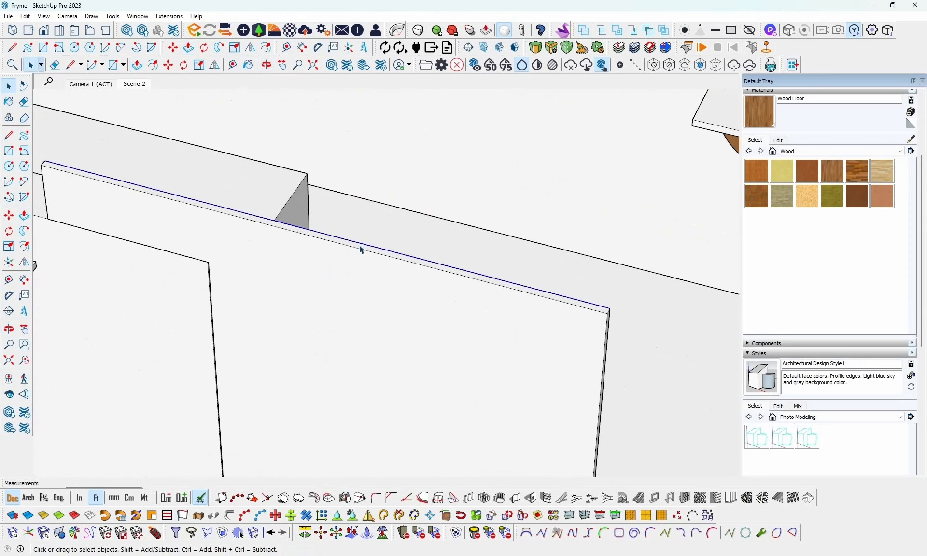
click(362, 249)
key(p)
click(360, 247)
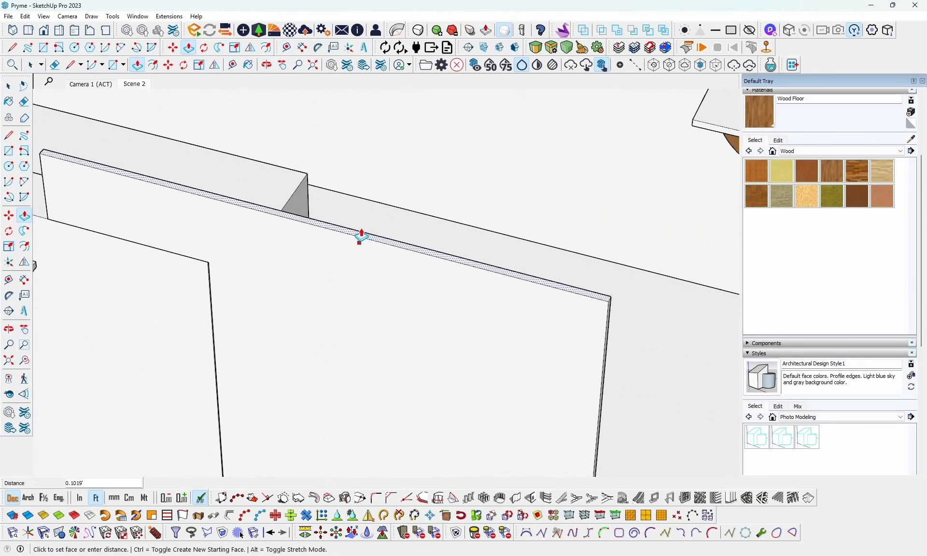
click(369, 252)
key(space)
scroll(292, 301, down, 3)
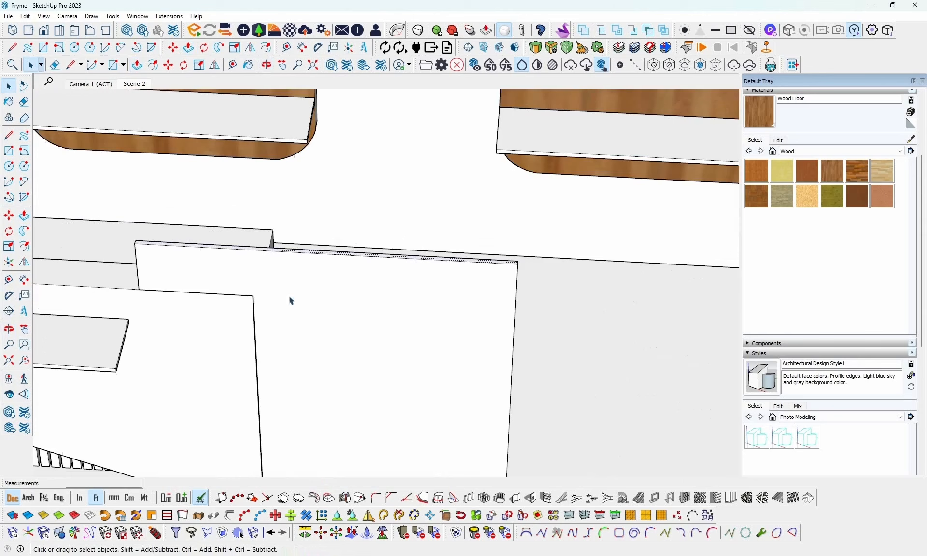
- Draw a line about 2.86 ft long across the panel from the counter's top corner to the panel's far edge, and select the upper band
scroll(256, 300, up, 2)
key(l)
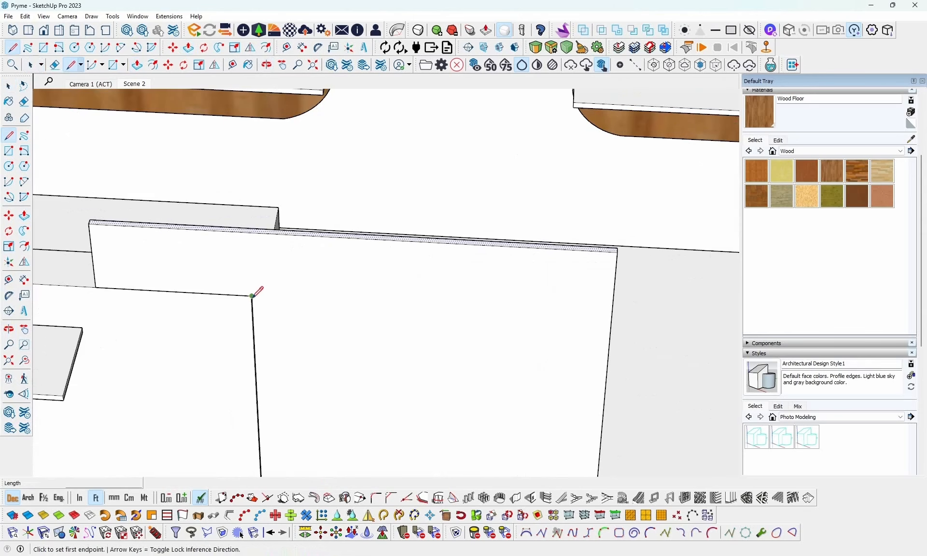
click(252, 296)
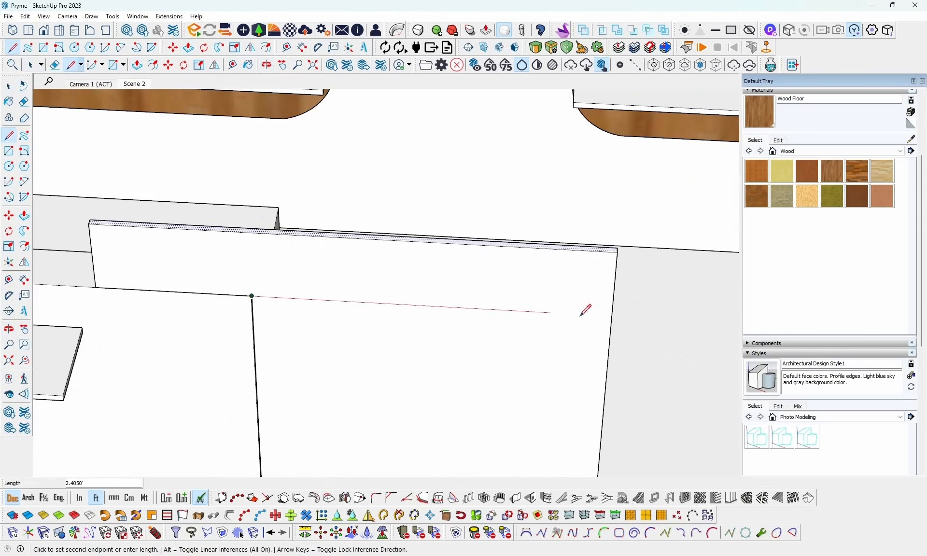
click(613, 316)
key(space)
click(565, 303)
middle_drag(513, 277, 548, 289)
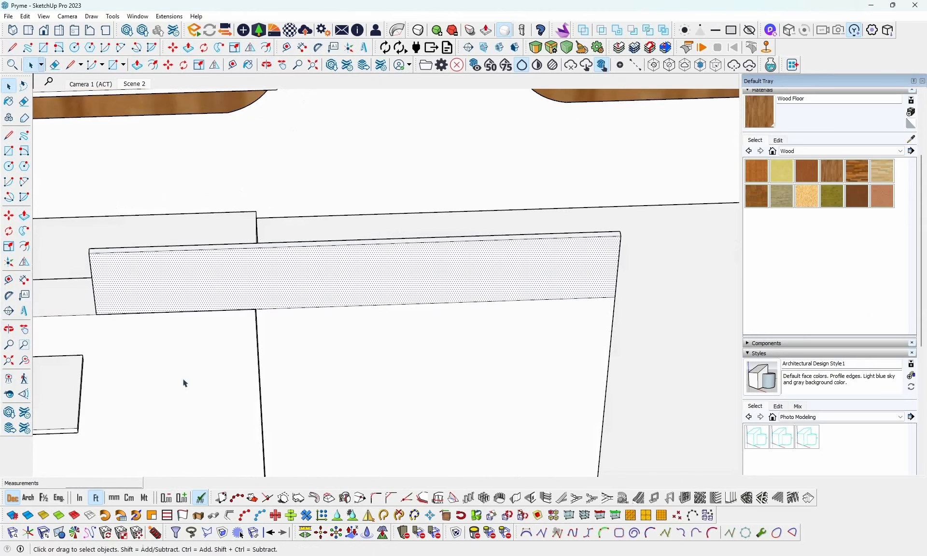
- Switch the model units to inches and place a guide point 1 inch from the upper band's corner along its top edge
click(80, 498)
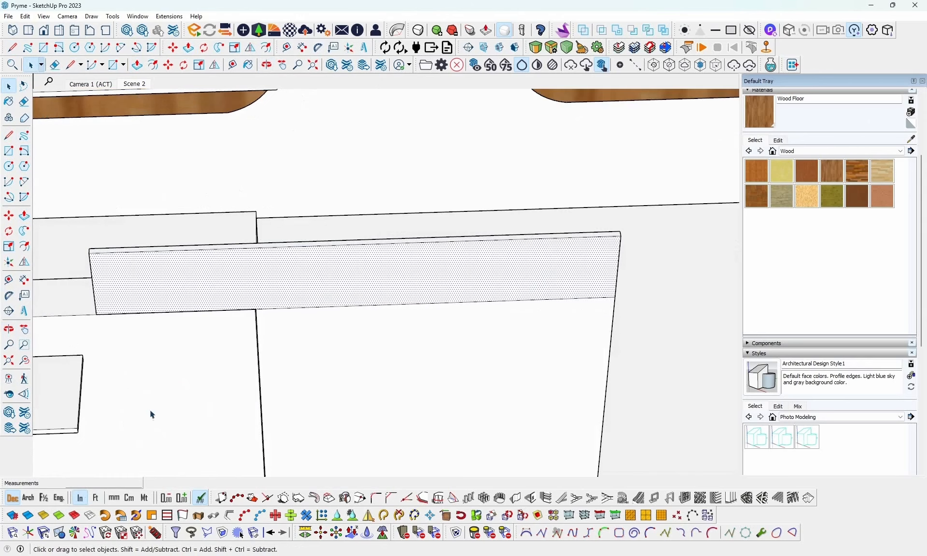
shift+middle_drag(235, 380, 261, 327)
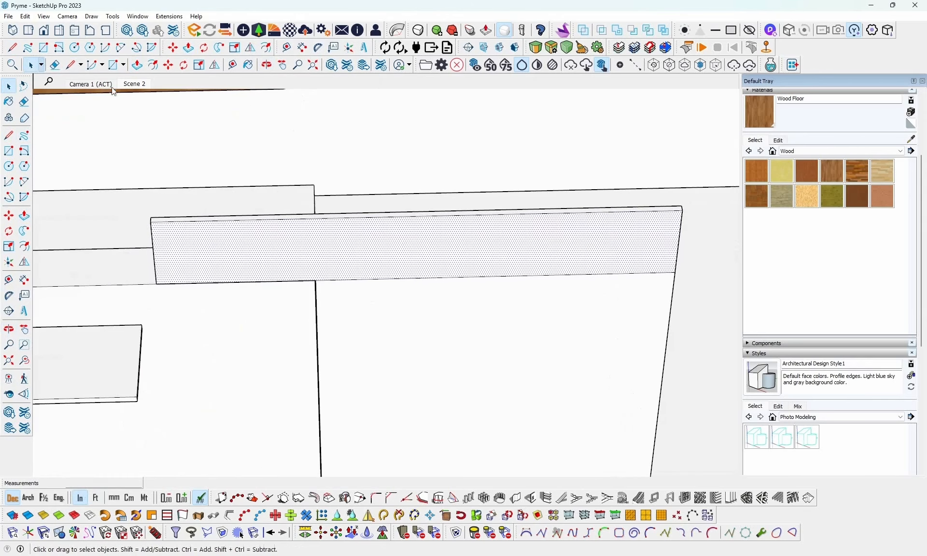
click(291, 51)
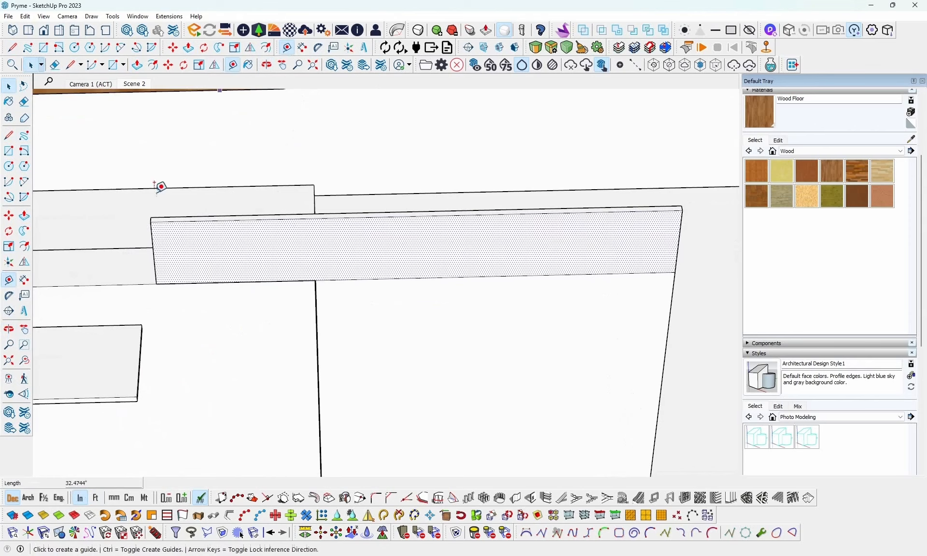
click(151, 222)
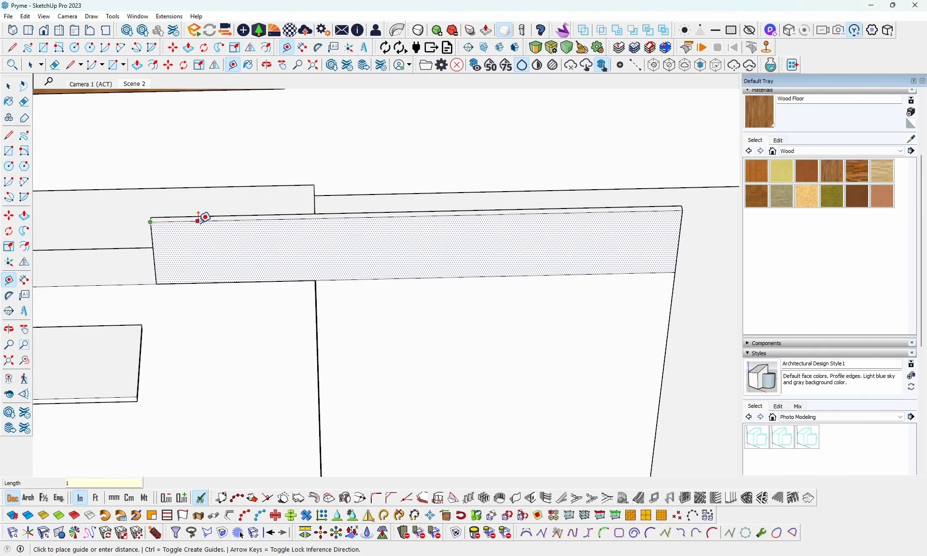
key(Return)
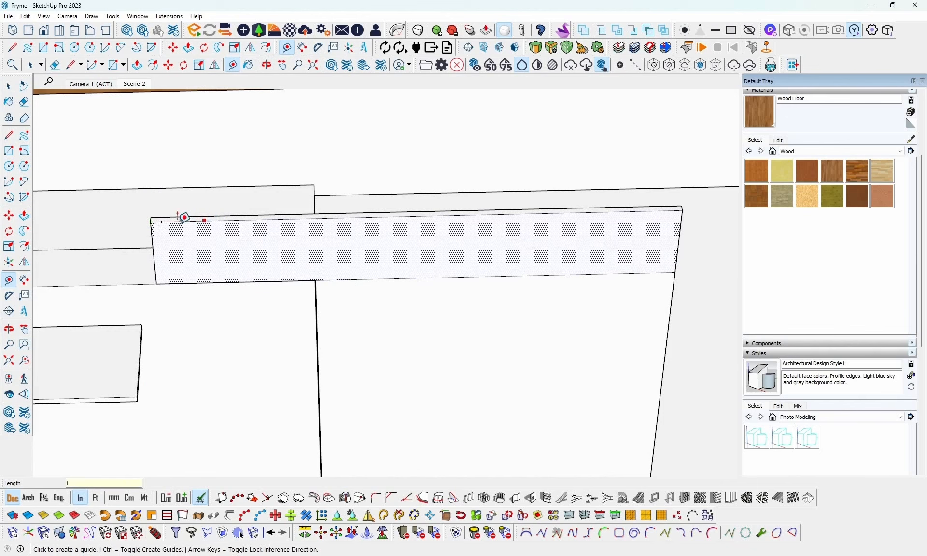
- Measure along the upper band's top edge starting from its corner, without creating a guide
click(151, 221)
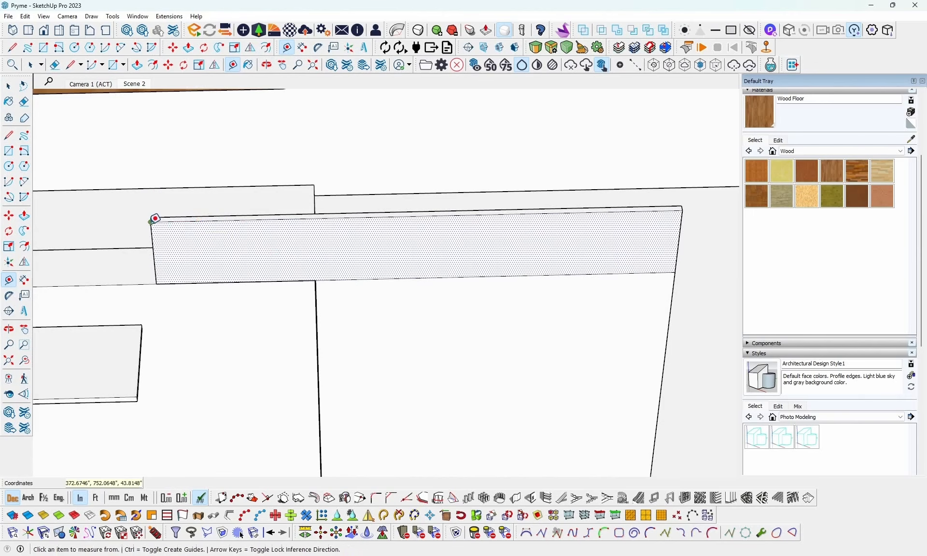
mouse_move(250, 225)
middle_down()
mouse_move(198, 238)
mouse_move(267, 223)
middle_up()
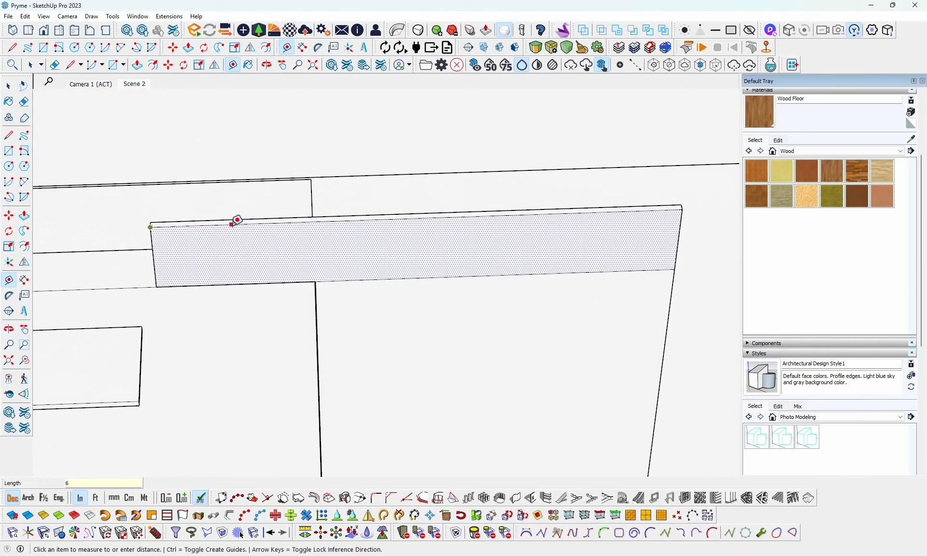
- Try to place a guide point 6 inches from the upper band's corner along its top edge
key(Return)
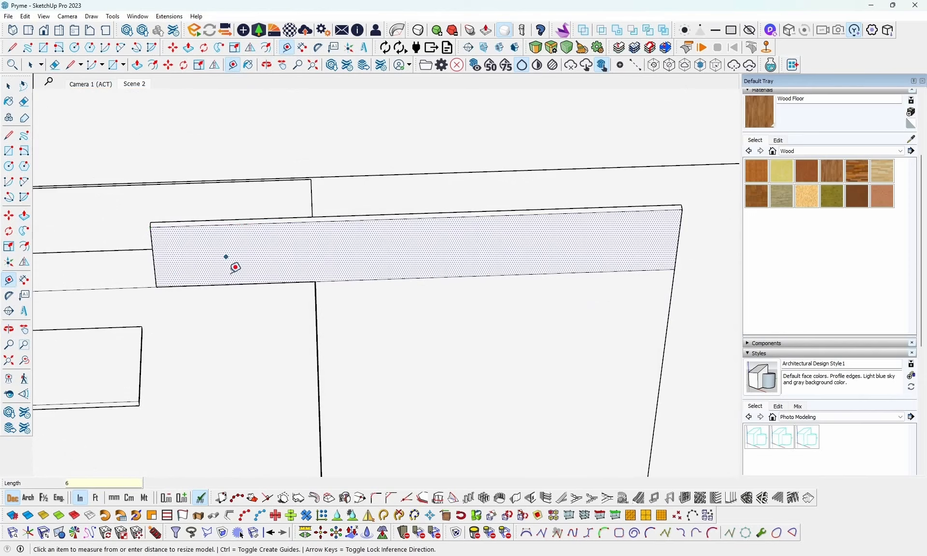
scroll(213, 218, up, 5)
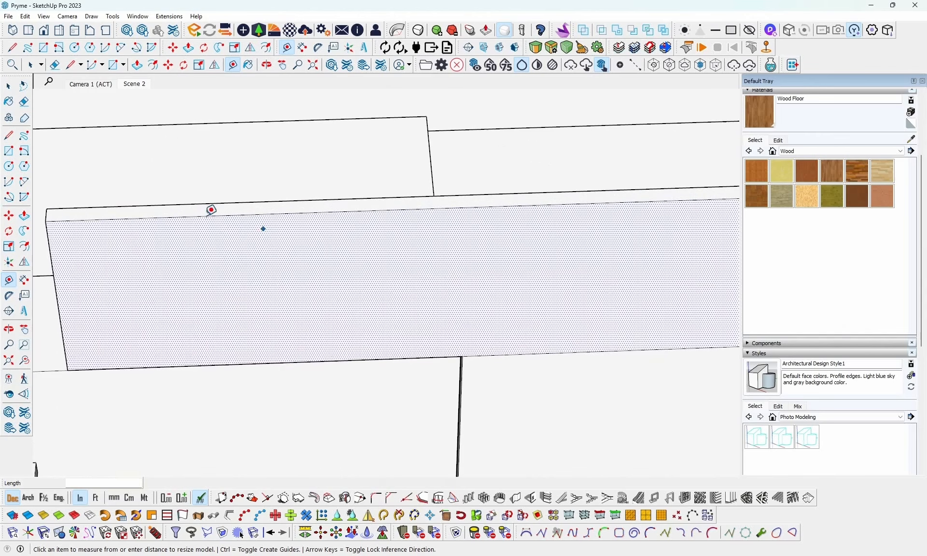
click(46, 222)
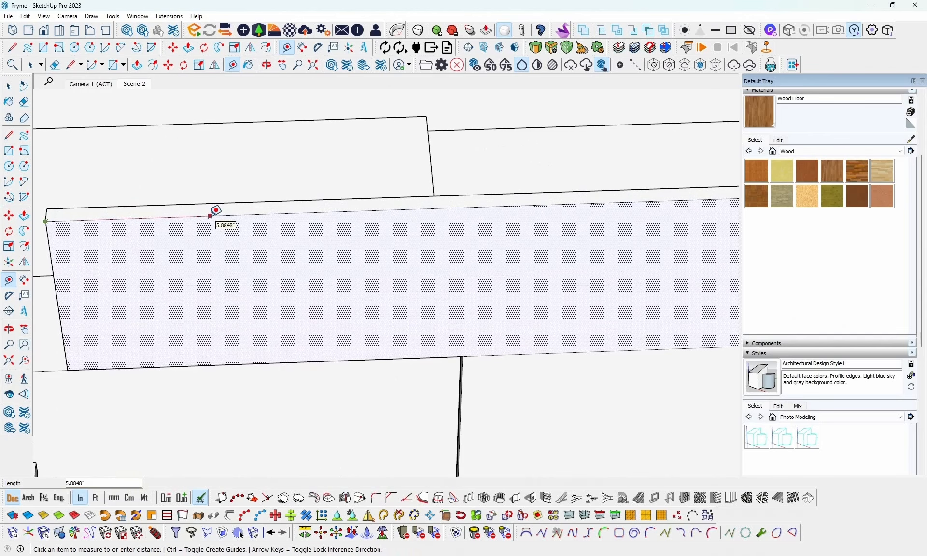
text(6)
key(Return)
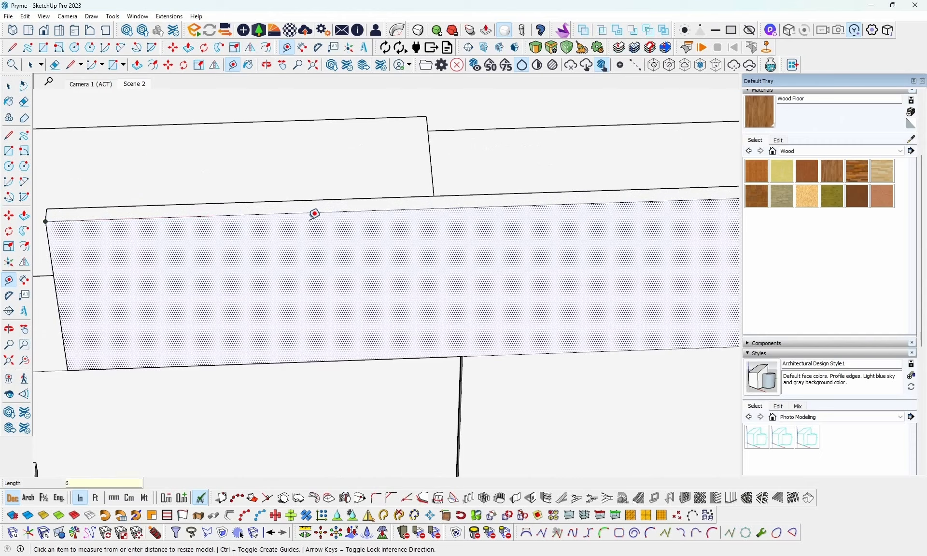
scroll(58, 216, up, 2)
middle_drag(122, 223, 285, 226)
click(87, 202)
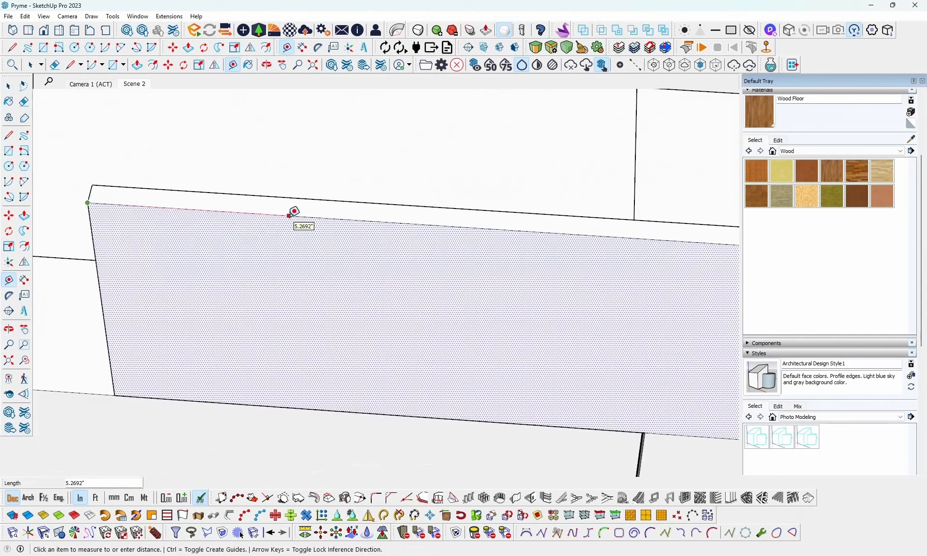
key(Return)
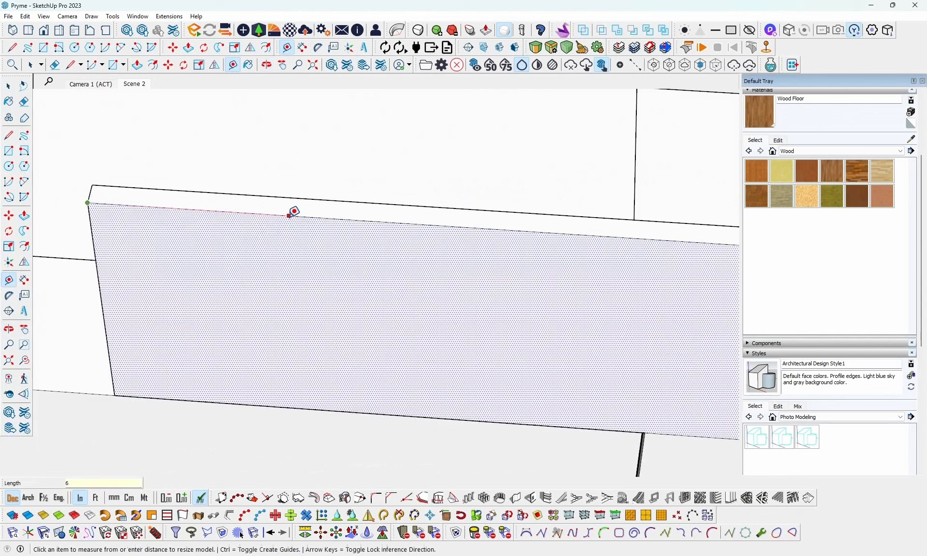
click(289, 215)
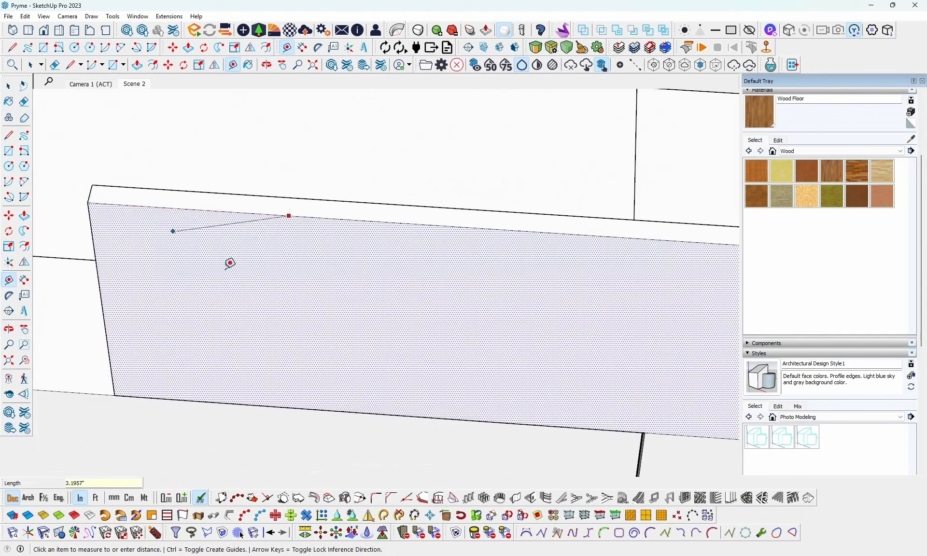
key(Escape)
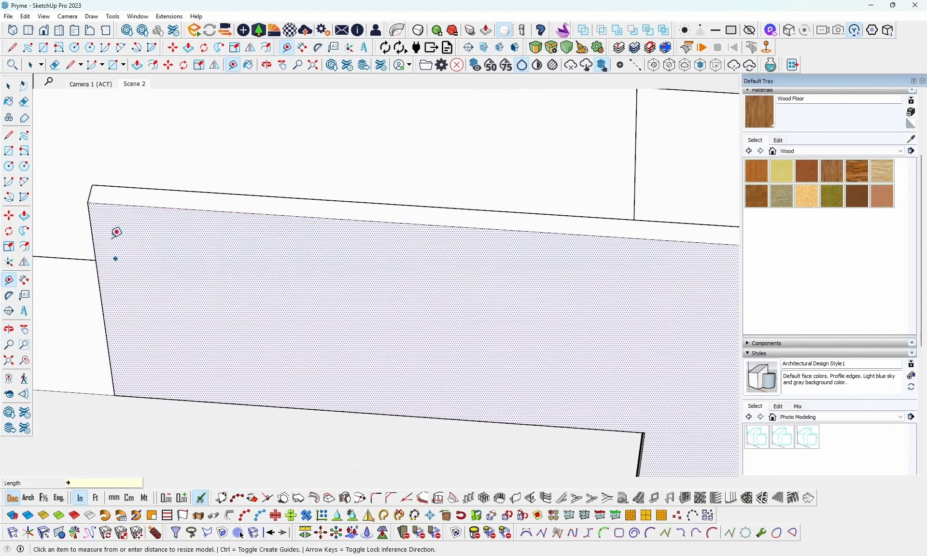
click(88, 203)
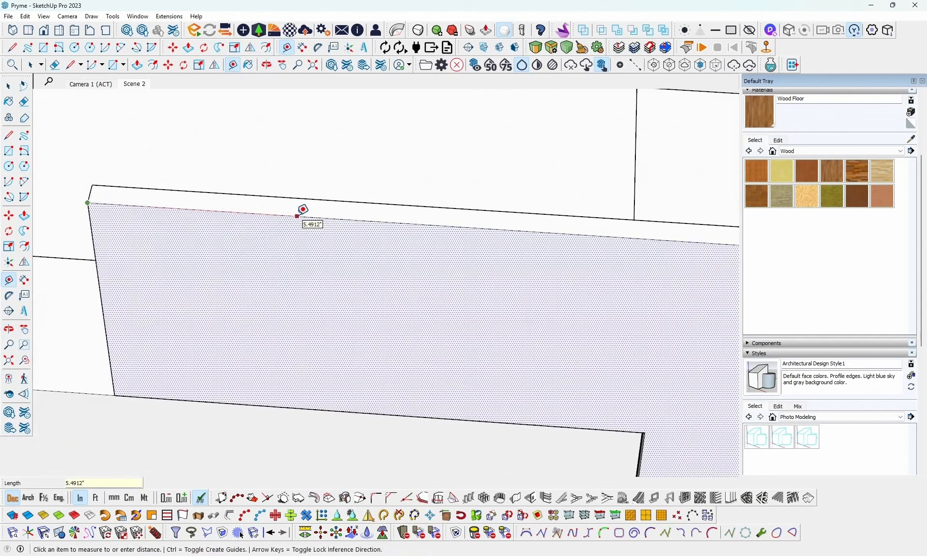
key(Return)
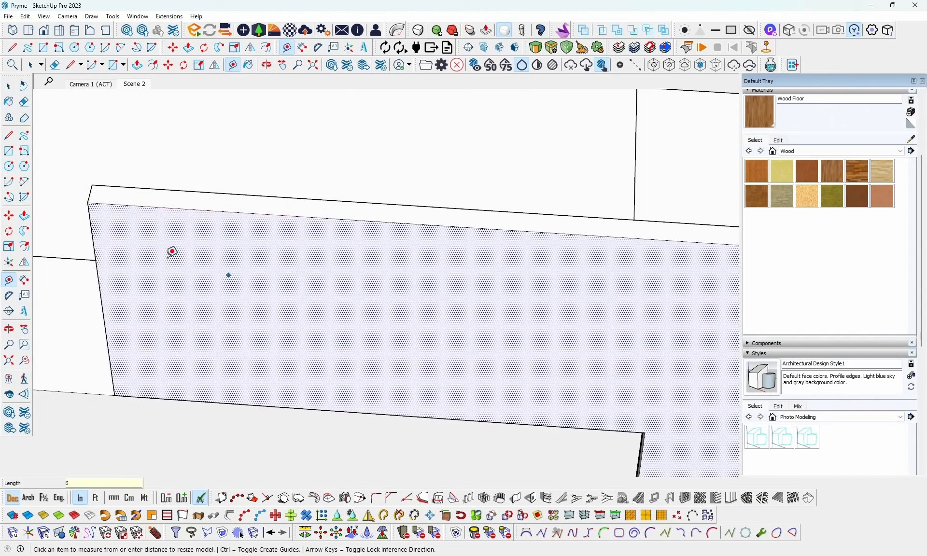
middle_drag(172, 251, 289, 287)
scroll(295, 290, down, 4)
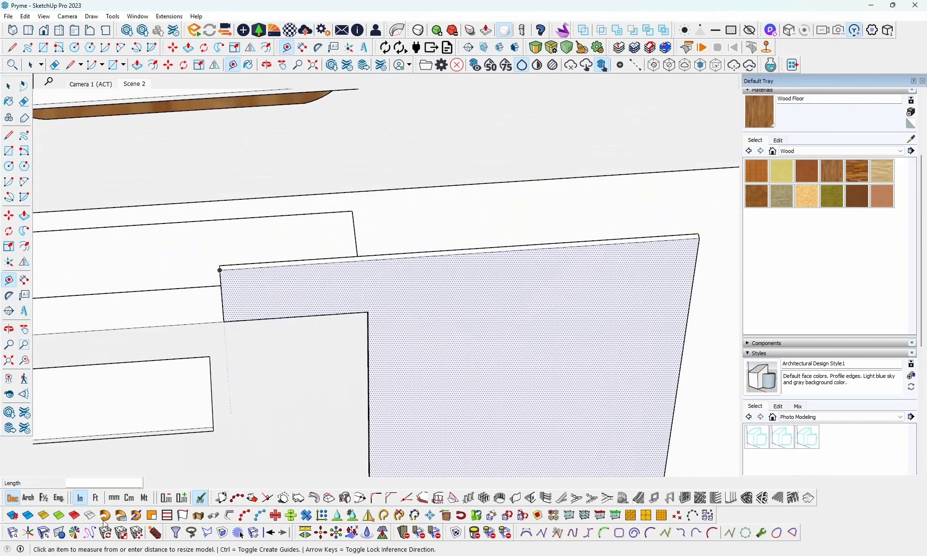
- Switch the model units to feet and try to mark 0.5 ft from the raised panel's corner along its top edge
click(96, 498)
scroll(217, 264, up, 2)
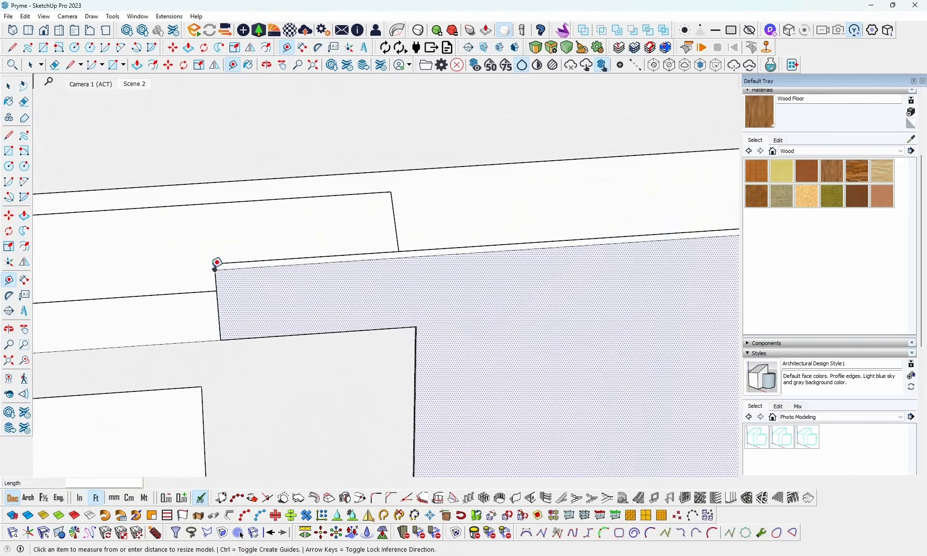
click(216, 266)
scroll(283, 258, up, 1)
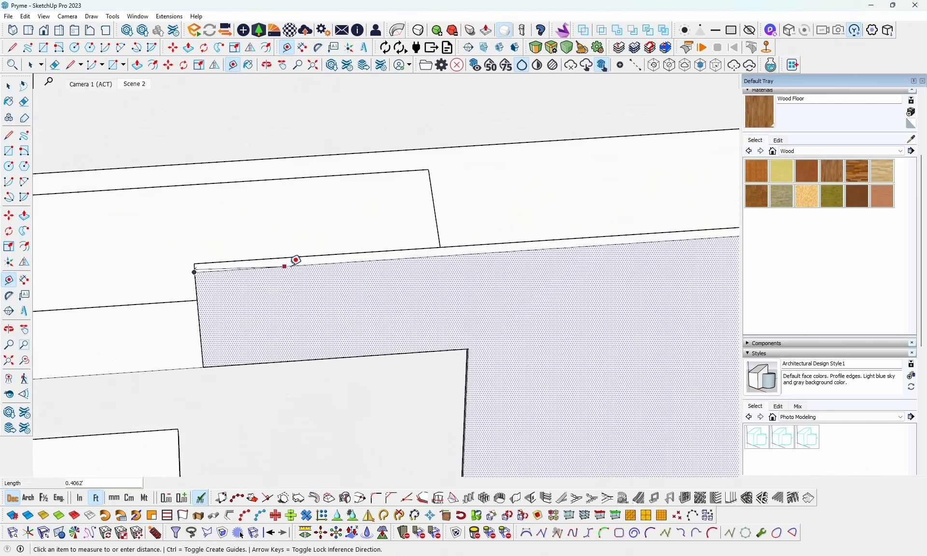
scroll(296, 260, up, 1)
click(293, 266)
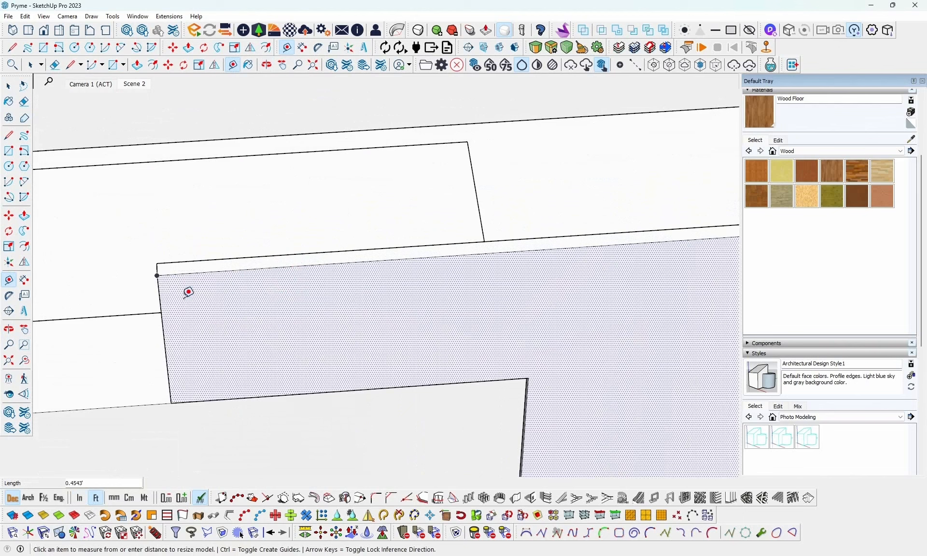
click(158, 275)
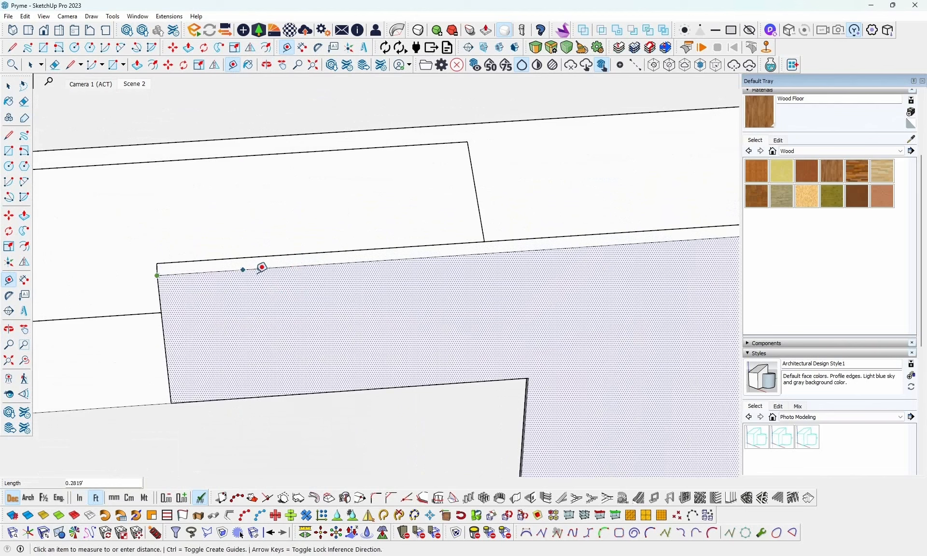
click(288, 263)
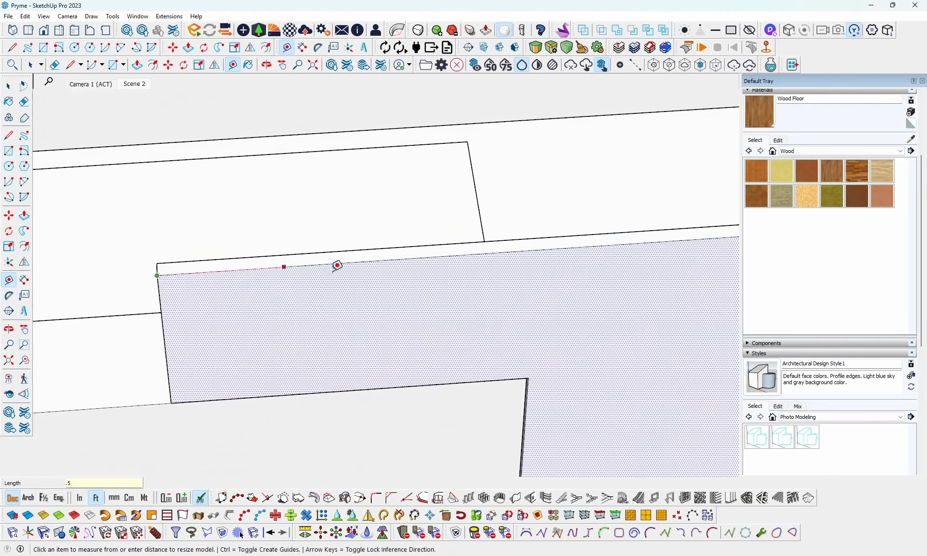
middle_drag(269, 277, 229, 276)
scroll(229, 277, down, 4)
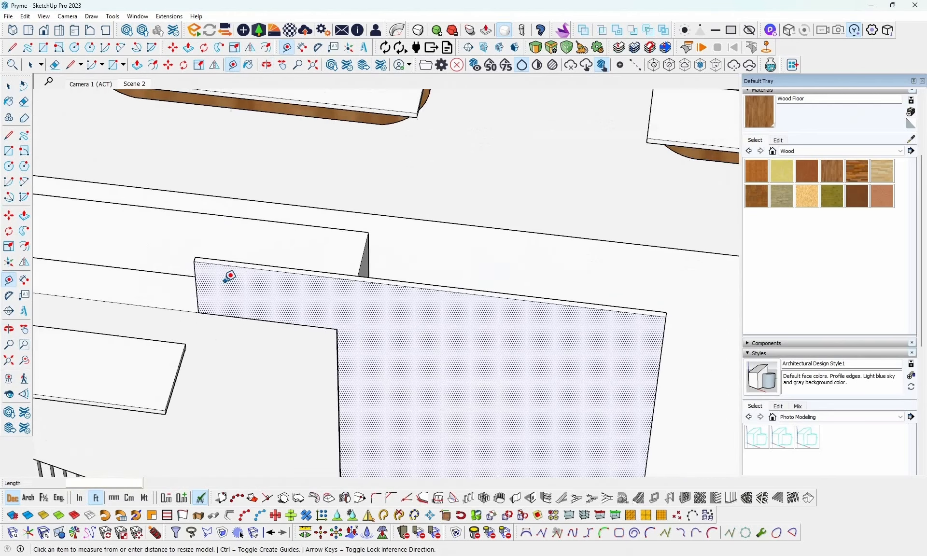
middle_drag(322, 276, 348, 314)
key(ctrl)
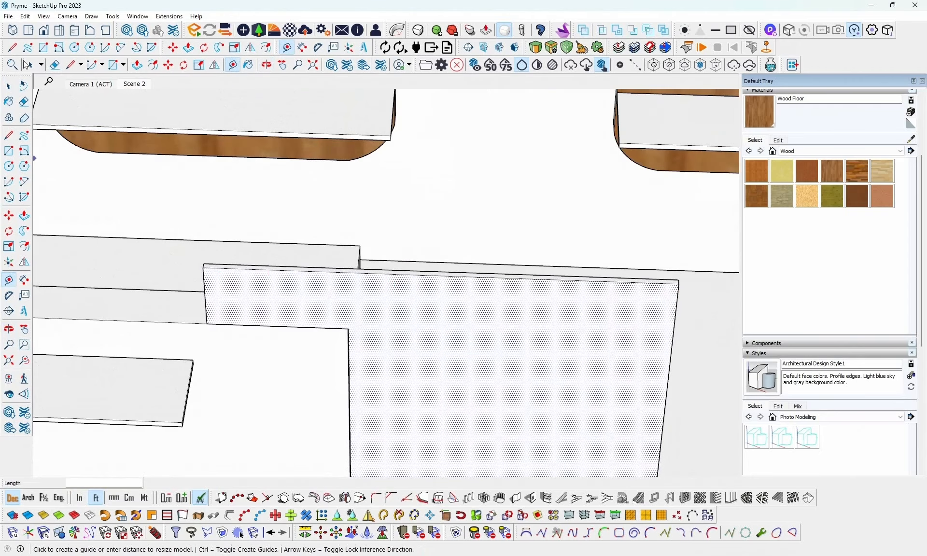
- Draw a two-point arc across the overhanging end of the raised panel, from its lower corner to its top edge, bulging outward
click(120, 47)
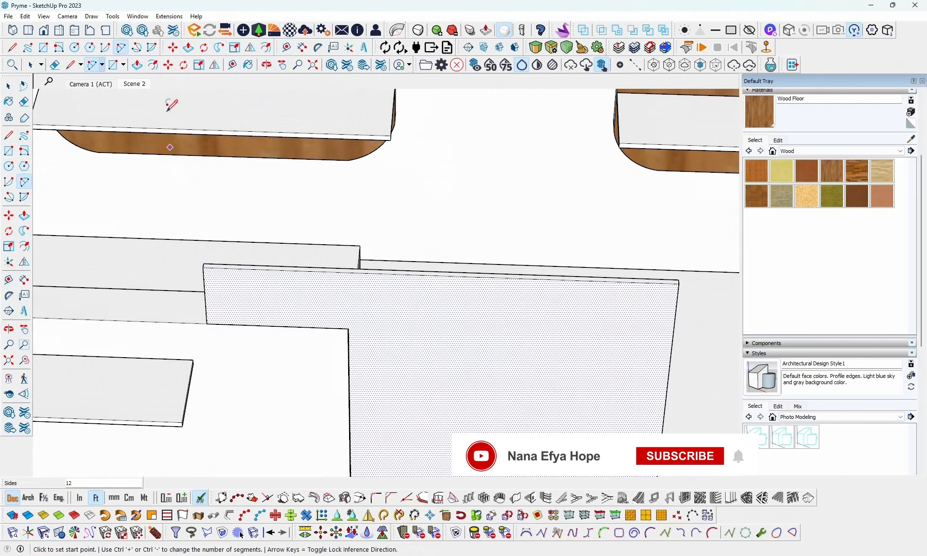
click(206, 324)
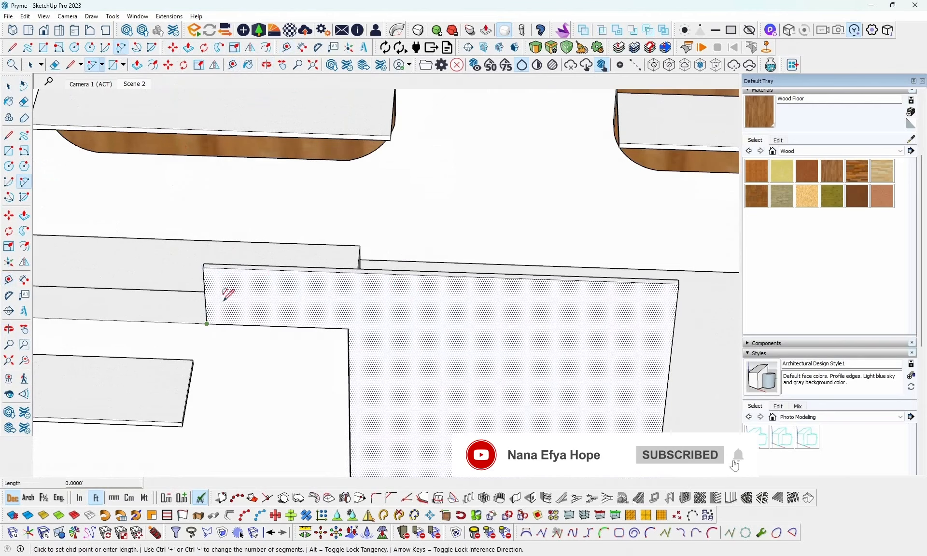
click(259, 268)
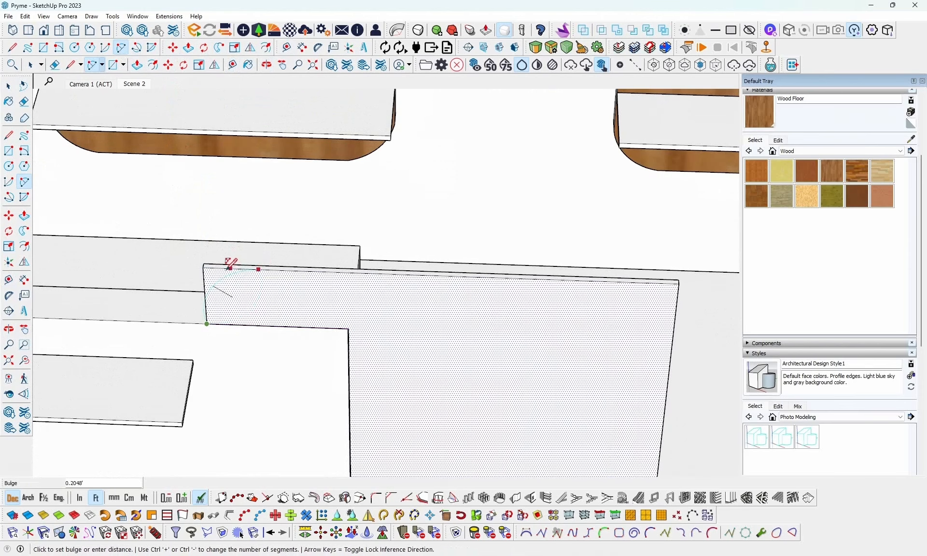
scroll(232, 268, up, 1)
scroll(232, 268, up, 2)
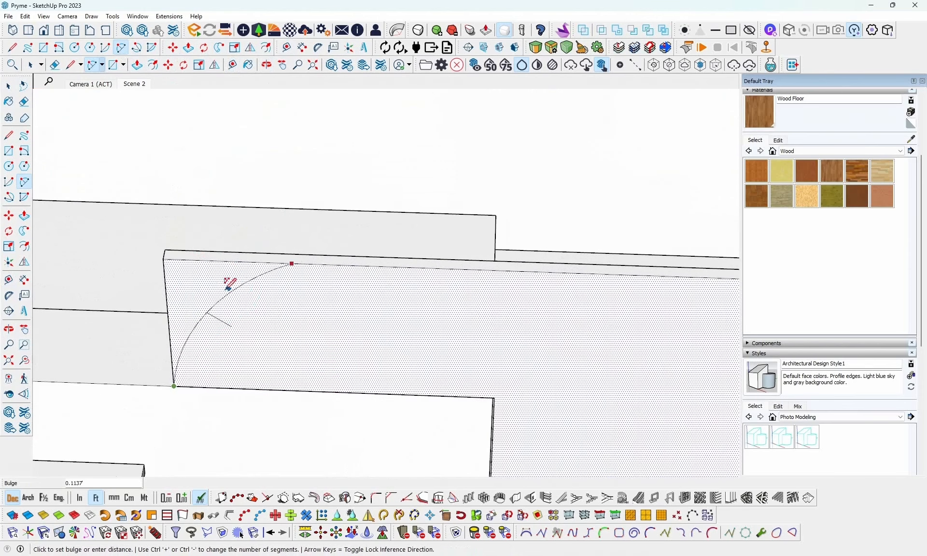
click(218, 285)
scroll(145, 277, down, 3)
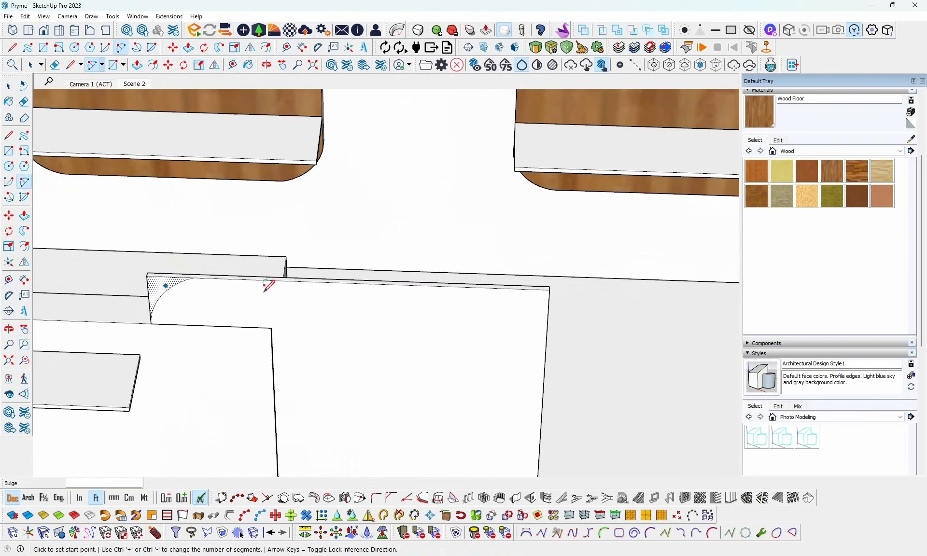
- Draw a dividing line about 2.86 ft long across the panel from the counter's top corner to the panel's far edge
key(space)
click(291, 318)
scroll(291, 319, up, 1)
key(l)
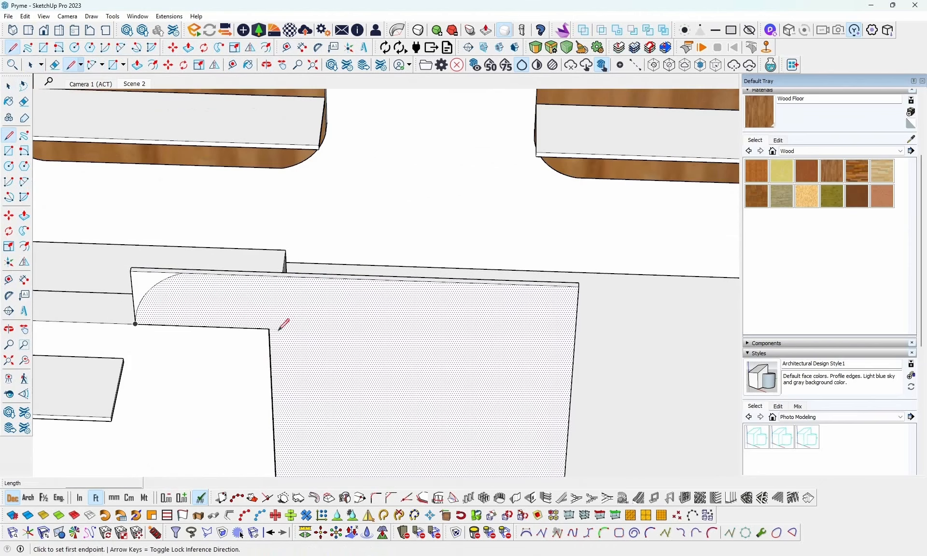
click(270, 328)
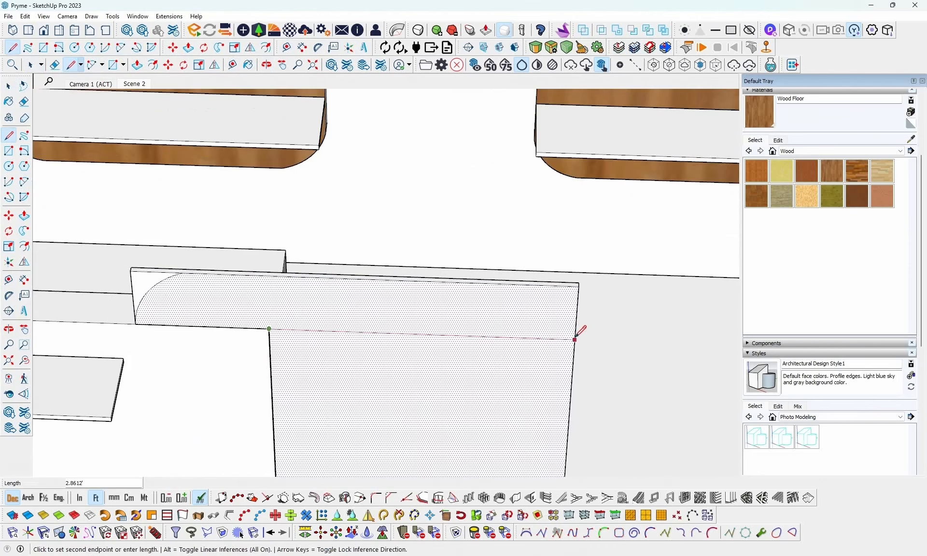
click(576, 338)
key(space)
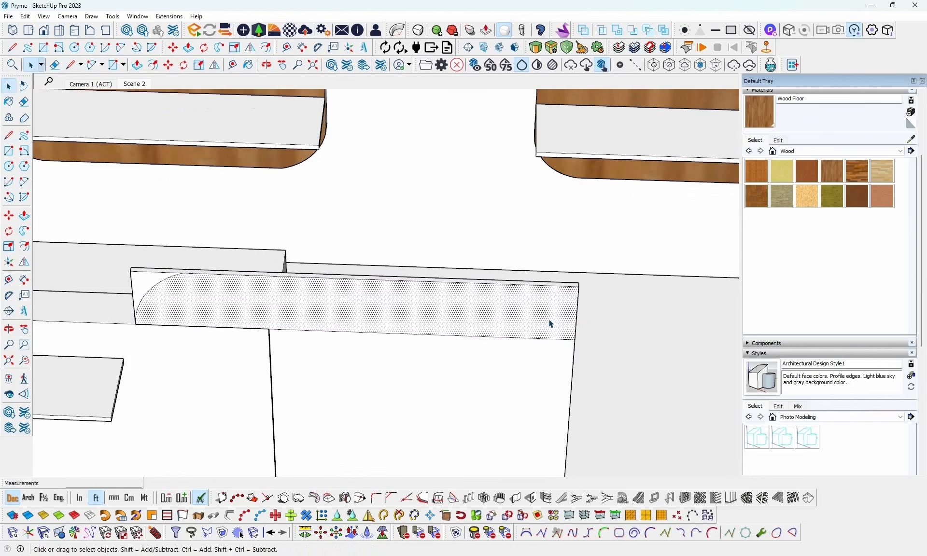
click(810, 555)
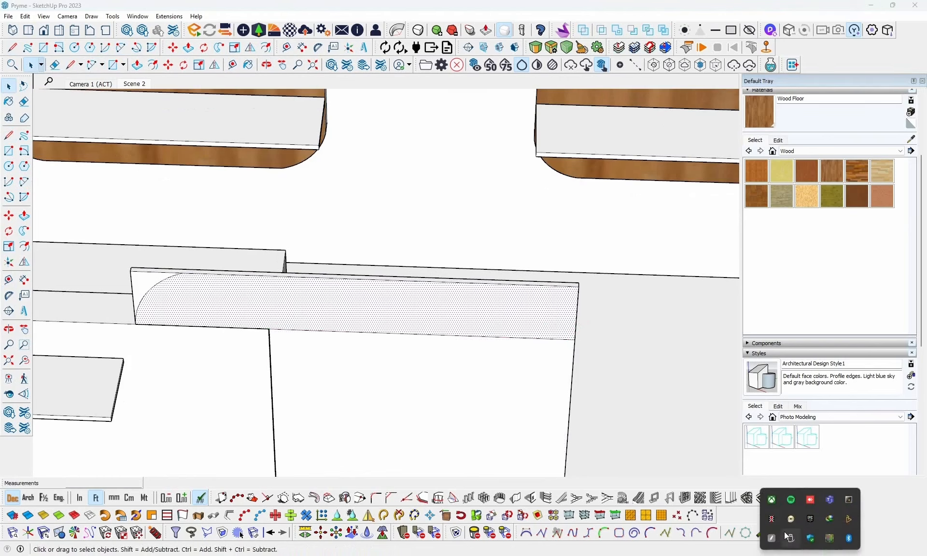
click(542, 375)
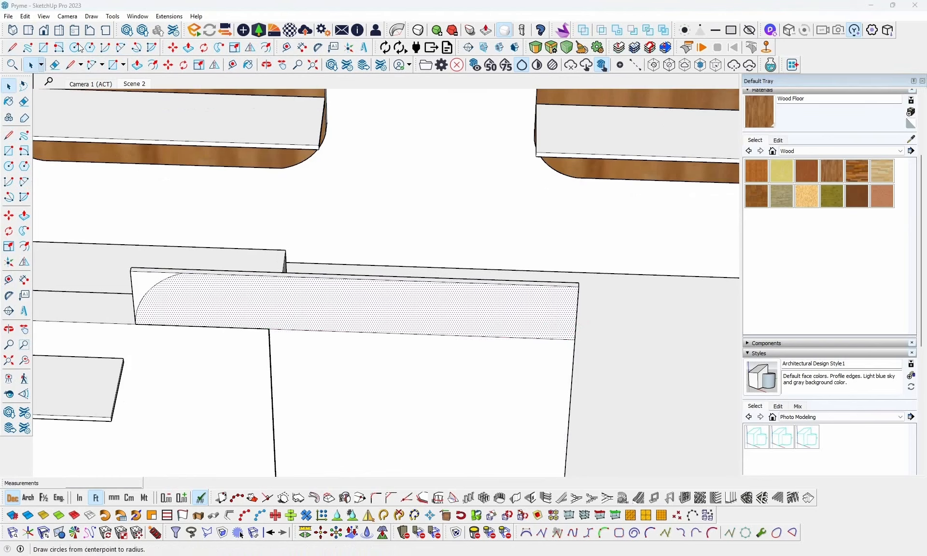
- Draw a two-point arc at the upper band's far end, spanning about 0.79 ft from its lower corner to the top edge, with about 0.11 ft outward bulge
click(121, 52)
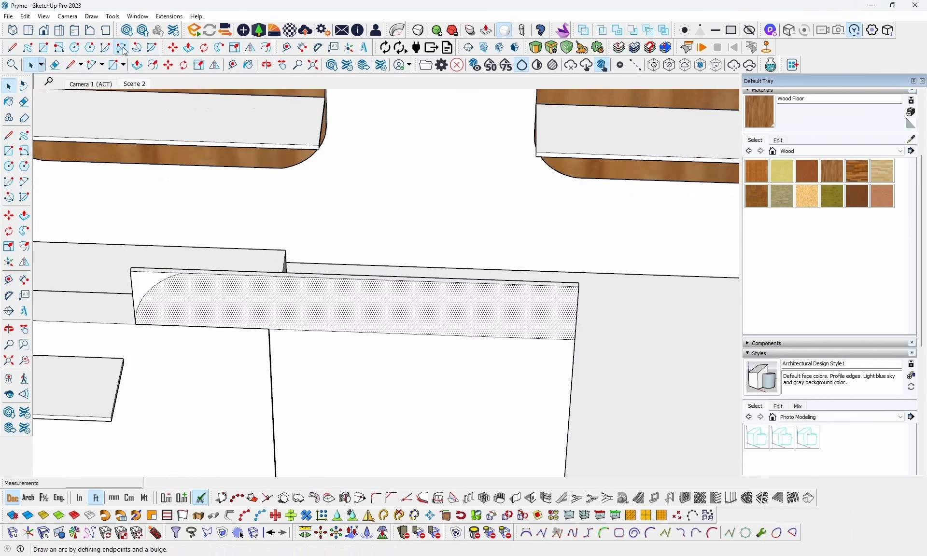
scroll(609, 307, up, 3)
scroll(559, 350, down, 1)
click(559, 350)
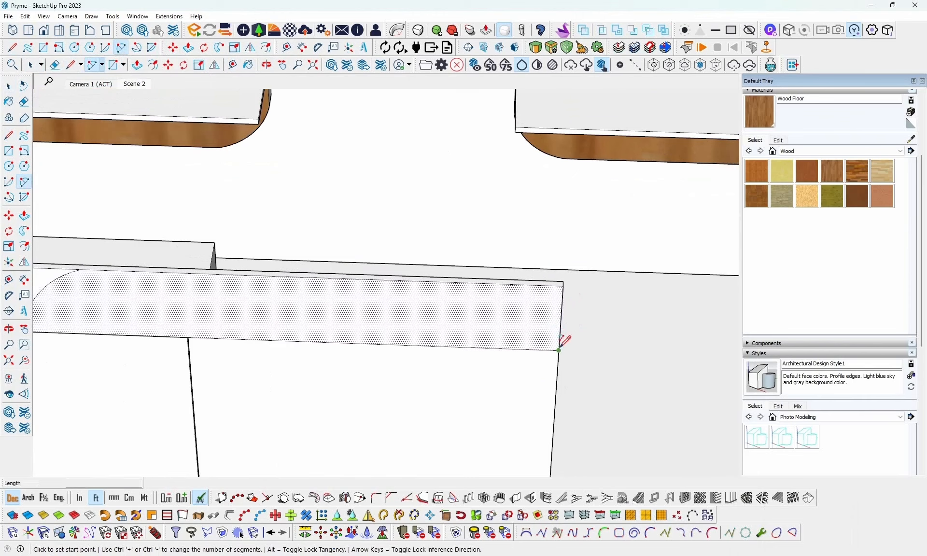
click(504, 284)
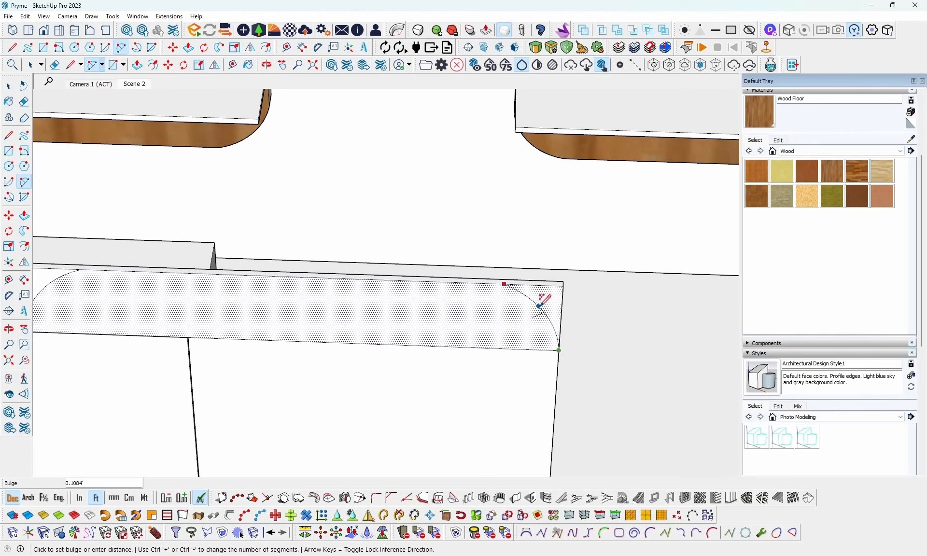
click(541, 305)
scroll(582, 313, down, 3)
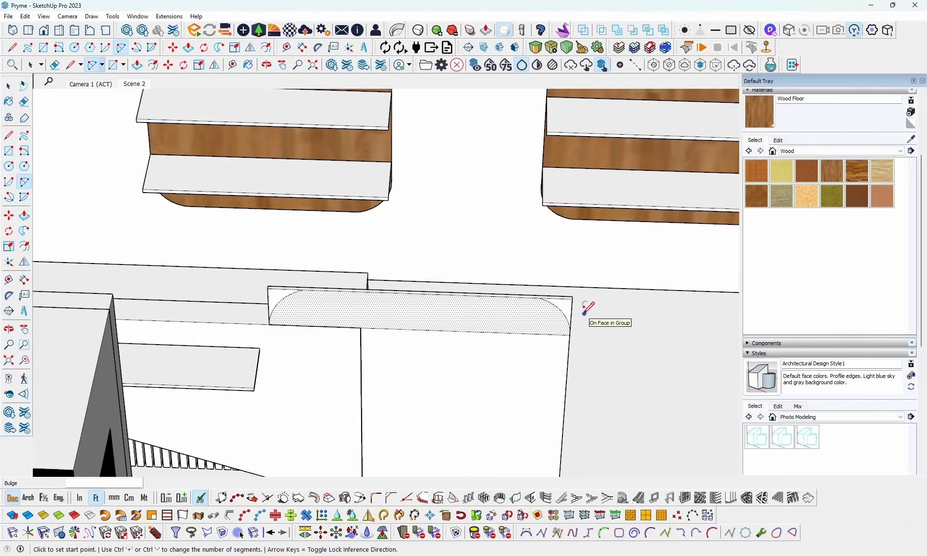
- Push/Pull the corner face outside the far-end arc through the panel's thickness to cut that corner round
scroll(584, 309, up, 3)
key(p)
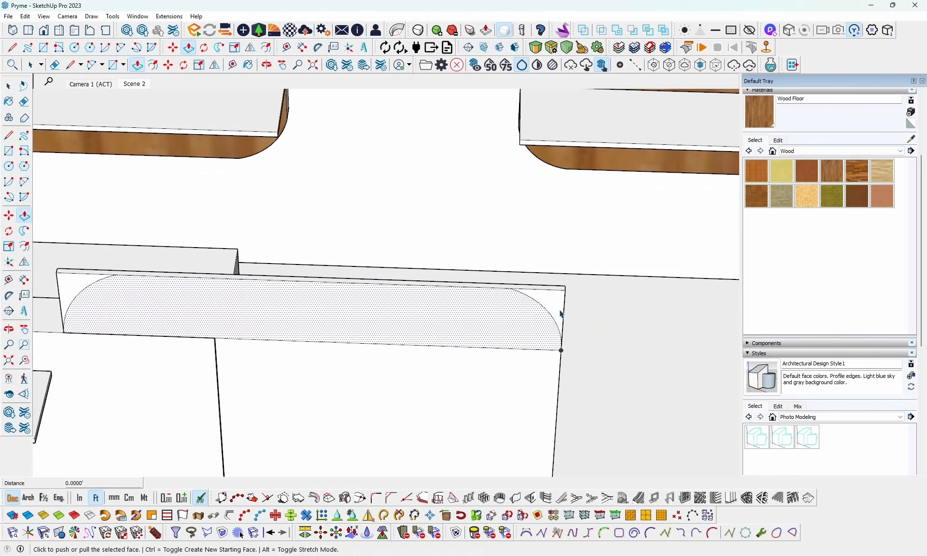
key(space)
click(559, 310)
key(p)
click(555, 309)
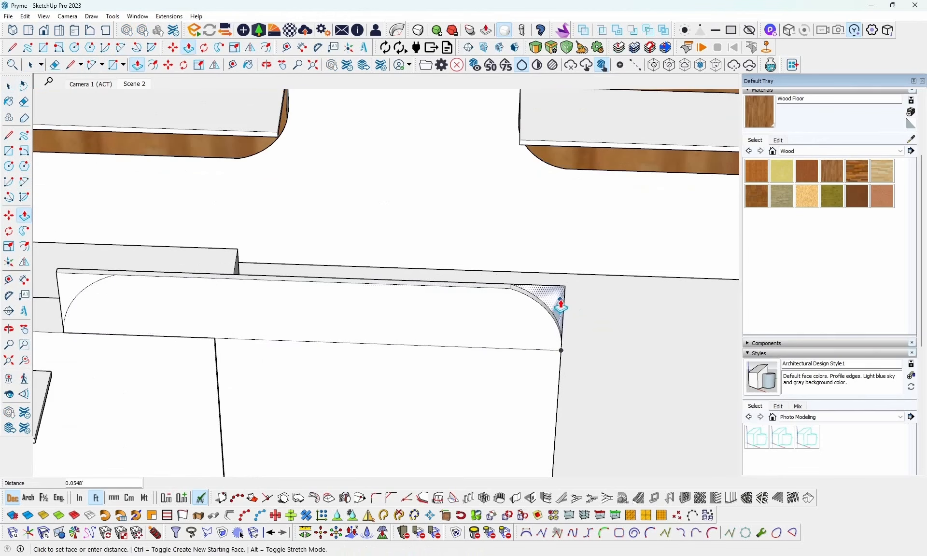
click(556, 307)
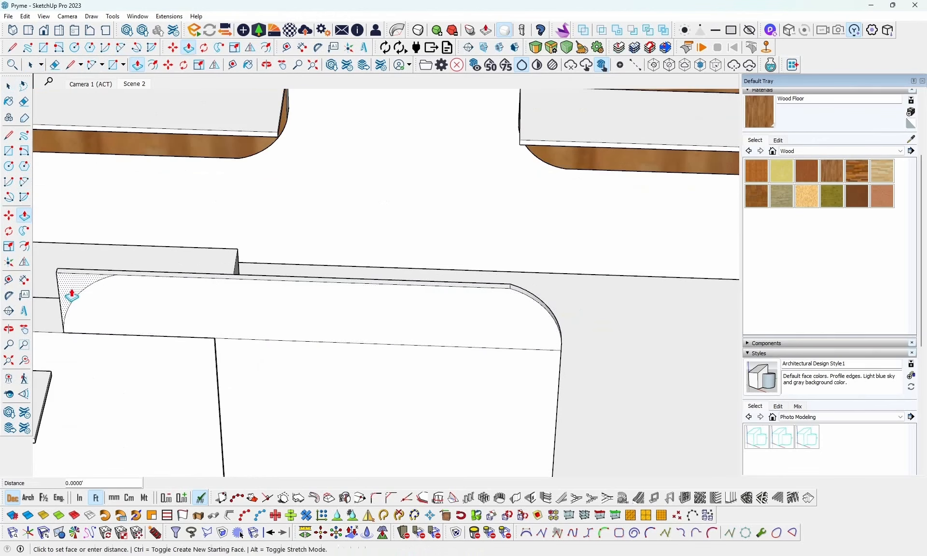
- Erase the dividing line between the rounded upper band and the lower face of the counter's raised panel
mouse_move(150, 275)
middle_down()
mouse_move(172, 306)
mouse_move(147, 304)
mouse_move(348, 331)
mouse_move(355, 289)
mouse_move(295, 314)
middle_up()
scroll(296, 314, up, 2)
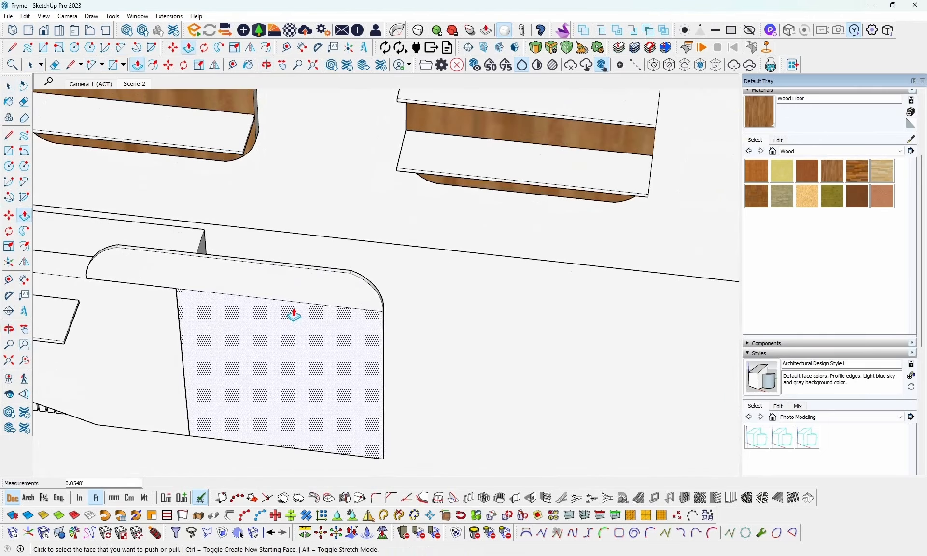
key(e)
scroll(280, 311, down, 3)
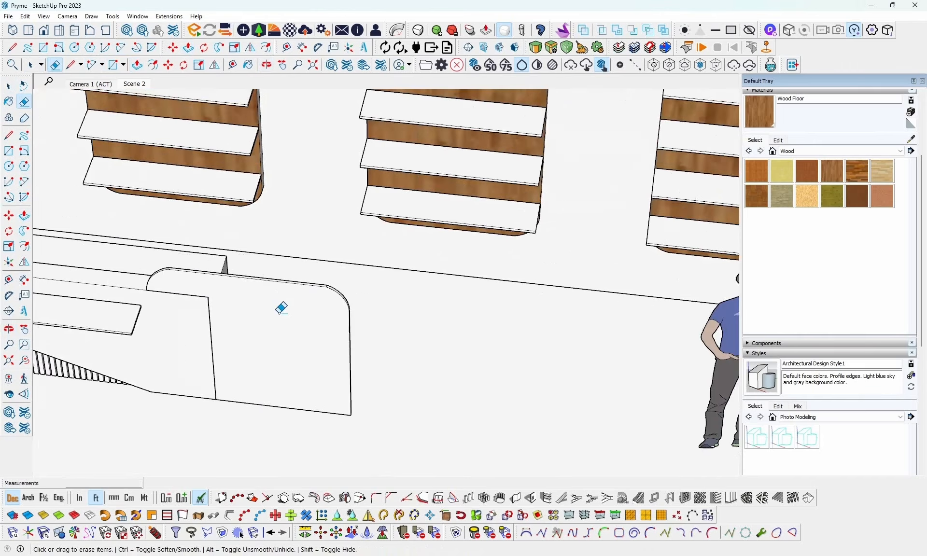
mouse_move(281, 311)
middle_down()
mouse_move(337, 279)
mouse_move(393, 299)
mouse_move(419, 326)
mouse_move(302, 286)
middle_up()
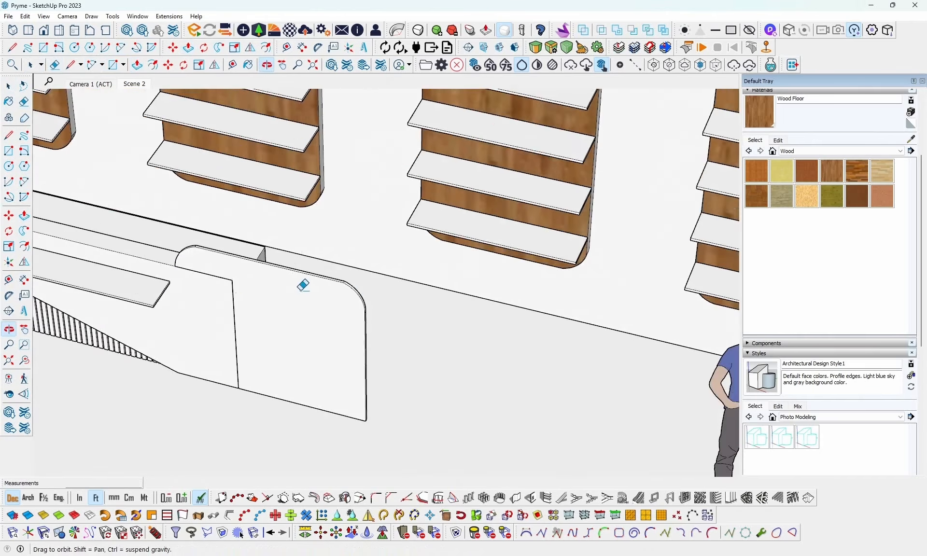
scroll(364, 296, down, 3)
- Check the raised panel against the reference image and make the whole panel a group
key(alt+Tab)
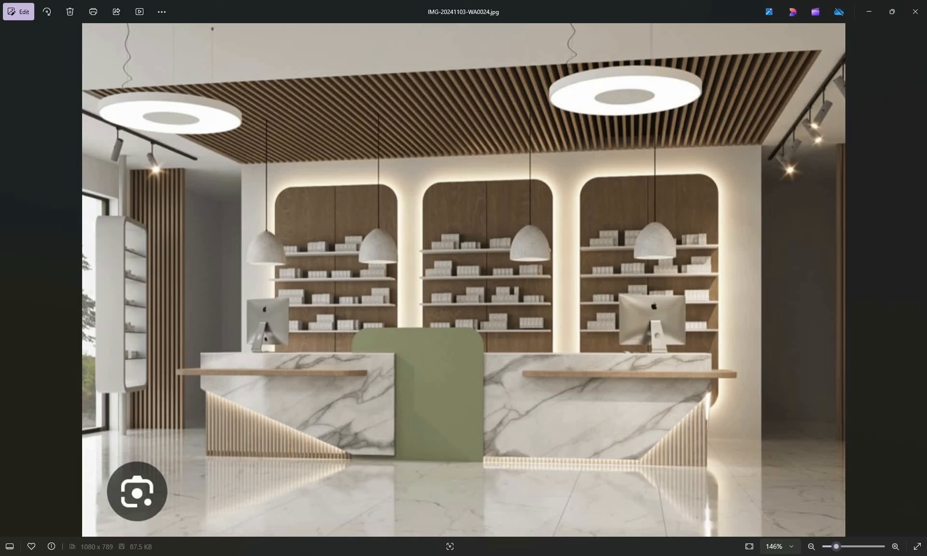
key(alt+Tab)
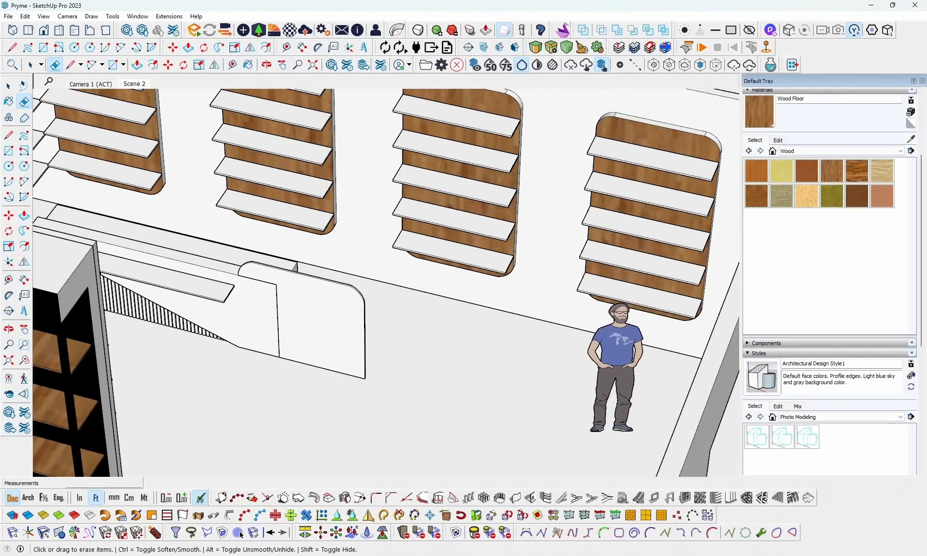
scroll(276, 311, up, 4)
key(space)
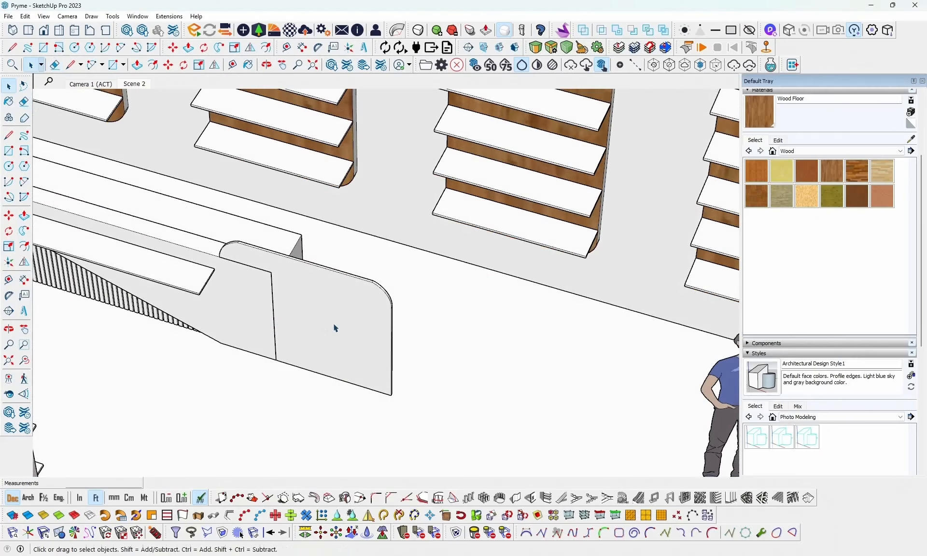
click(335, 328)
right_click(334, 326)
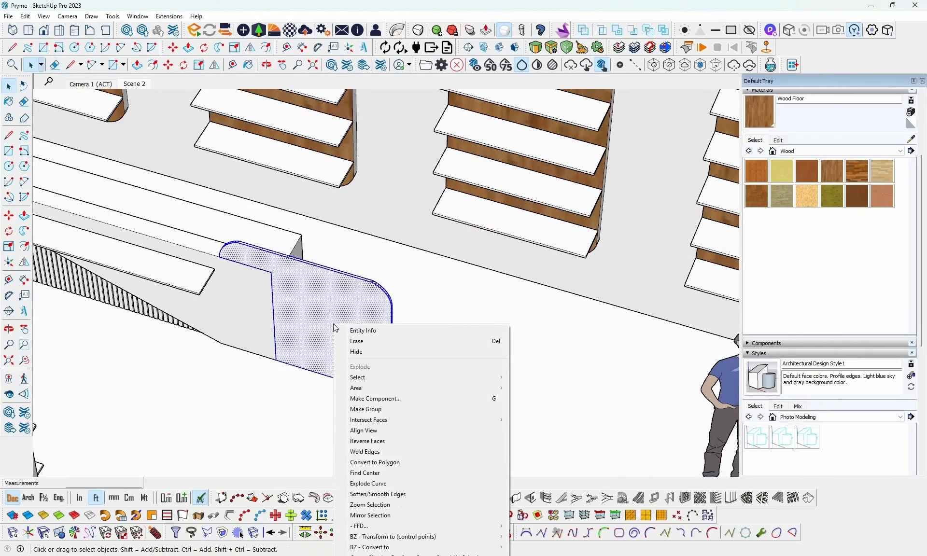
click(375, 409)
- Create a solid green material with the color wheel at 100 opacity and paint the raised panel group with it
middle_drag(317, 296, 622, 199)
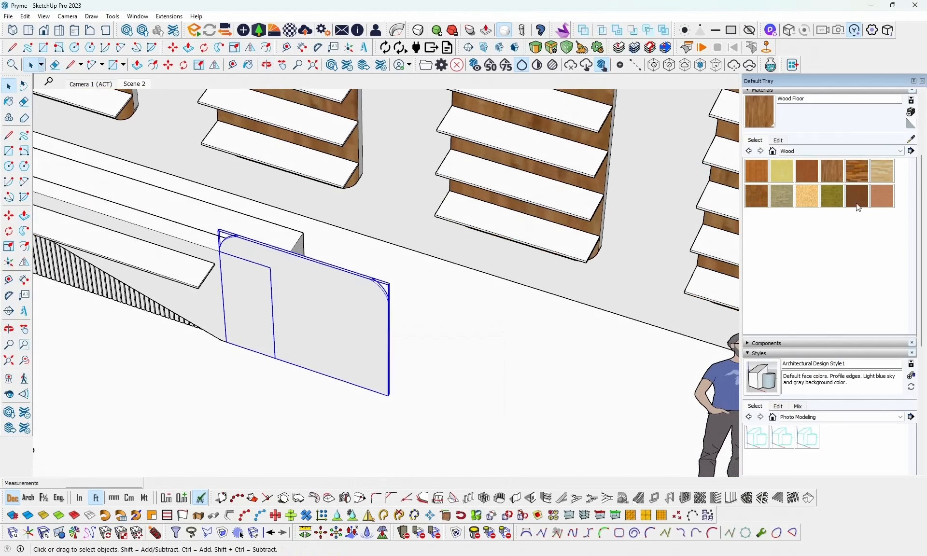
scroll(859, 232, up, 3)
click(911, 210)
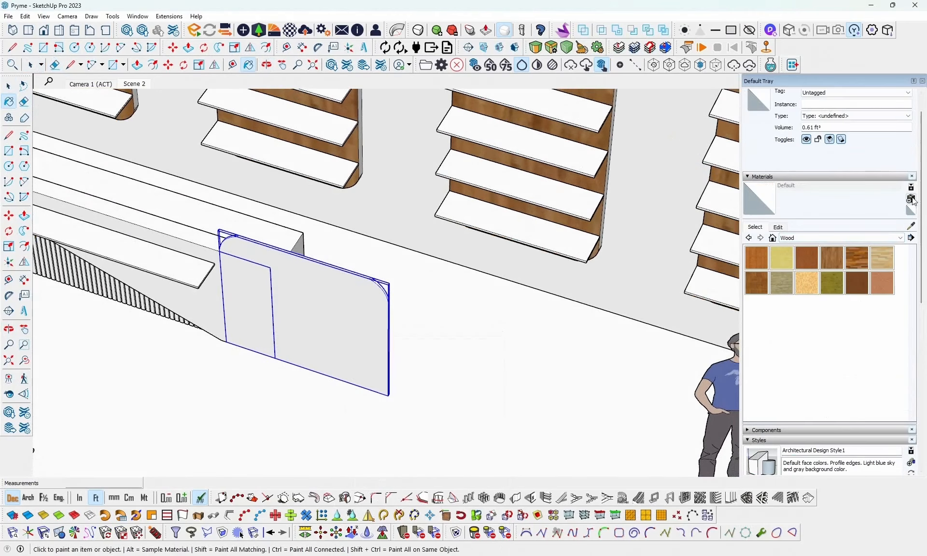
mouse_move(444, 258)
mouse_down()
mouse_move(432, 259)
mouse_move(447, 250)
mouse_move(438, 249)
mouse_move(471, 244)
mouse_move(434, 253)
mouse_up()
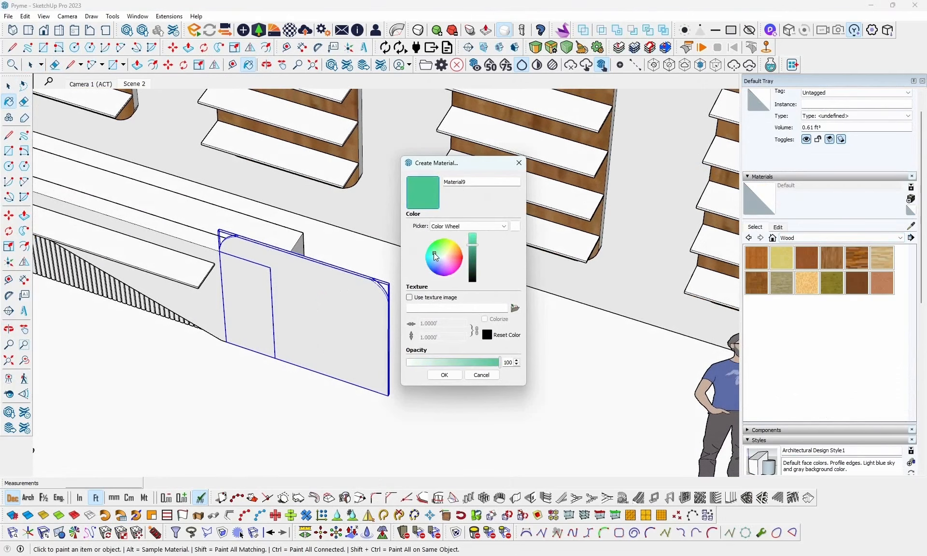
click(444, 375)
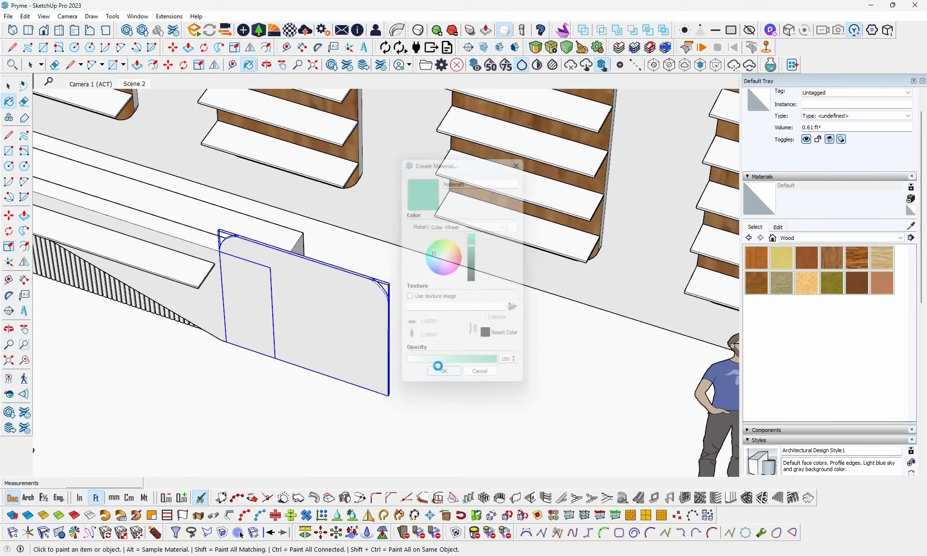
click(306, 296)
middle_drag(385, 331, 342, 312)
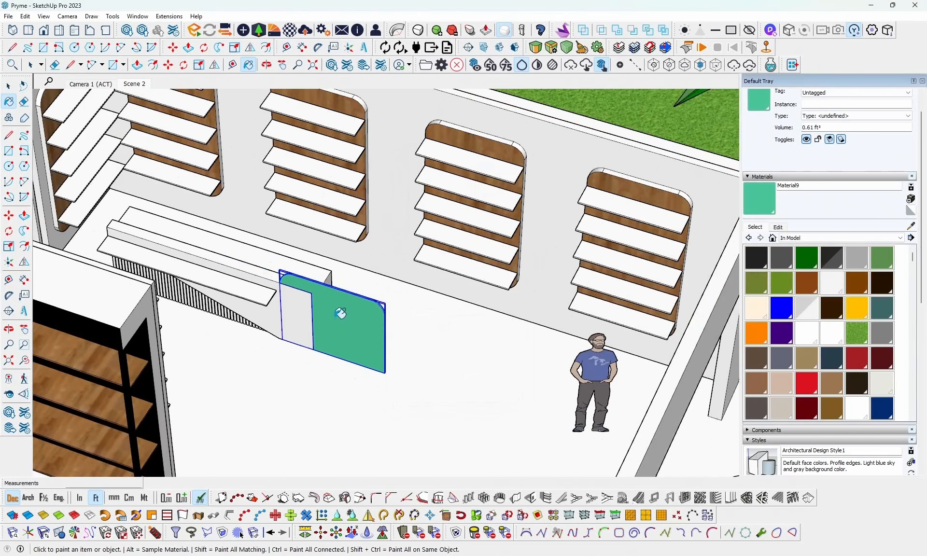
key(space)
middle_drag(484, 348, 511, 375)
click(268, 310)
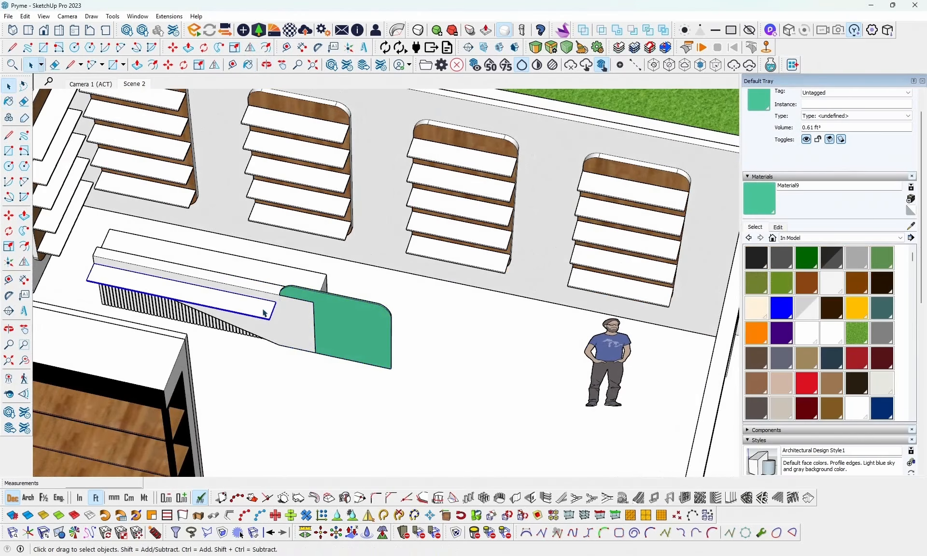
ctrl+click(288, 317)
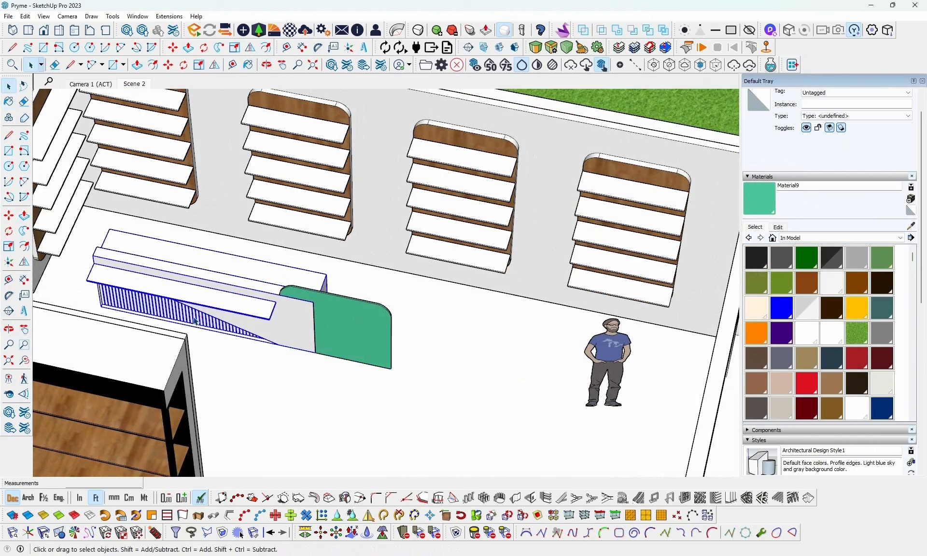
click(409, 295)
scroll(196, 296, up, 2)
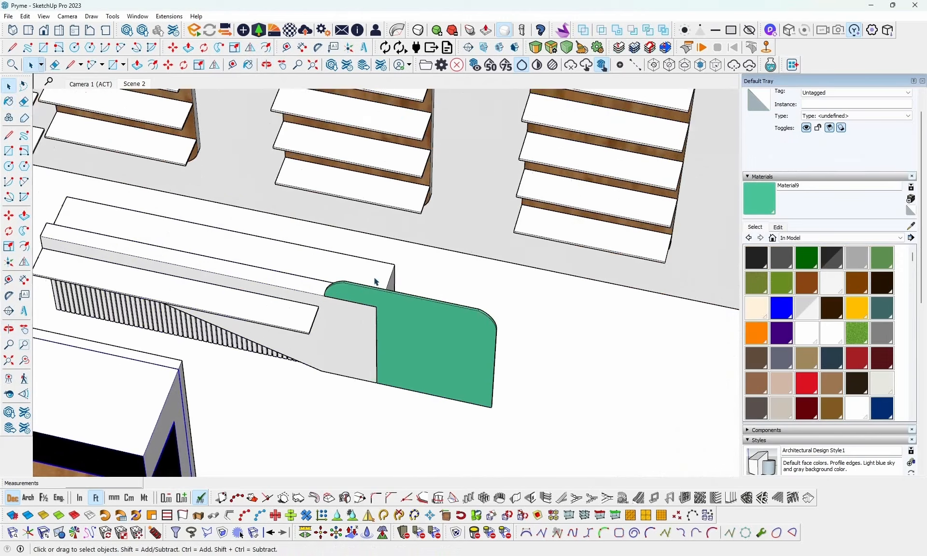
scroll(375, 281, down, 2)
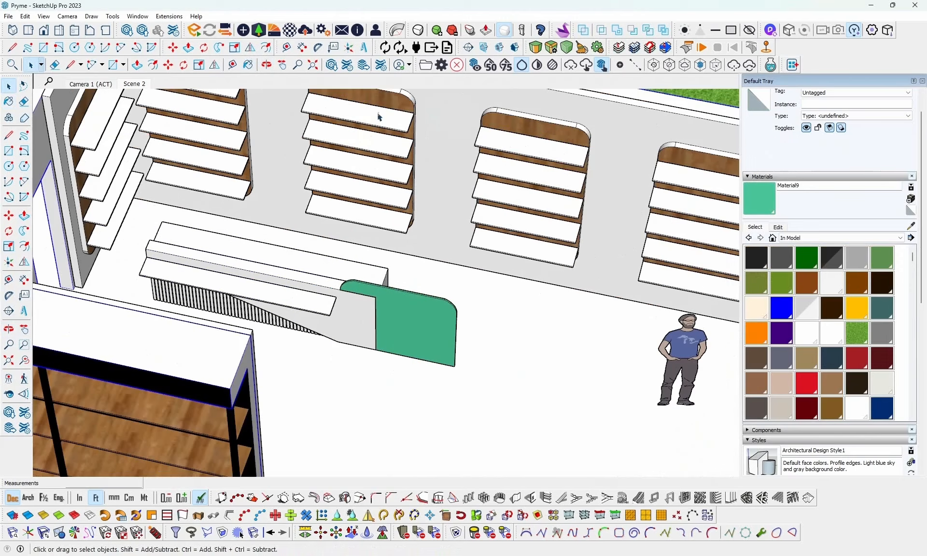
- Sample the Wood Floor material from the wall display and paint the slats on the counter front with it
click(910, 226)
click(690, 155)
scroll(210, 299, up, 3)
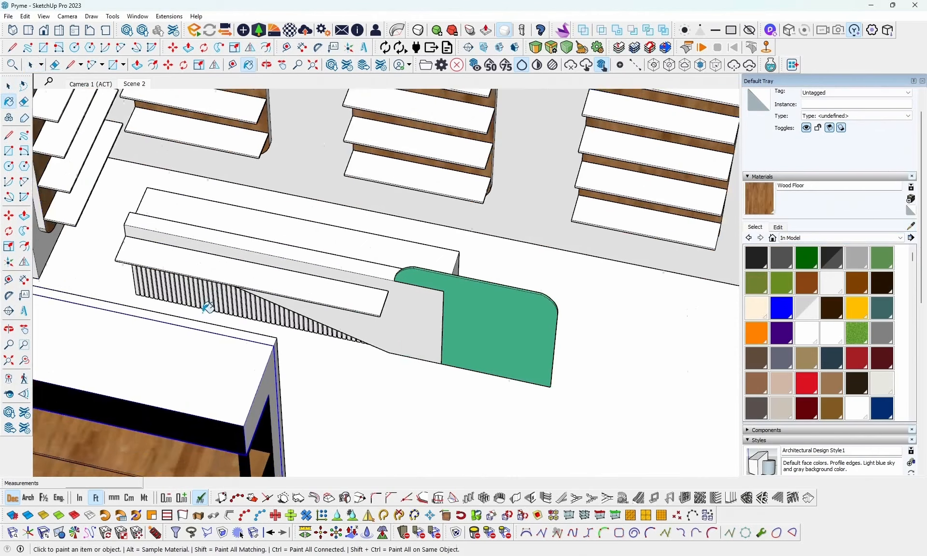
key(space)
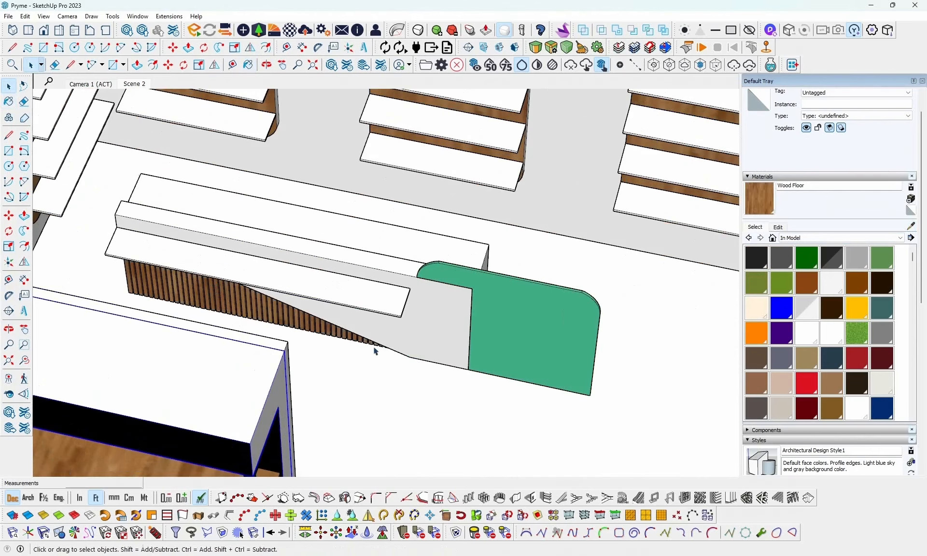
- Group the counter's front shelf, main body and rear worktop
click(357, 299)
ctrl+click(424, 325)
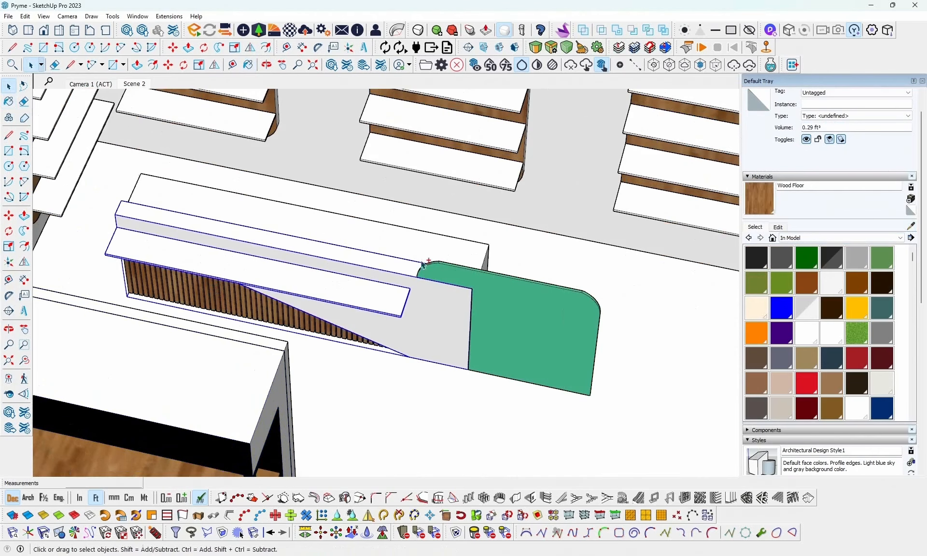
right_click(382, 300)
click(427, 393)
scroll(244, 270, down, 2)
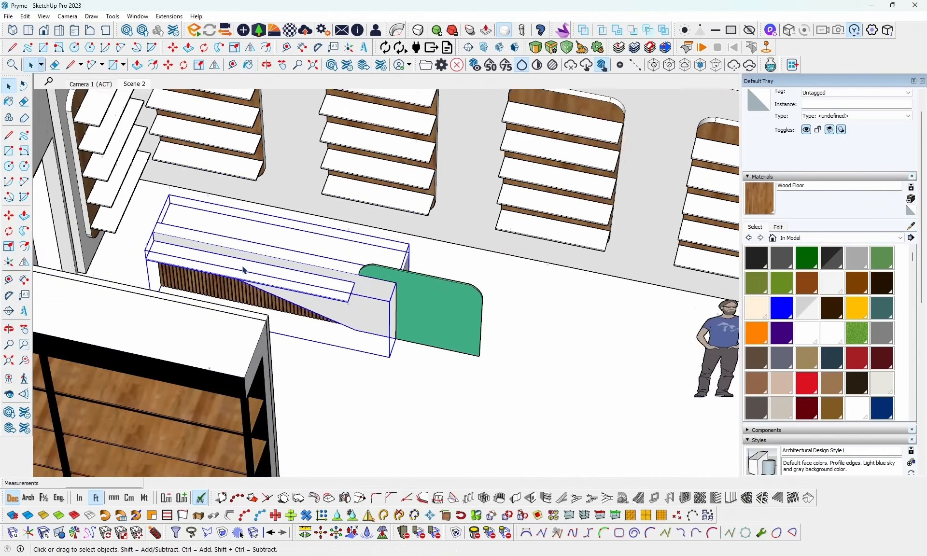
- Try to mirror the counter group to the other side of the green panel, and undo the mirroring and grouping
scroll(244, 270, down, 1)
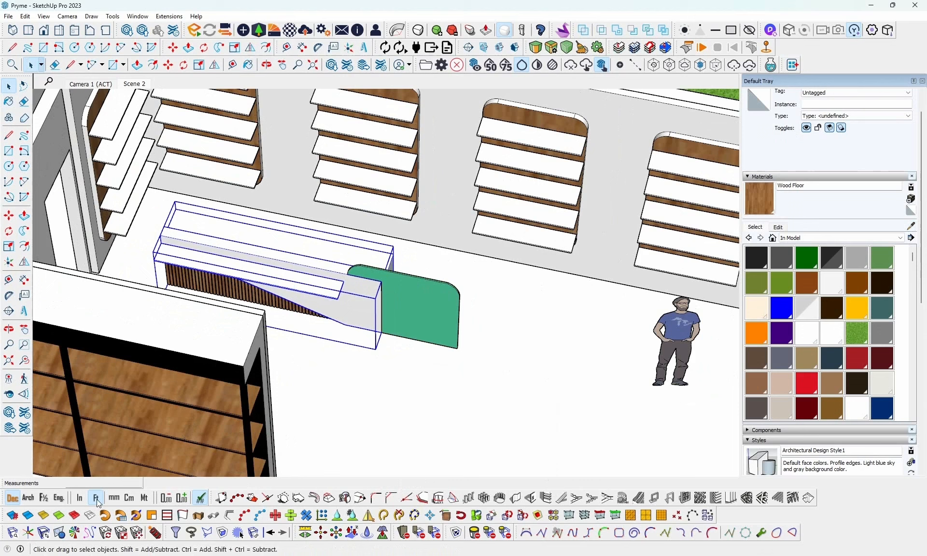
click(59, 536)
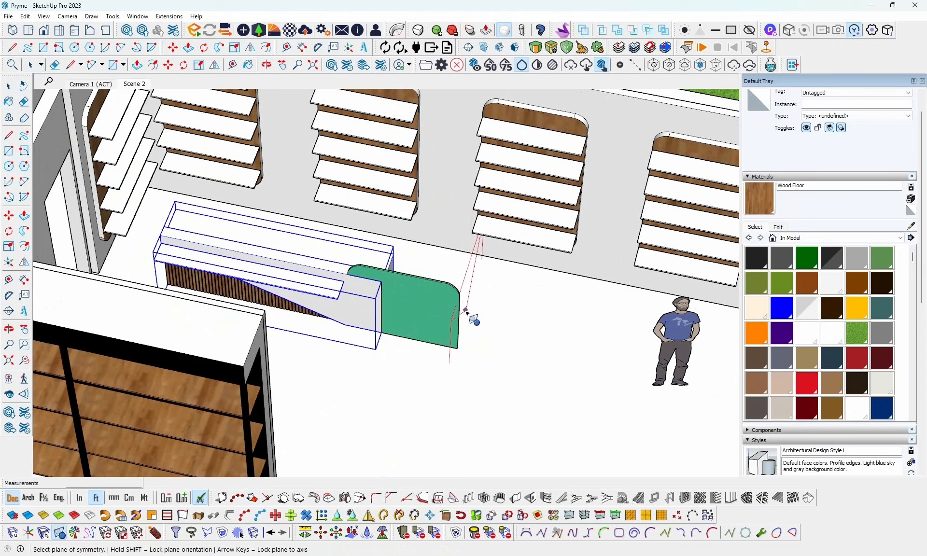
click(470, 314)
scroll(437, 313, down, 3)
middle_drag(451, 317, 646, 368)
middle_drag(562, 273, 289, 256)
scroll(587, 290, up, 1)
scroll(599, 295, up, 2)
middle_drag(654, 318, 657, 233)
scroll(688, 222, up, 2)
scroll(511, 335, down, 3)
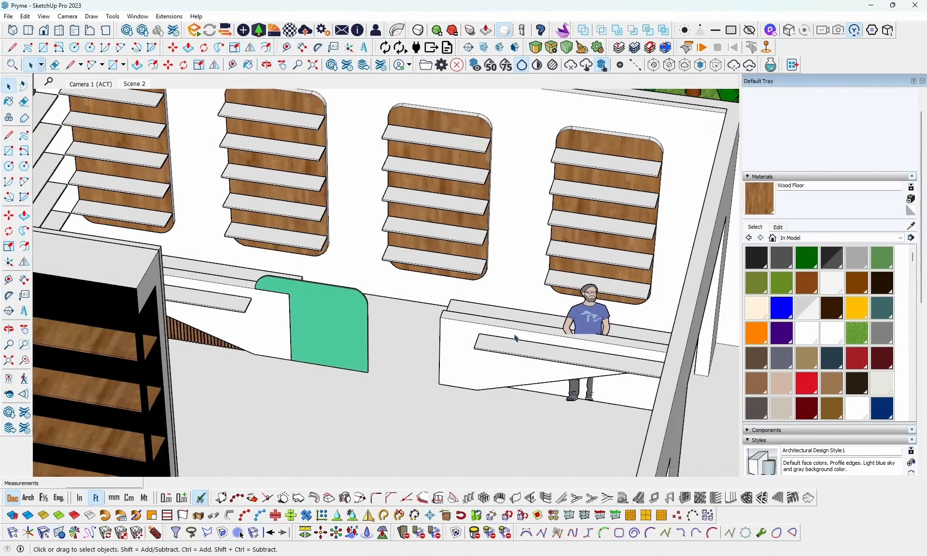
middle_drag(511, 335, 617, 372)
key(ctrl+z)
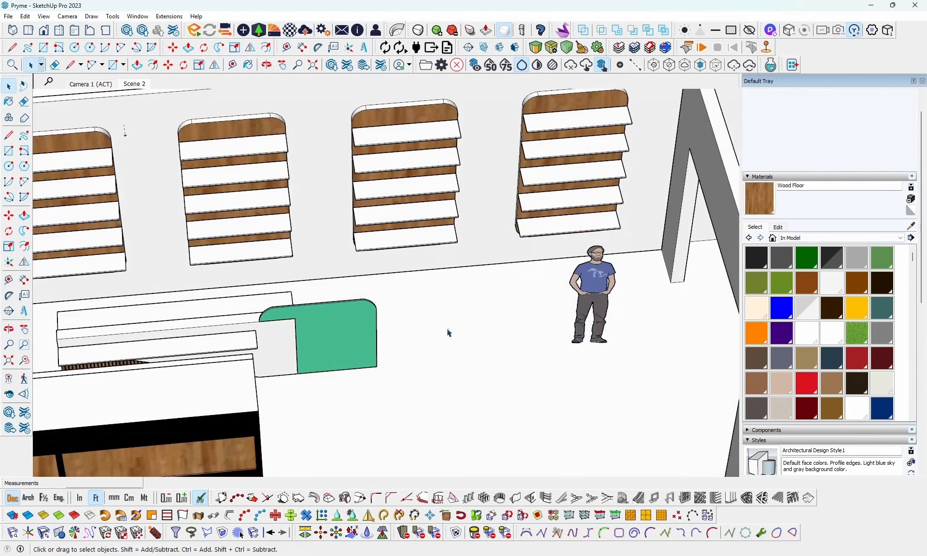
- Examine the counter's slats, front shelf and main body individually to see which parts are separate objects
middle_drag(448, 333, 411, 362)
click(143, 349)
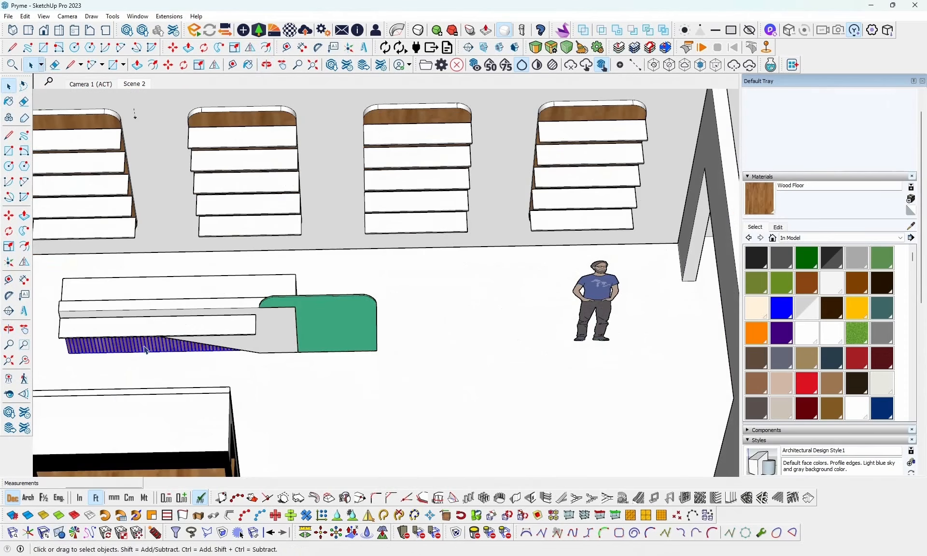
click(198, 331)
double_click(197, 332)
click(264, 344)
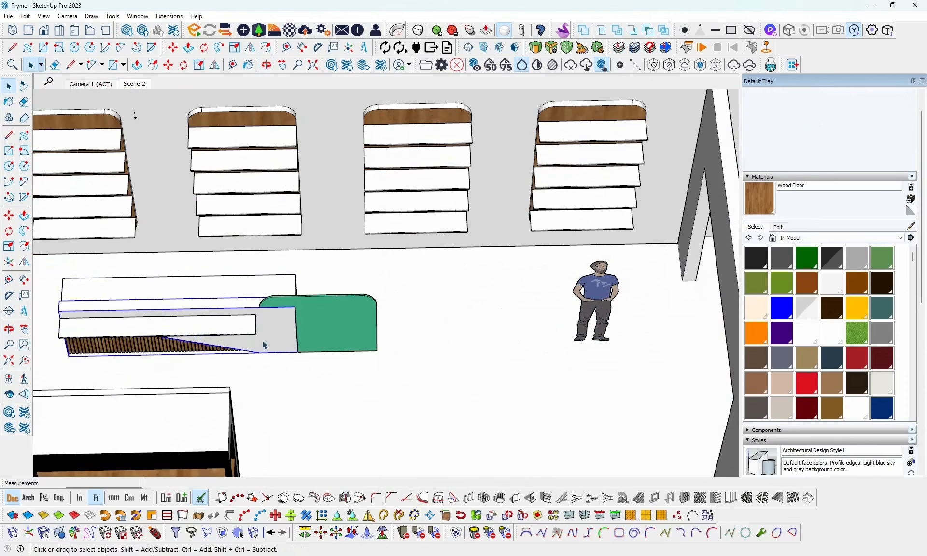
middle_drag(228, 344, 206, 341)
click(174, 341)
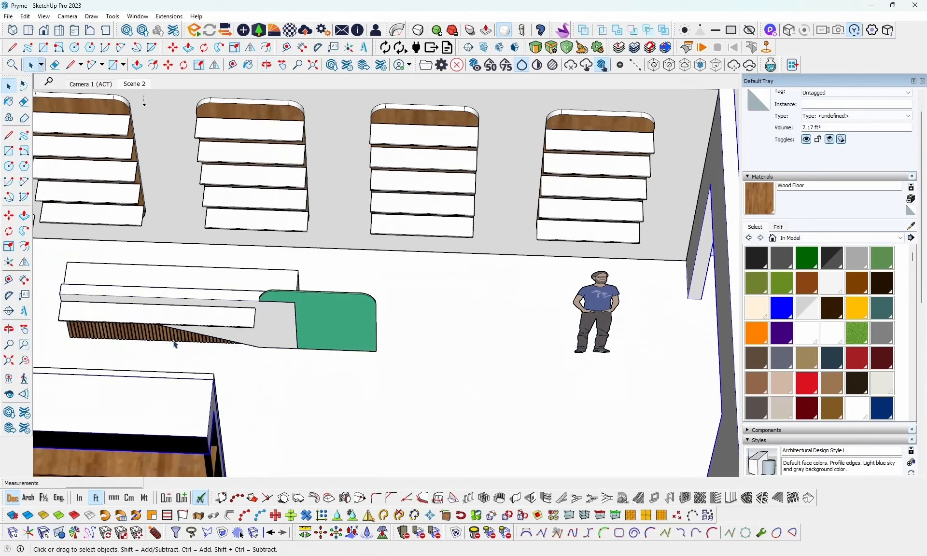
- Group the counter's wooden slats, front shelf, main body and rear worktop together
click(85, 334)
scroll(88, 335, up, 4)
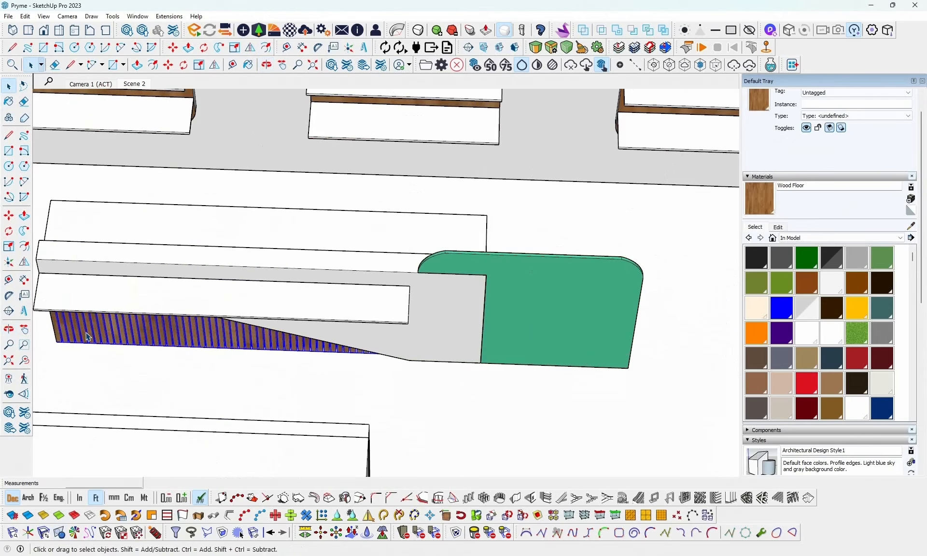
shift+click(116, 302)
shift+click(440, 334)
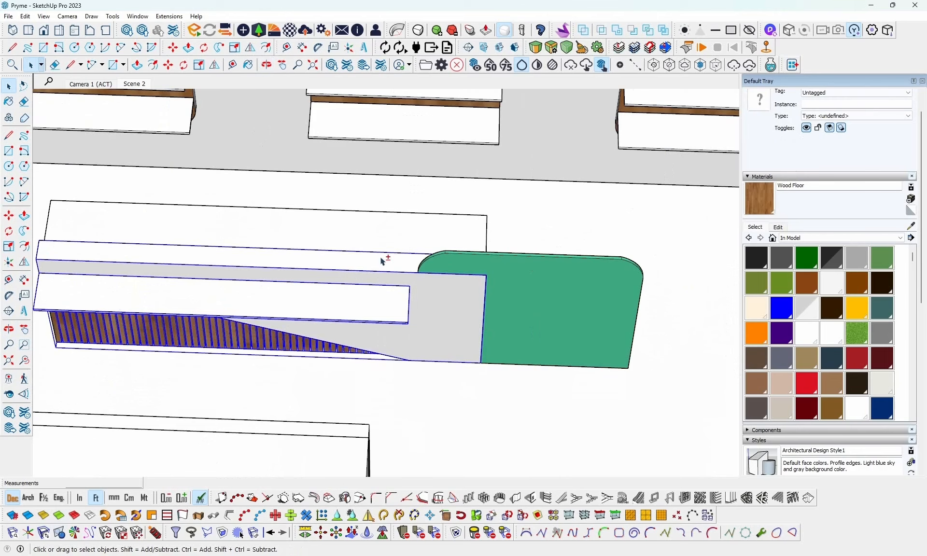
right_click(387, 240)
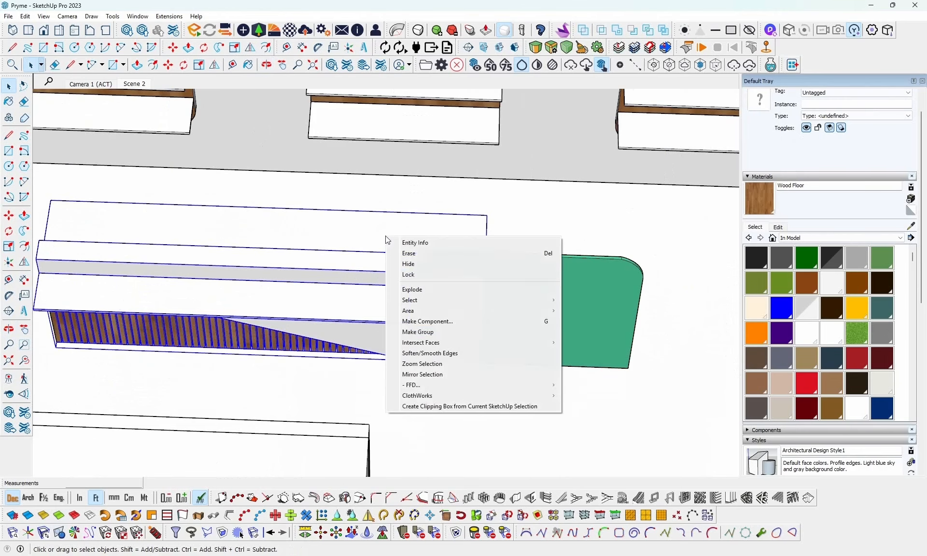
click(445, 336)
- Mirror a copy of the counter group about a vertical plane near the green panel's free end
scroll(299, 344, down, 5)
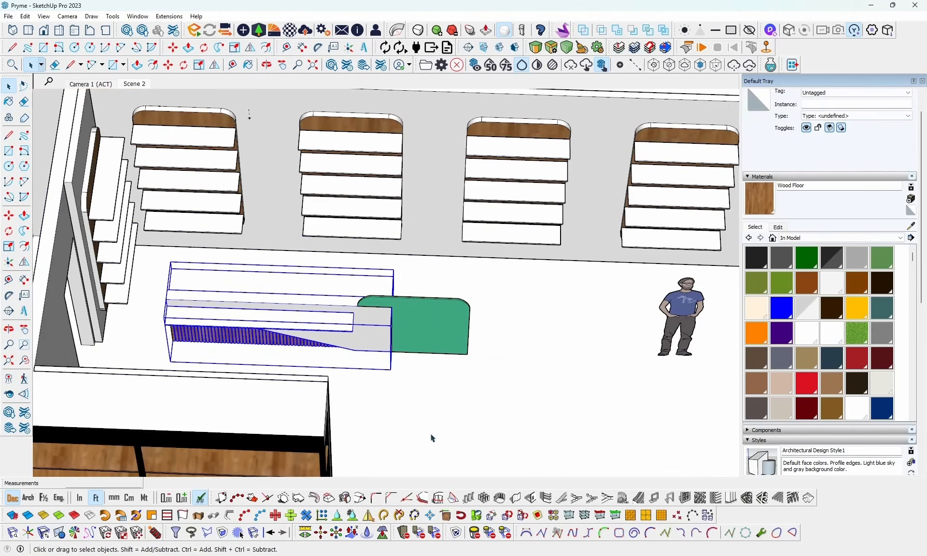
click(59, 533)
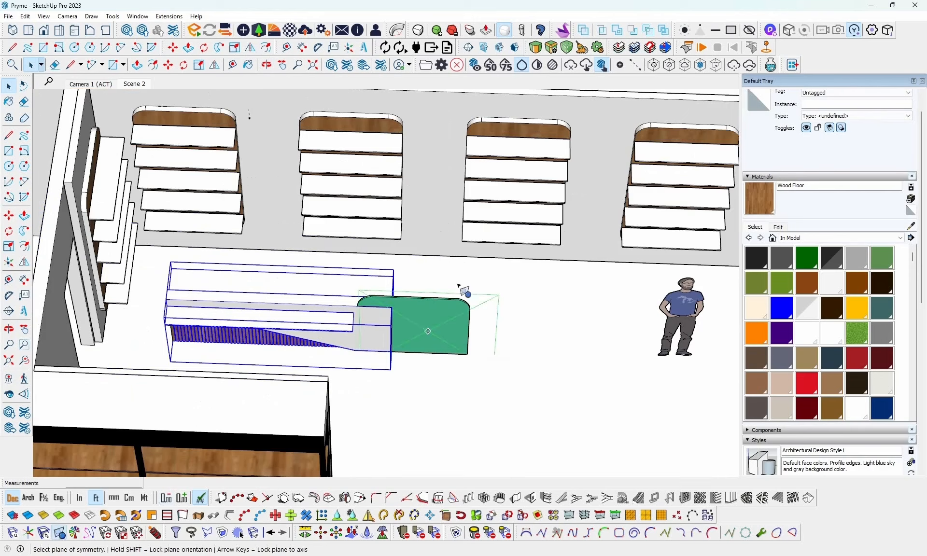
click(461, 311)
key(m)
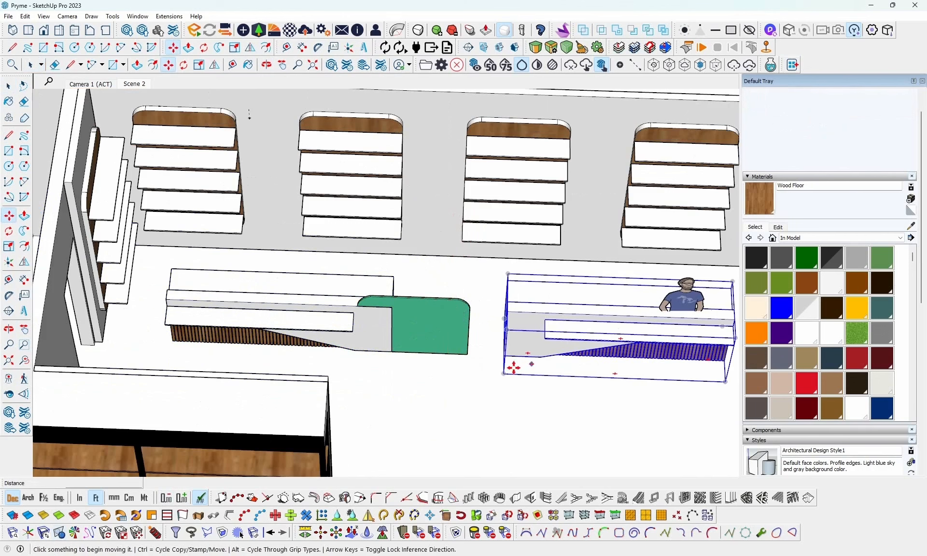
click(502, 372)
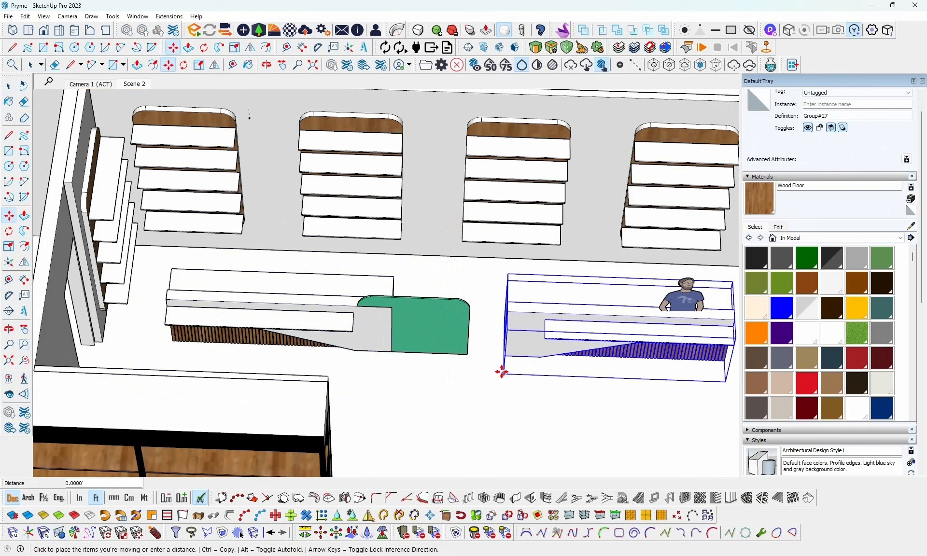
click(502, 372)
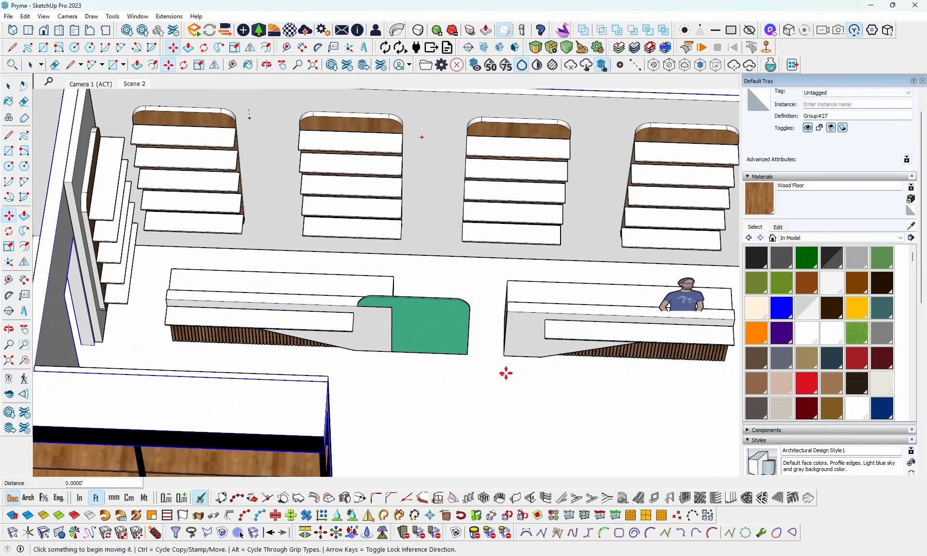
- Move the mirrored counter about 1.38 ft along its length so its end meets the green panel's free end
click(505, 332)
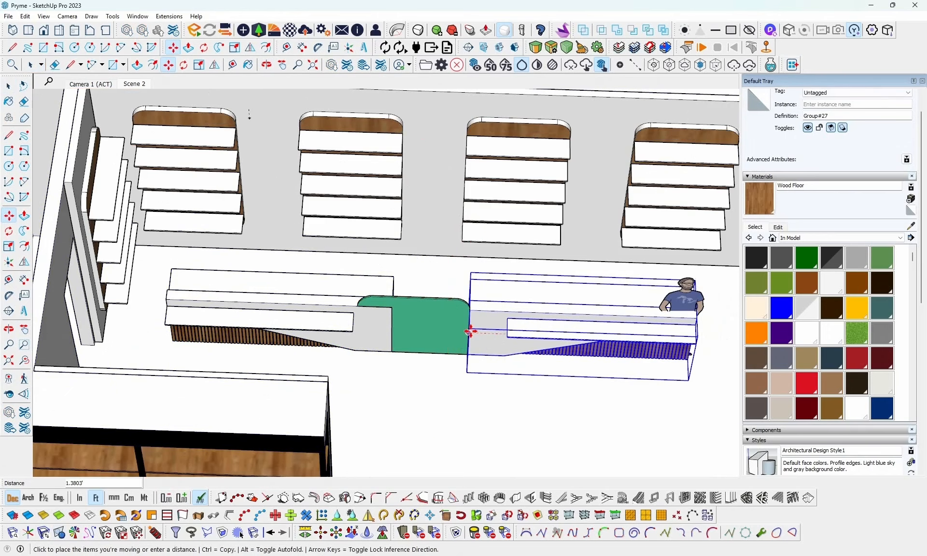
click(468, 331)
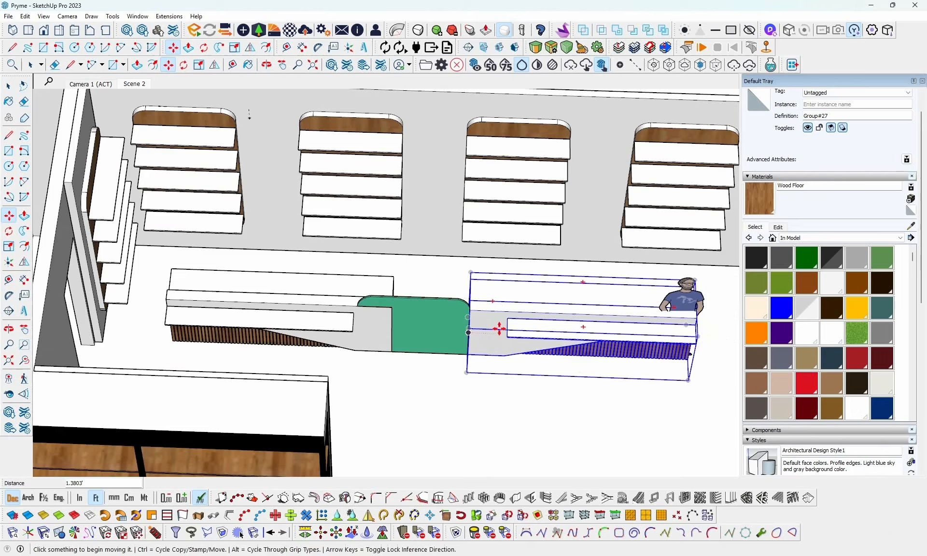
middle_drag(496, 327, 696, 475)
- Compare the two counters and the green center panel with the reference image of the reception area
key(alt+Tab)
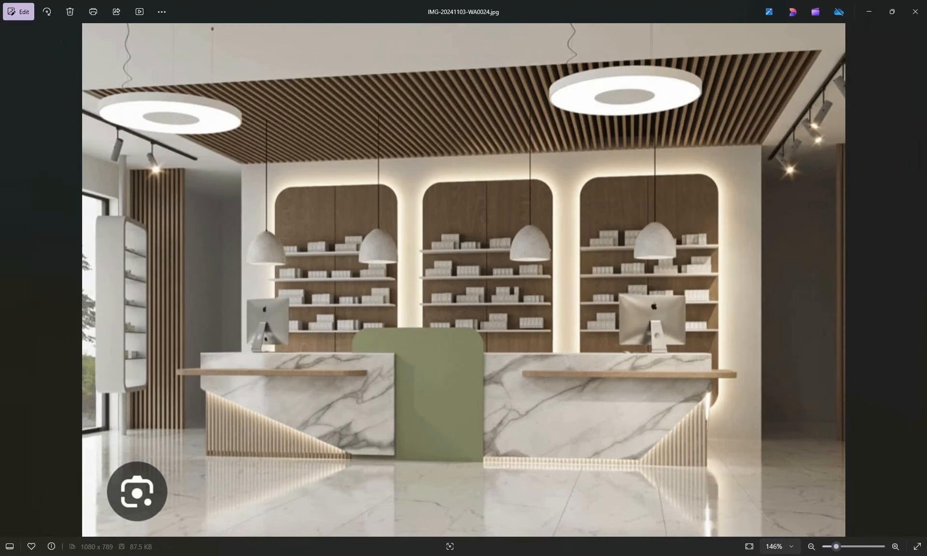
key(alt+Tab)
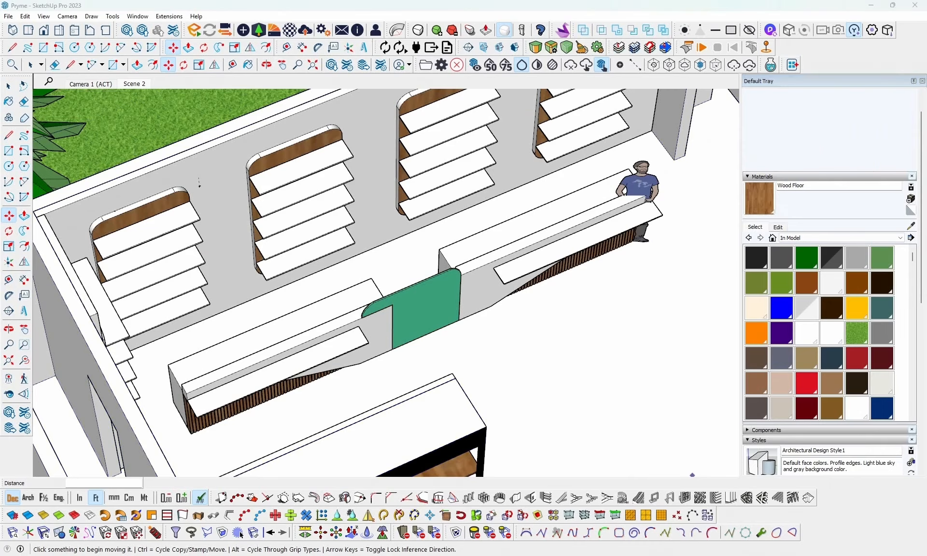
key(alt+Tab)
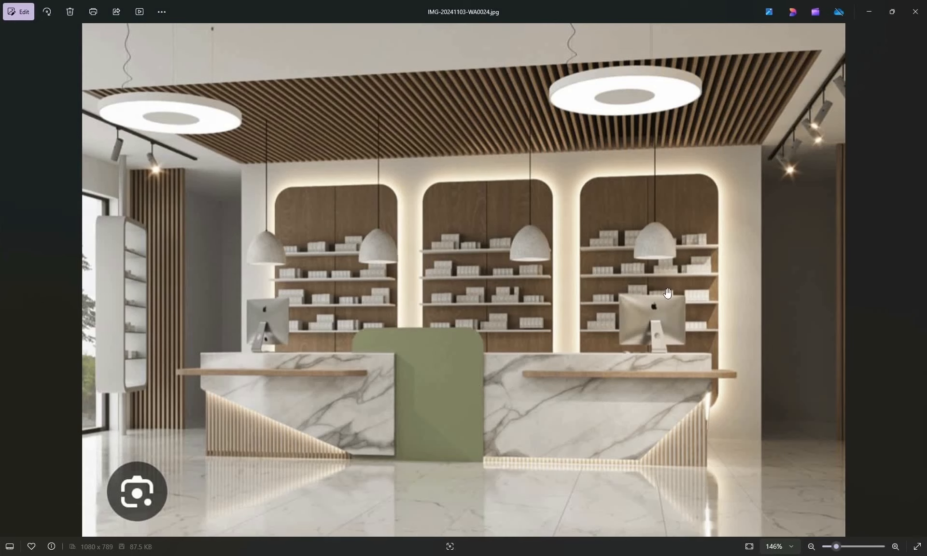
click(880, 12)
mouse_move(480, 265)
middle_down()
mouse_move(534, 263)
mouse_move(442, 290)
middle_up()
scroll(520, 292, up, 3)
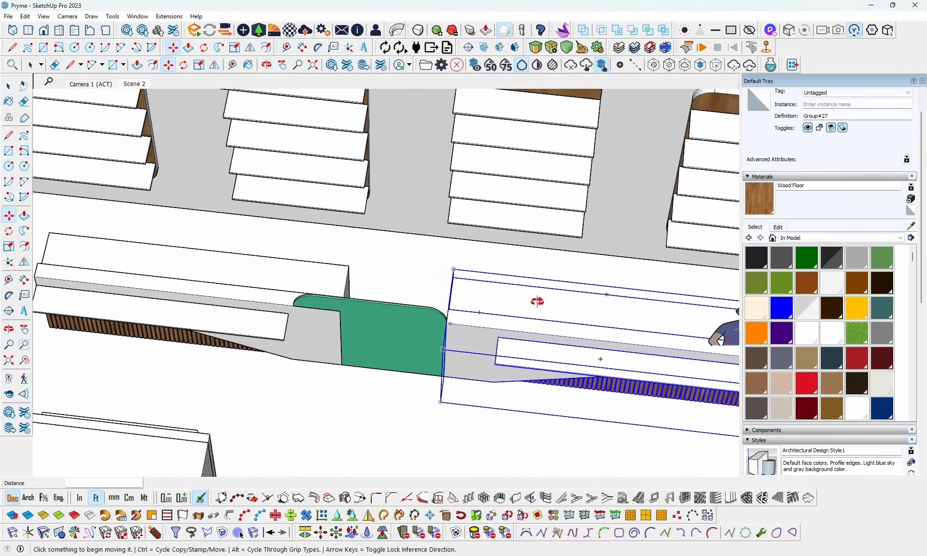
- Move the mirrored counter about 0.08 ft across the green panel's thickness so its front corner lies at the panel's rear edge
middle_drag(536, 304, 581, 347)
scroll(424, 352, up, 5)
scroll(426, 350, up, 2)
scroll(480, 349, down, 1)
middle_drag(508, 337, 678, 321)
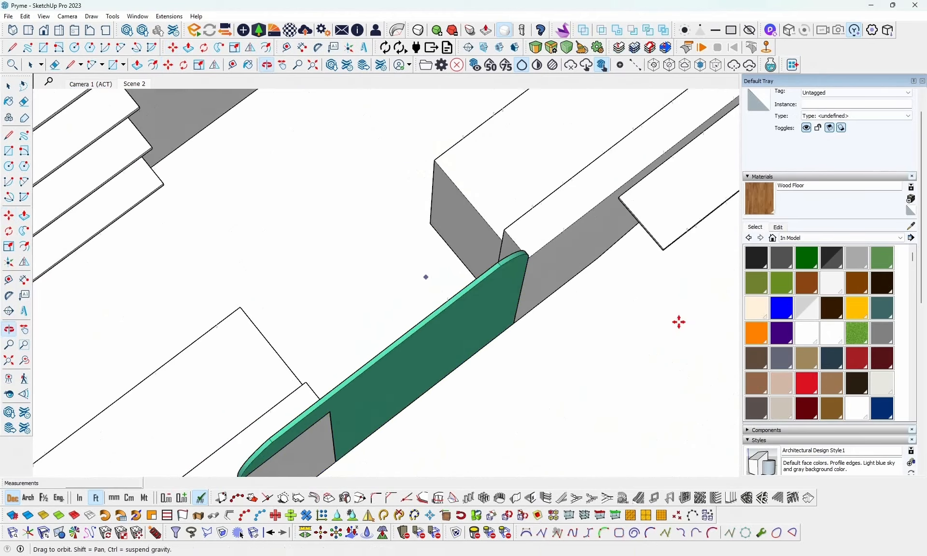
middle_drag(517, 261, 629, 239)
scroll(410, 248, down, 2)
scroll(389, 255, up, 5)
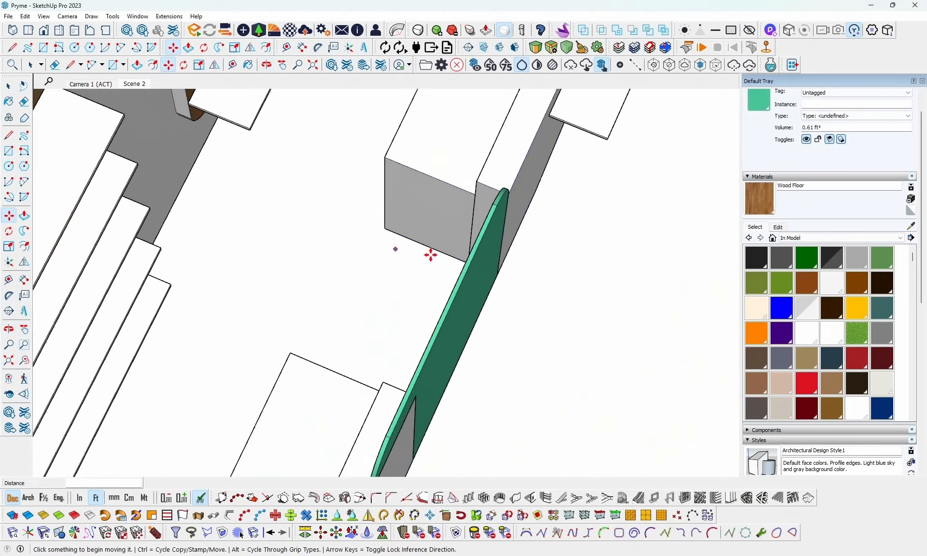
middle_drag(538, 242, 296, 291)
key(m)
key(space)
click(411, 341)
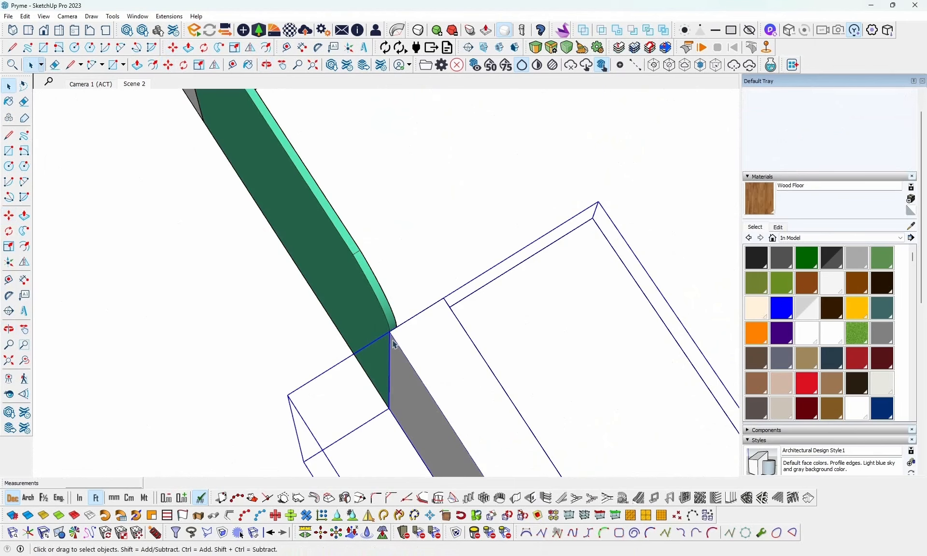
key(m)
click(392, 332)
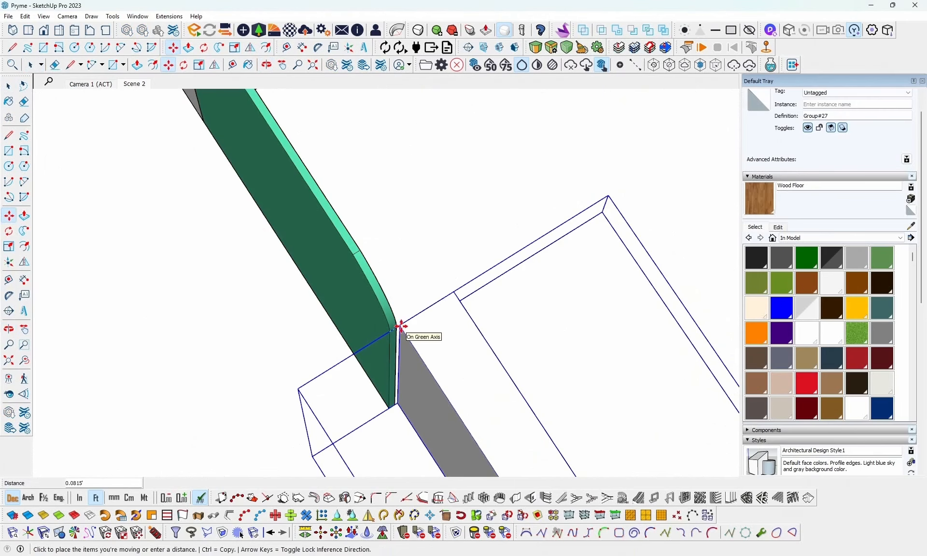
middle_drag(399, 326, 554, 270)
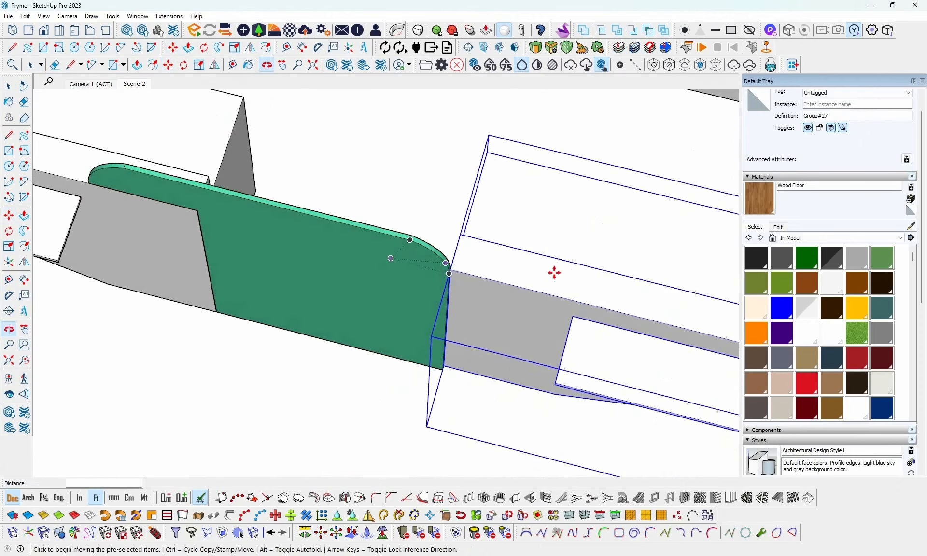
- Move the mirrored counter about 1.21 ft along the green panel so its end overlaps behind the panel
click(454, 263)
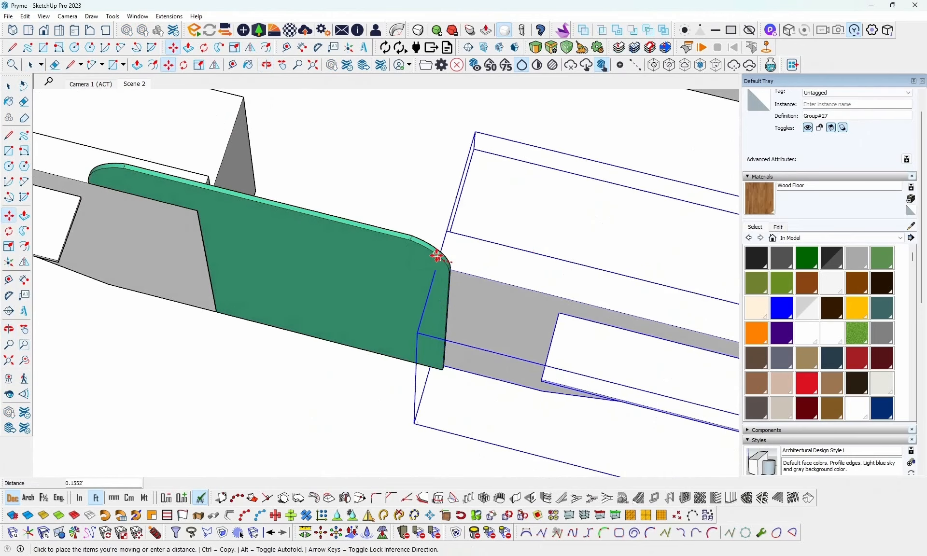
click(352, 212)
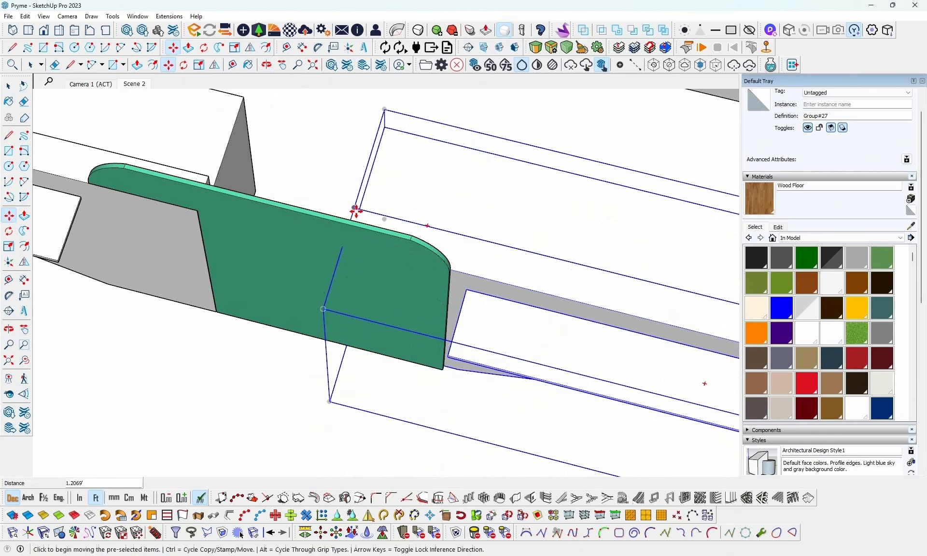
middle_drag(354, 211, 428, 147)
key(space)
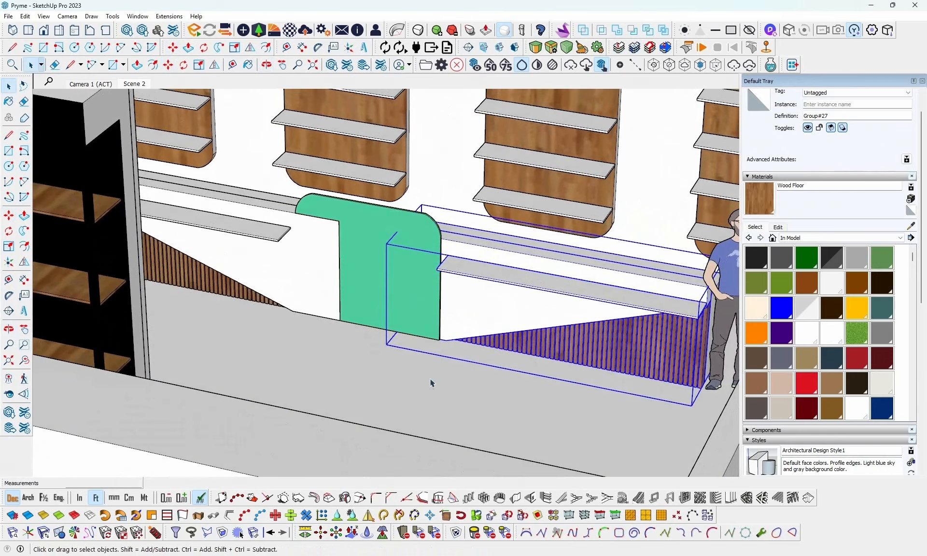
click(431, 383)
mouse_move(431, 383)
middle_down()
mouse_move(546, 317)
mouse_move(345, 352)
mouse_move(430, 395)
middle_up()
- Mirror a copy of the rear counter about a vertical lengthwise plane, placing it near the opposite wall shelves
middle_drag(385, 363, 314, 306)
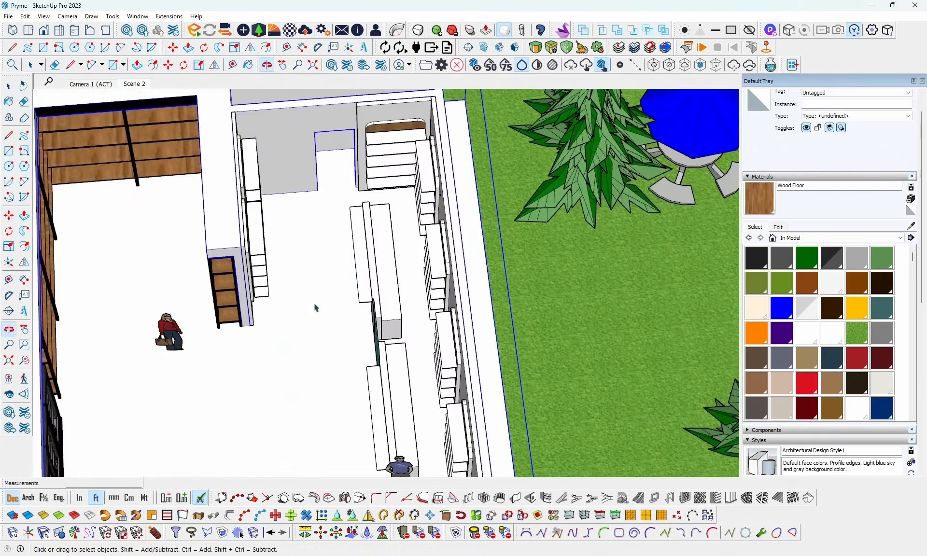
click(352, 250)
middle_drag(352, 250, 351, 239)
scroll(364, 255, up, 2)
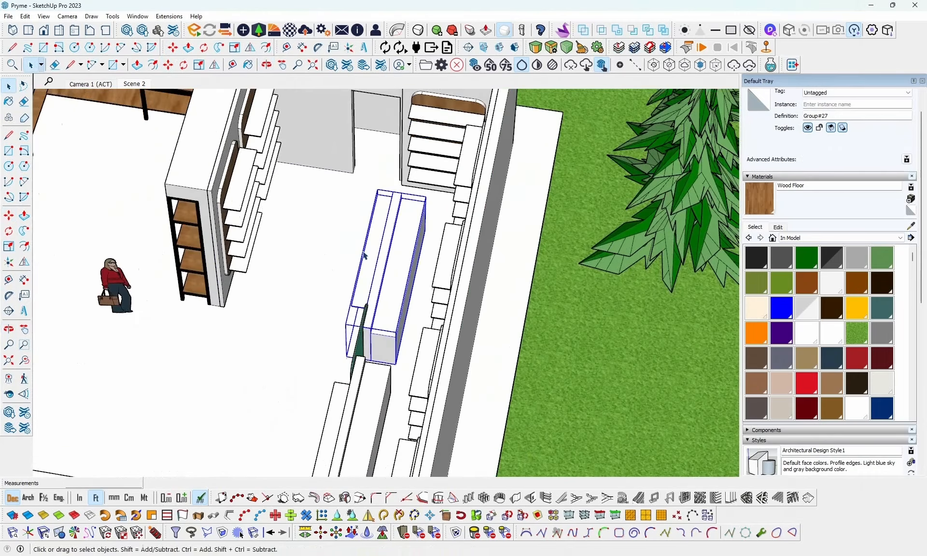
click(59, 532)
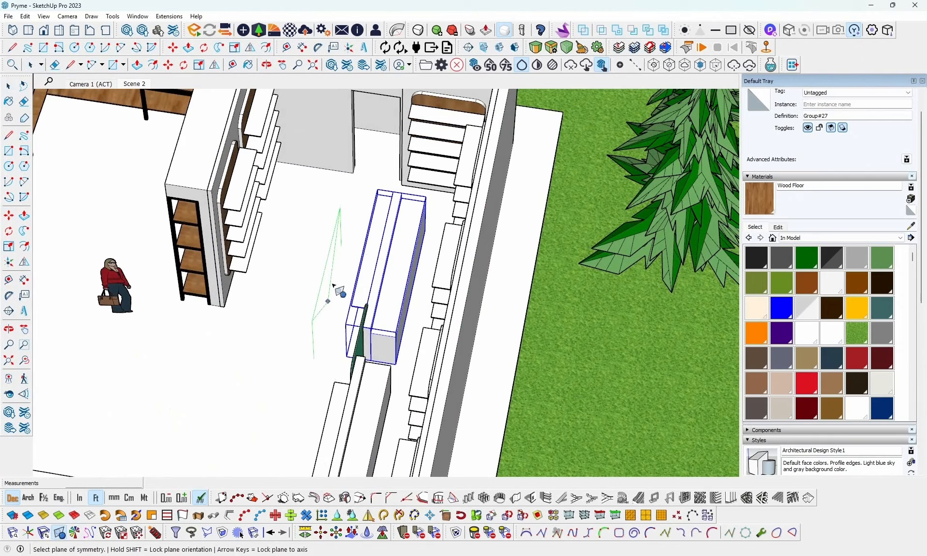
middle_drag(343, 265, 307, 287)
key(space)
scroll(243, 275, up, 3)
- Move the new counter copy about 2.19 ft away from the opposite wall shelves
click(261, 272)
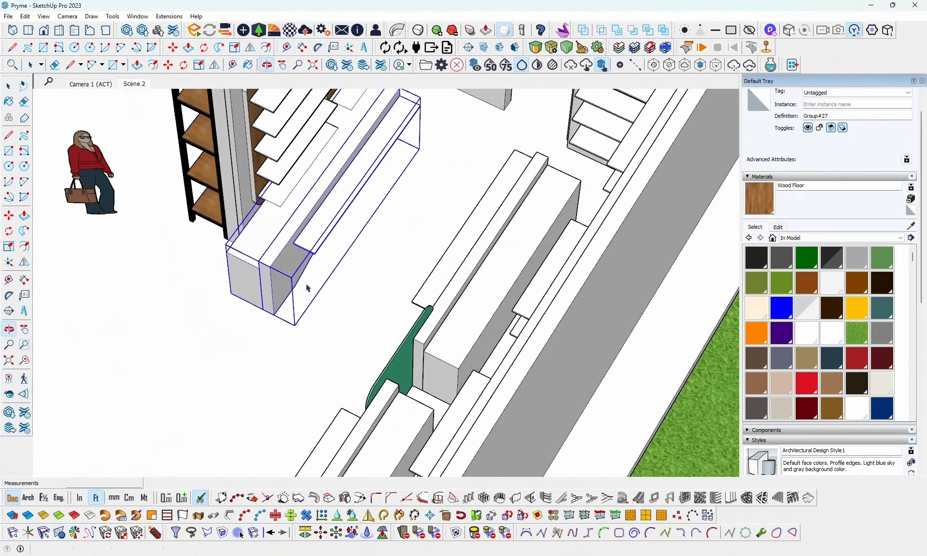
key(m)
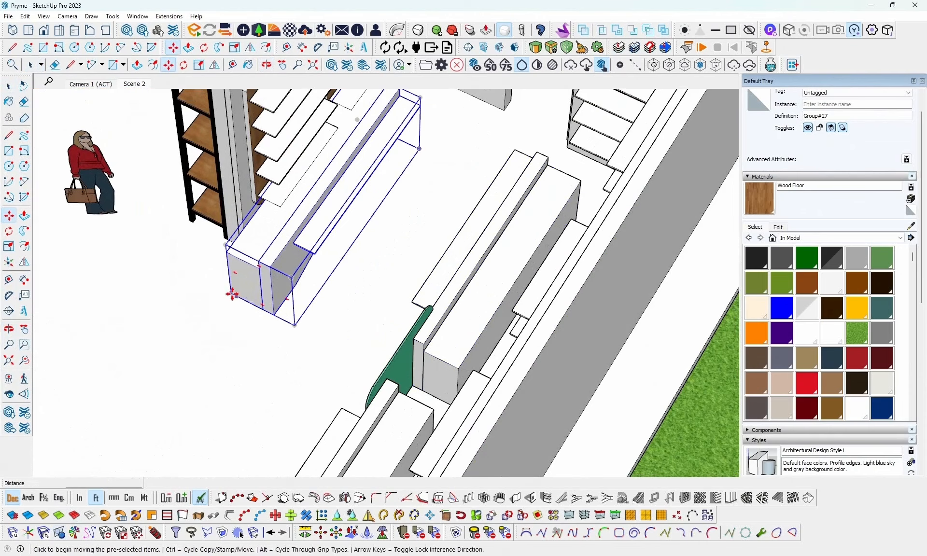
click(231, 292)
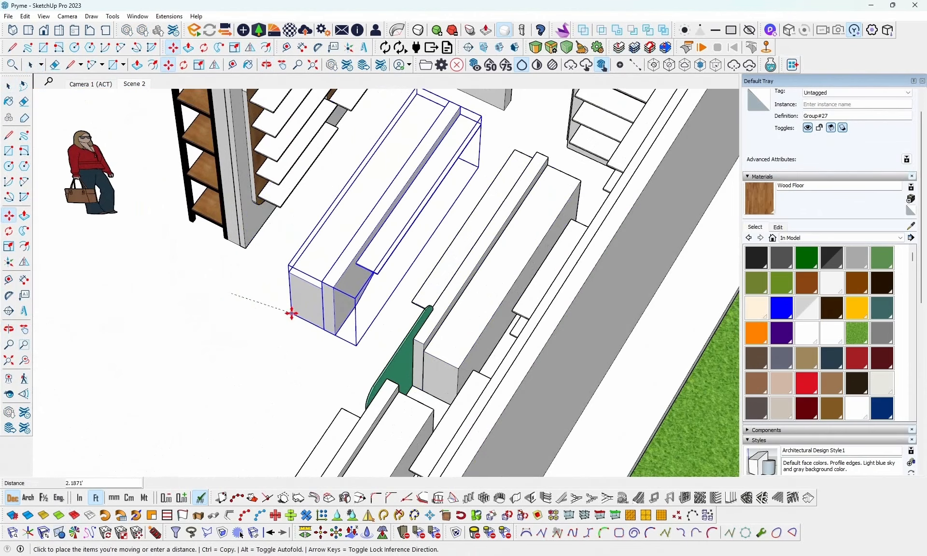
click(291, 314)
middle_drag(365, 269, 186, 298)
scroll(186, 297, down, 2)
scroll(430, 242, up, 2)
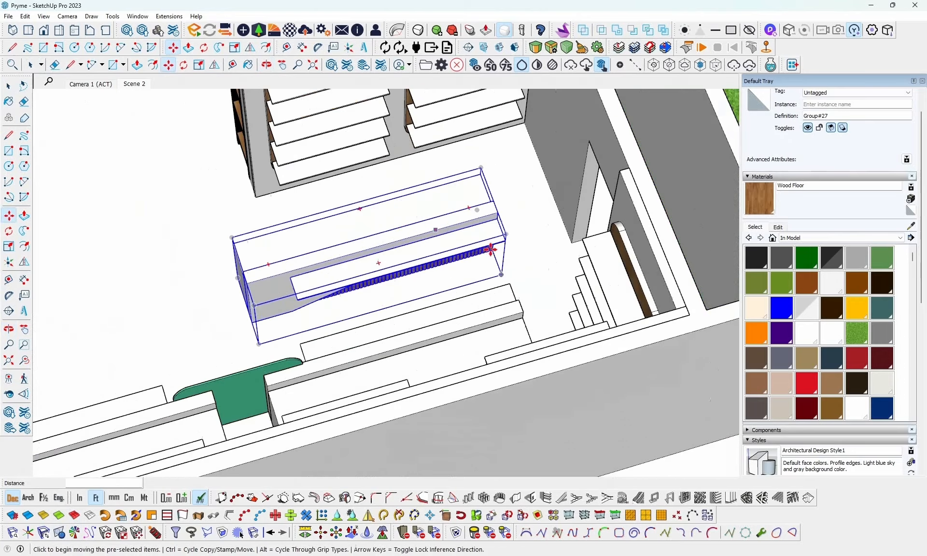
- Move the copied counter about 2.22 ft along its length toward the rear wall
click(503, 274)
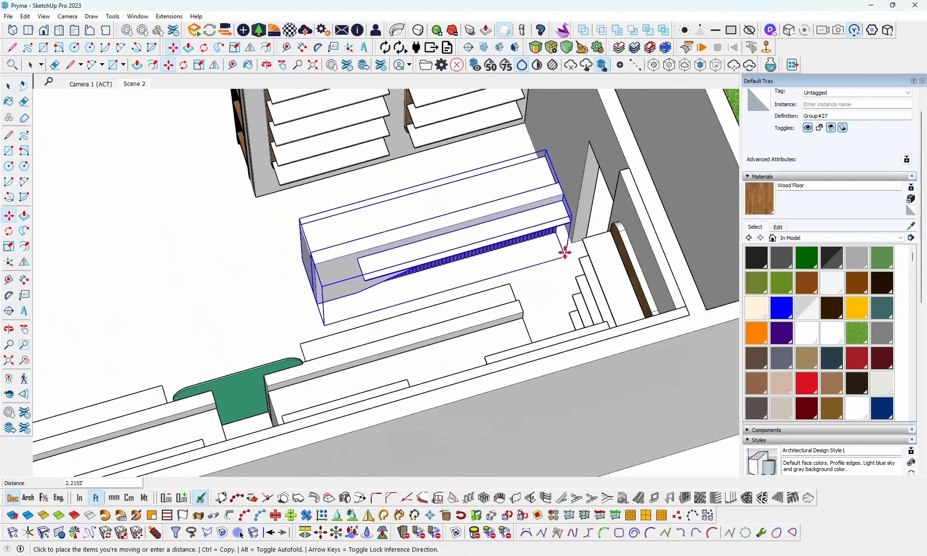
click(567, 252)
middle_drag(471, 193, 393, 118)
scroll(394, 118, up, 1)
scroll(354, 296, down, 1)
scroll(381, 116, up, 4)
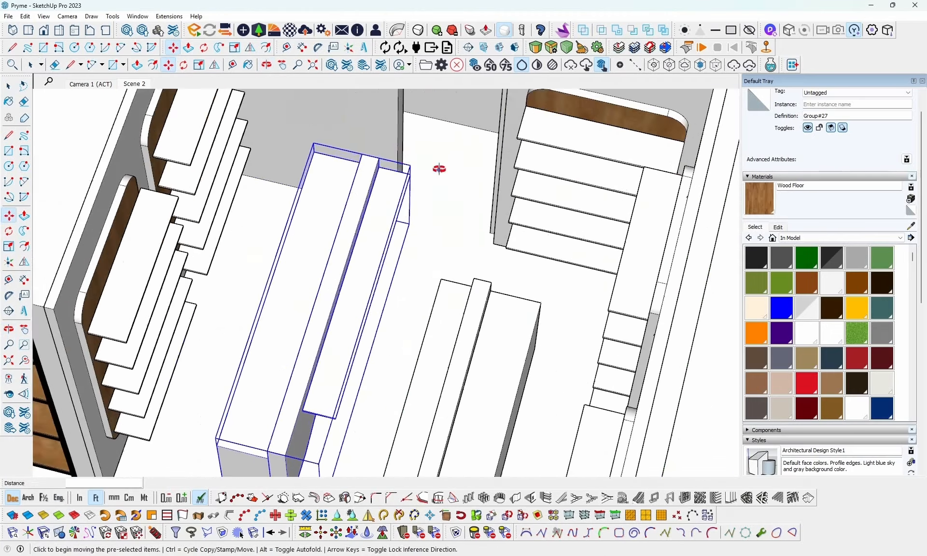
- Shift the copied counter slightly from its front shelf corner to adjust its position near the rear doorway
middle_drag(438, 169, 352, 177)
scroll(430, 193, up, 2)
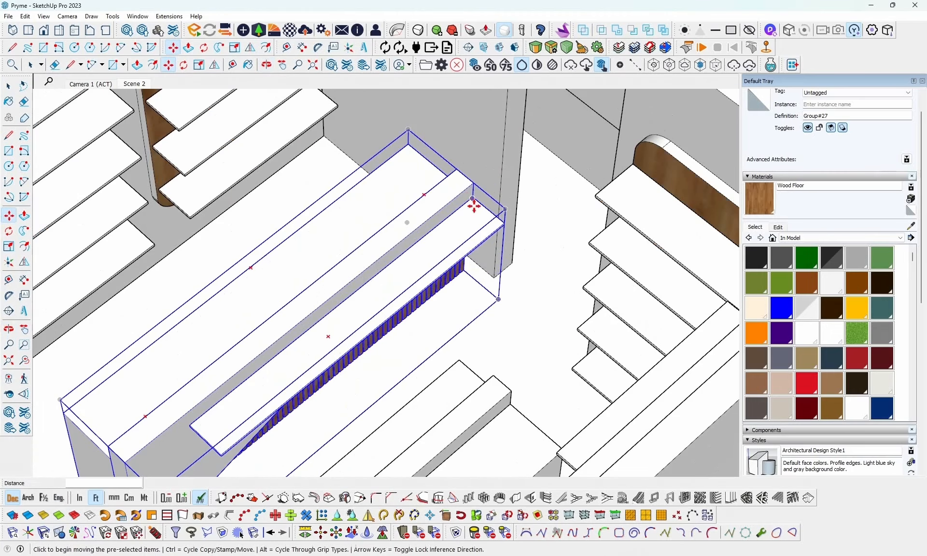
click(505, 225)
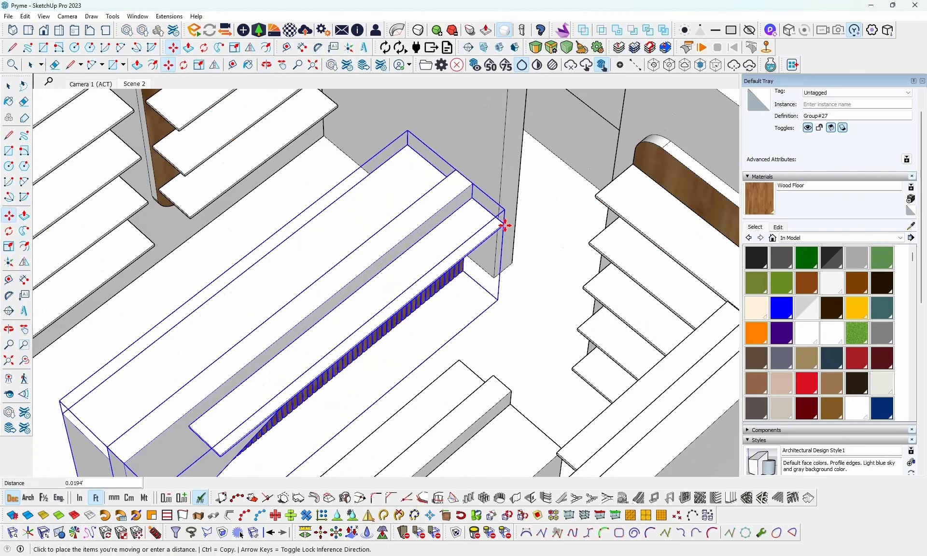
click(500, 201)
scroll(505, 217, down, 2)
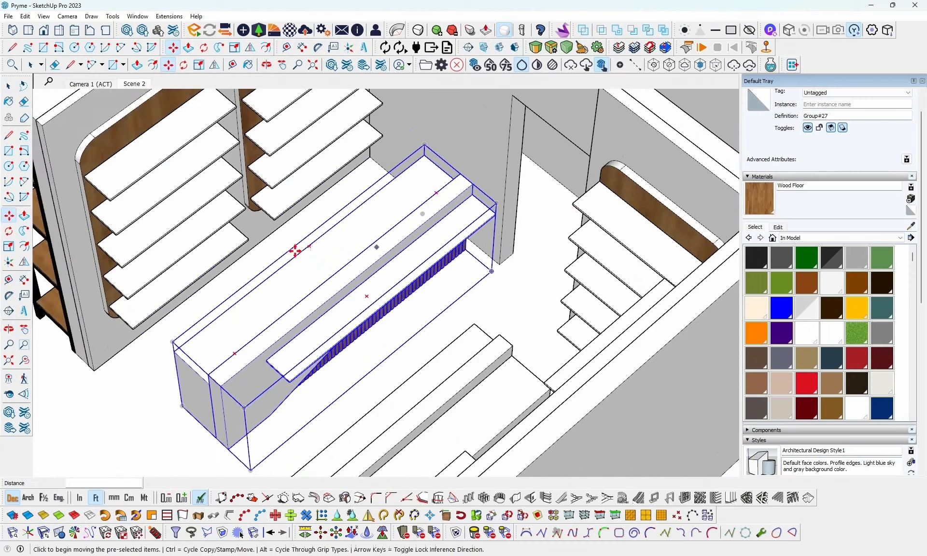
middle_drag(293, 250, 477, 366)
scroll(464, 203, down, 3)
scroll(489, 240, up, 3)
mouse_move(502, 262)
middle_down()
mouse_move(403, 253)
mouse_move(424, 270)
mouse_move(377, 247)
mouse_move(509, 251)
middle_up()
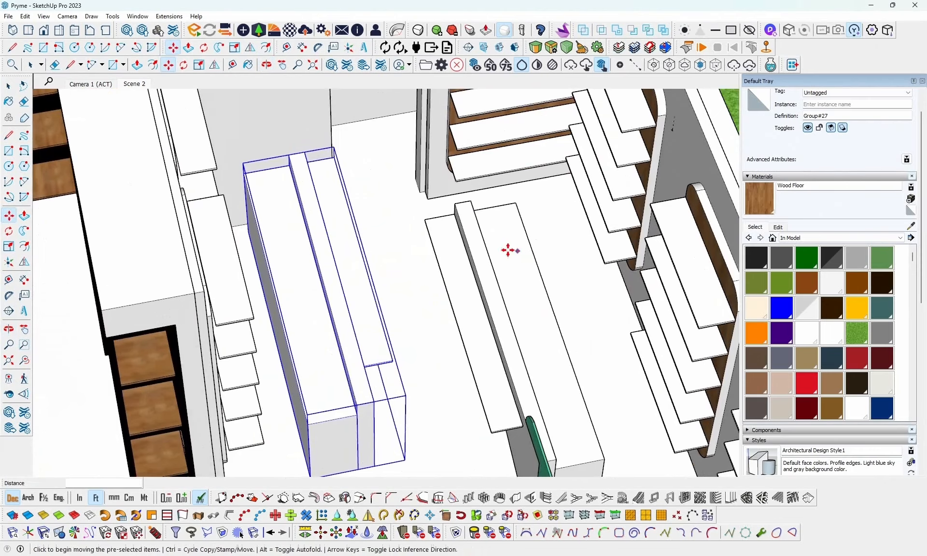
scroll(503, 249, down, 3)
key(space)
scroll(404, 200, down, 3)
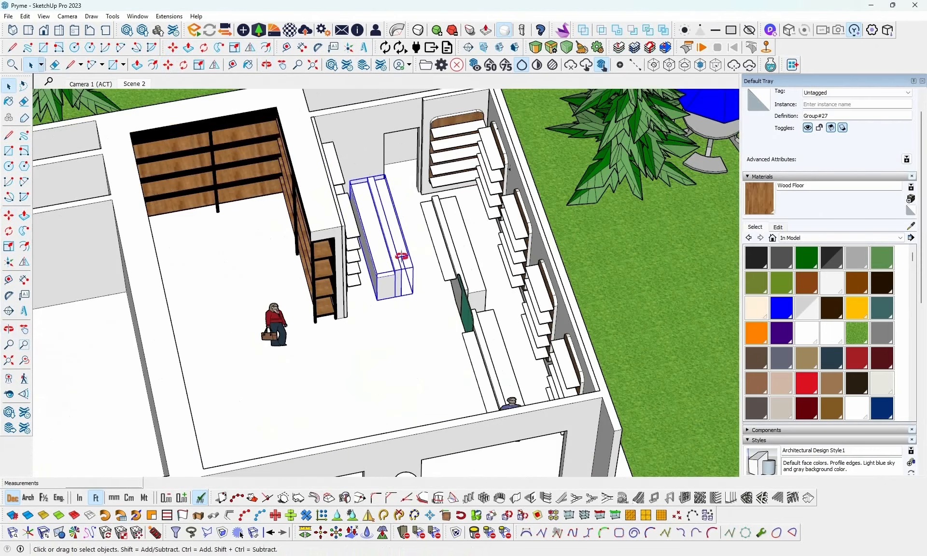
- Move both reception counters and the green center panel together about 0.5 ft toward the wall shelves behind them
middle_drag(403, 256, 457, 347)
scroll(468, 328, up, 2)
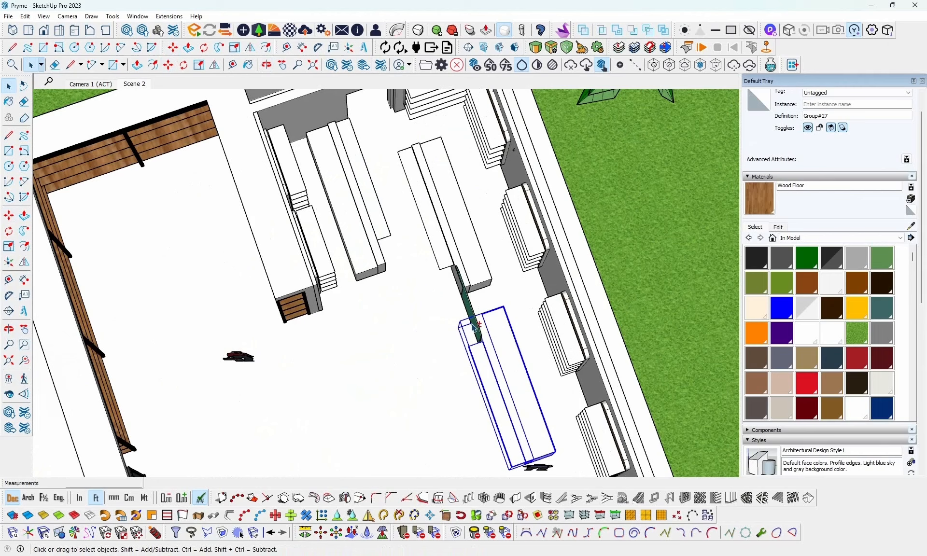
shift+click(471, 263)
middle_drag(473, 259, 488, 254)
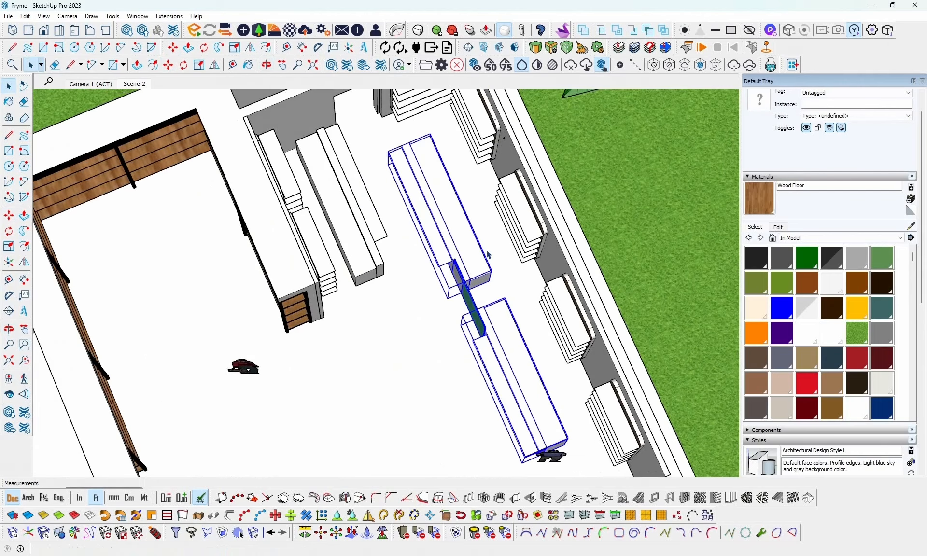
key(m)
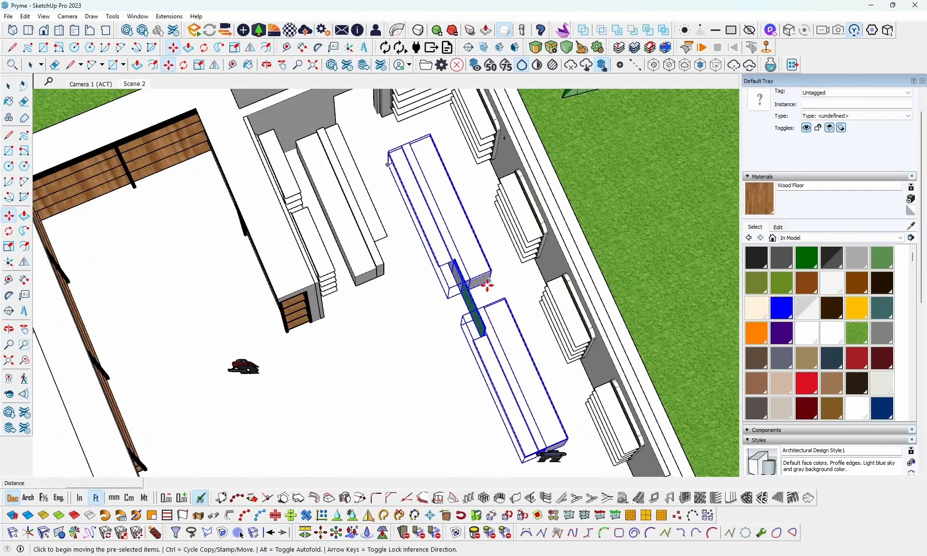
click(488, 285)
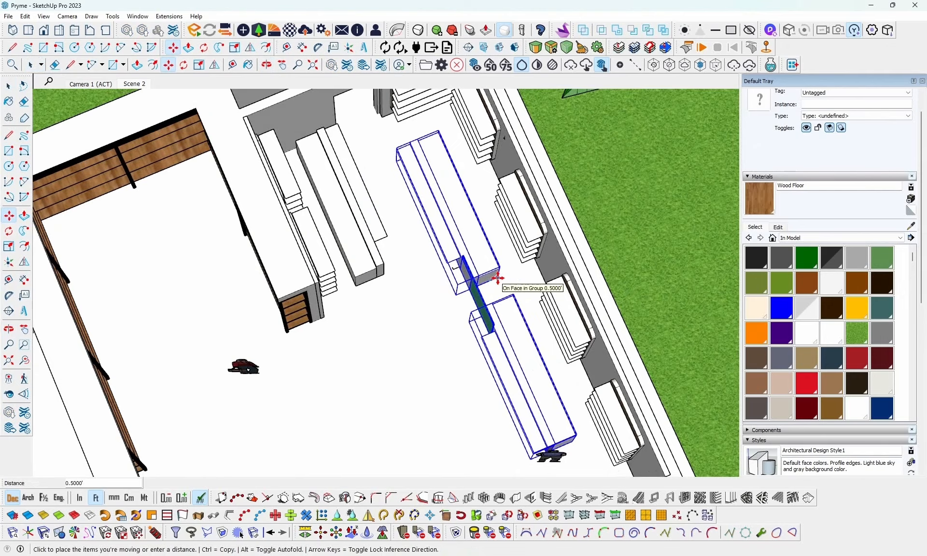
click(497, 278)
middle_drag(497, 279, 430, 266)
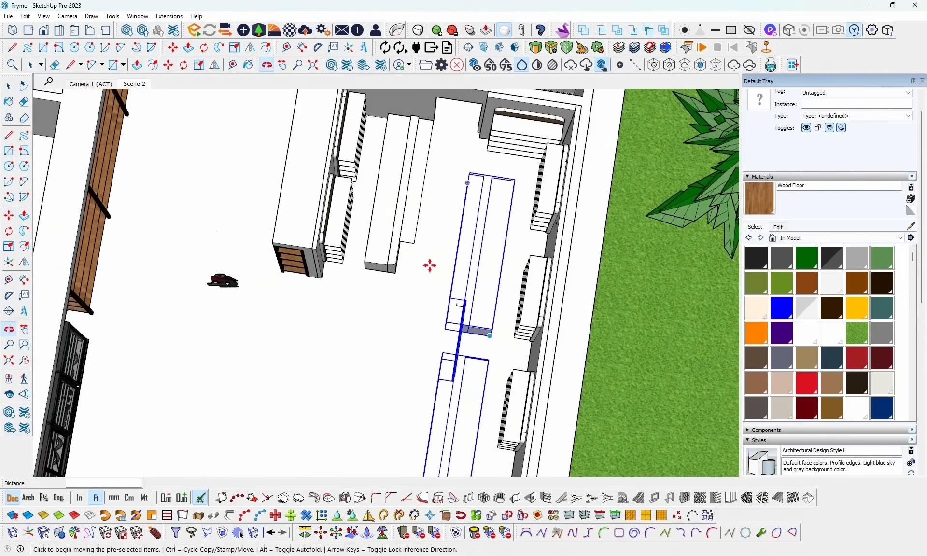
key(space)
middle_drag(439, 213, 507, 214)
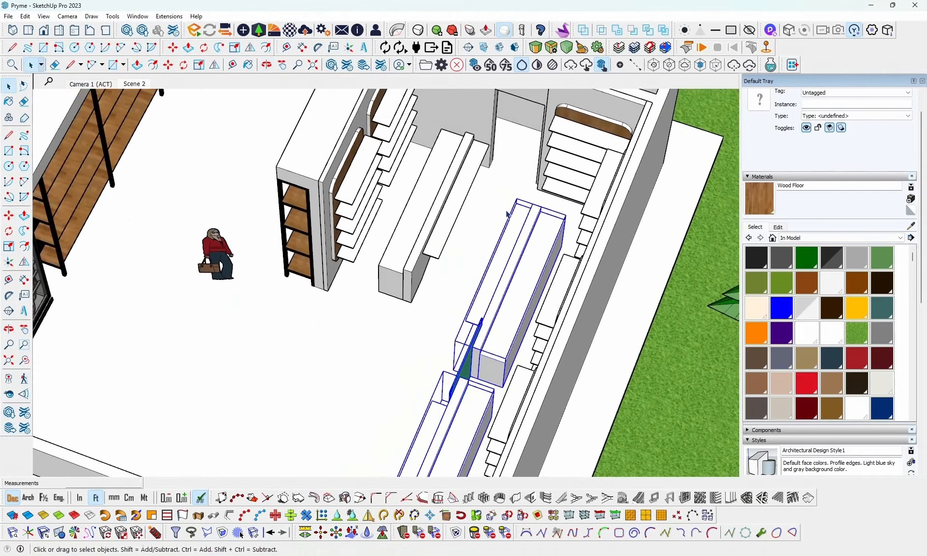
middle_drag(468, 176, 450, 164)
scroll(450, 164, down, 6)
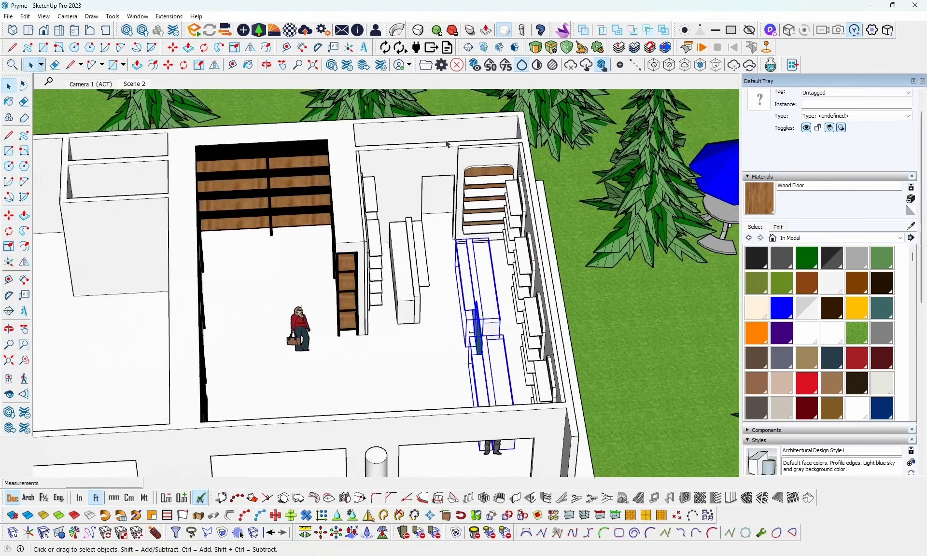
- Draw a rectangle, 7 by about 9.18 ft, filling the shopfront opening beside the 5 ft wall section
scroll(446, 143, up, 8)
scroll(446, 143, up, 2)
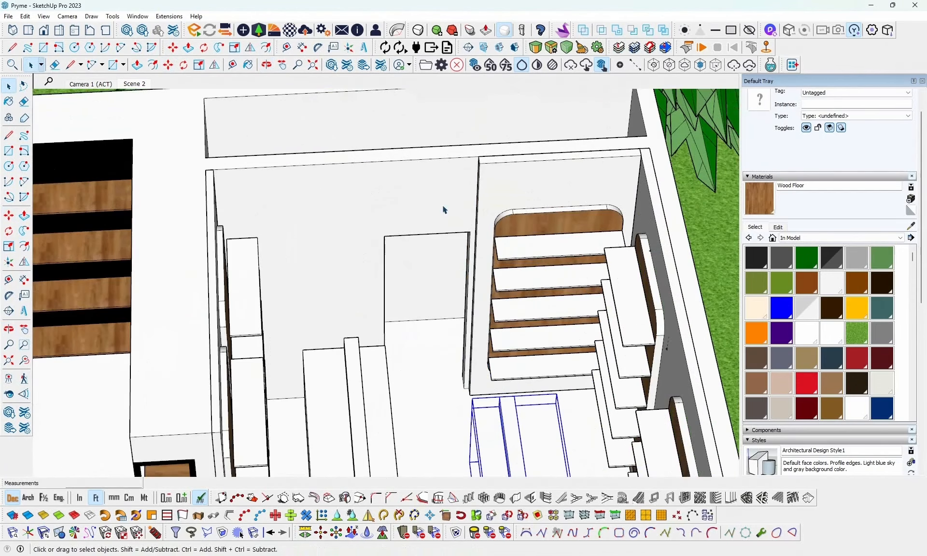
mouse_move(443, 206)
middle_down()
mouse_move(268, 281)
mouse_move(439, 225)
middle_up()
scroll(482, 227, down, 4)
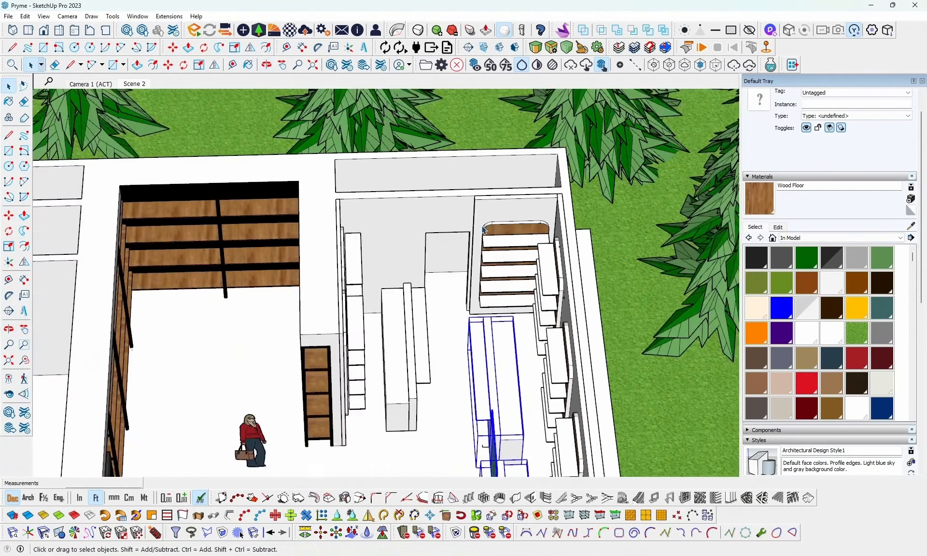
scroll(485, 234, down, 6)
middle_drag(363, 313, 434, 366)
scroll(449, 416, up, 6)
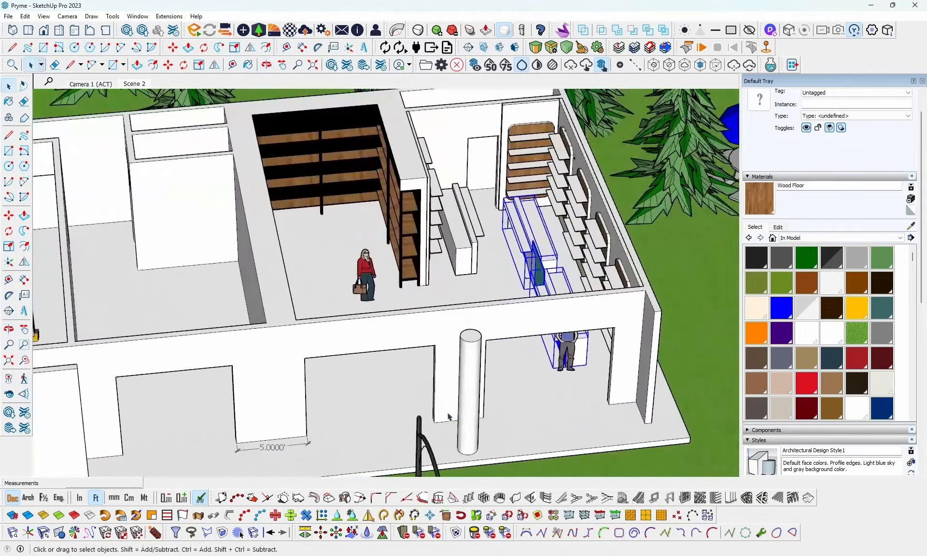
middle_drag(451, 409, 451, 344)
scroll(457, 365, up, 3)
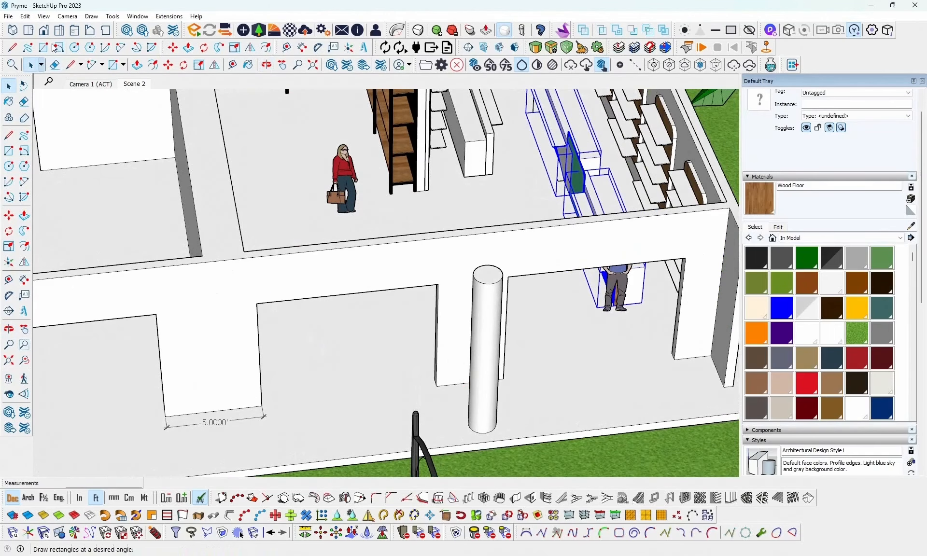
key(r)
click(256, 303)
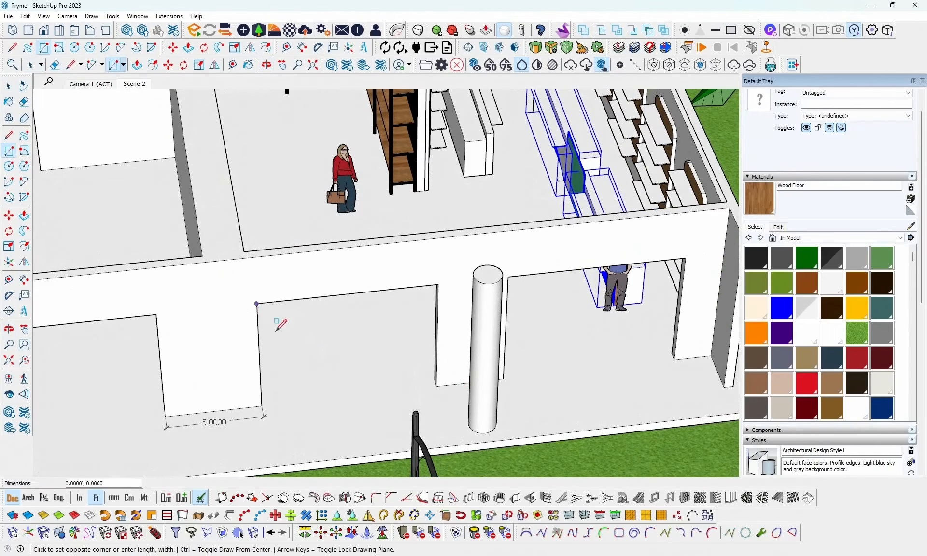
click(435, 387)
- Turn the rectangle into a rectangular window frame with one row and three columns using Panel Divider, panel location back
key(space)
click(392, 347)
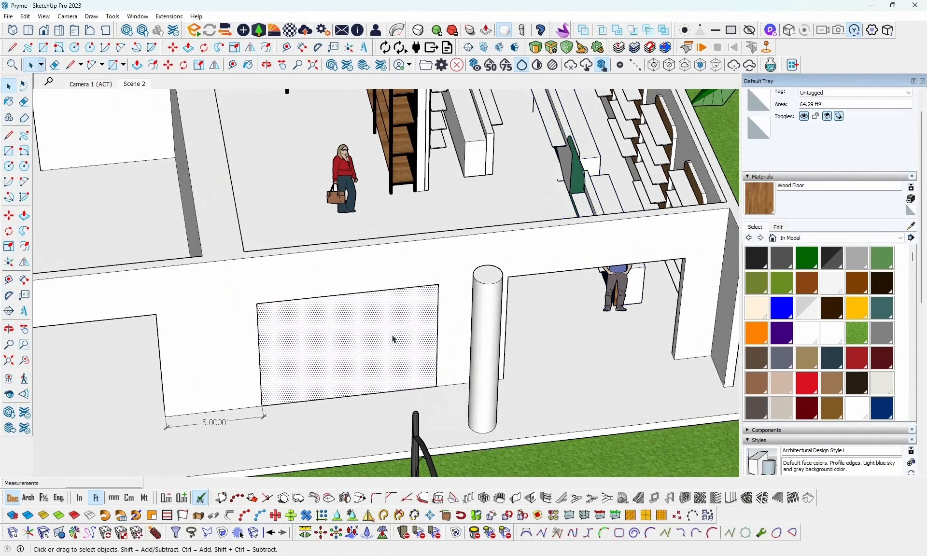
click(684, 501)
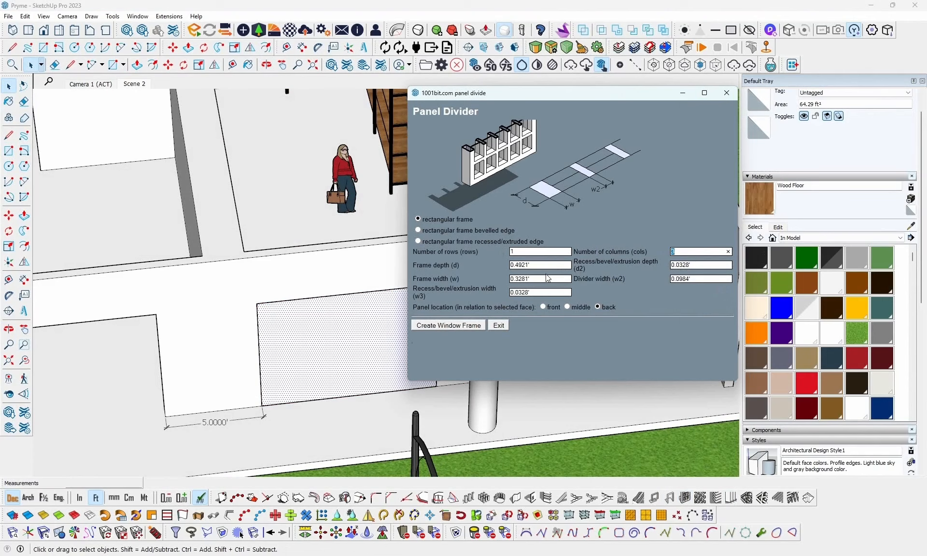
click(727, 93)
middle_drag(379, 343, 348, 342)
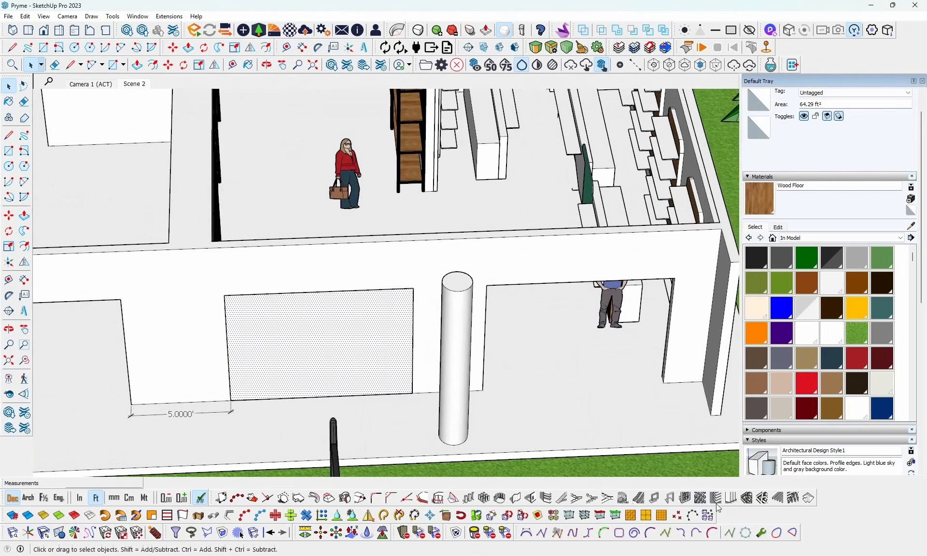
click(687, 501)
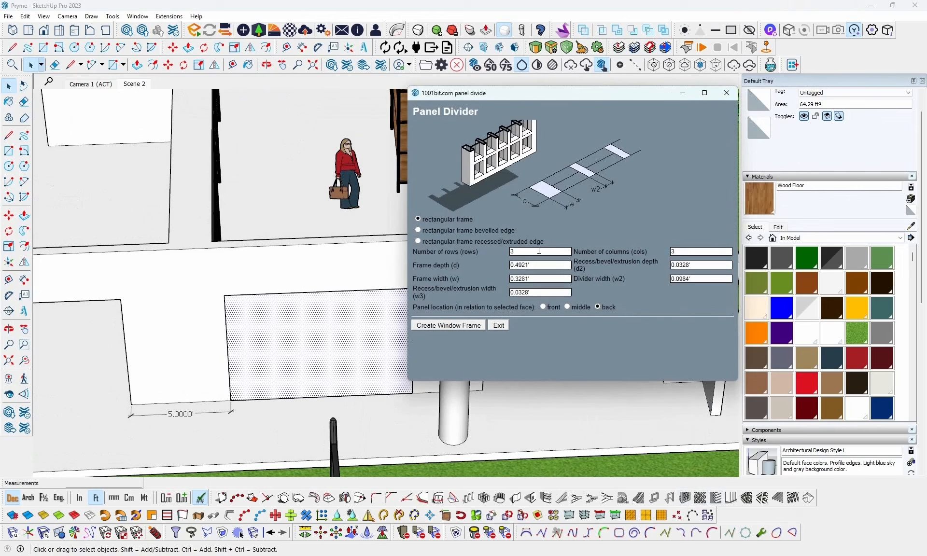
double_click(521, 253)
click(471, 326)
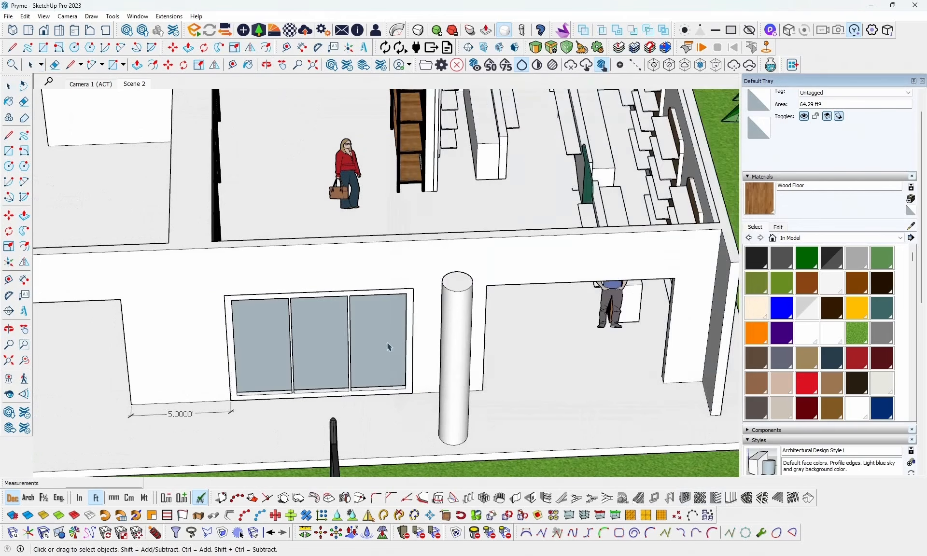
- Paint the three window panes with Translucent Glass Sky Reflection from the Glass and Mirrors materials
middle_drag(428, 316, 357, 325)
scroll(482, 321, up, 3)
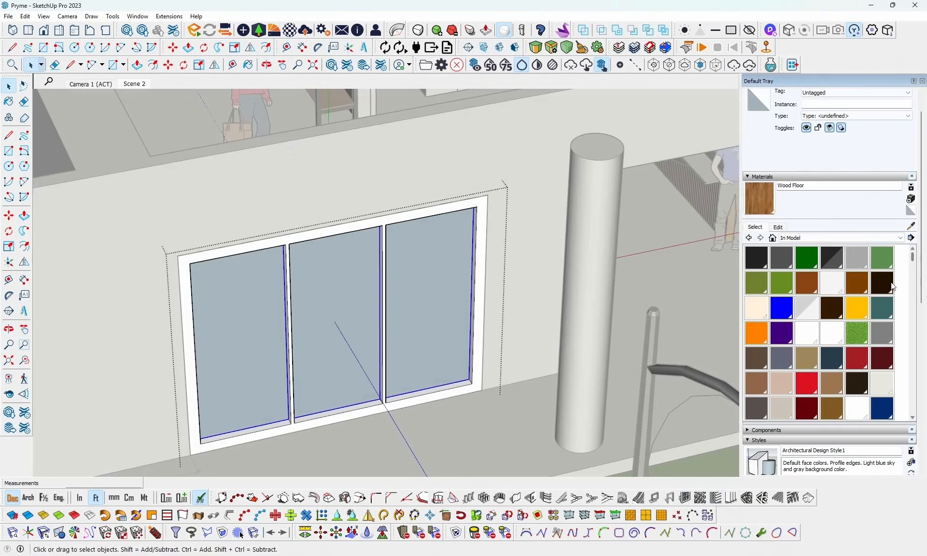
click(870, 236)
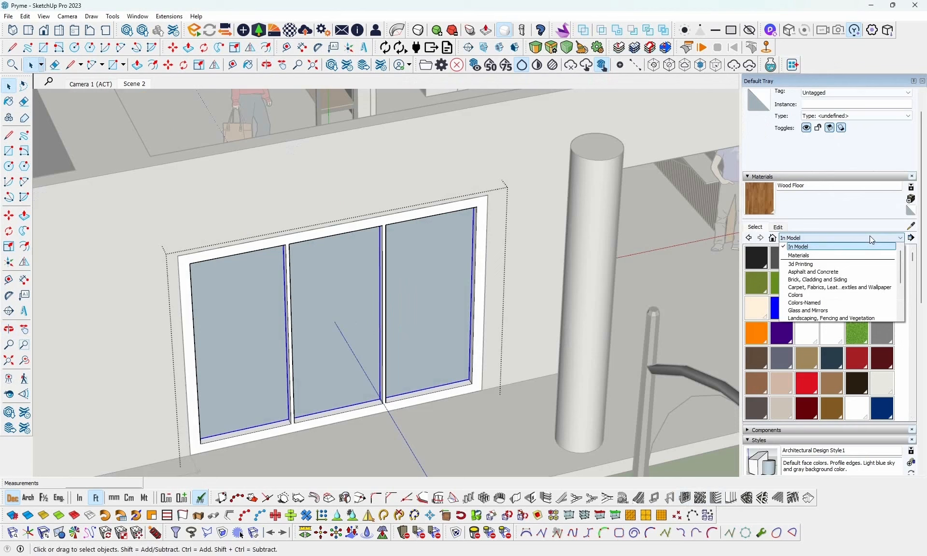
click(820, 311)
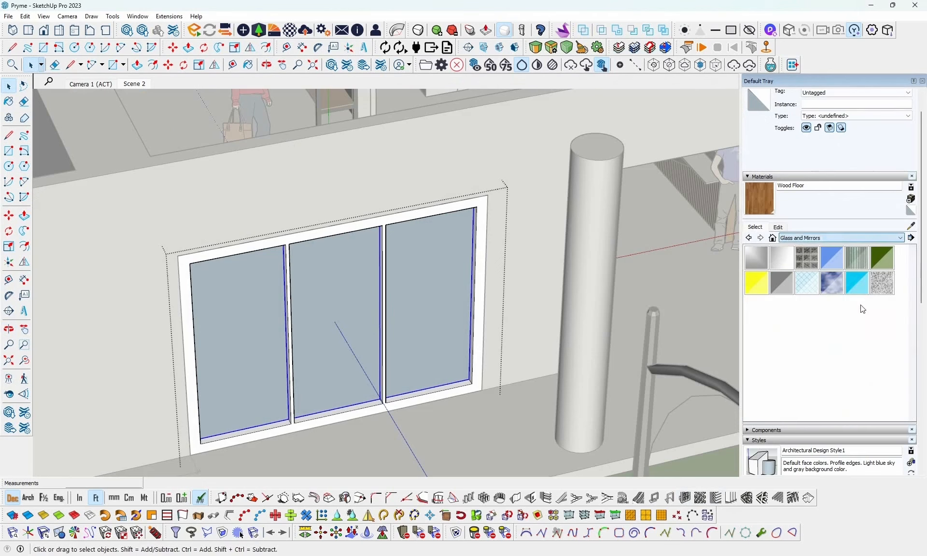
click(829, 284)
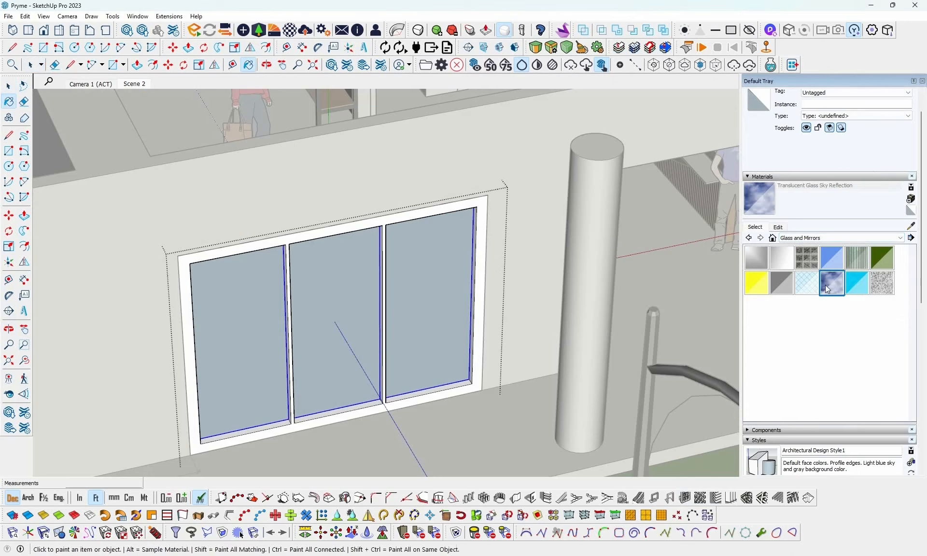
click(454, 286)
key(space)
click(510, 425)
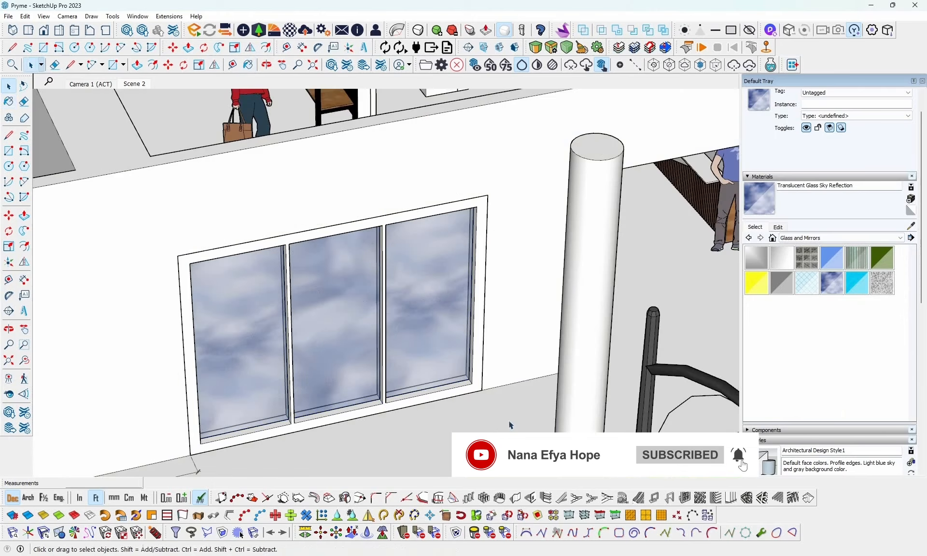
click(510, 426)
- Draw a rectangle, 7 by about 9.24 ft, filling the second shopfront opening between the round column and the end wall
middle_drag(546, 391, 428, 389)
scroll(444, 388, down, 3)
middle_drag(514, 380, 657, 333)
shift+middle_drag(564, 351, 383, 314)
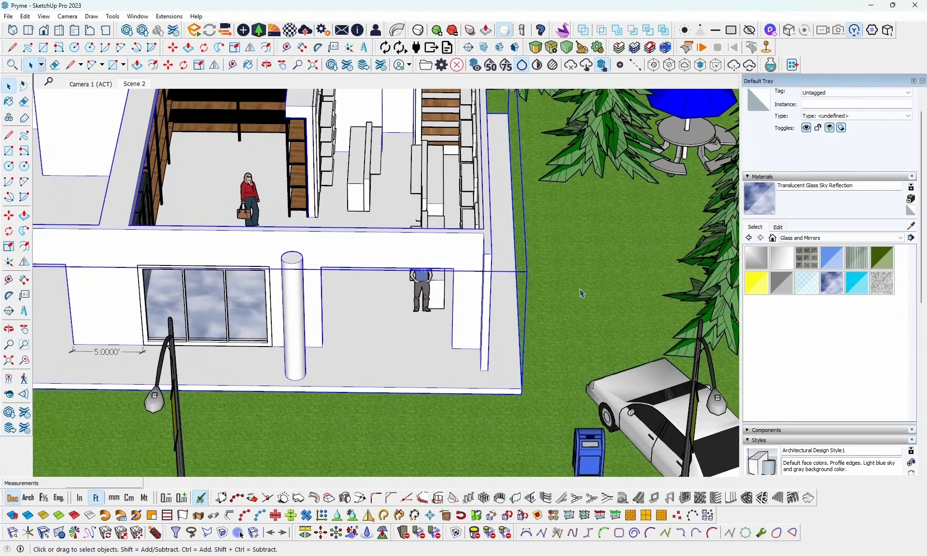
click(593, 304)
scroll(391, 314, up, 3)
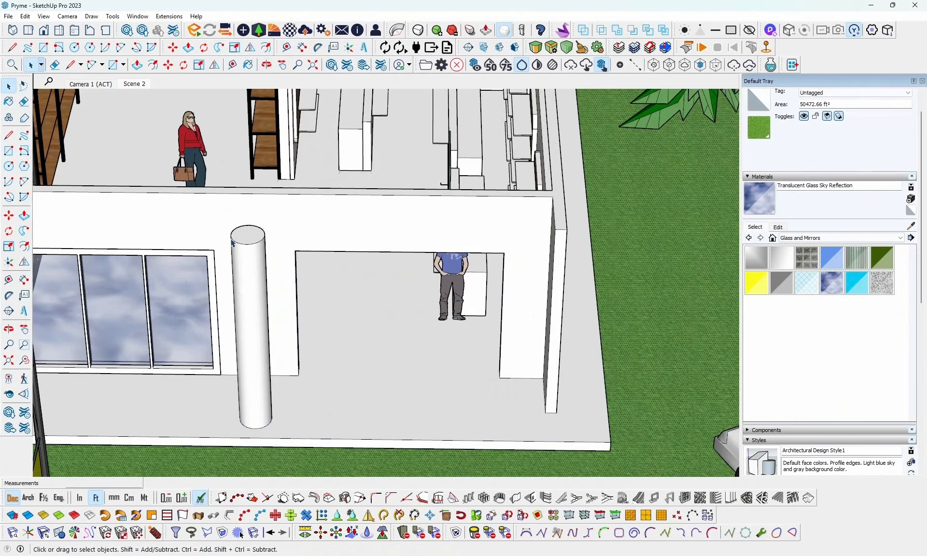
click(43, 48)
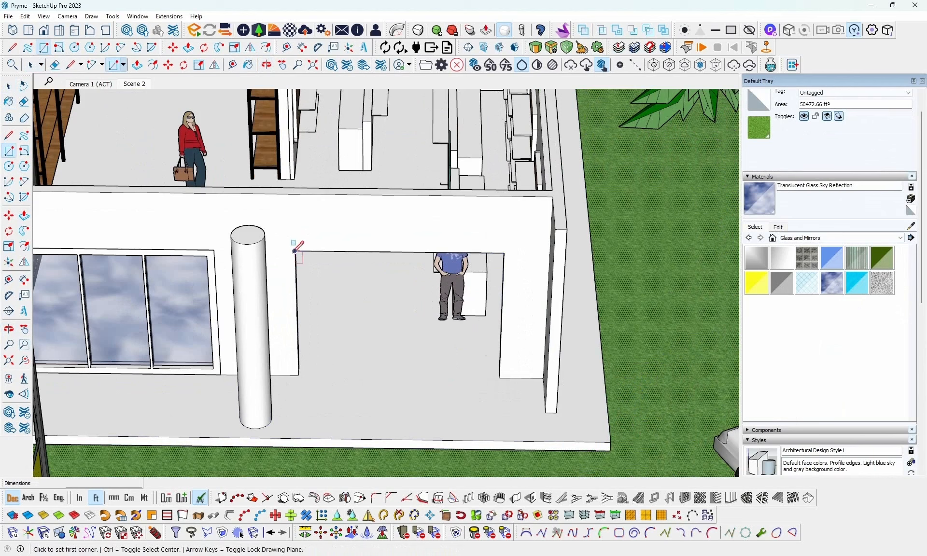
click(295, 251)
click(500, 377)
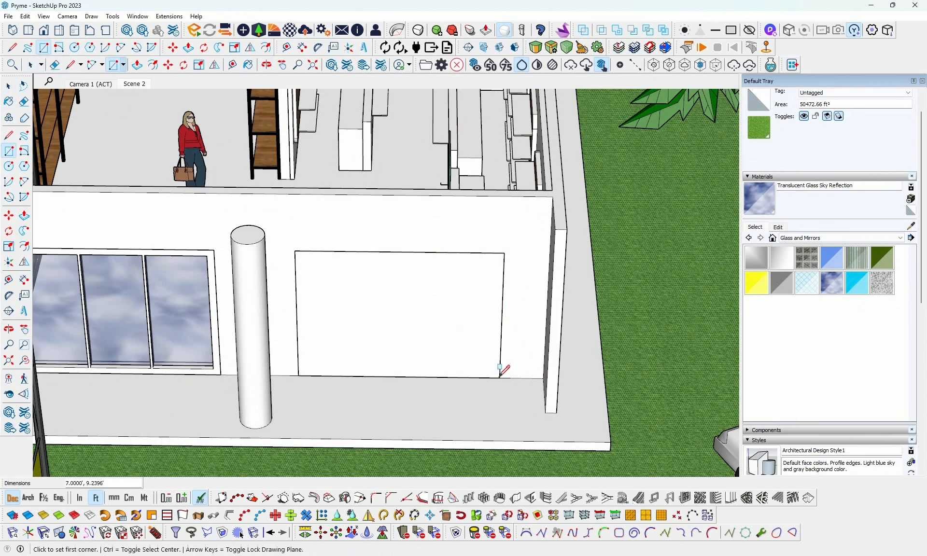
- Divide the second opening's face into a three-column window frame with Panel Divider, reusing the first window's settings
key(space)
click(426, 321)
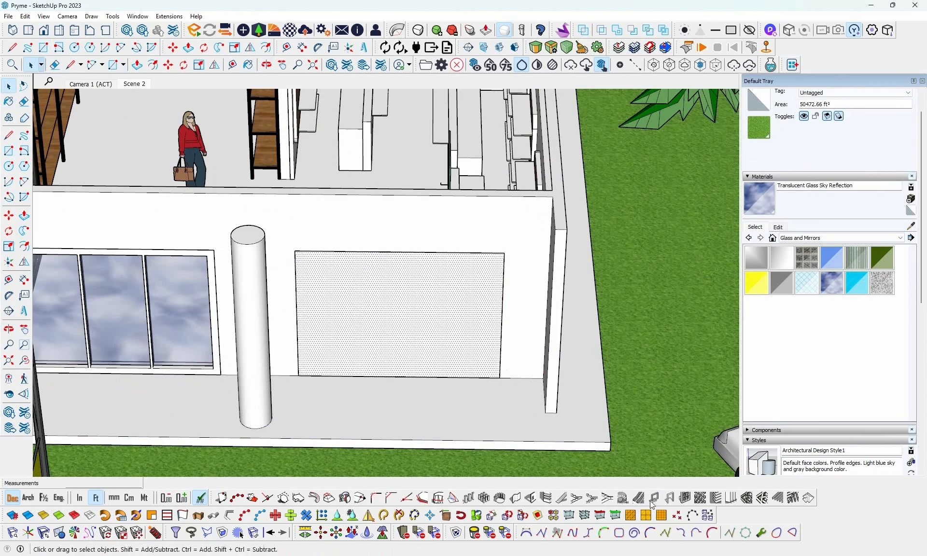
click(683, 500)
click(445, 326)
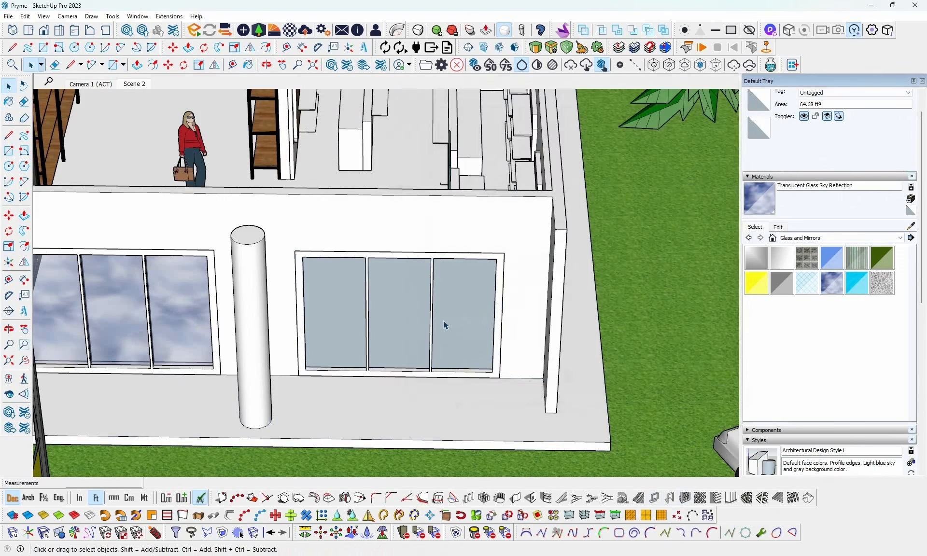
- Paint the second window's panes with Translucent Glass Sky Reflection
double_click(447, 320)
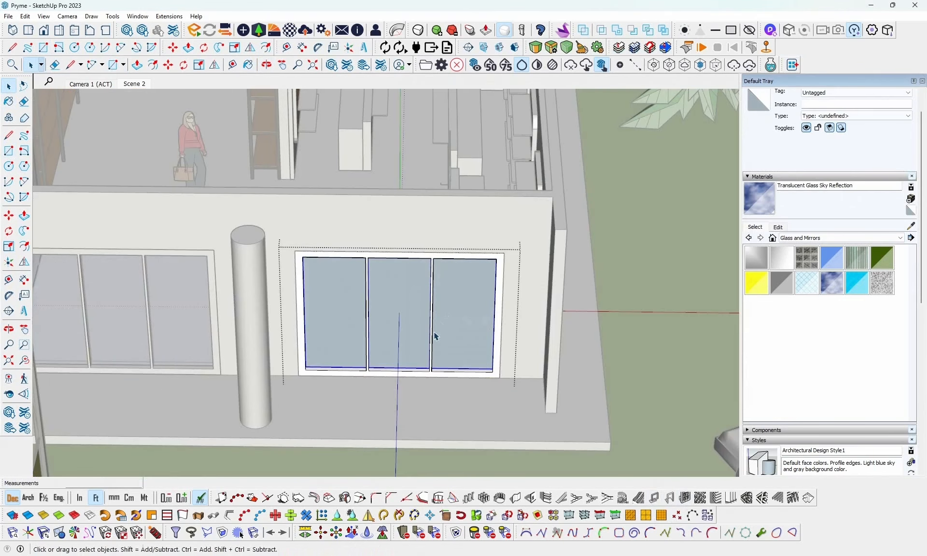
key(b)
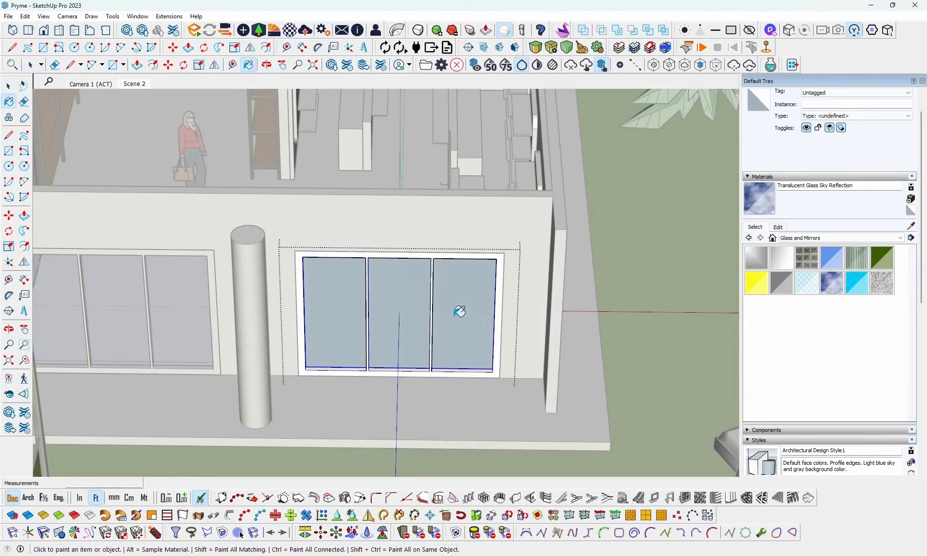
click(455, 313)
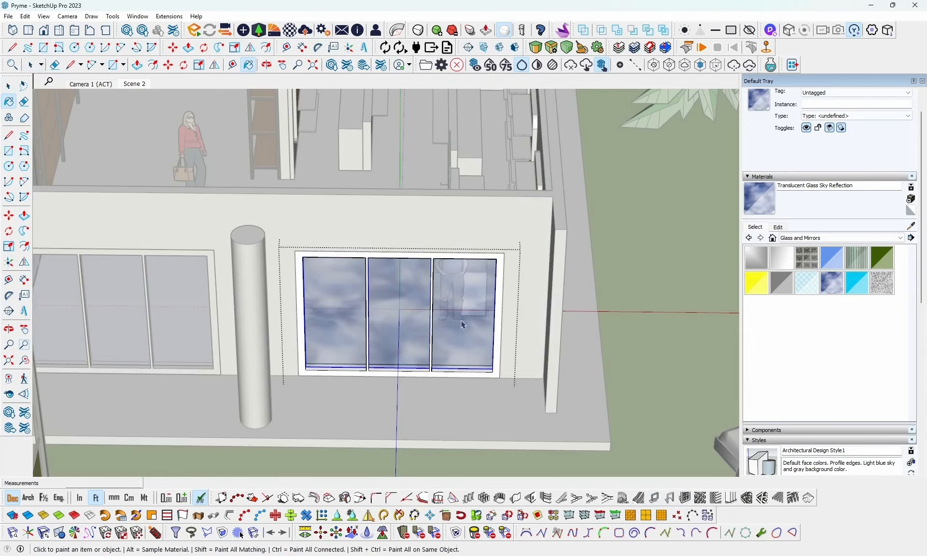
key(space)
click(689, 277)
- Open the Group 30.png reference layout from the 3rd tutorial folder and examine the planned furniture around the sitting area and counters
middle_drag(574, 310, 360, 290)
scroll(390, 270, up, 3)
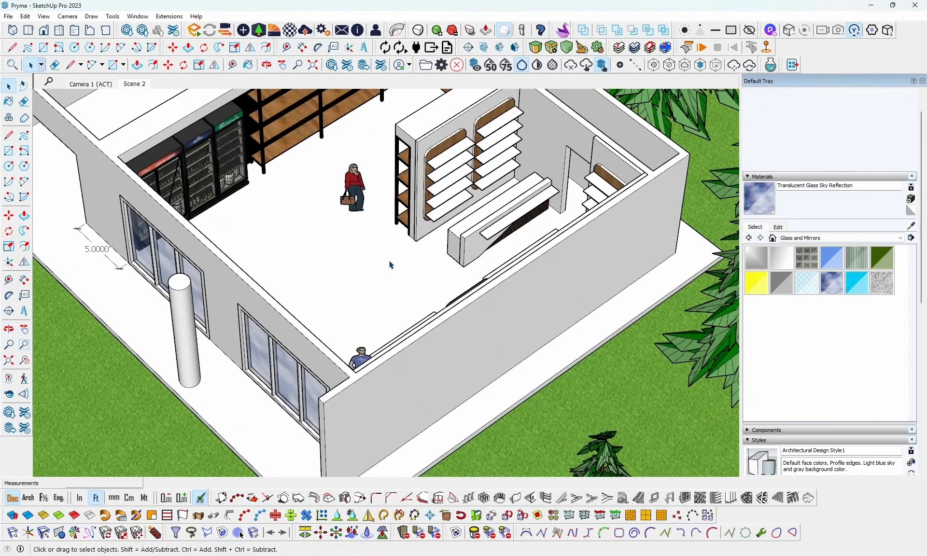
middle_drag(416, 231, 525, 282)
key(alt+Tab)
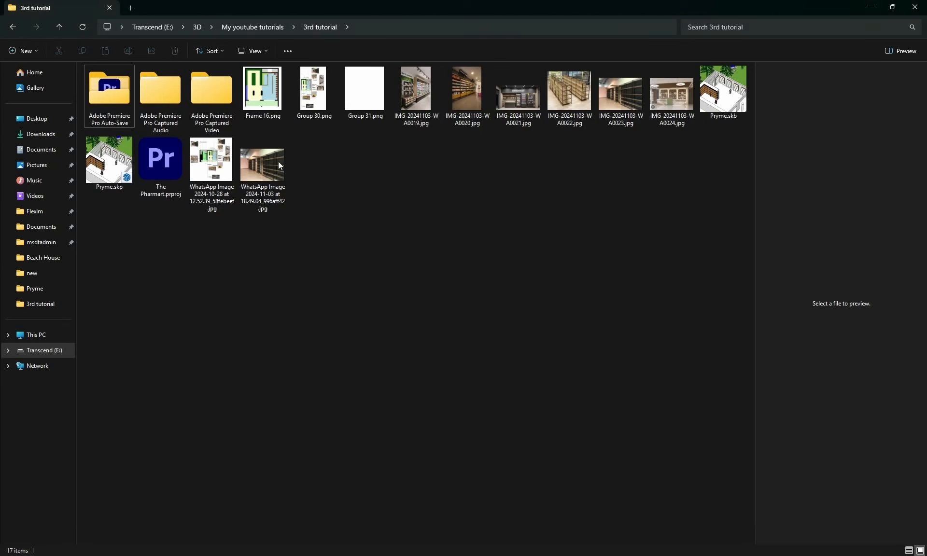
double_click(317, 103)
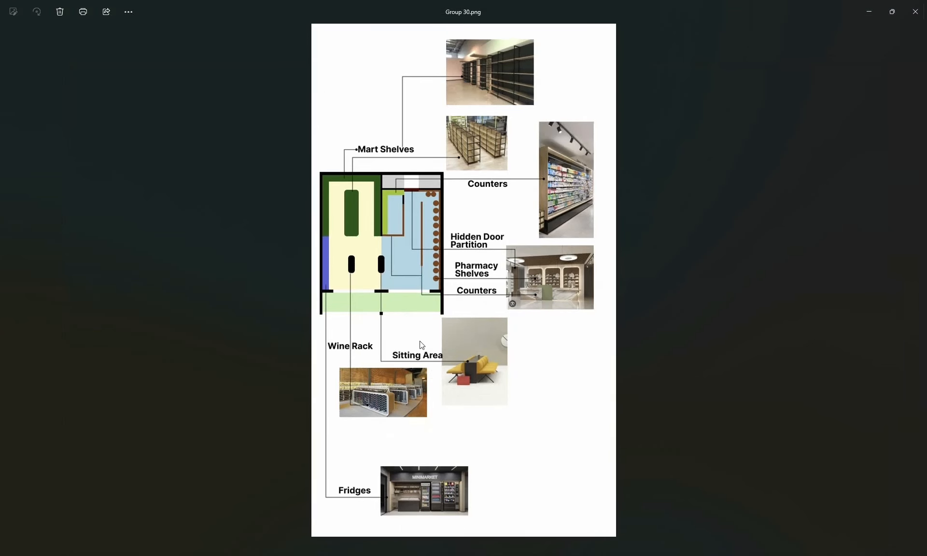
scroll(400, 289, up, 3)
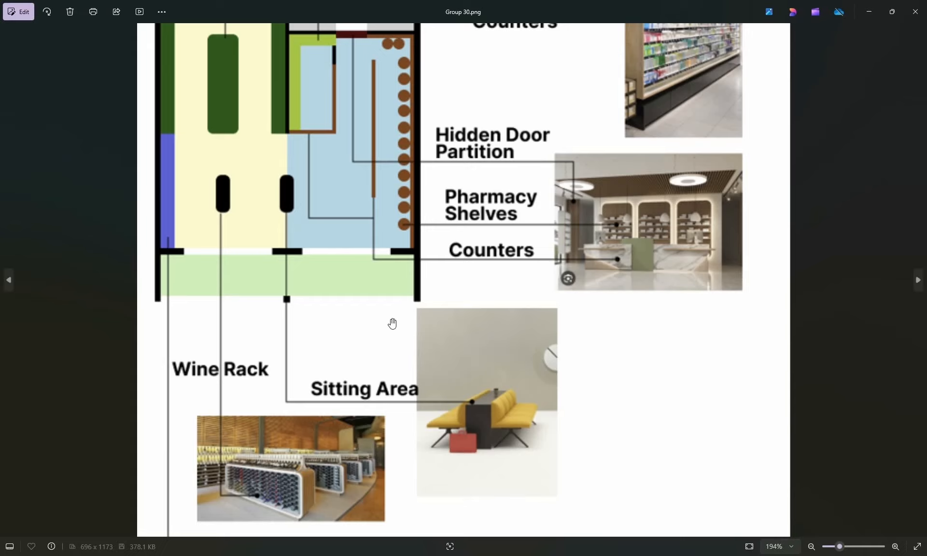
scroll(392, 325, down, 3)
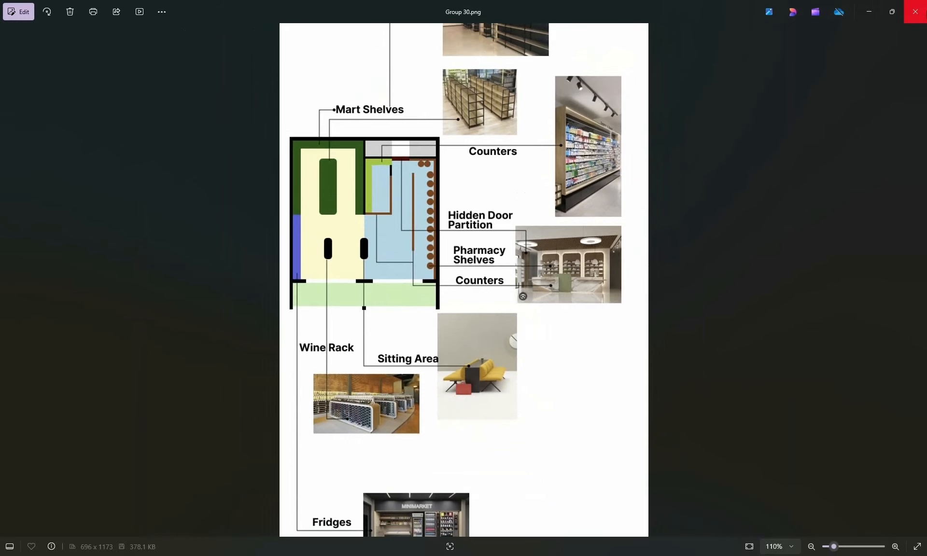
click(919, 19)
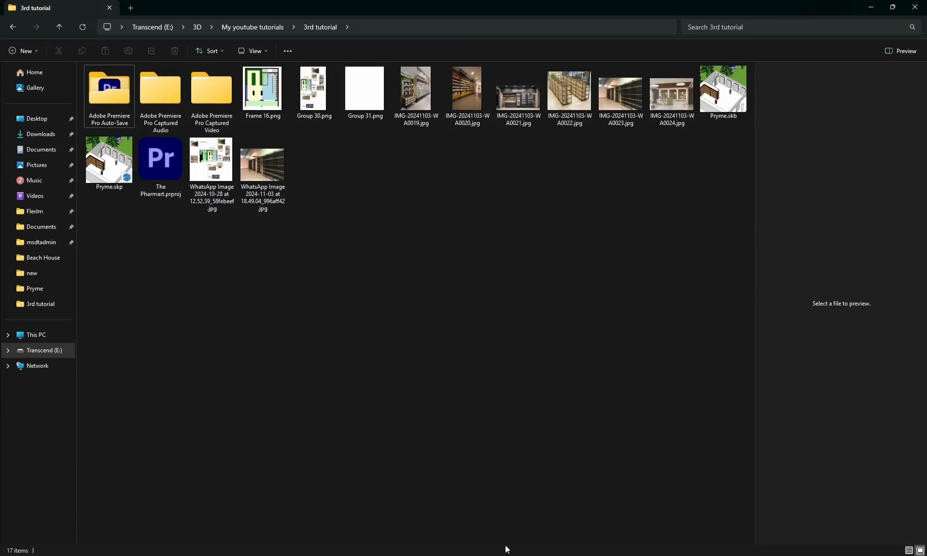
- Switch back to SketchUp and view the shop interior from above
click(385, 525)
mouse_move(374, 171)
middle_down()
mouse_move(236, 198)
mouse_move(178, 153)
middle_up()
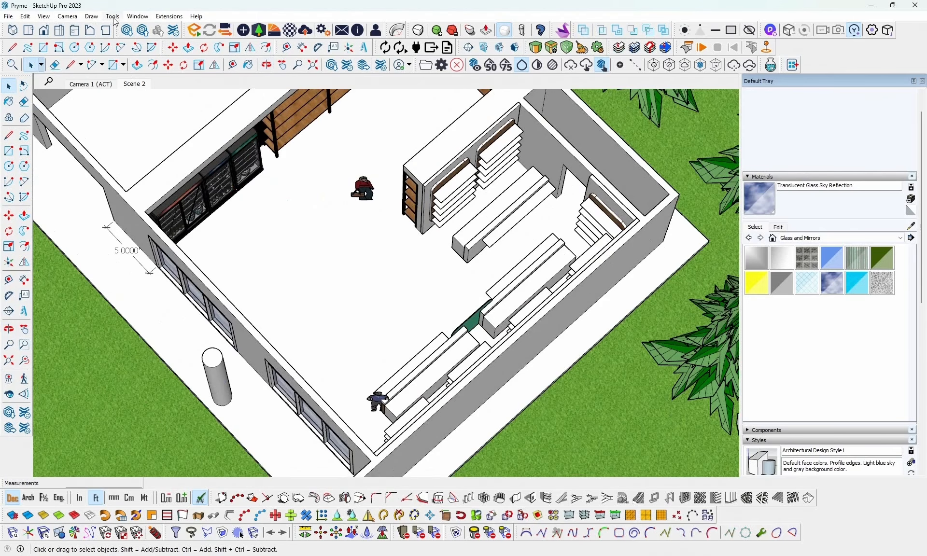
click(59, 30)
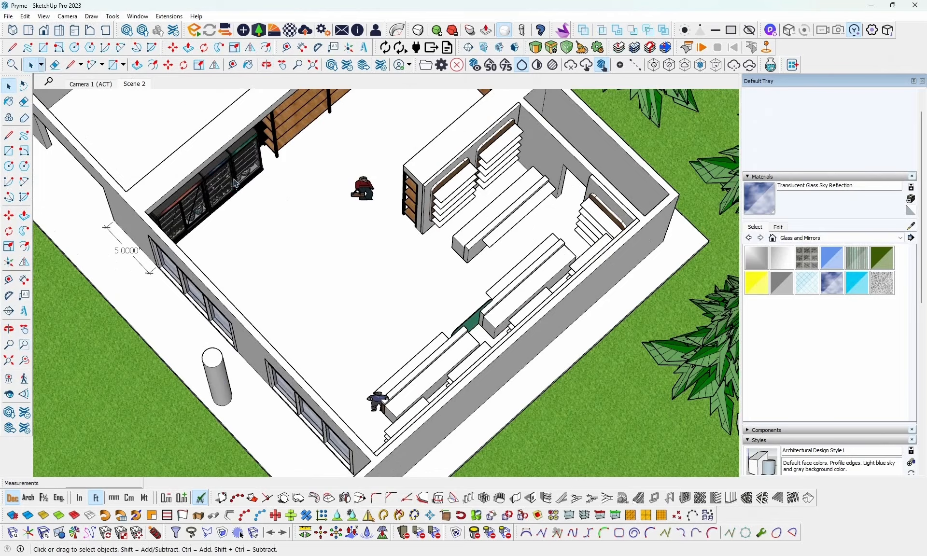
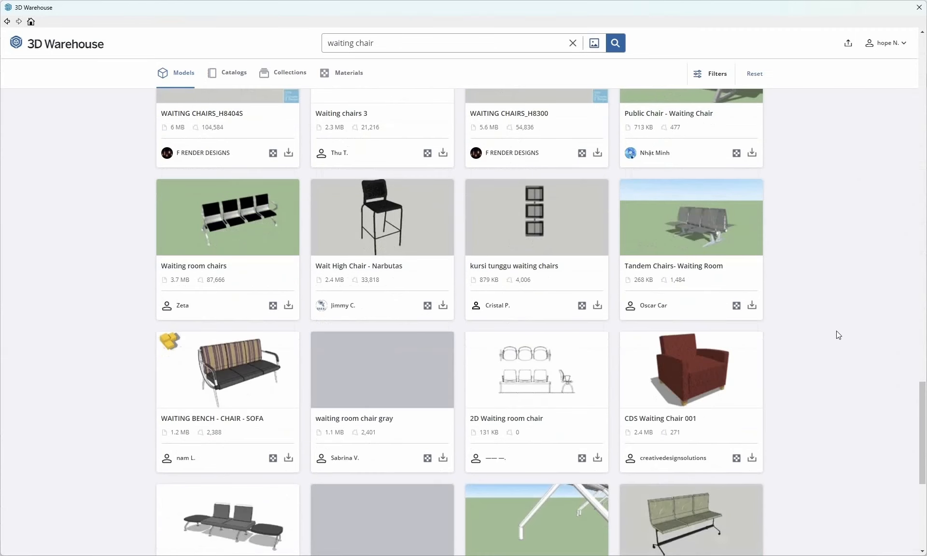
- Browse the waiting chair results in 3D Warehouse, loading more of them, for a suitable seating model
scroll(835, 331, down, 4)
scroll(836, 331, down, 2)
scroll(836, 333, down, 1)
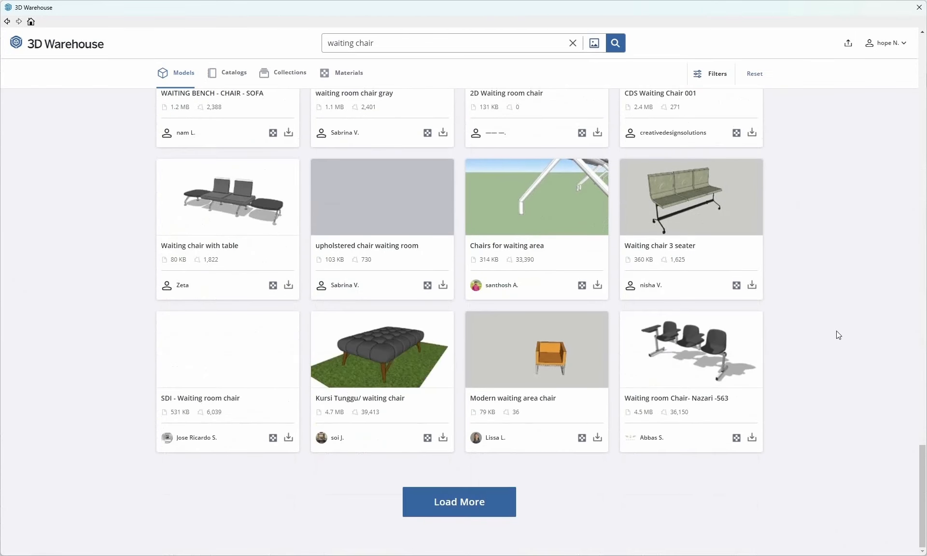
click(485, 502)
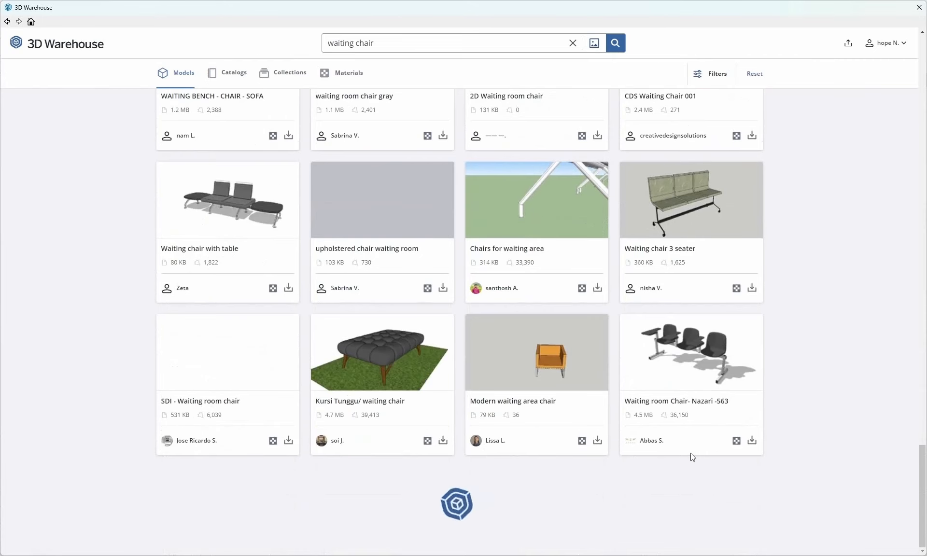
scroll(830, 432, down, 5)
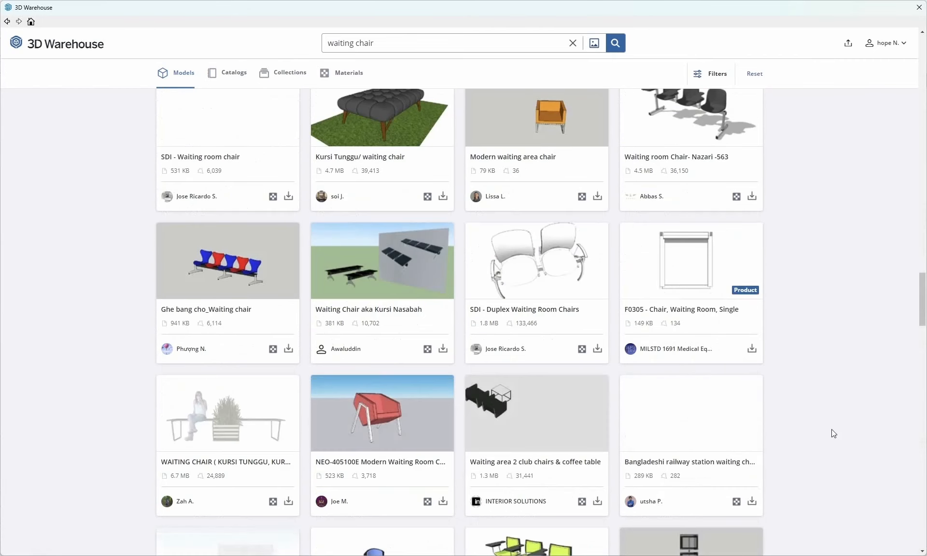
scroll(831, 433, down, 3)
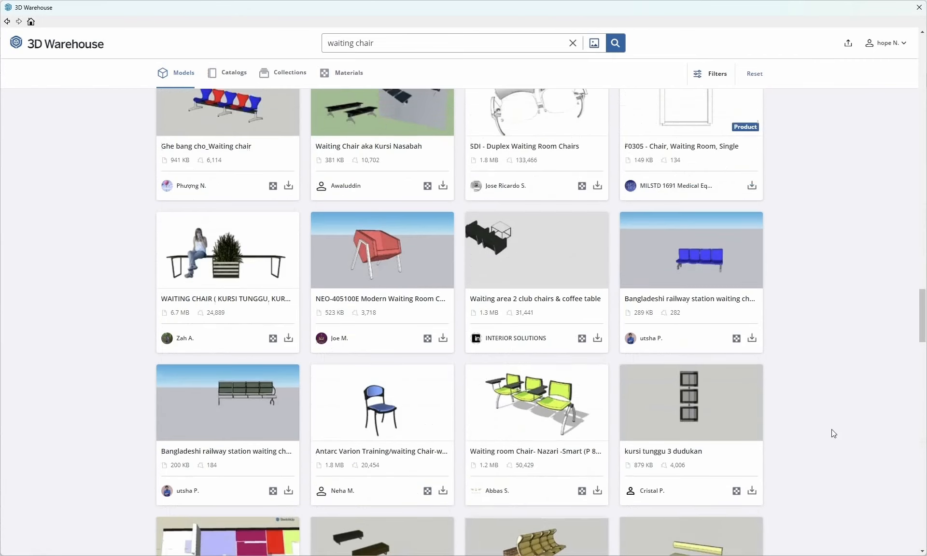
scroll(832, 432, up, 20)
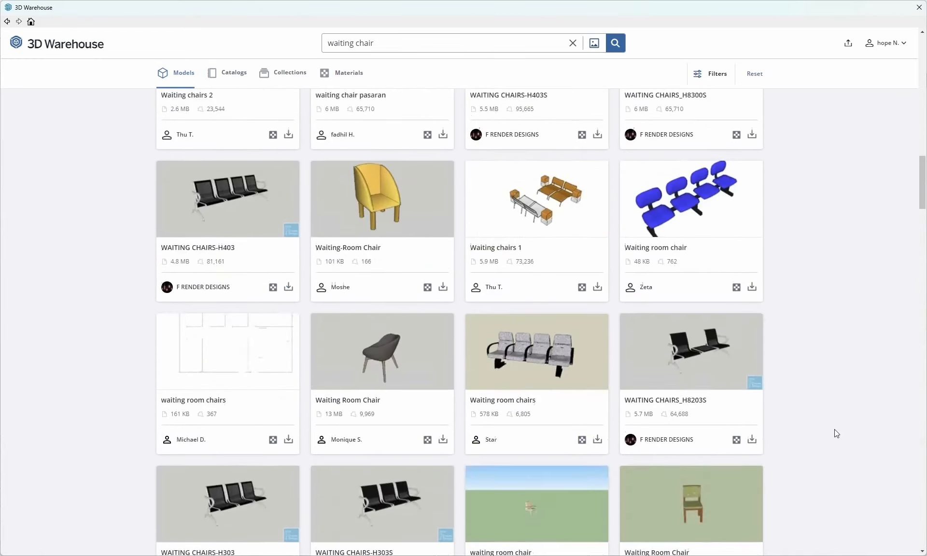
scroll(834, 430, up, 15)
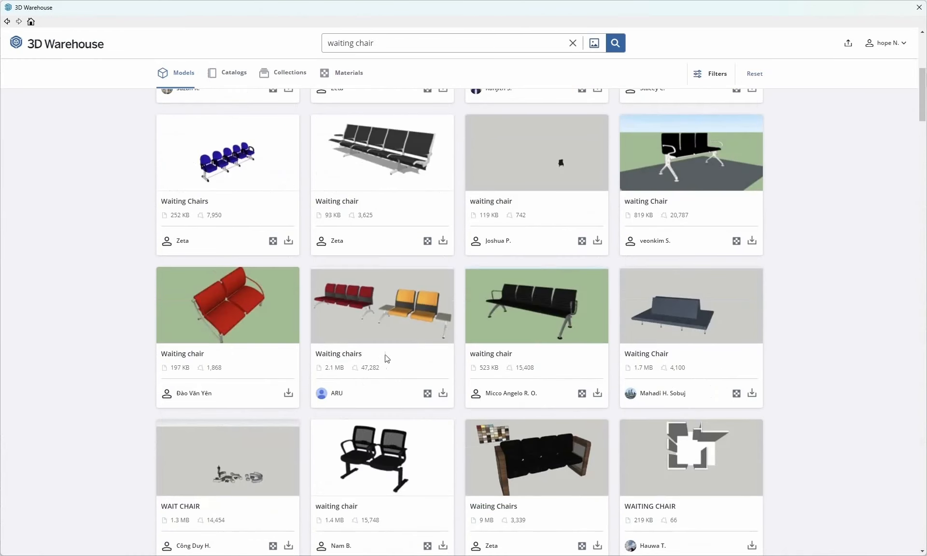
- Load the Waiting chairs model with the red and orange seats directly into the scene and place it on the shop floor
click(442, 394)
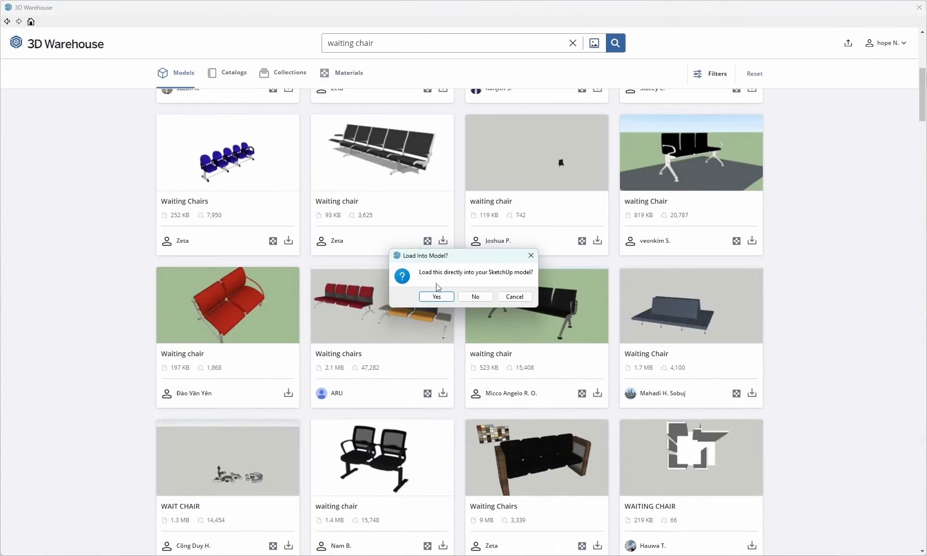
click(436, 297)
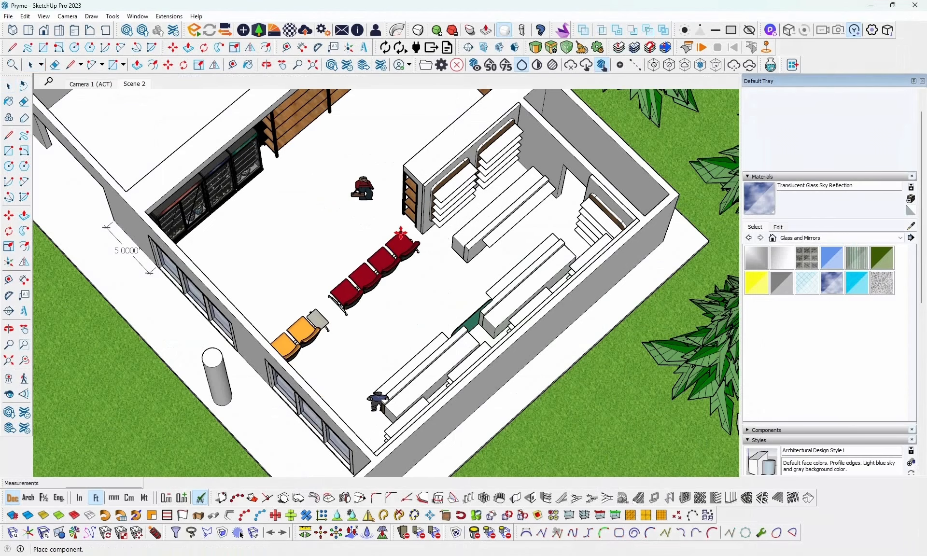
click(403, 234)
- Delete the orange two-seat bench with side tables from inside the chair component, keeping the red four-seat row
middle_drag(426, 256, 145, 236)
scroll(376, 290, up, 4)
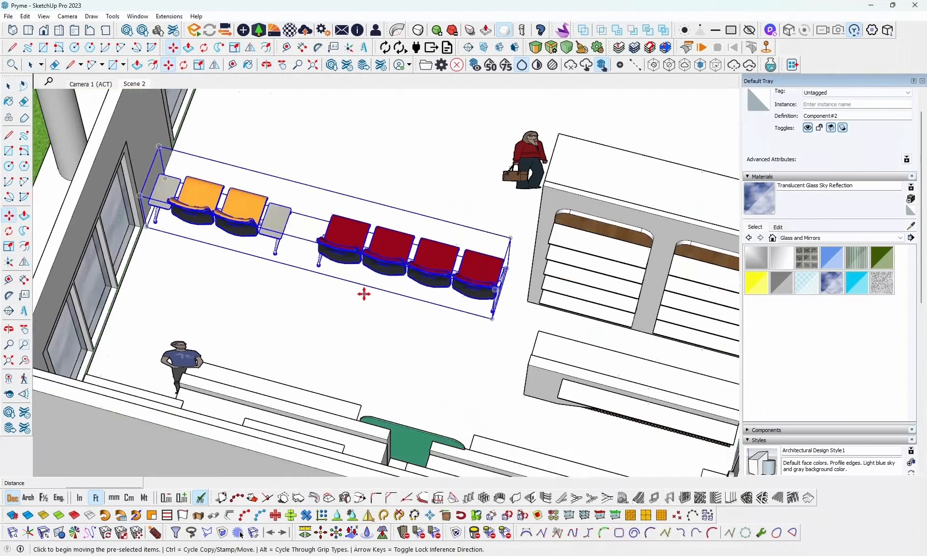
middle_drag(366, 292, 370, 236)
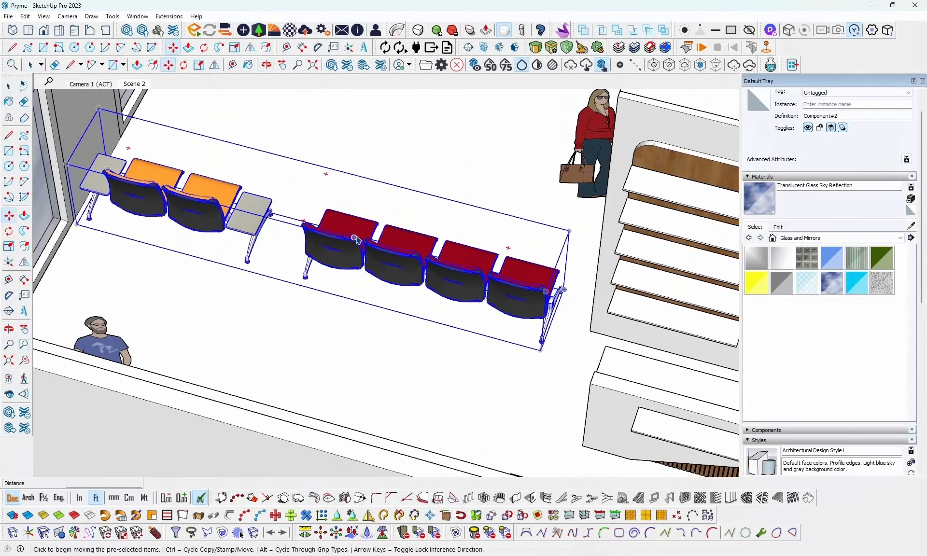
key(space)
double_click(237, 219)
click(237, 220)
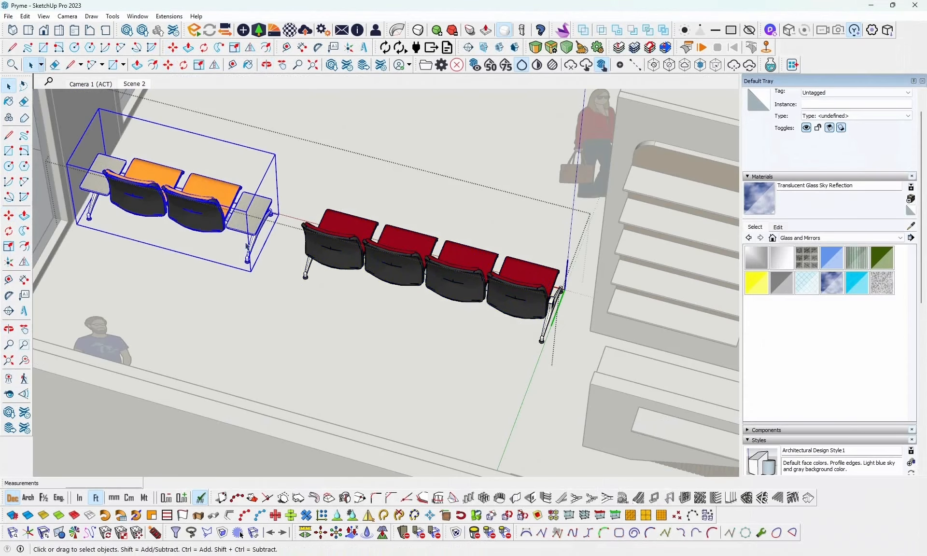
key(Delete)
click(331, 273)
click(363, 355)
- Move the red four-seat row about 3.58 ft along the red axis towards the shopfront windows
middle_drag(363, 355, 599, 375)
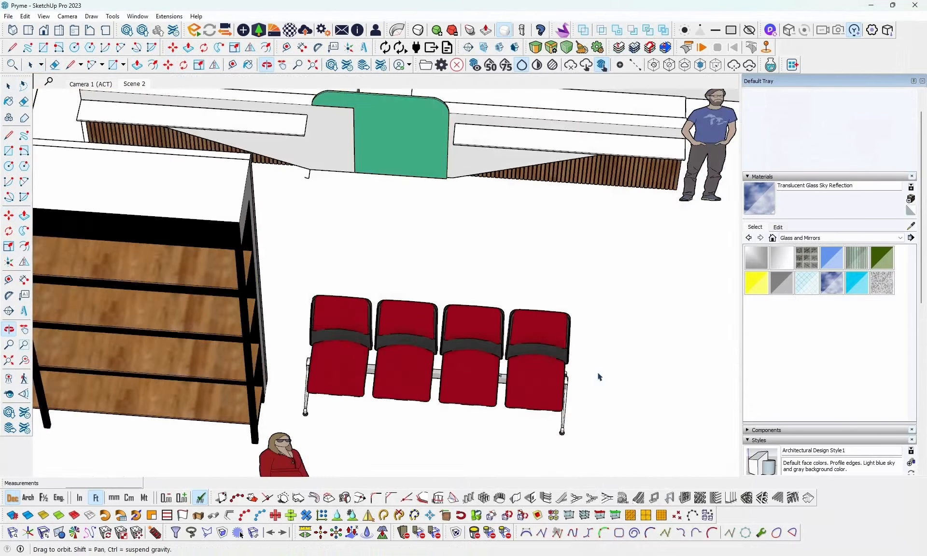
scroll(326, 344, down, 4)
click(359, 361)
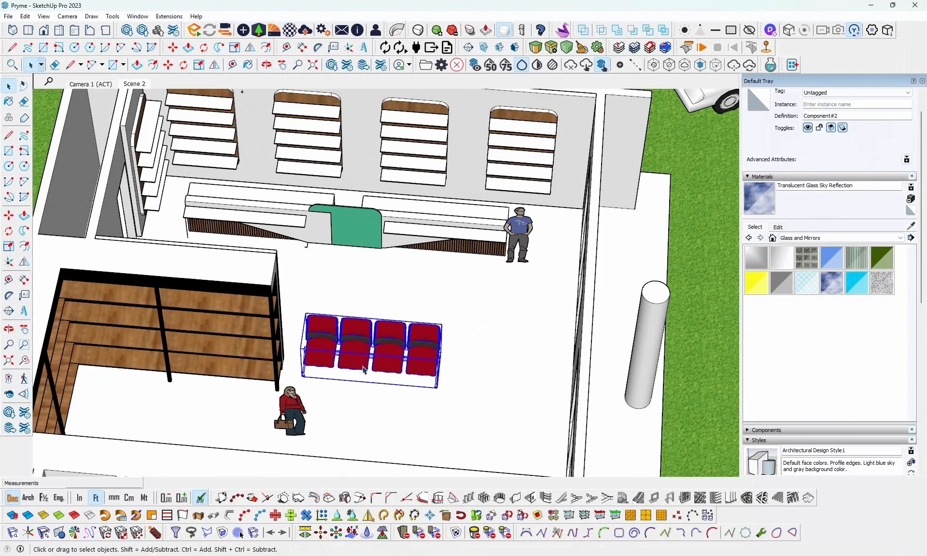
key(m)
click(303, 377)
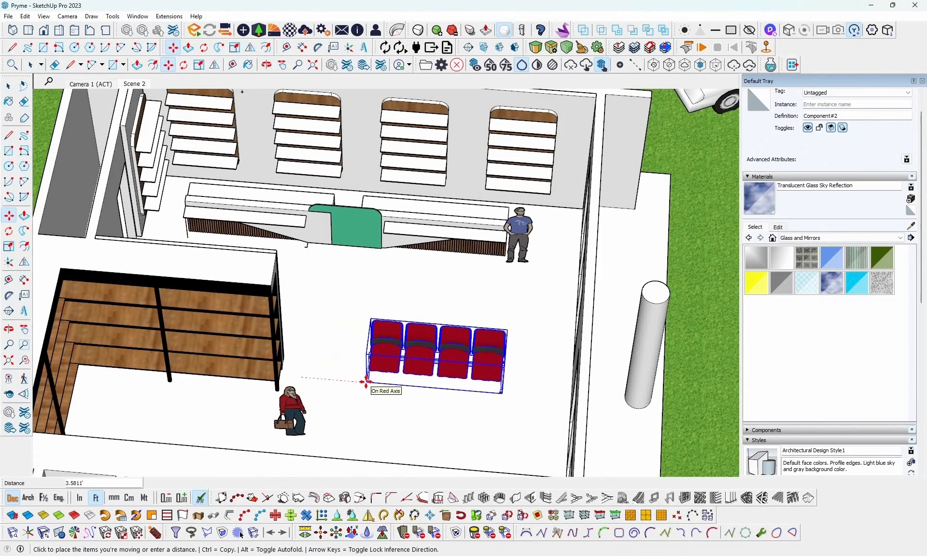
click(368, 381)
middle_drag(519, 366, 331, 322)
shift+middle_drag(397, 309, 515, 414)
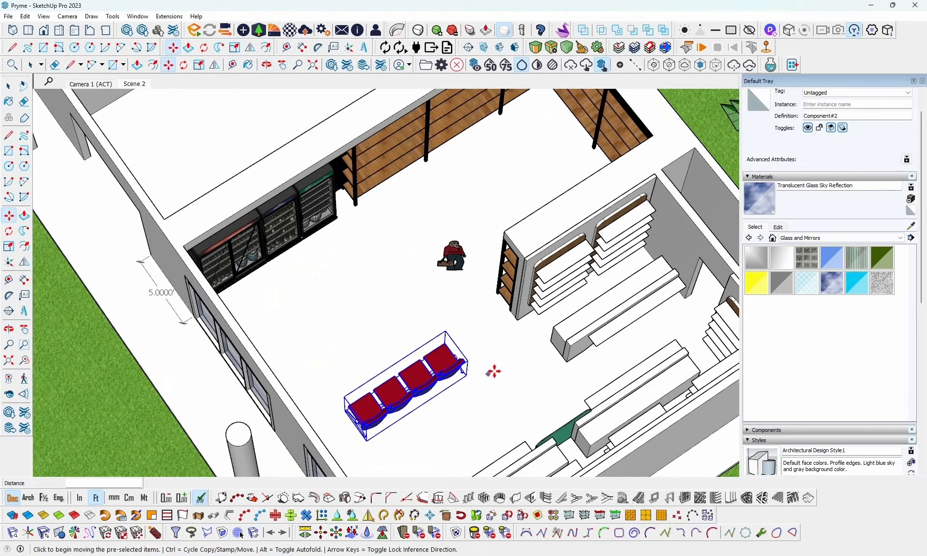
shift+middle_drag(524, 346, 549, 365)
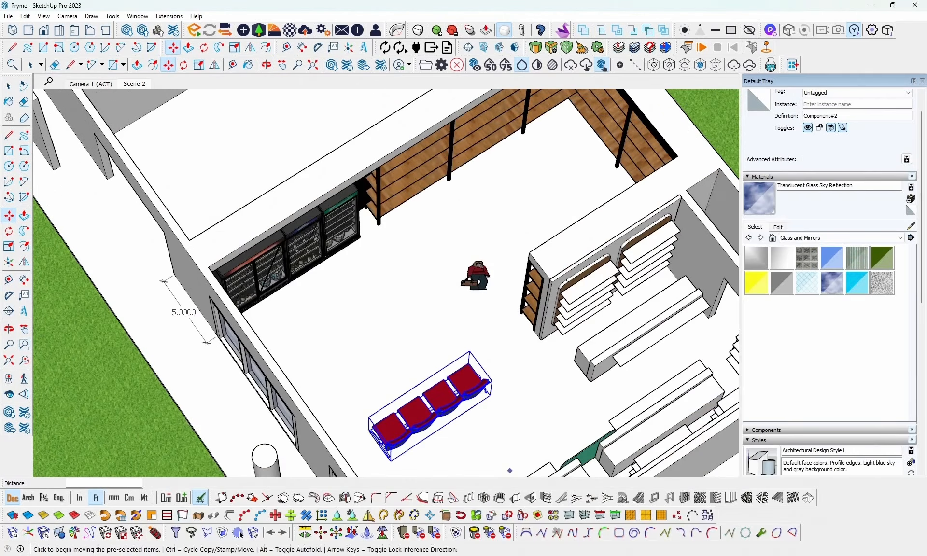
- Open the Group 30.png reference layout from the 3rd tutorial folder and examine the planned wine rack, mart shelf and sitting area positions
key(alt+Tab)
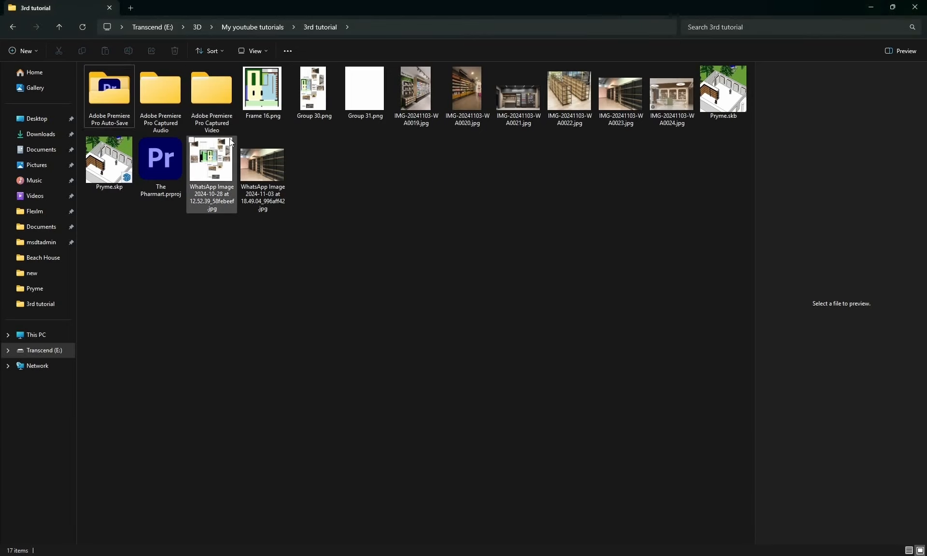
double_click(303, 105)
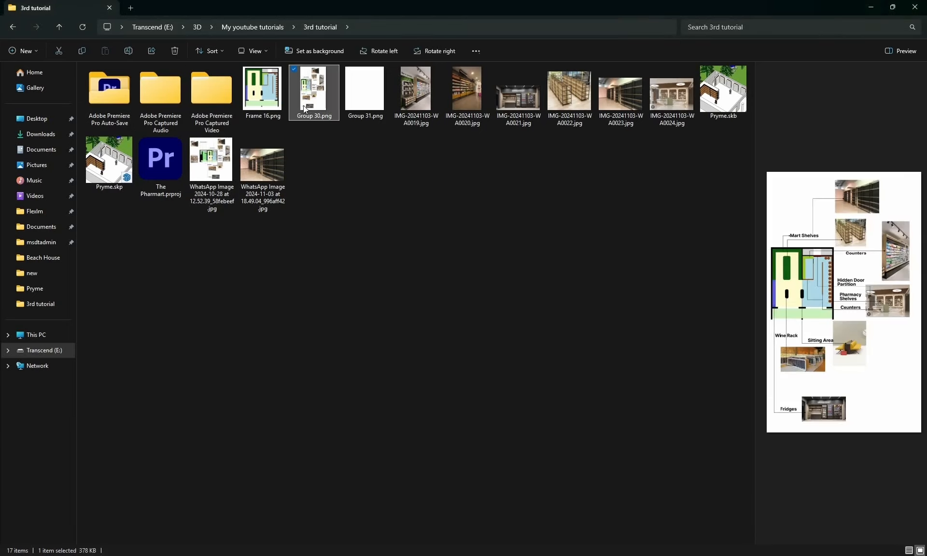
scroll(389, 436, up, 2)
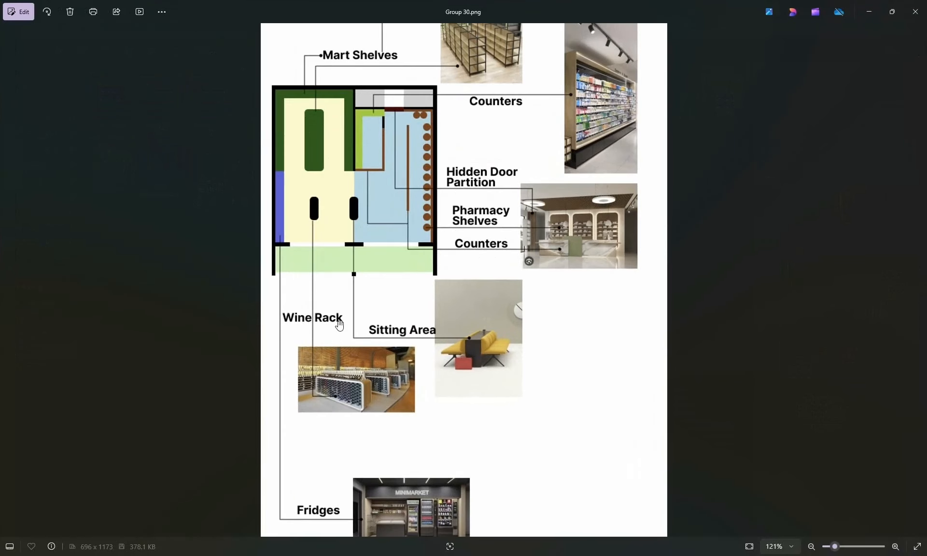
drag(384, 282, 400, 358)
drag(434, 265, 456, 330)
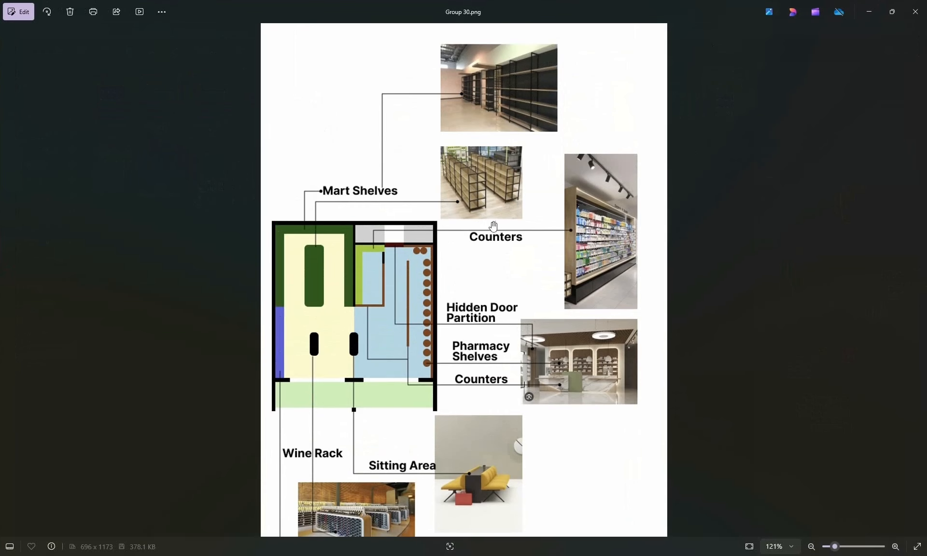
scroll(420, 493, down, 3)
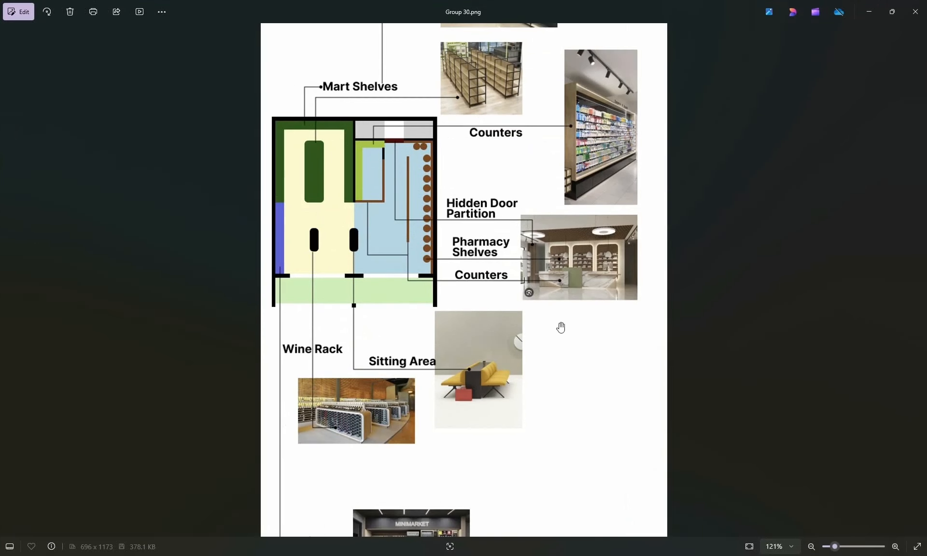
click(869, 11)
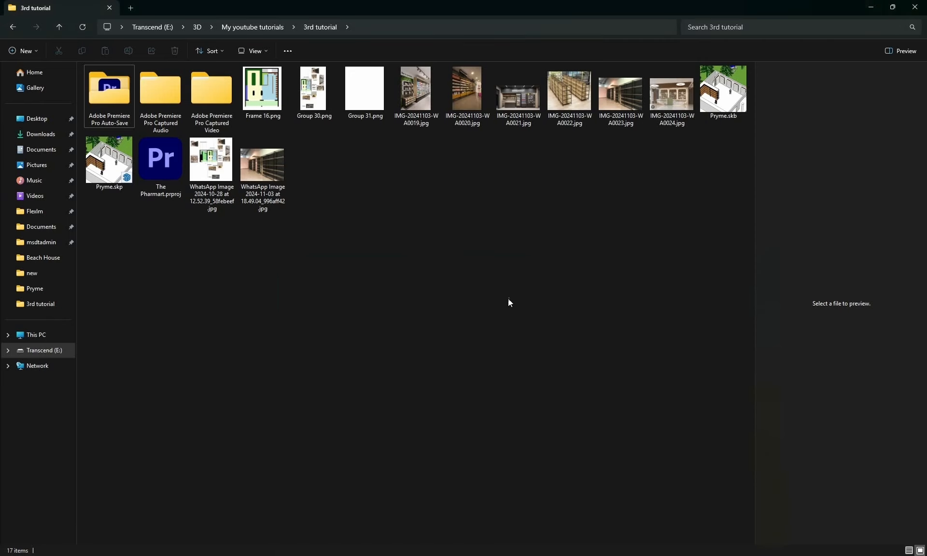
- Switch to the SketchUp window with the finished Pryme model and hide its roof group to expose the interior
click(485, 555)
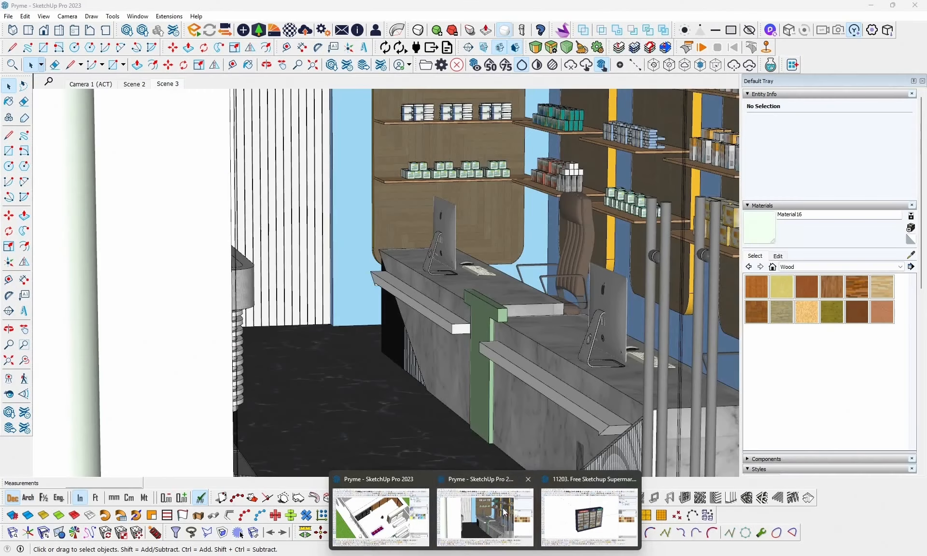
click(503, 512)
mouse_move(360, 320)
middle_down()
mouse_move(657, 321)
mouse_move(617, 324)
mouse_move(637, 325)
middle_up()
middle_drag(411, 333, 421, 257)
scroll(407, 399, down, 7)
click(422, 256)
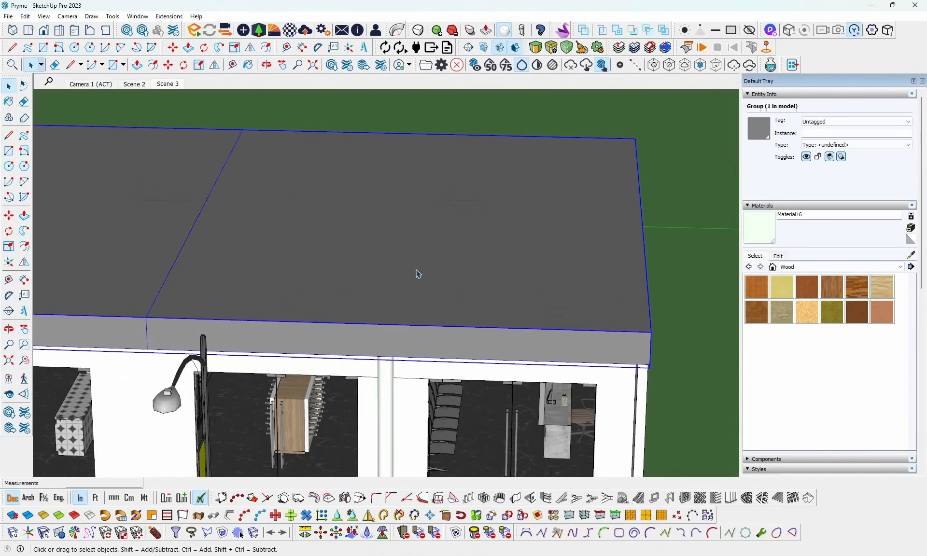
right_click(440, 281)
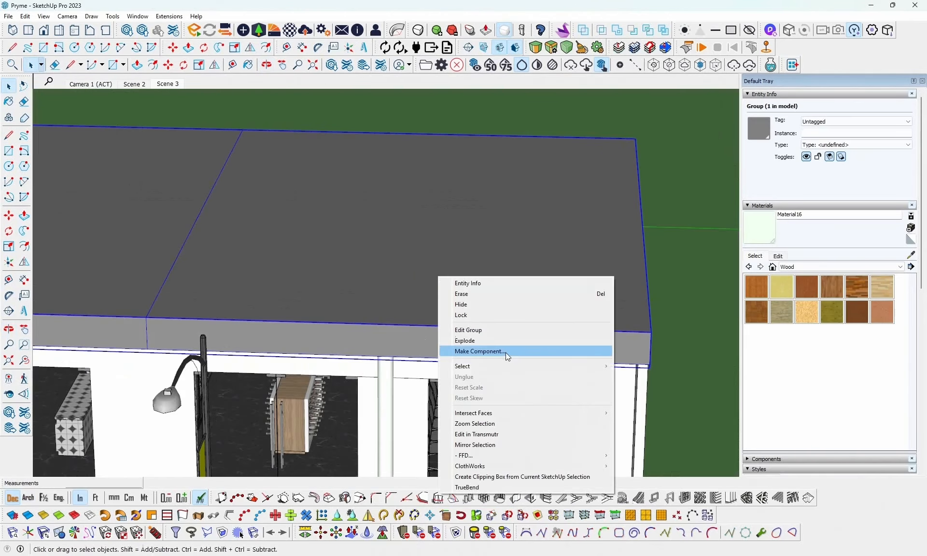
click(475, 306)
- Copy the wine rack and freestanding shelf groups from the finished model and paste them into the working model between the fridges and red chairs
middle_drag(369, 313, 263, 384)
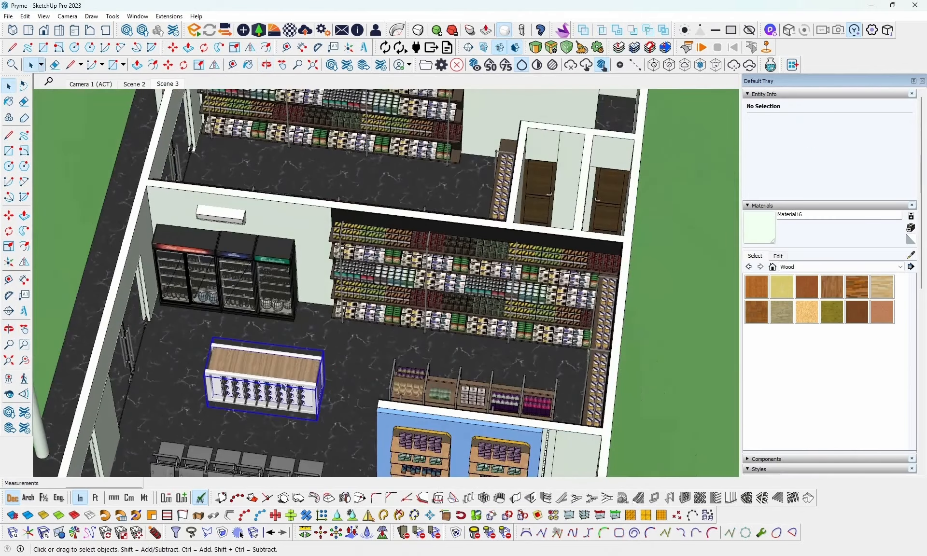
click(294, 386)
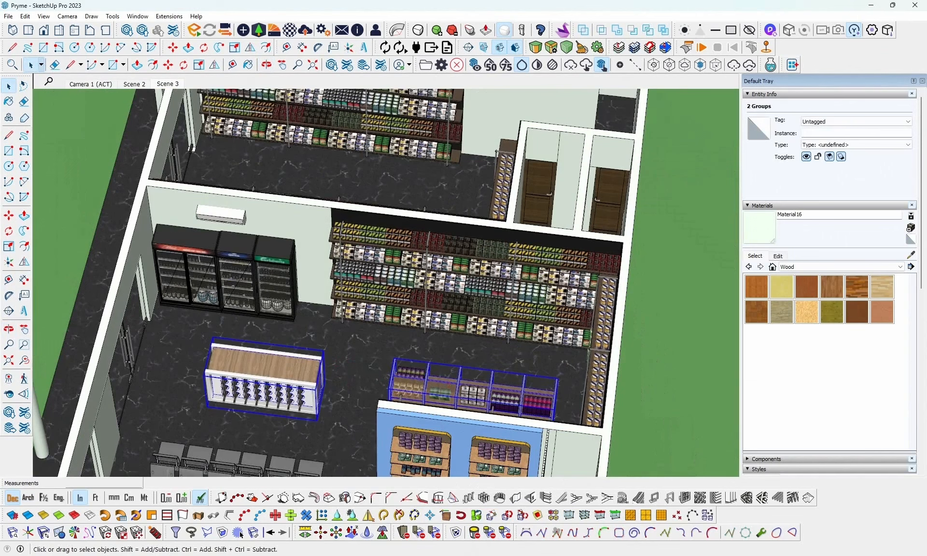
mouse_move(484, 555)
click(379, 514)
mouse_move(458, 342)
middle_down()
mouse_move(477, 319)
mouse_move(329, 341)
middle_up()
key(ctrl+v)
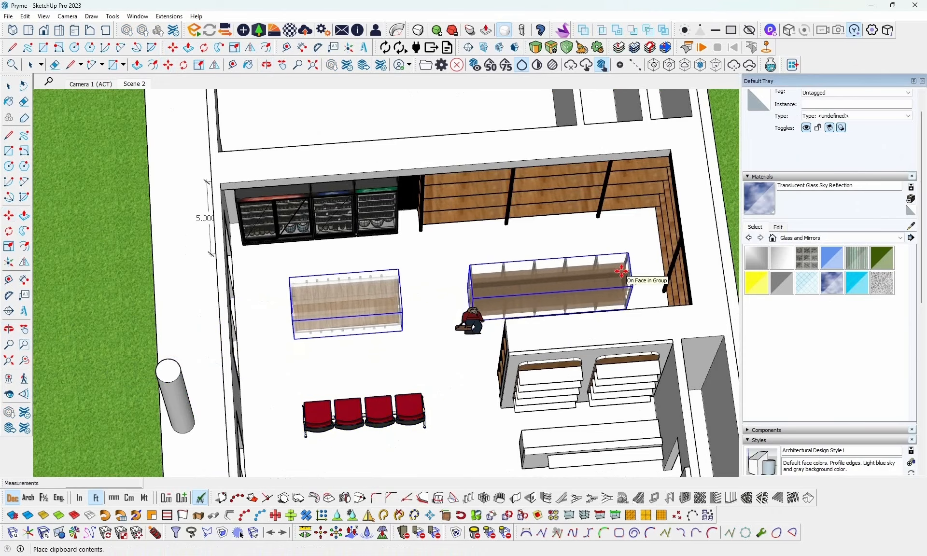
click(621, 273)
- Inspect the placement of the wine rack, freestanding shelf and chairs from the shopfront and from above
middle_drag(397, 316, 321, 304)
scroll(453, 256, down, 10)
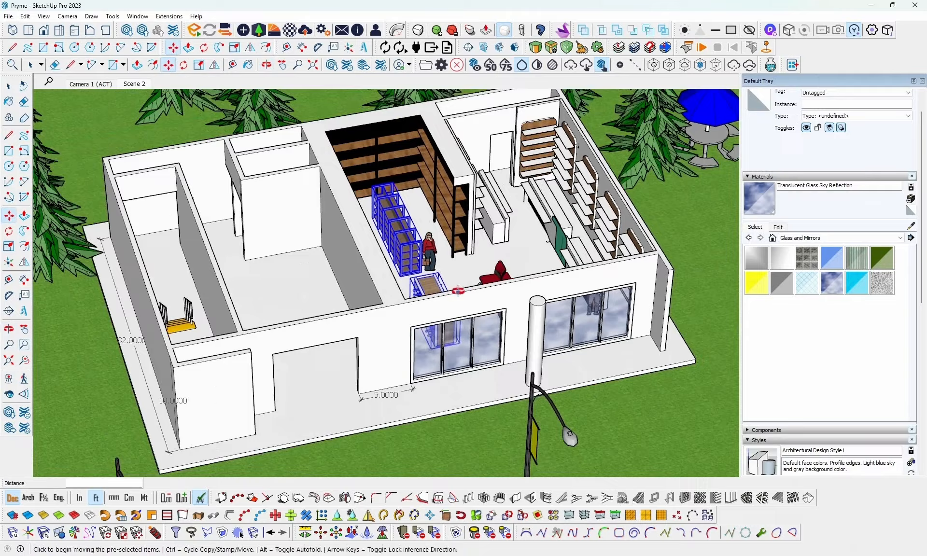
middle_drag(457, 290, 286, 317)
middle_drag(490, 312, 477, 275)
key(space)
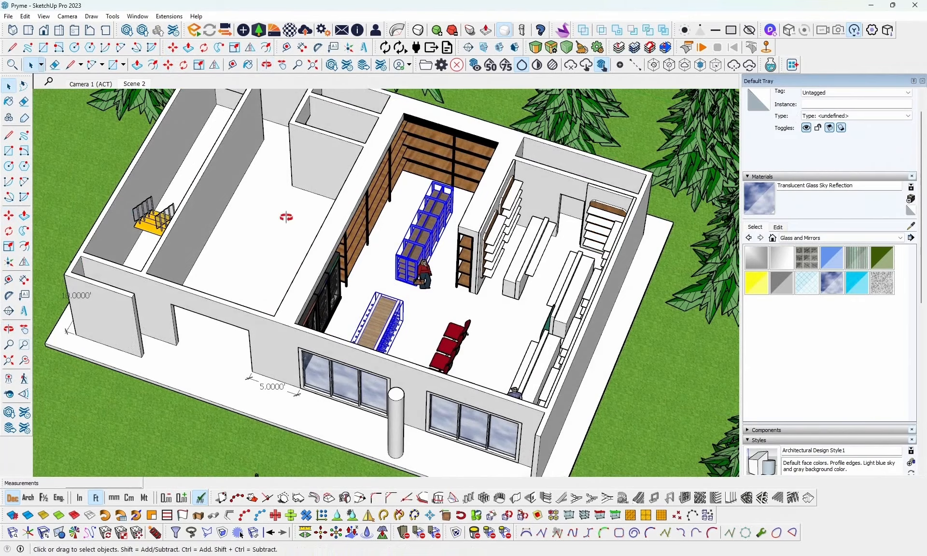
middle_drag(286, 217, 205, 139)
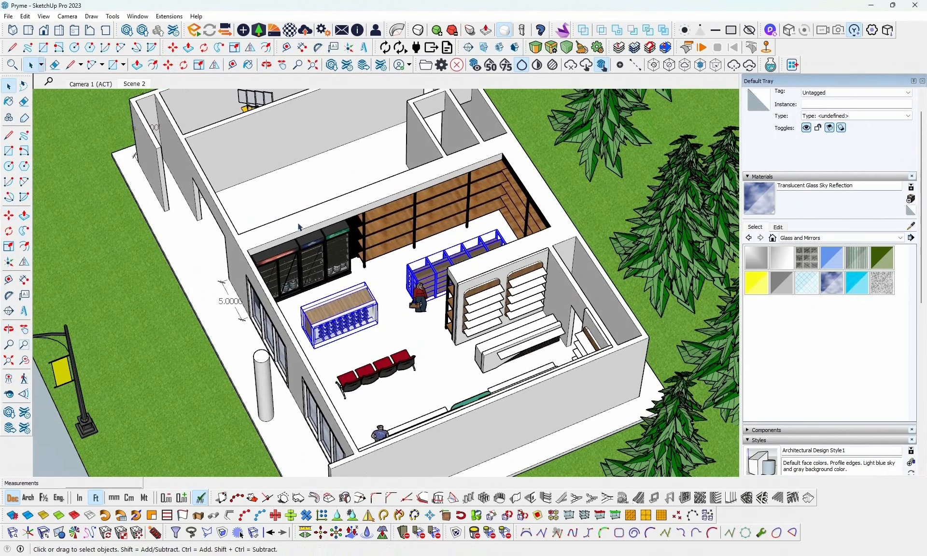
mouse_move(333, 244)
middle_down()
mouse_move(360, 302)
mouse_move(361, 247)
mouse_move(347, 223)
mouse_move(463, 213)
mouse_move(319, 244)
middle_up()
scroll(397, 169, up, 5)
- Draw a rectangle face across the empty front opening of the neighbouring shop, from its upper corner to the opposite lower corner
middle_drag(415, 236, 238, 340)
scroll(471, 229, down, 5)
scroll(238, 340, up, 3)
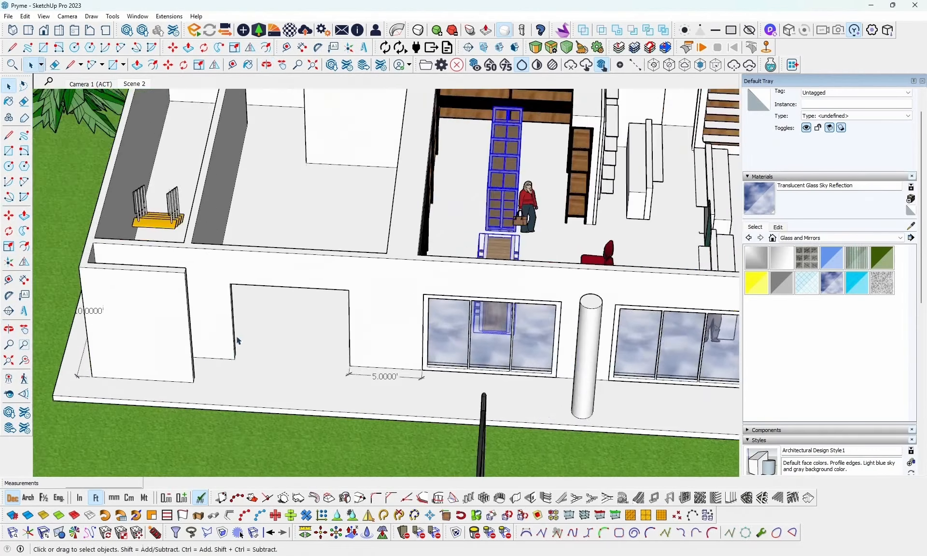
scroll(238, 340, up, 3)
click(47, 50)
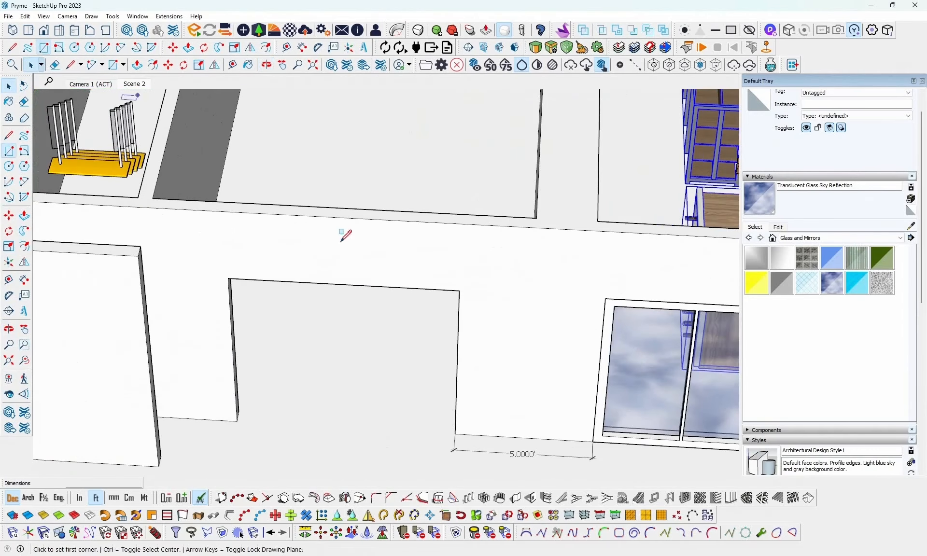
scroll(277, 284, down, 3)
click(255, 268)
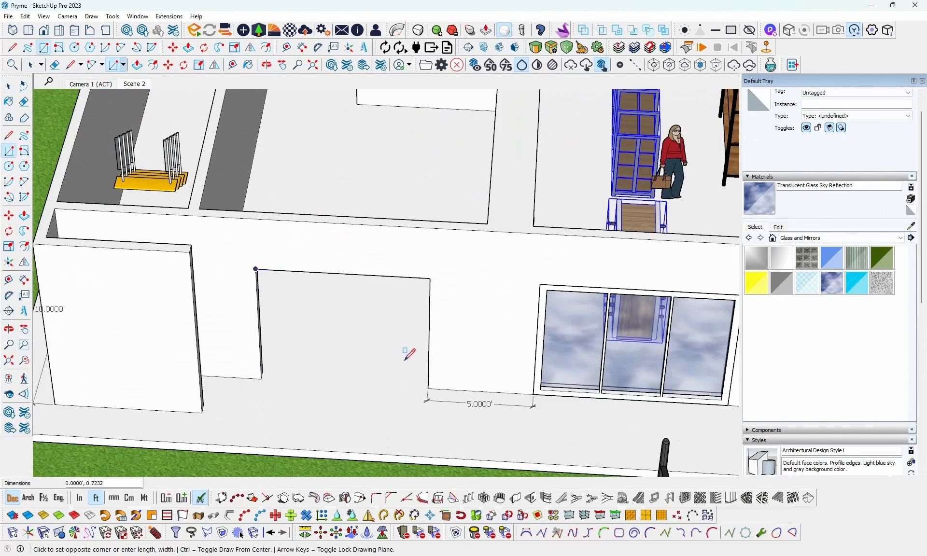
click(428, 386)
key(space)
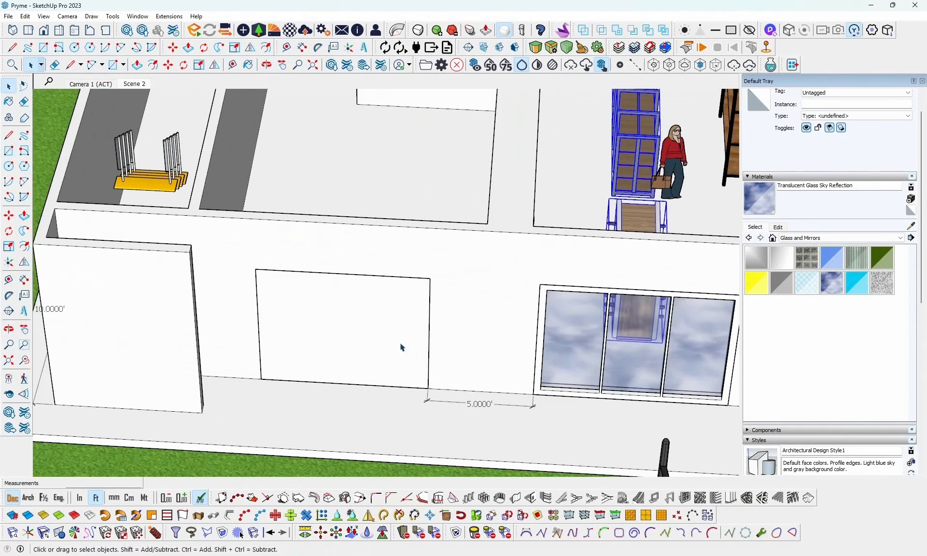
- Fill the neighbouring shop's front opening with a one-row, three-column rectangular window frame and paint its panes with Translucent Glass Sky Reflection
click(399, 346)
click(684, 497)
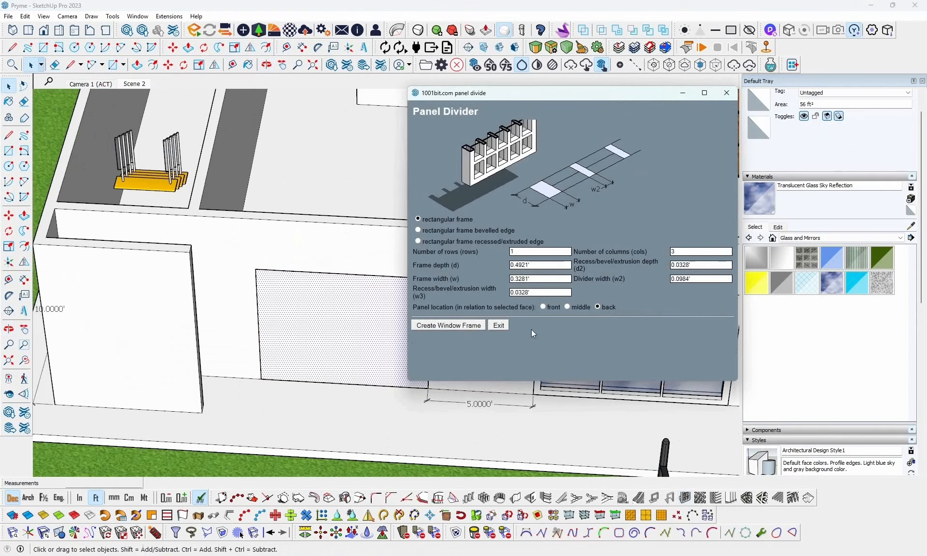
click(441, 326)
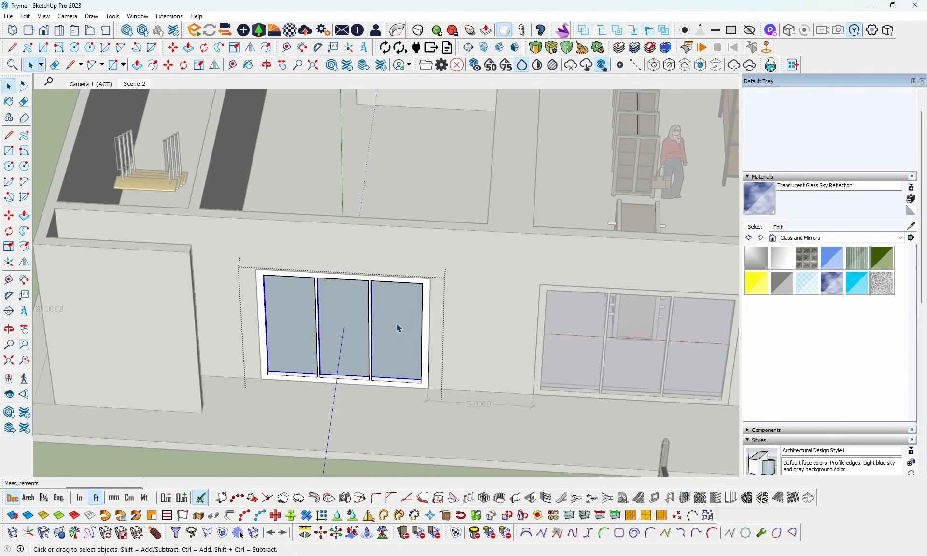
key(b)
click(401, 317)
key(space)
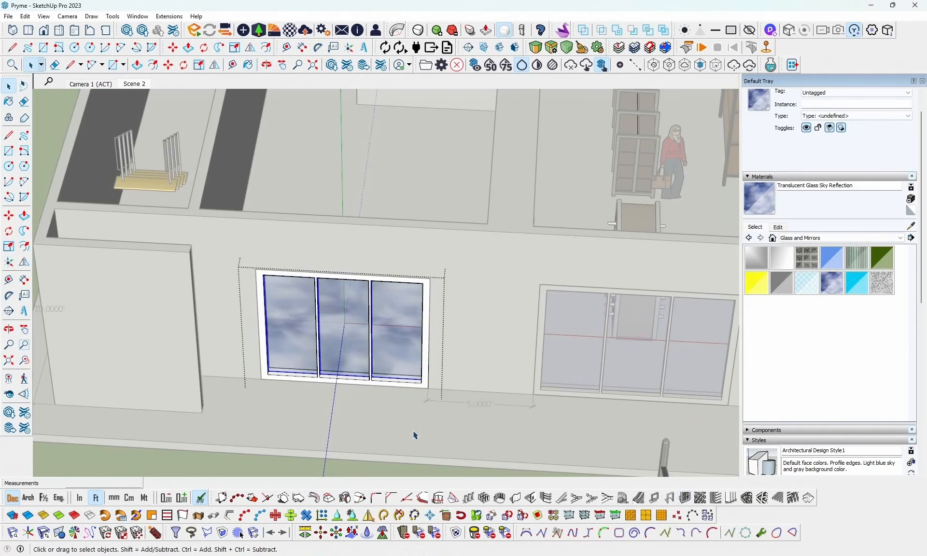
click(415, 431)
- Delete the two stray edges on the floor and wall near the counter with the green front panel
scroll(417, 425, down, 4)
middle_drag(438, 323, 368, 357)
scroll(378, 355, down, 2)
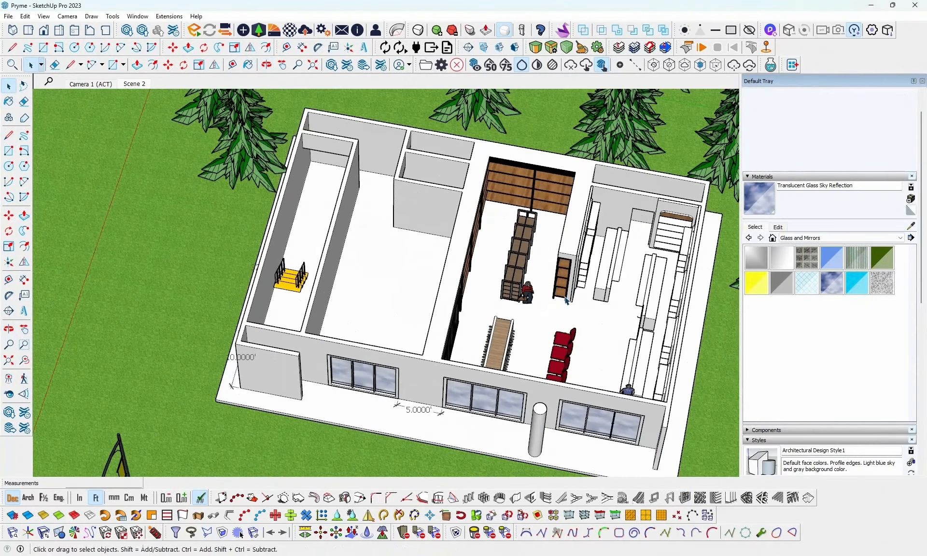
shift+middle_drag(556, 296, 504, 259)
scroll(484, 303, up, 4)
scroll(541, 215, up, 5)
click(502, 255)
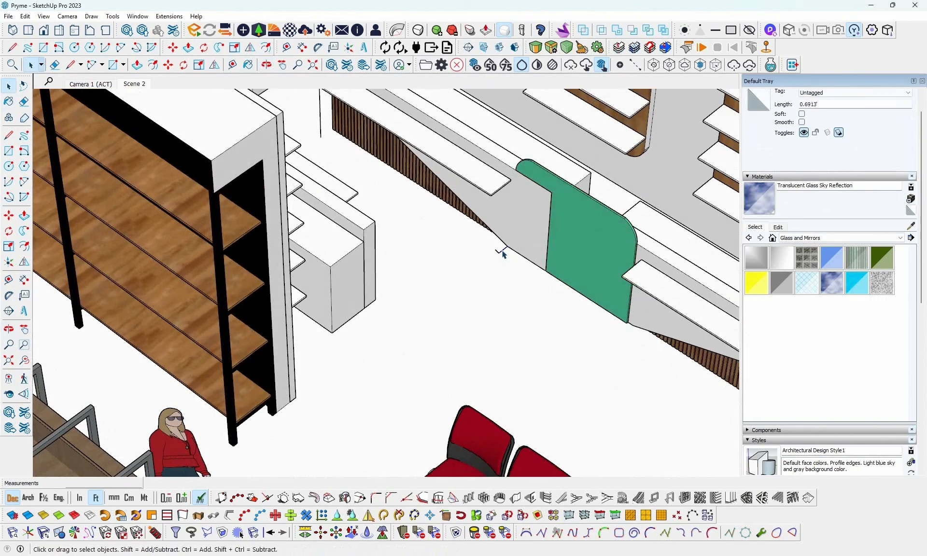
click(318, 136)
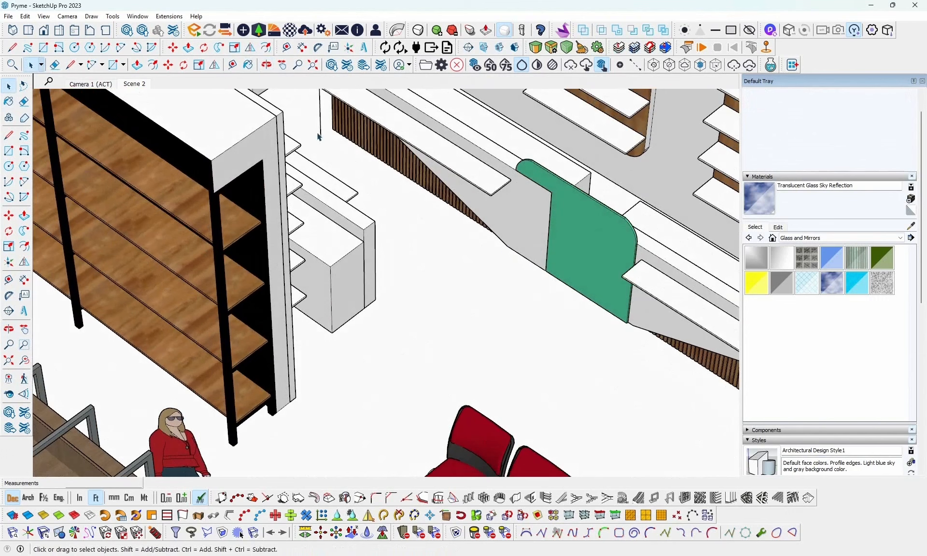
click(321, 128)
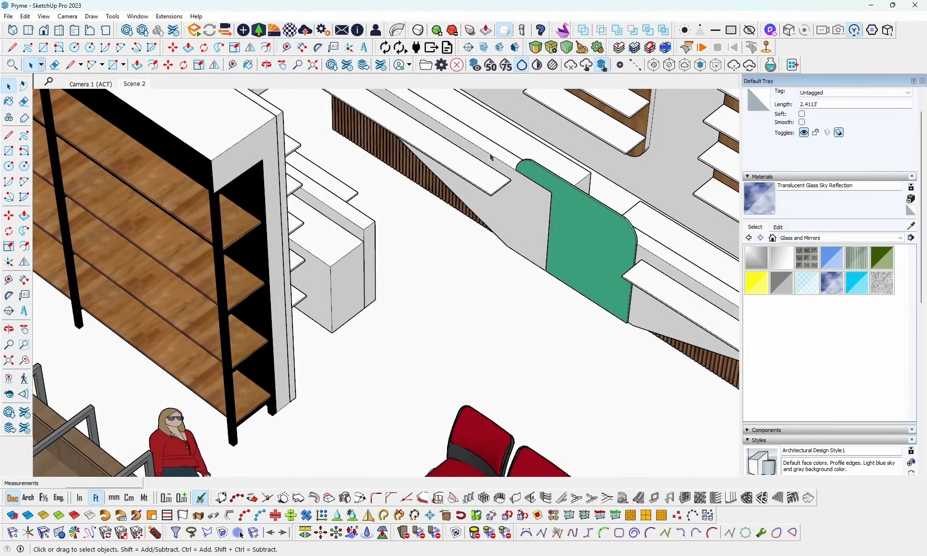
- Examine the mart interior from several angles, including the wooden shelving, freestanding shelf, counters and wall-mounted display shelves
middle_drag(489, 156, 366, 305)
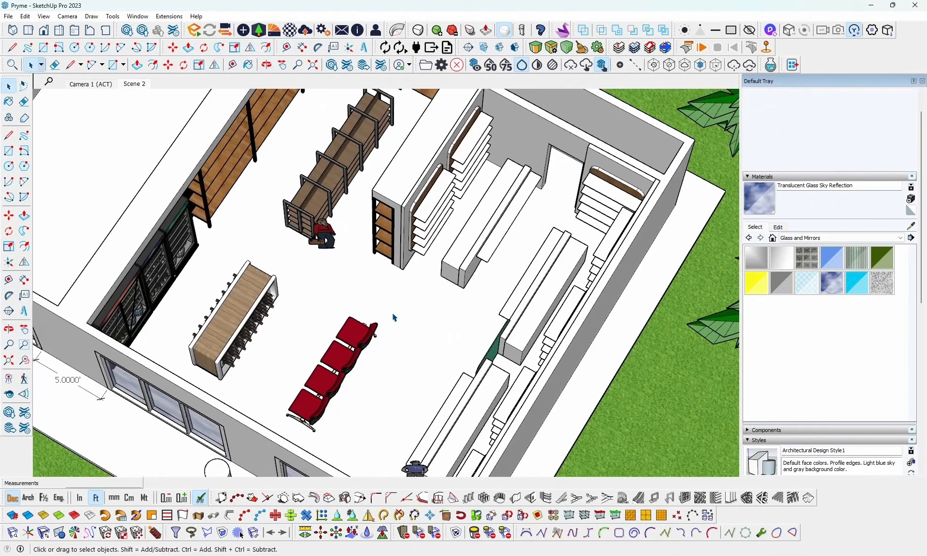
middle_drag(365, 267, 481, 227)
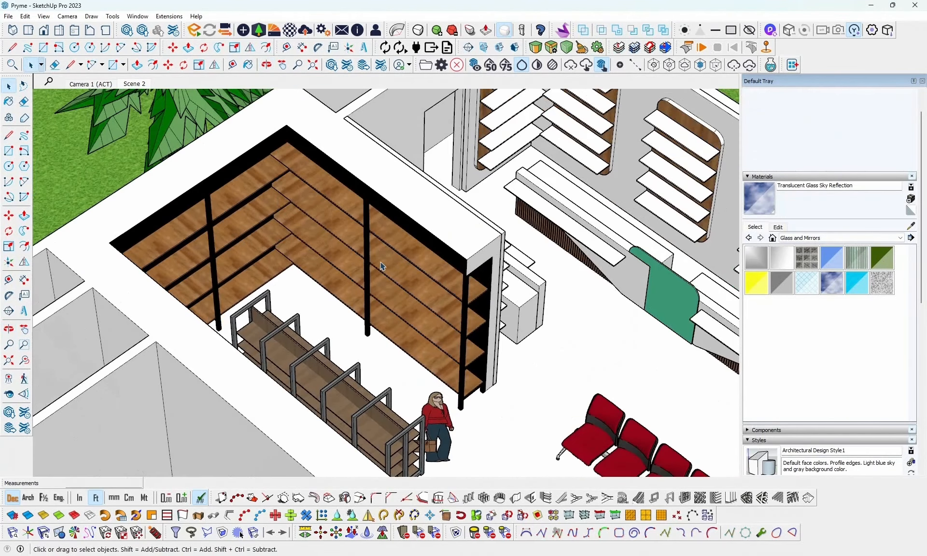
middle_drag(389, 256, 388, 198)
middle_drag(448, 223, 254, 439)
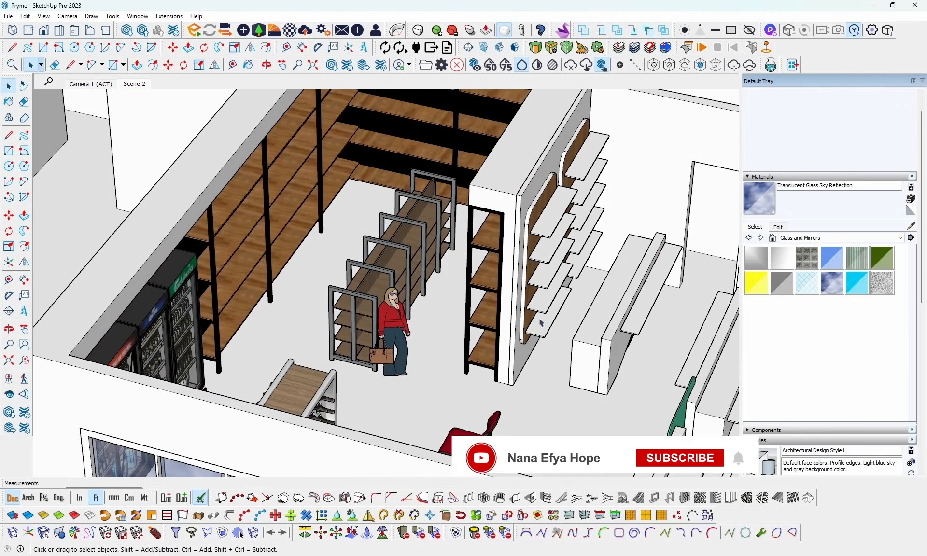
middle_drag(601, 317, 573, 171)
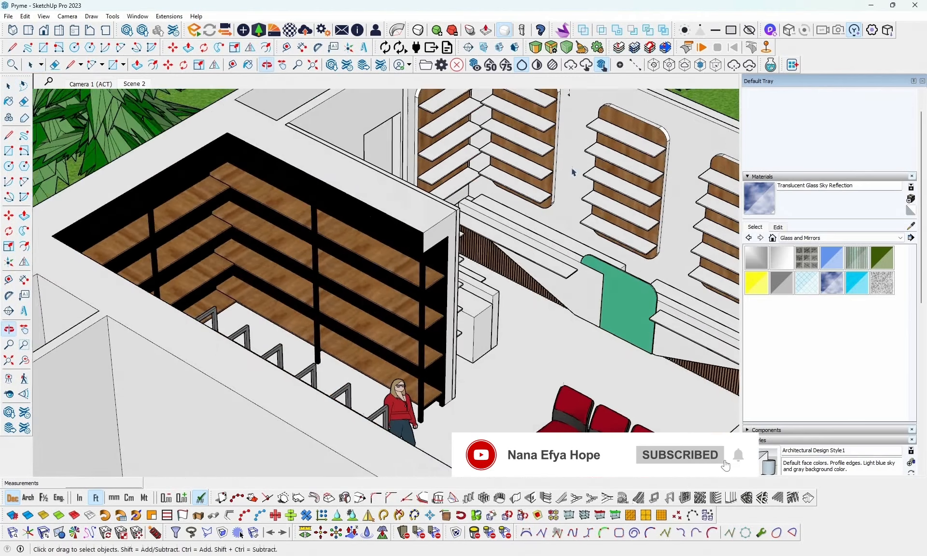
shift+middle_drag(648, 248, 442, 280)
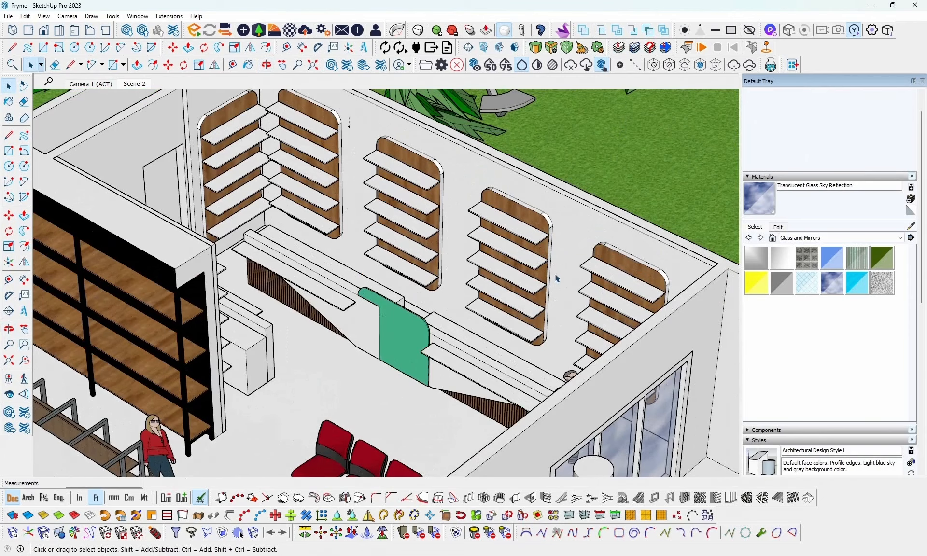
middle_drag(562, 302, 387, 348)
shift+middle_drag(340, 300, 666, 314)
middle_drag(627, 314, 560, 284)
scroll(538, 313, down, 2)
scroll(538, 312, down, 2)
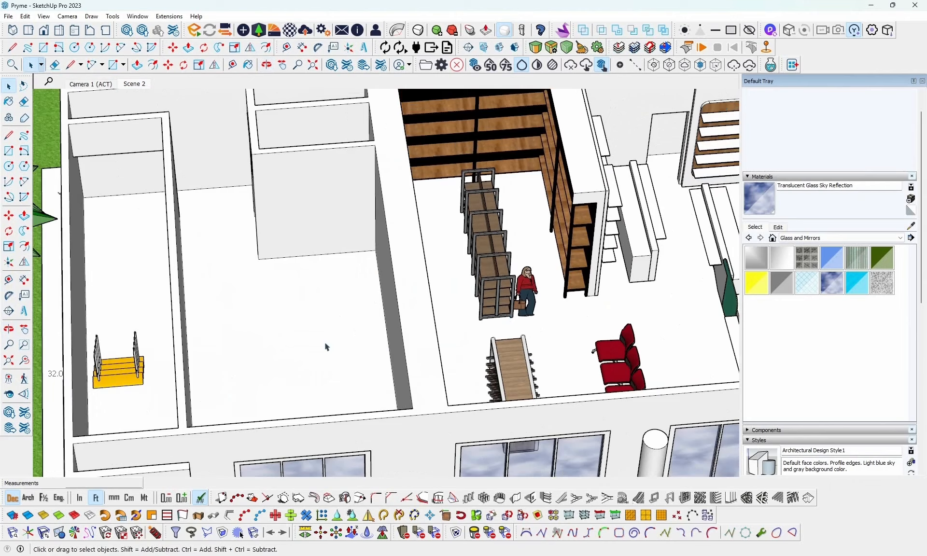
- Examine the empty neighbouring shop and its partition walls in relation to the furnished mart
middle_drag(431, 321, 435, 320)
middle_drag(579, 372, 418, 347)
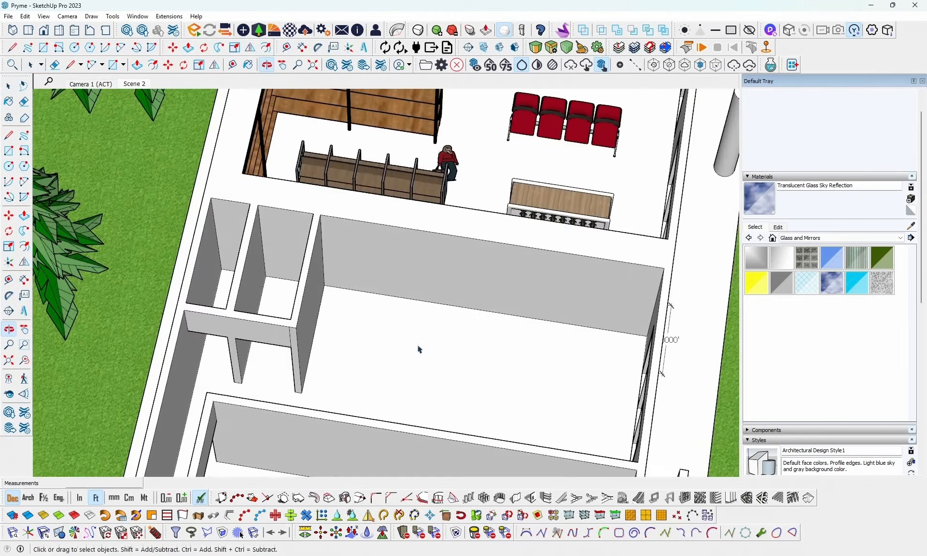
scroll(280, 321, up, 5)
middle_drag(319, 319, 344, 270)
middle_drag(463, 344, 389, 358)
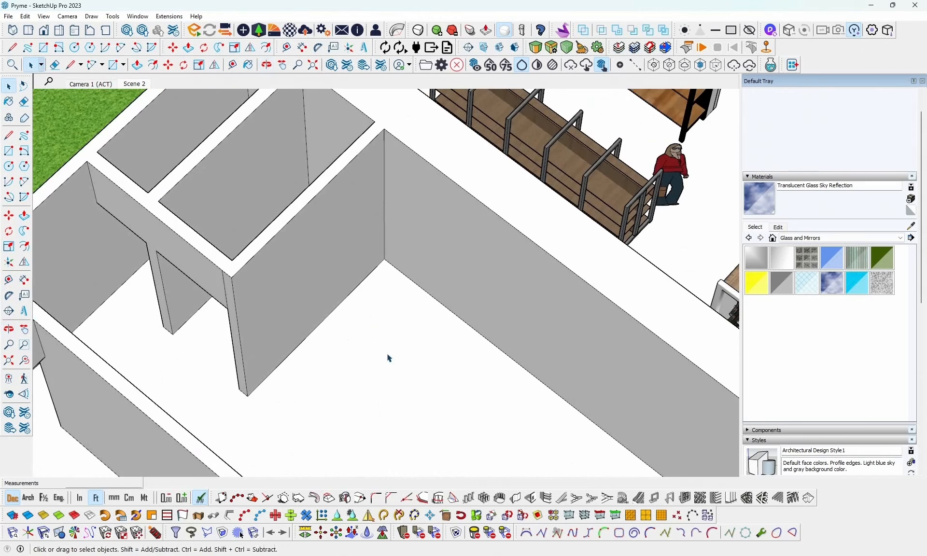
shift+middle_drag(454, 353, 348, 352)
middle_drag(432, 368, 259, 355)
scroll(380, 351, down, 3)
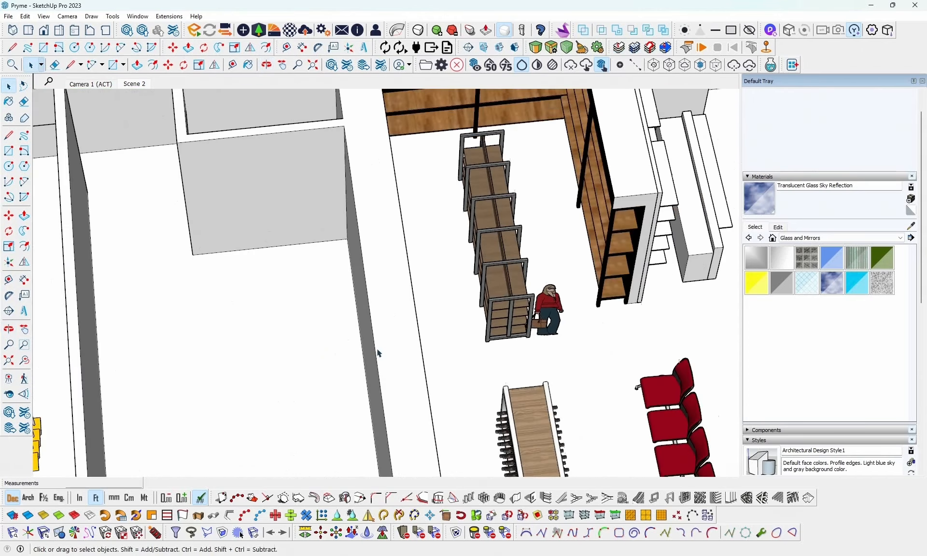
scroll(386, 346, down, 2)
- Copy the four wooden shelves and two black upright frames of the mart shelving into the neighbouring shop, against the shared wall by the window
middle_drag(305, 309, 349, 186)
click(349, 186)
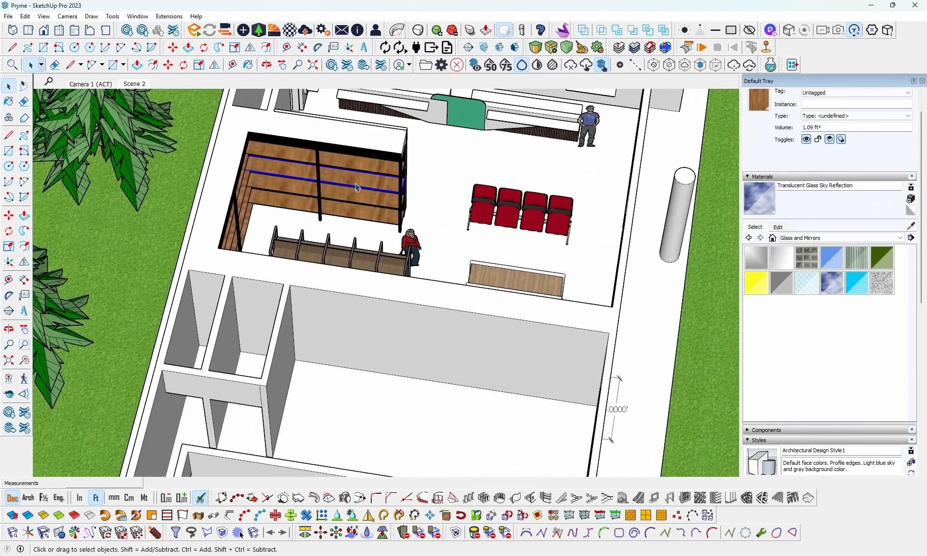
shift+click(372, 161)
shift+click(372, 181)
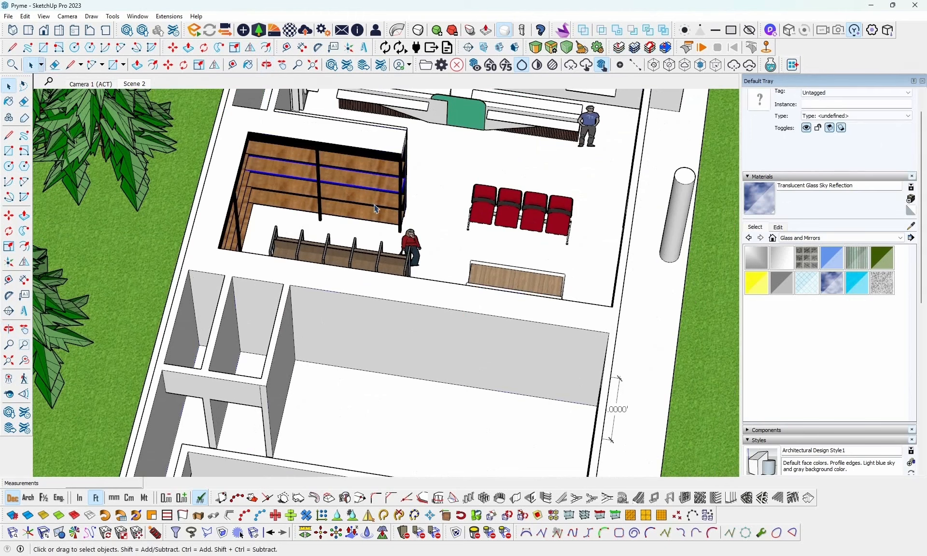
shift+click(383, 171)
shift+click(348, 202)
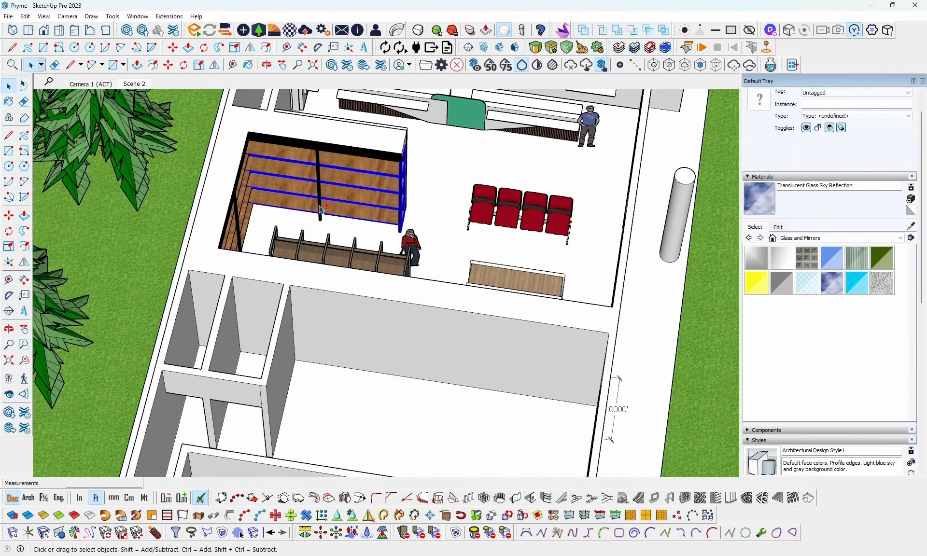
key(m)
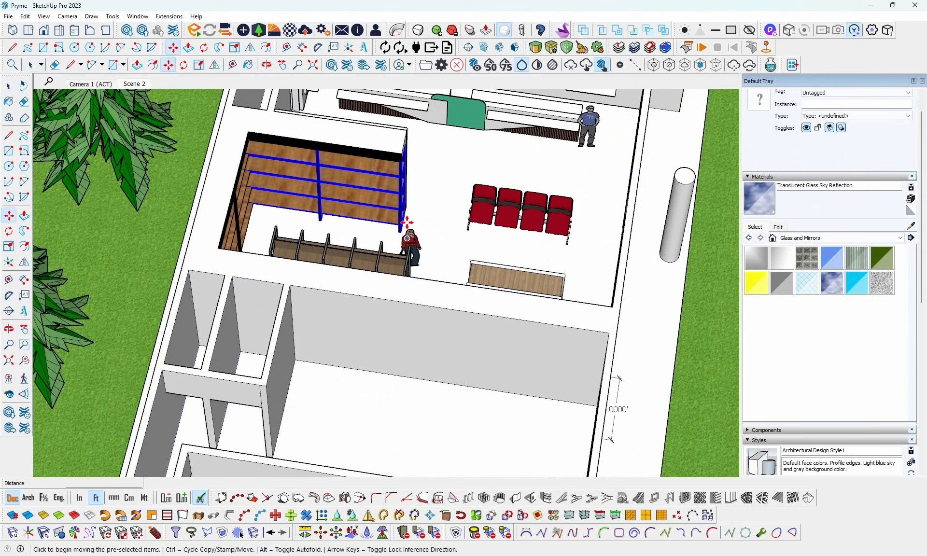
key(ctrl)
click(408, 217)
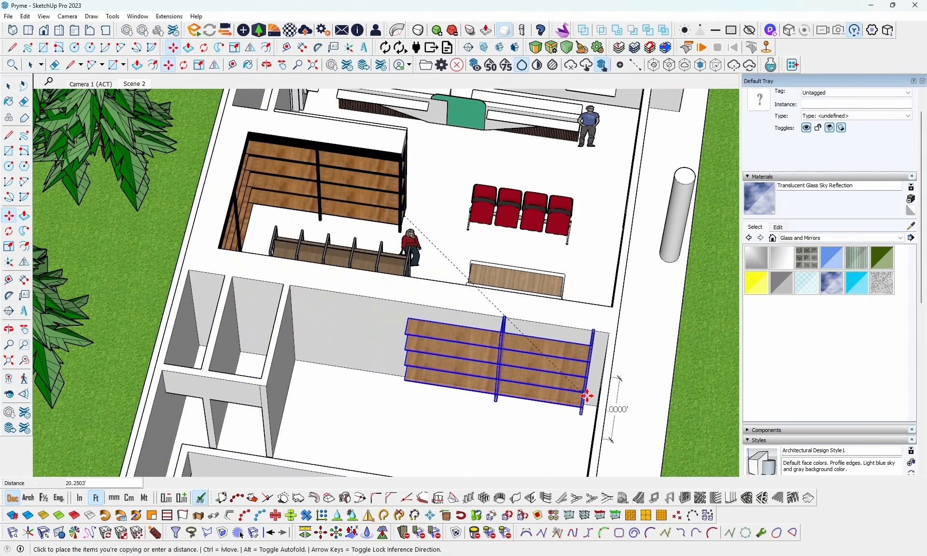
click(604, 408)
- Move the copied shelf unit down about 1.07 ft to the neighbouring shop's floor
middle_drag(604, 408, 569, 323)
scroll(569, 323, up, 6)
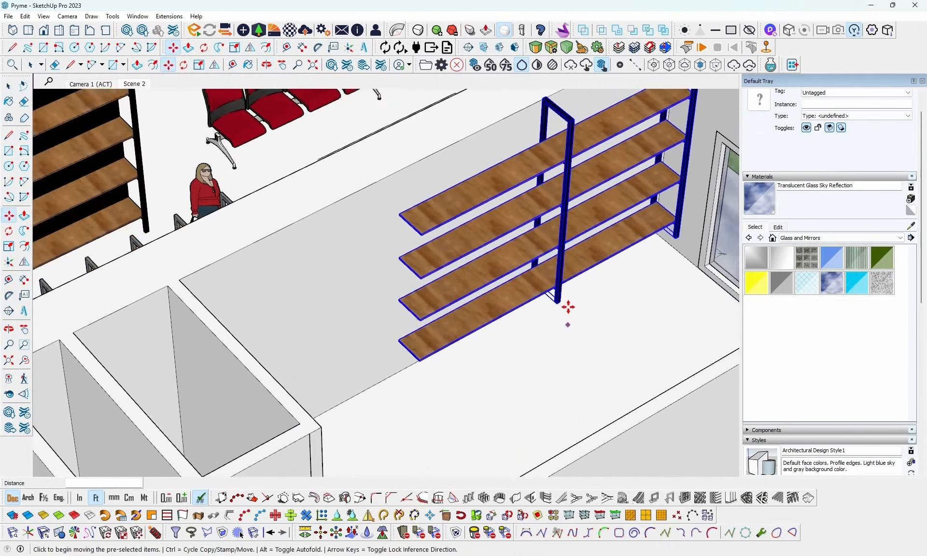
scroll(568, 307, up, 2)
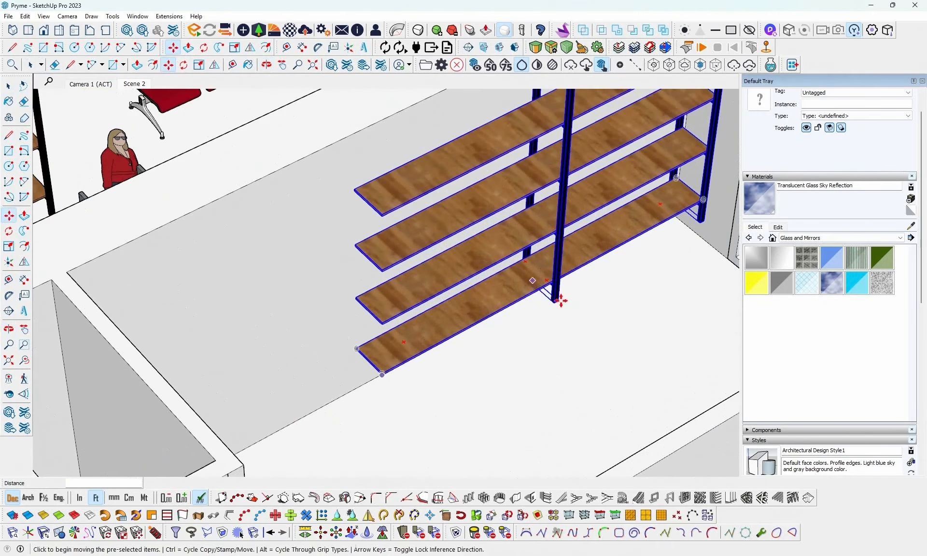
click(553, 301)
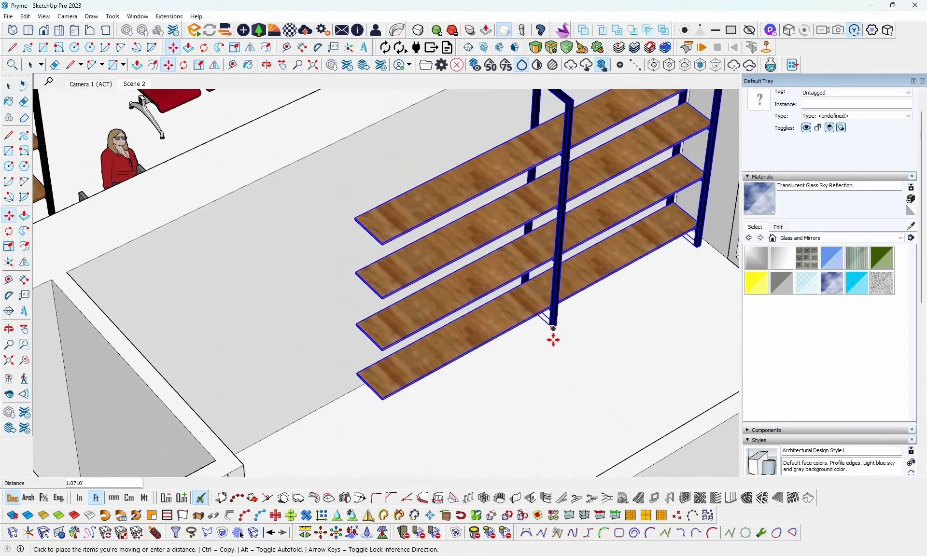
click(553, 340)
middle_drag(552, 341, 492, 368)
scroll(493, 368, down, 3)
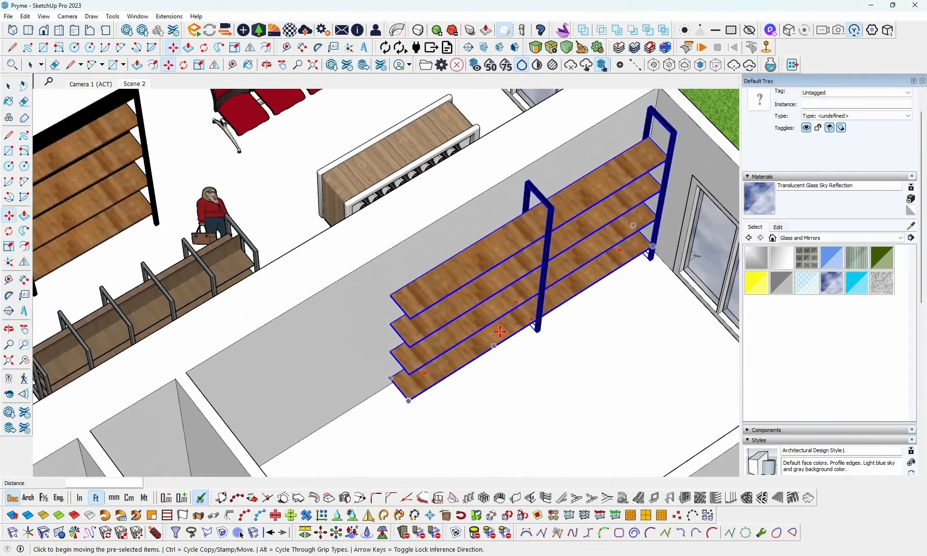
- Stretch the four copied shelf boards along the shared wall to the partition wall, scaling them lengthwise by about 1.72
middle_drag(500, 331, 395, 293)
key(space)
click(348, 311)
click(398, 295)
shift+click(402, 327)
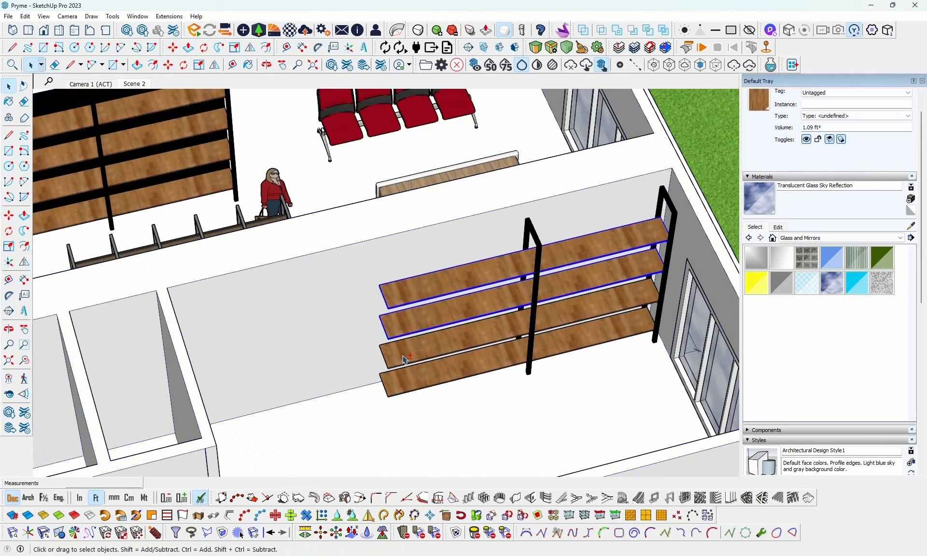
shift+click(402, 383)
middle_drag(402, 383, 372, 344)
key(s)
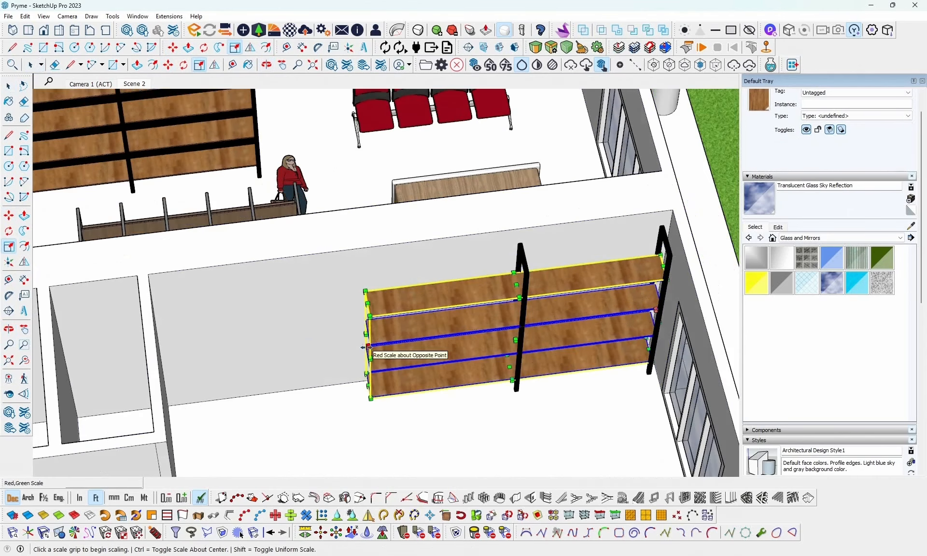
click(366, 346)
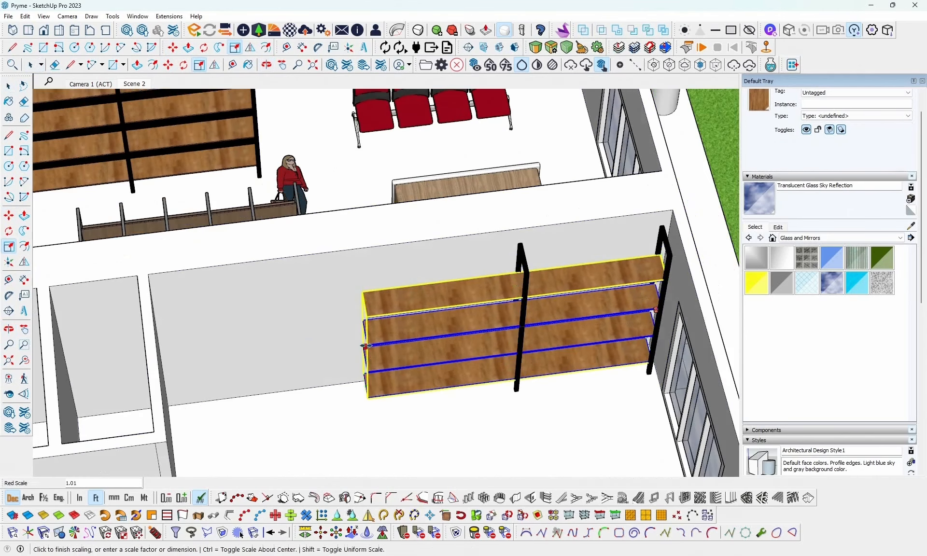
click(151, 311)
middle_drag(395, 332, 390, 332)
key(space)
click(436, 404)
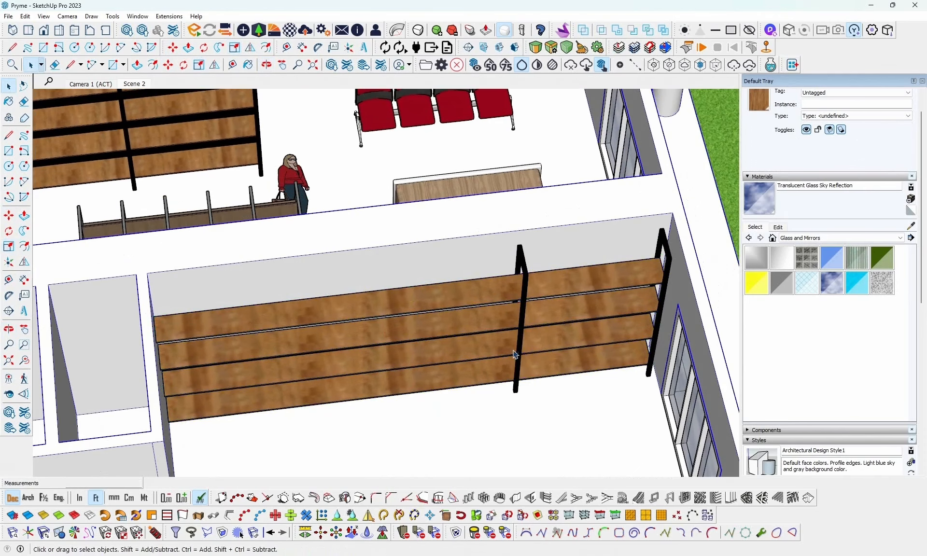
- Copy the unit's inner black upright along the shelves three times, at successive spacings of about 5.43, 5.53 and 4.18 ft, ending at the partition wall
click(518, 348)
key(m)
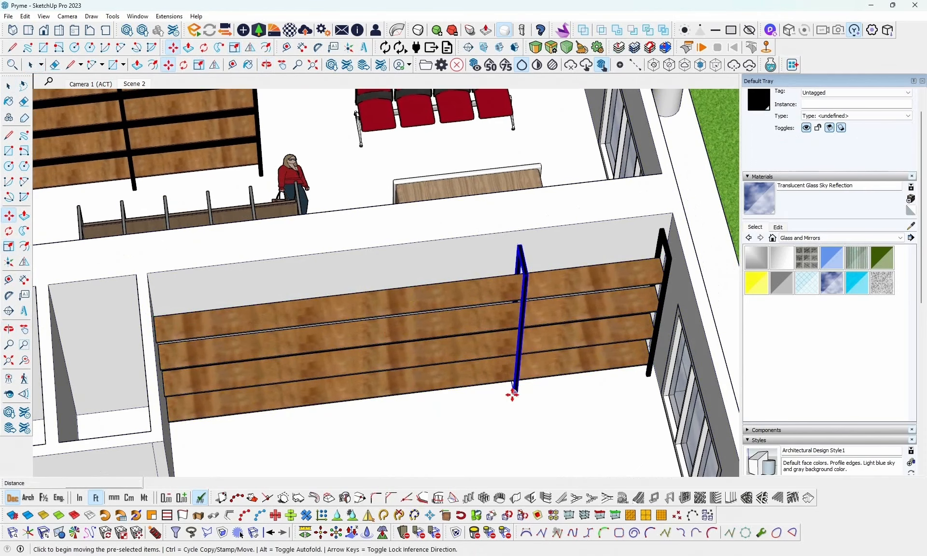
key(ctrl)
click(510, 393)
key(Left)
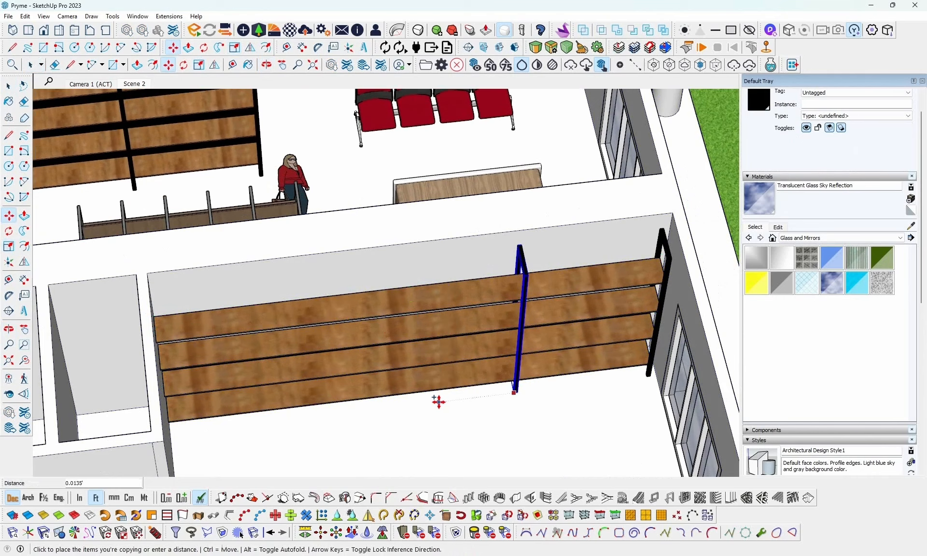
click(392, 402)
click(391, 404)
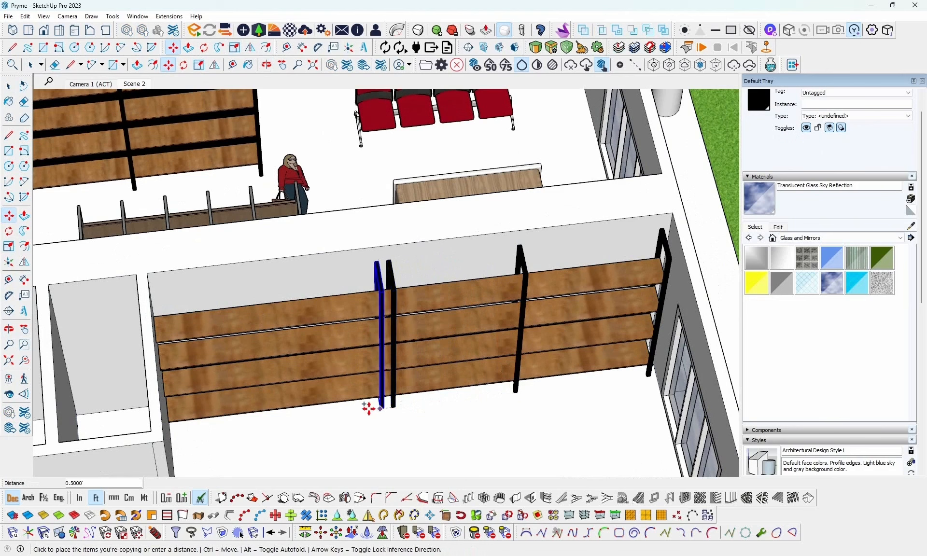
click(265, 416)
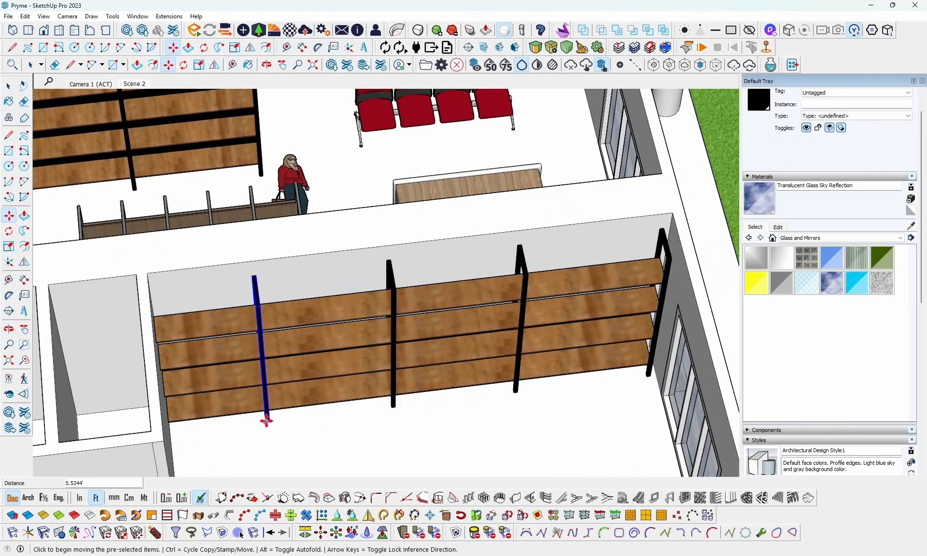
click(267, 425)
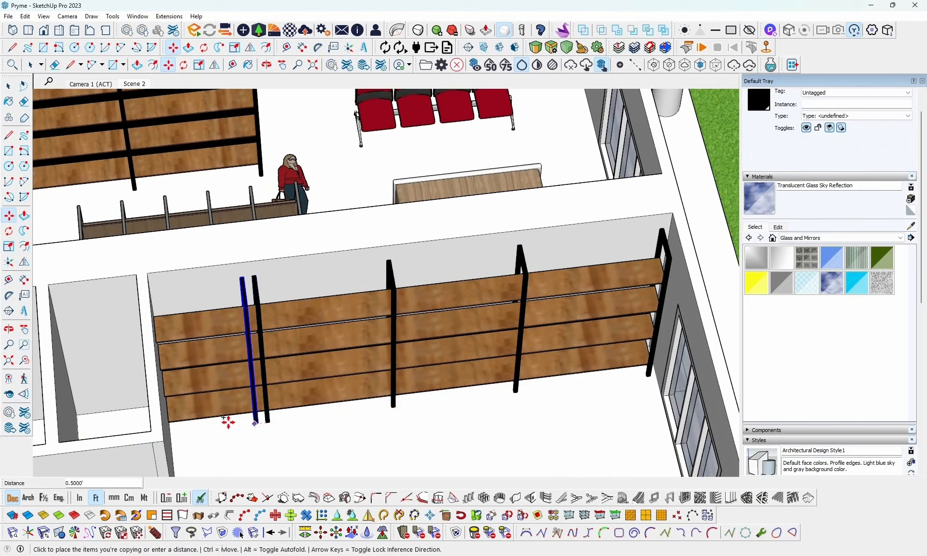
click(170, 427)
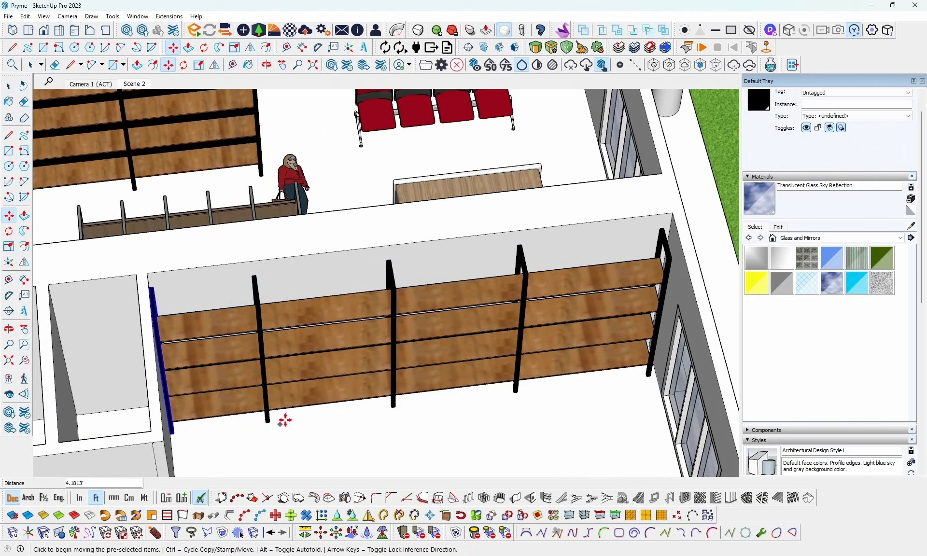
- Move the three inner black uprights together along the shelves toward the window to even out the bay widths
key(space)
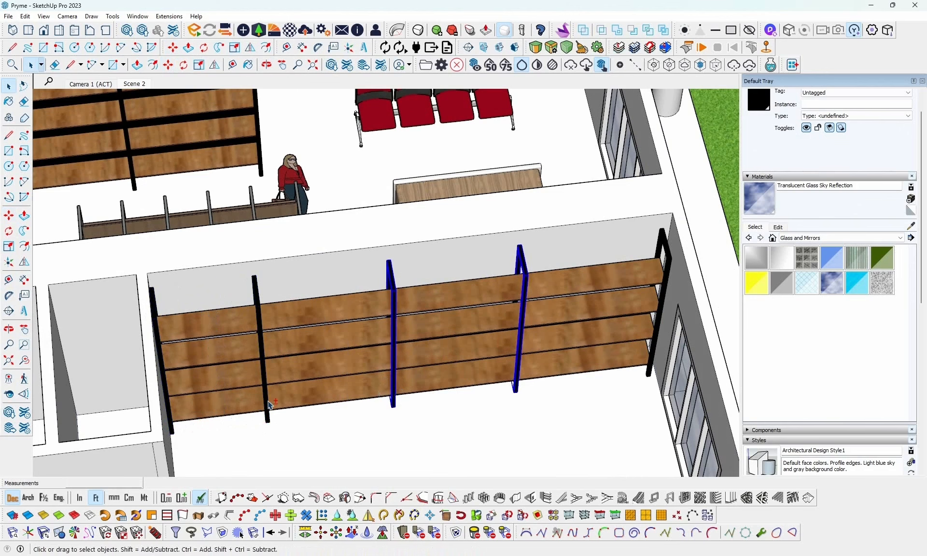
key(m)
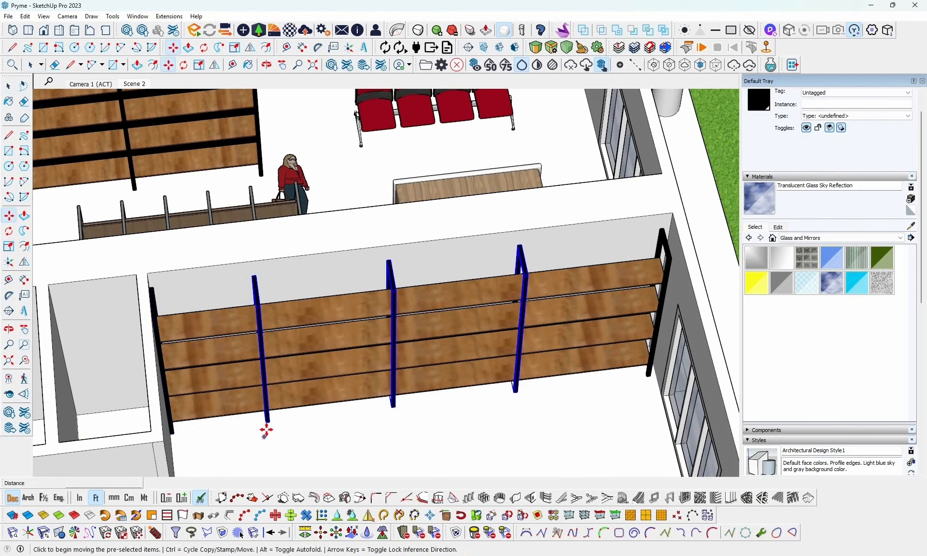
click(266, 429)
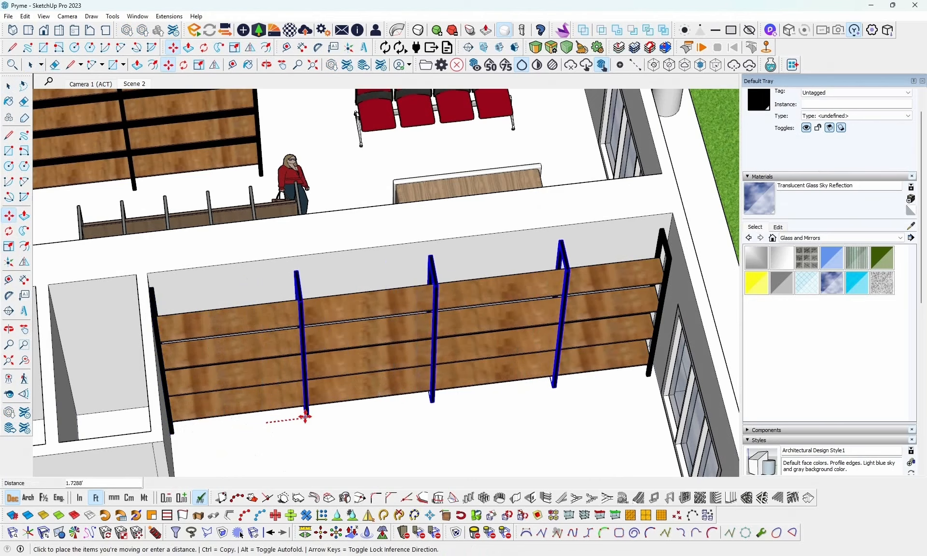
click(290, 418)
middle_drag(472, 426, 219, 401)
key(space)
scroll(308, 402, down, 5)
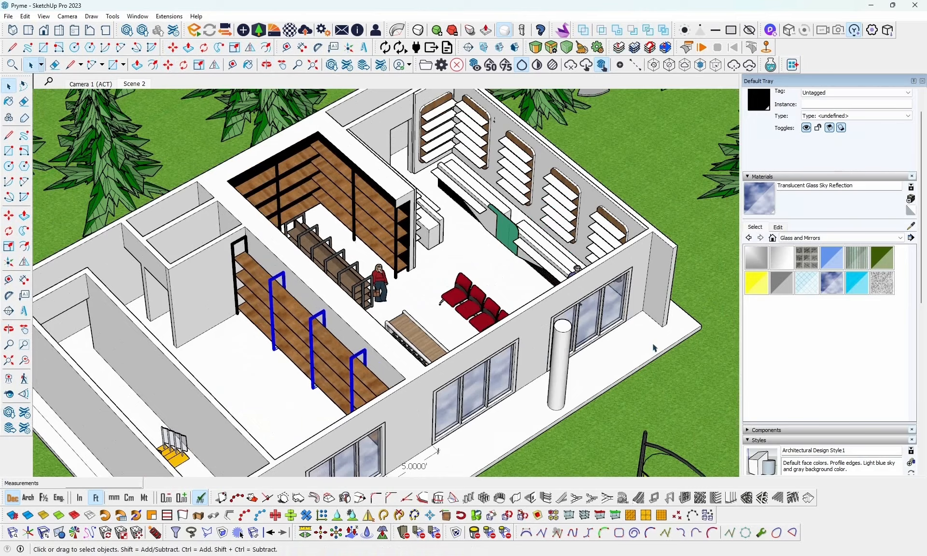
click(707, 266)
- Group the neighbouring shop's four shelf boards and five black uprights into one shelving unit
middle_drag(705, 268, 492, 355)
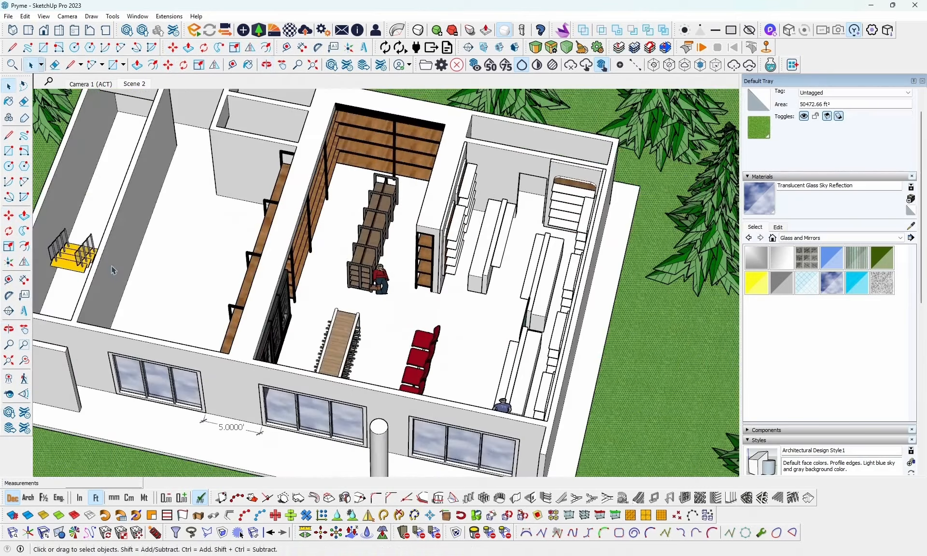
middle_drag(208, 274, 558, 270)
scroll(452, 303, up, 4)
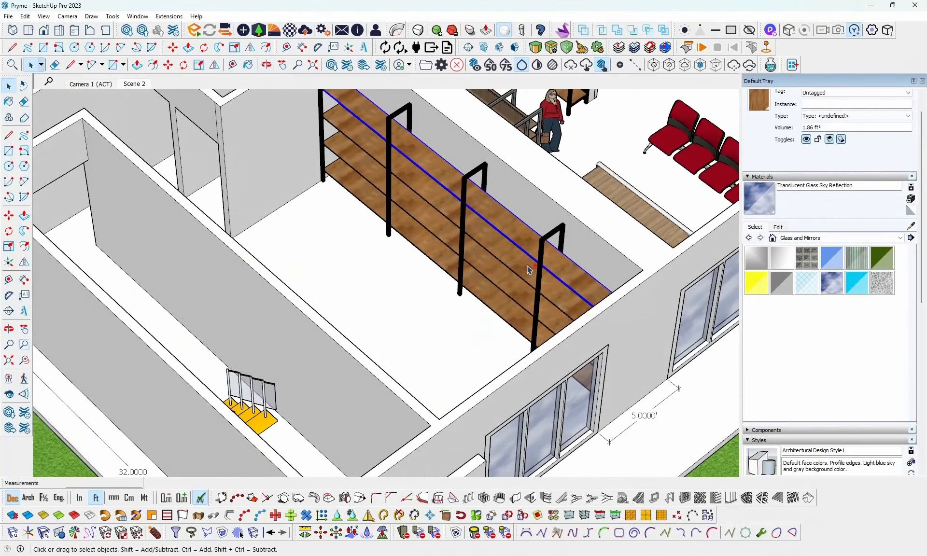
ctrl+click(463, 252)
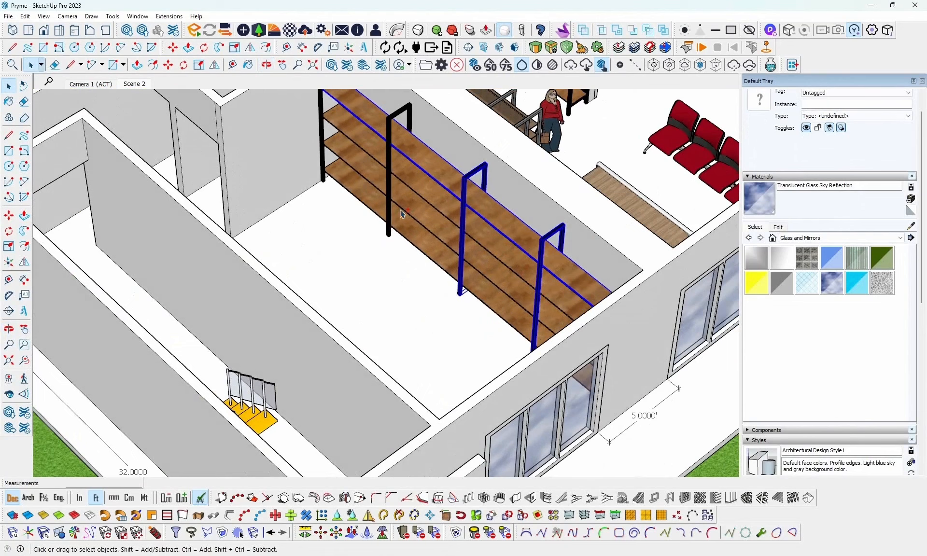
ctrl+click(389, 187)
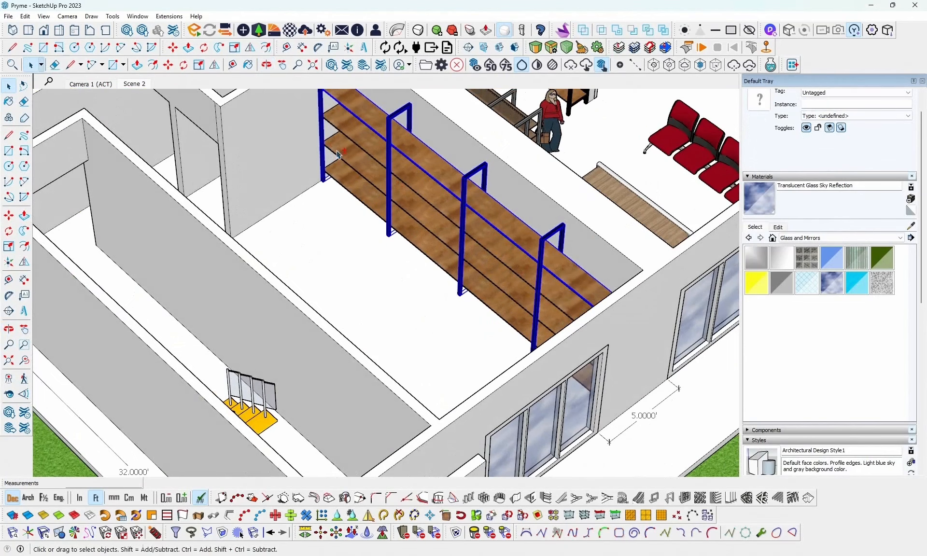
middle_drag(389, 198, 650, 209)
right_click(604, 201)
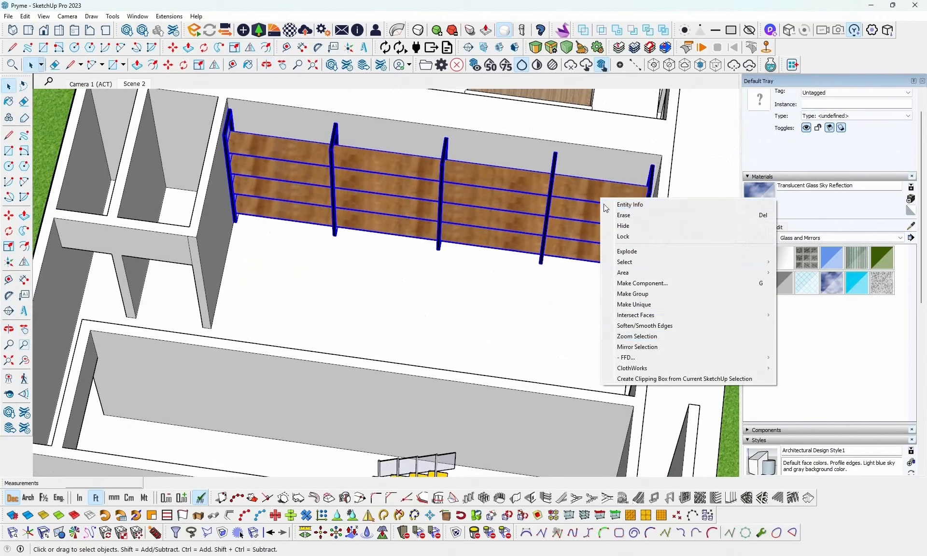
click(675, 293)
middle_drag(526, 309, 584, 347)
- Copy the shelving group about 11.46 ft straight across the shop to the opposite long wall
key(m)
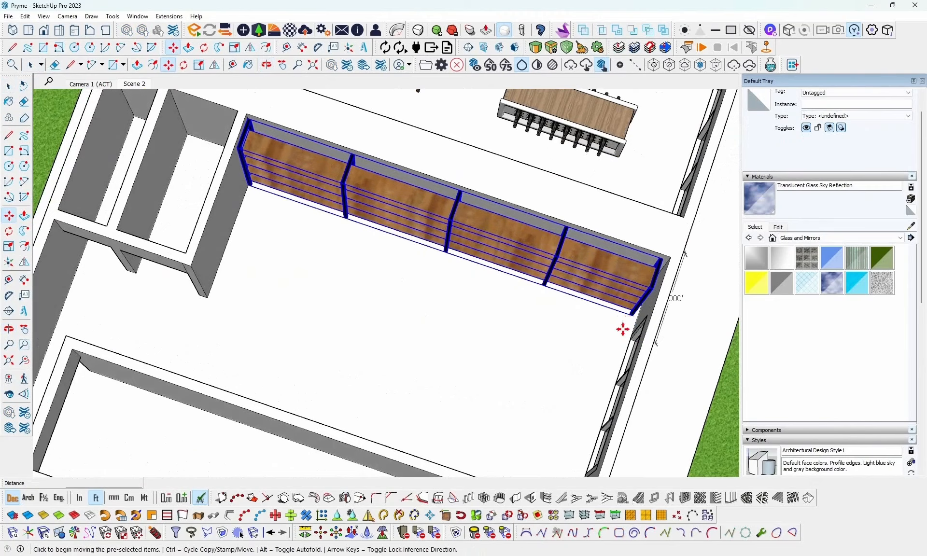
click(623, 329)
key(ctrl)
middle_drag(520, 420, 207, 430)
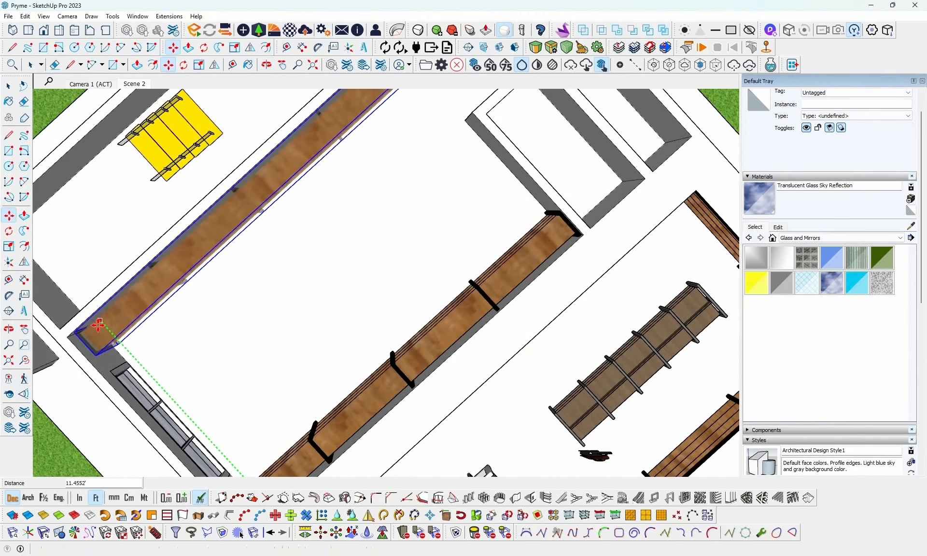
middle_drag(98, 325, 434, 241)
scroll(434, 254, down, 3)
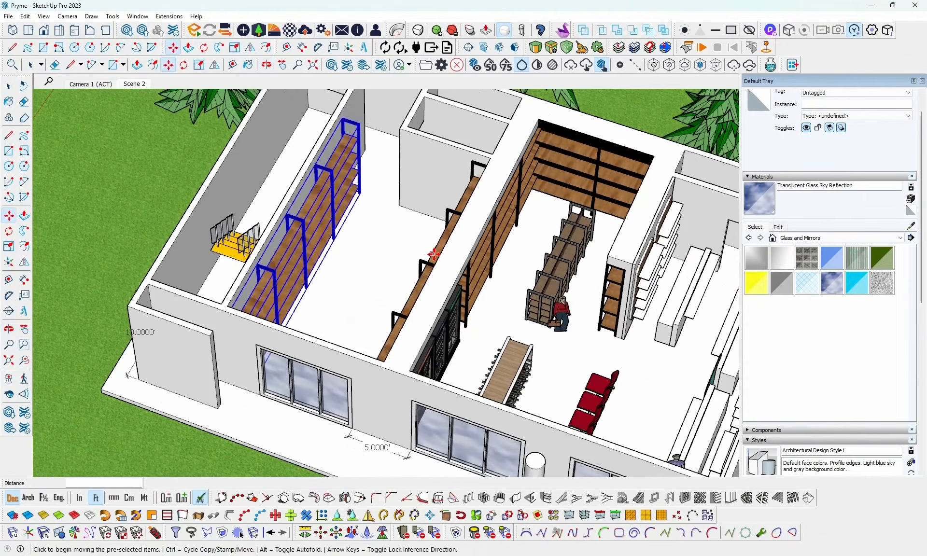
key(space)
middle_drag(288, 266, 360, 273)
click(56, 374)
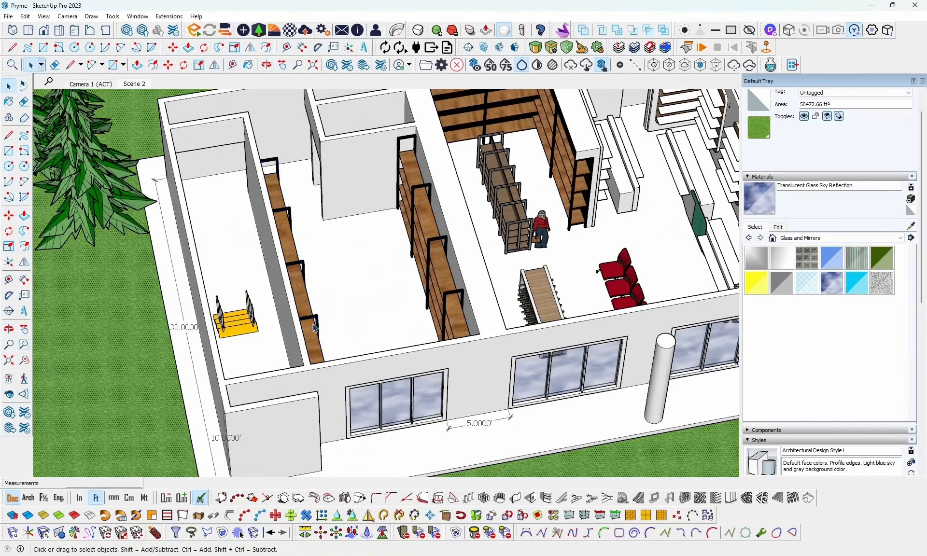
- Measure the height of the projecting wall band above the mart's drinks coolers
middle_drag(314, 328, 467, 232)
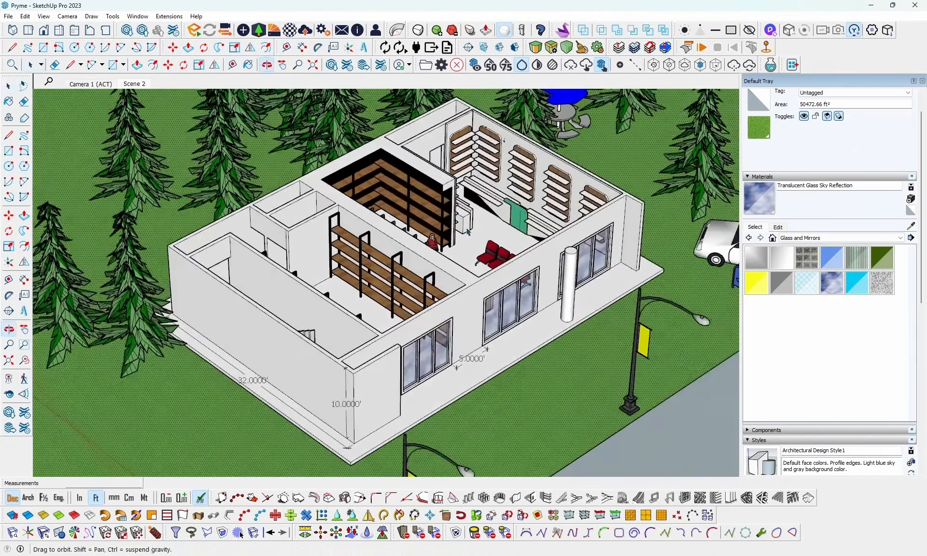
scroll(387, 220, up, 5)
middle_drag(386, 252, 555, 264)
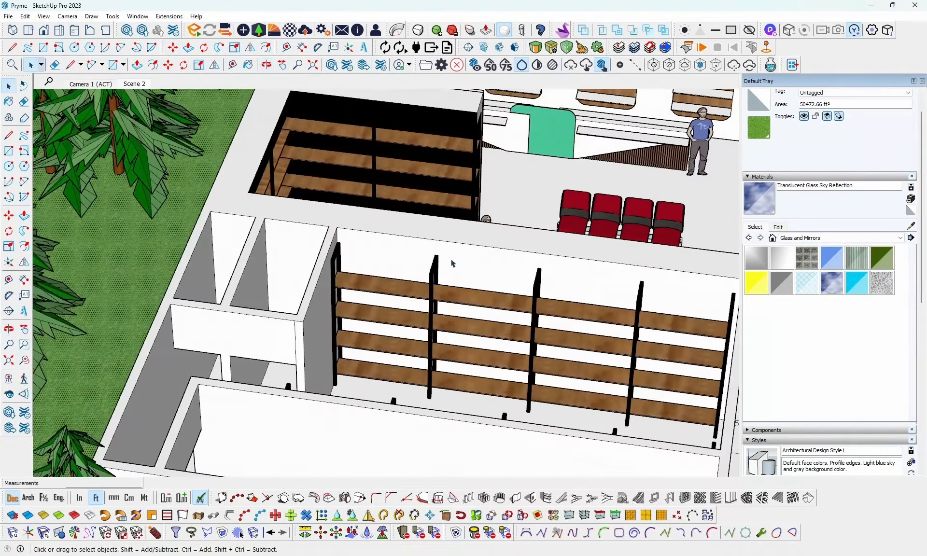
middle_drag(433, 288, 215, 200)
scroll(312, 275, up, 4)
key(t)
scroll(194, 174, up, 3)
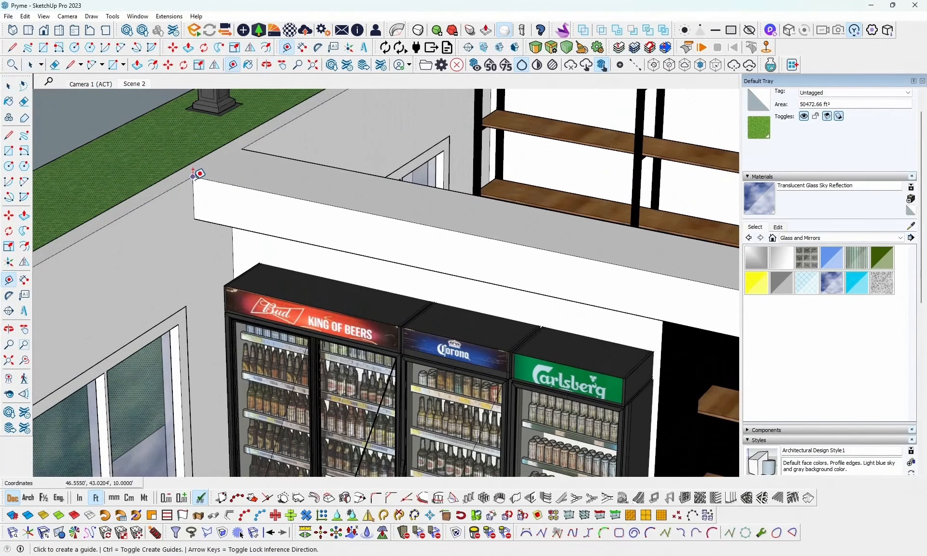
click(193, 176)
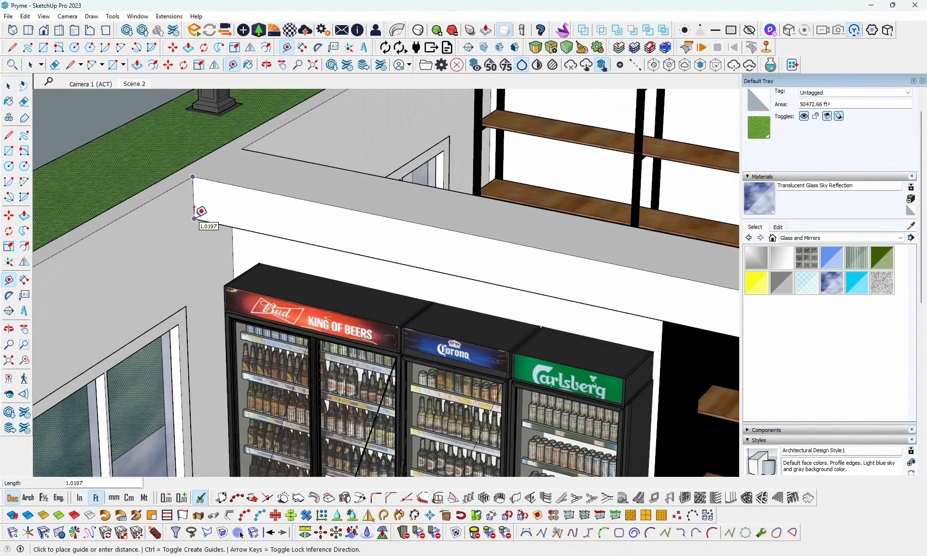
click(198, 212)
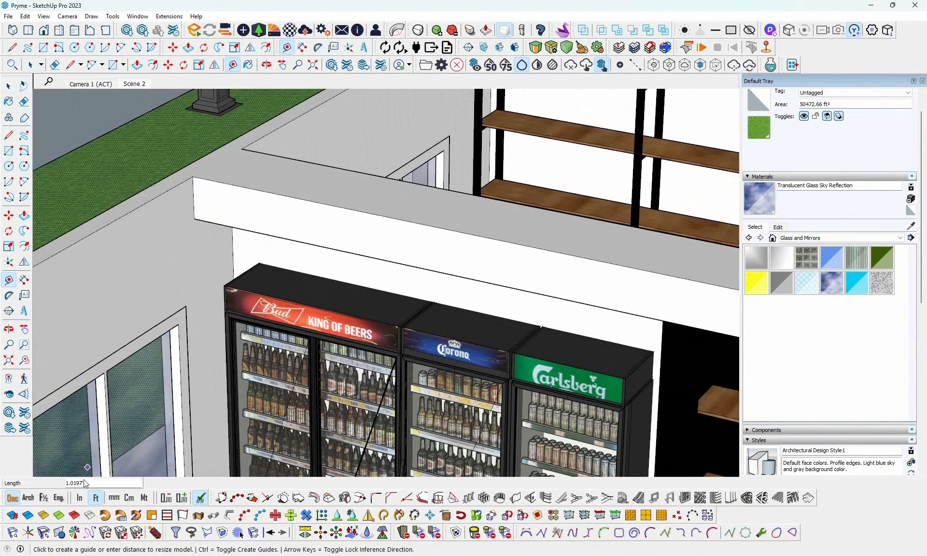
click(193, 176)
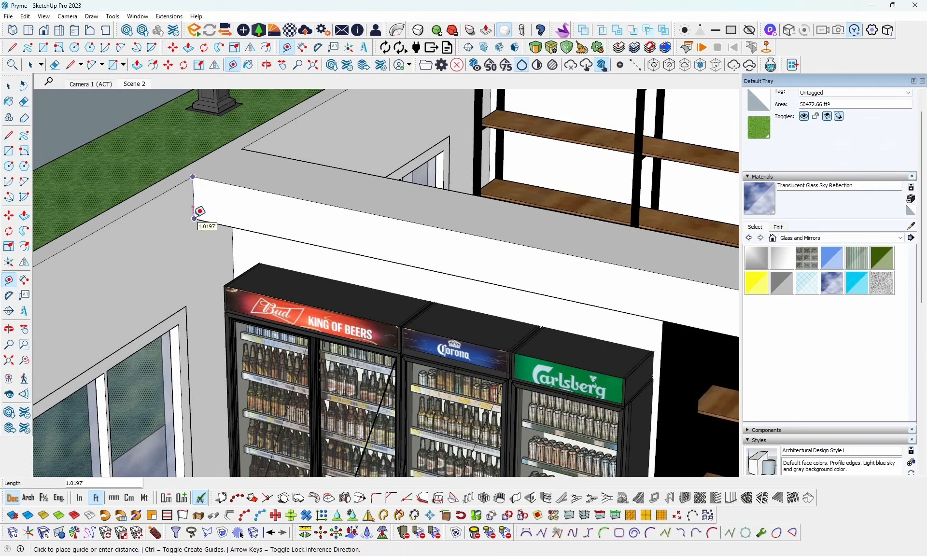
- Place a guide 1.0197 ft below the wall top at the neighbouring shop's window-side corner, on the far long wall
scroll(206, 270, down, 5)
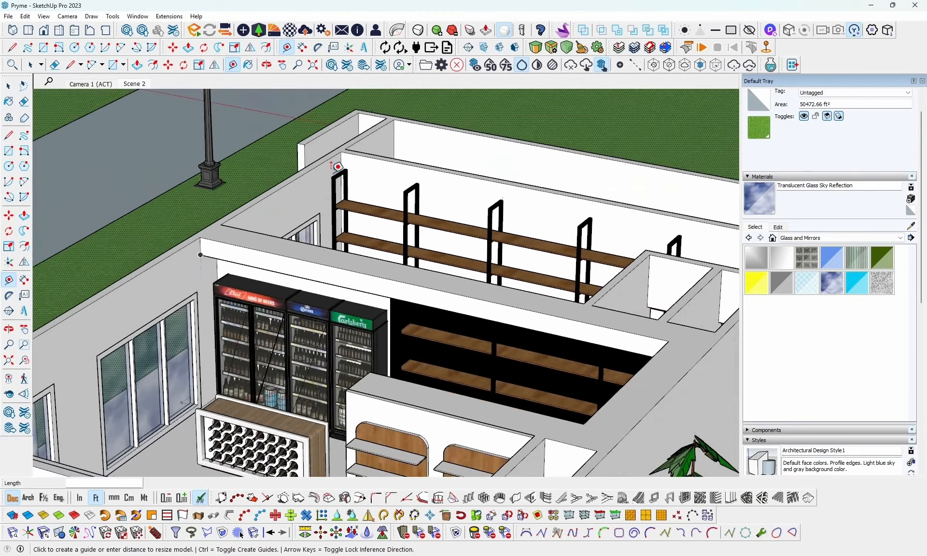
scroll(343, 154, up, 2)
scroll(346, 146, up, 5)
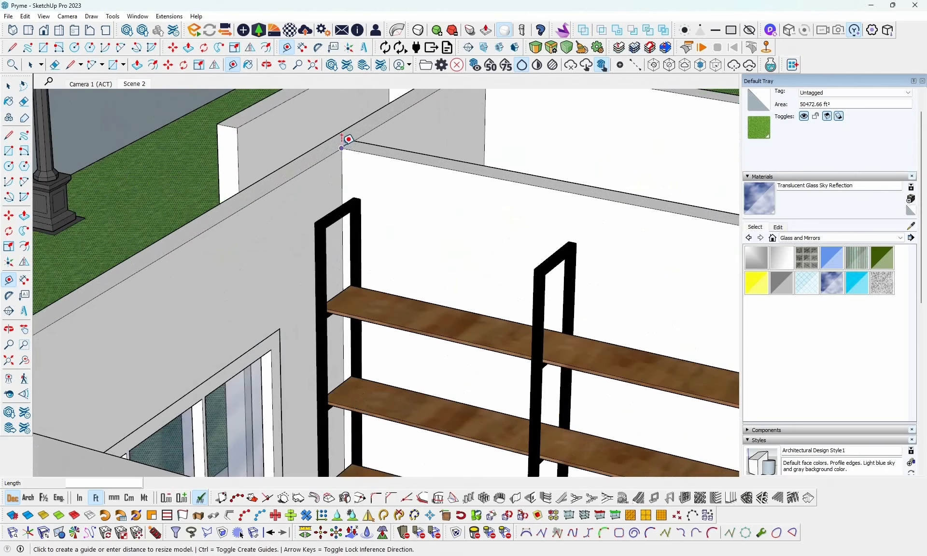
click(341, 148)
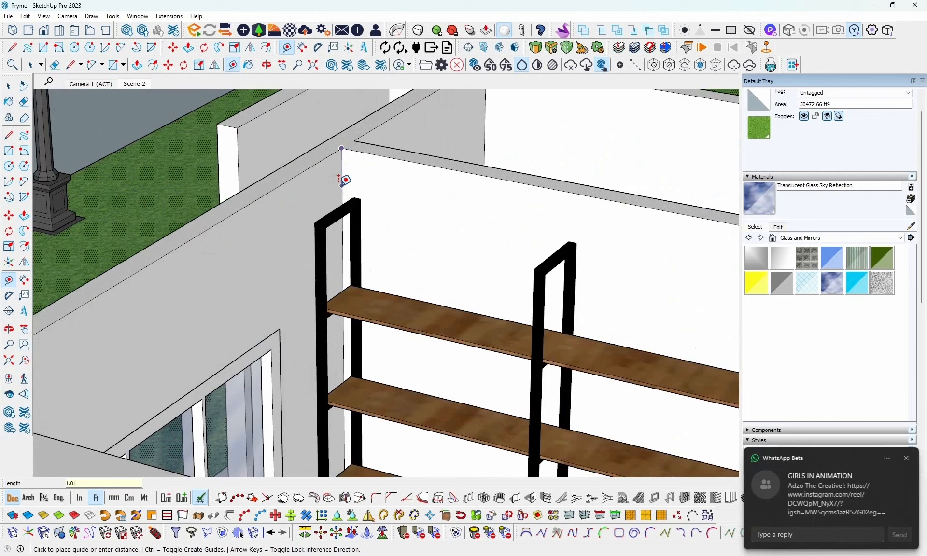
click(341, 185)
middle_drag(358, 184, 317, 260)
scroll(207, 240, down, 3)
key(space)
- Open the building walls for editing and draw a 26 ft horizontal line from the guide across the far long wall
triple_click(399, 229)
click(310, 261)
scroll(303, 261, up, 2)
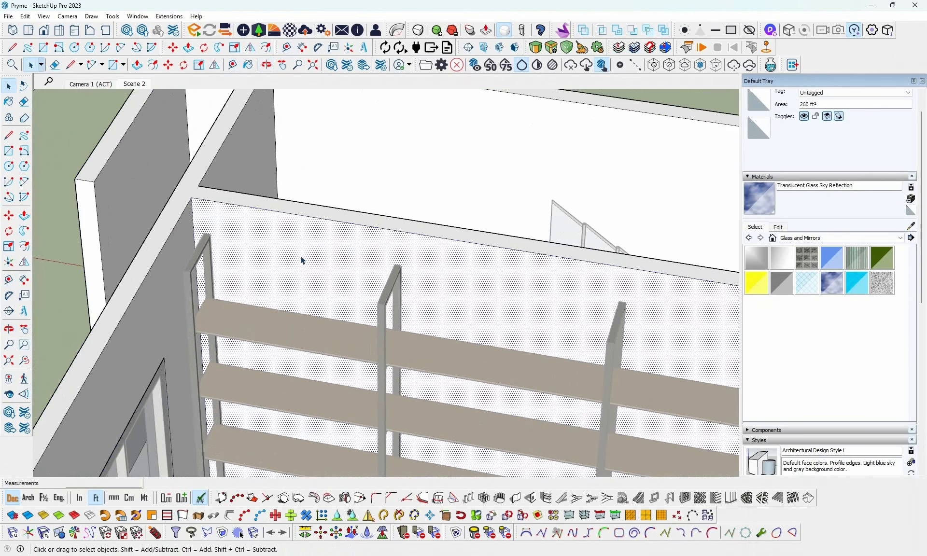
key(l)
scroll(187, 225, up, 2)
click(198, 235)
scroll(201, 238, down, 6)
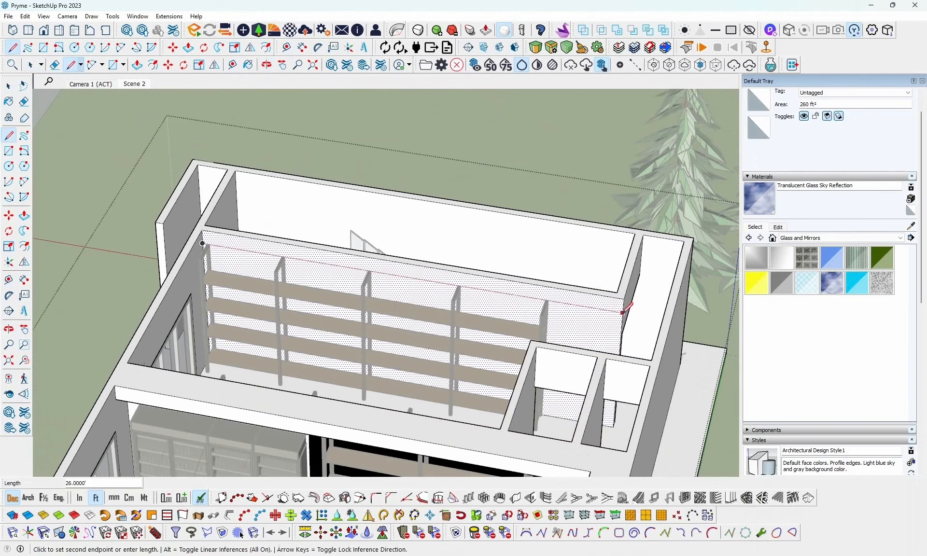
click(623, 312)
- Pull the upper wall band out about 1.54 ft over the shelving
key(space)
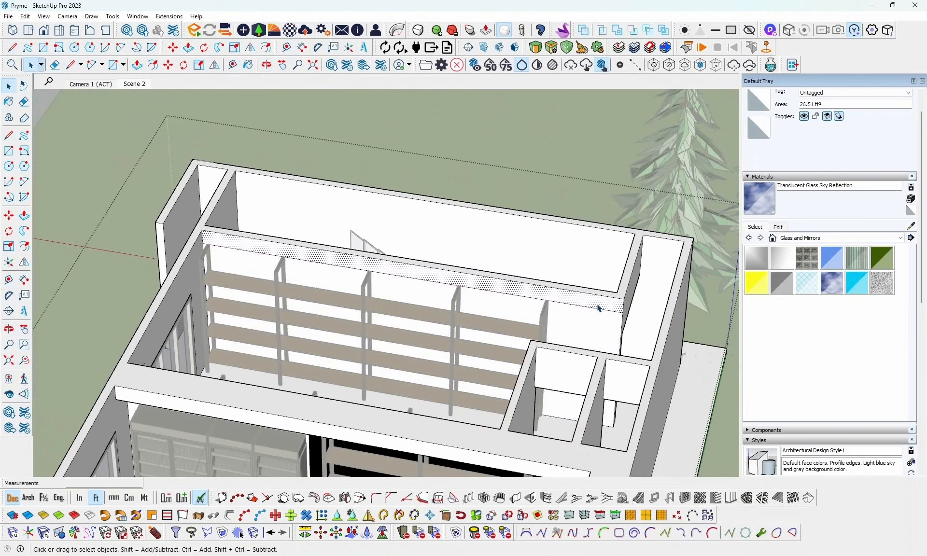
key(p)
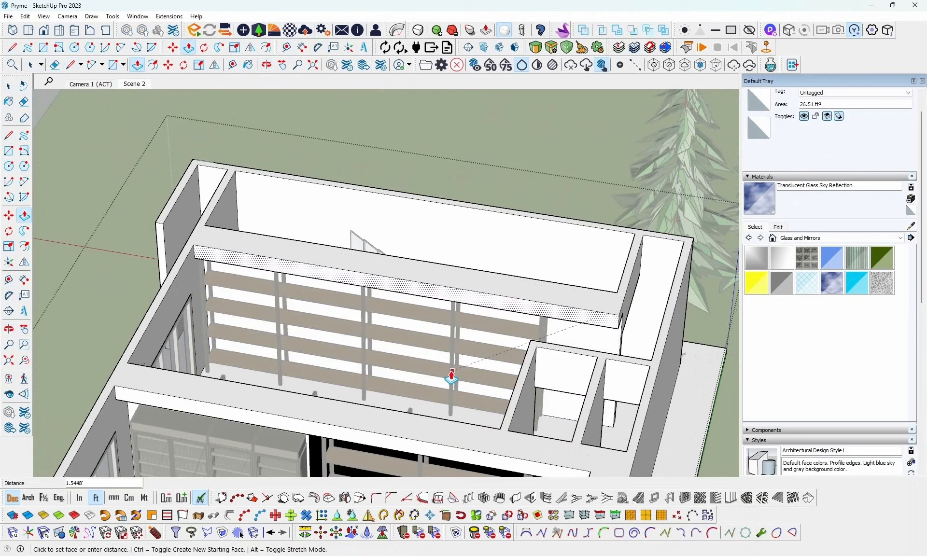
key(space)
- Paint the wall face behind the far shelving black, using the material sampled from the mart's panel beside the coolers
click(419, 303)
scroll(420, 302, down, 3)
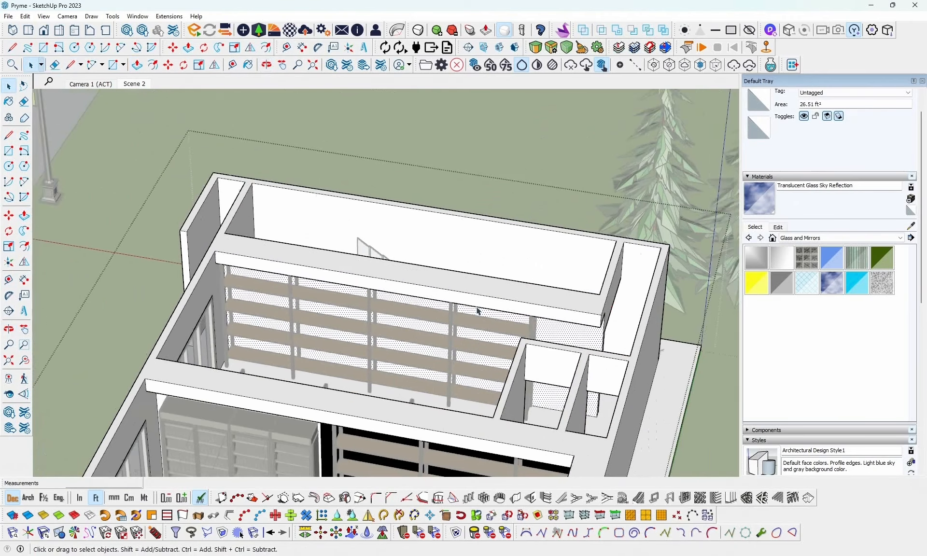
middle_drag(422, 303, 622, 361)
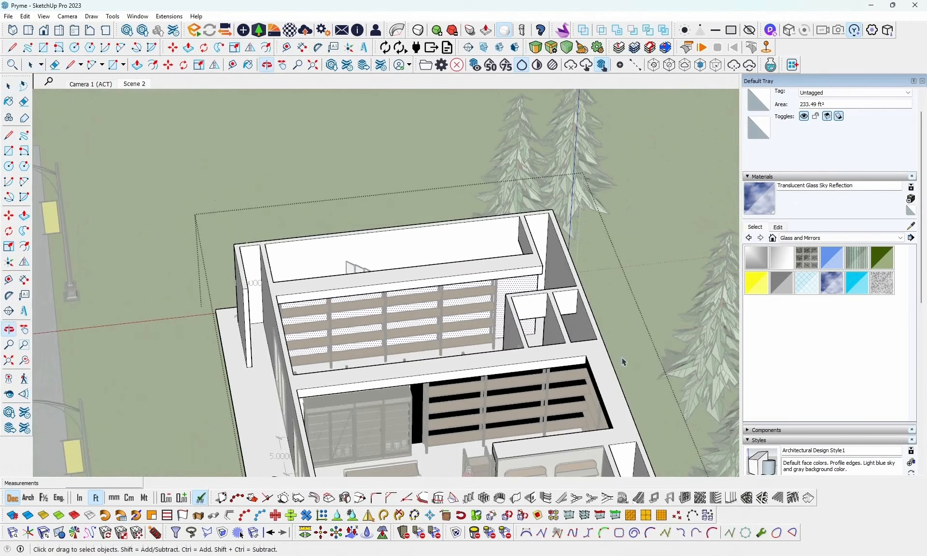
click(910, 226)
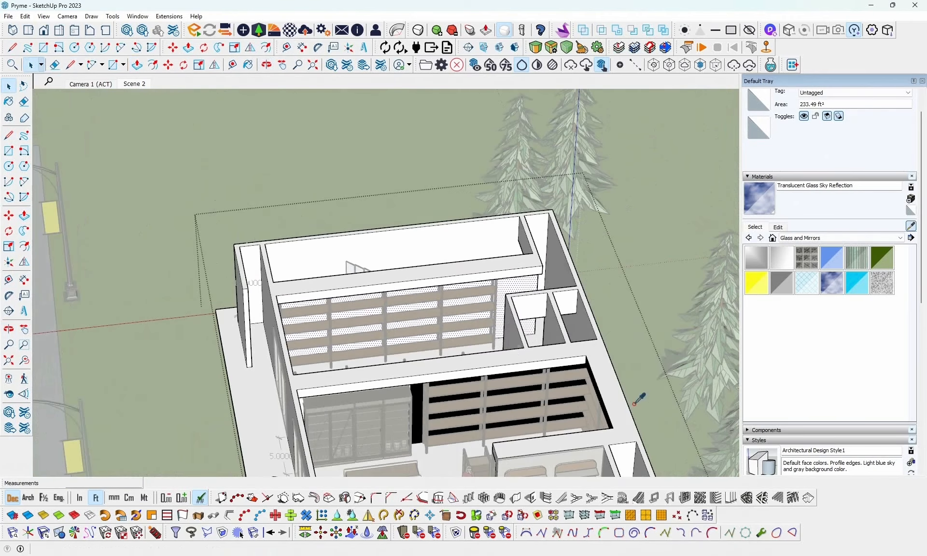
click(418, 396)
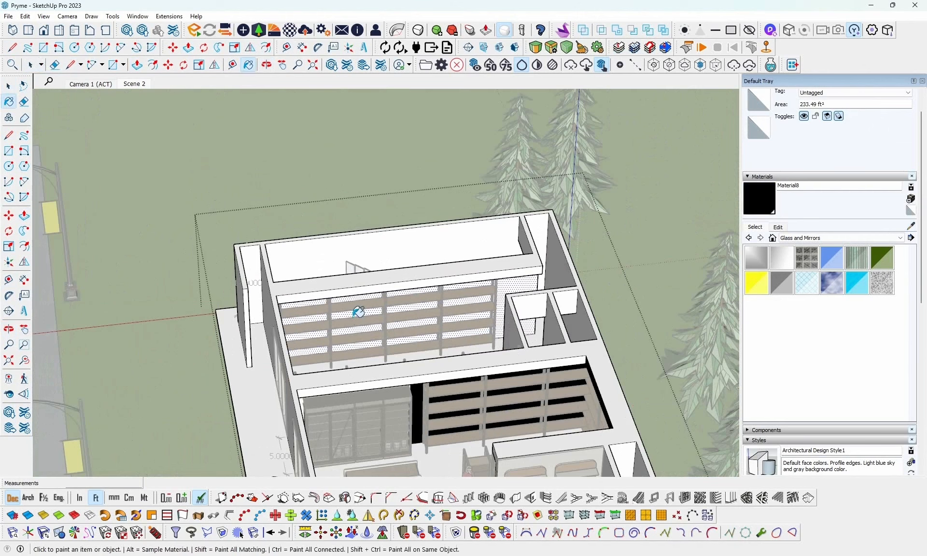
click(504, 284)
key(space)
click(614, 192)
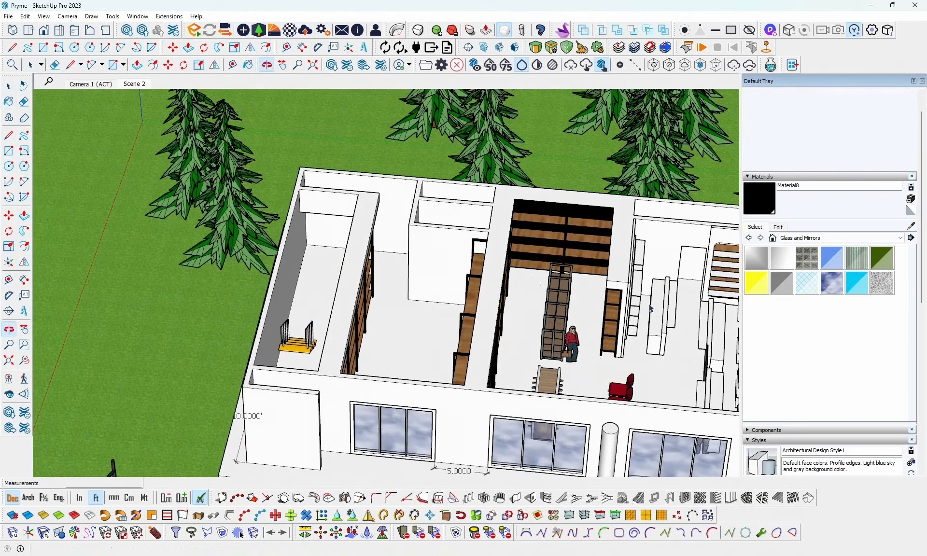
- Open the building walls for editing and place a guide 1.0197 ft below the neighbouring shop's mart-side wall top, at the corner by the small rooms
shift+middle_drag(463, 303, 815, 290)
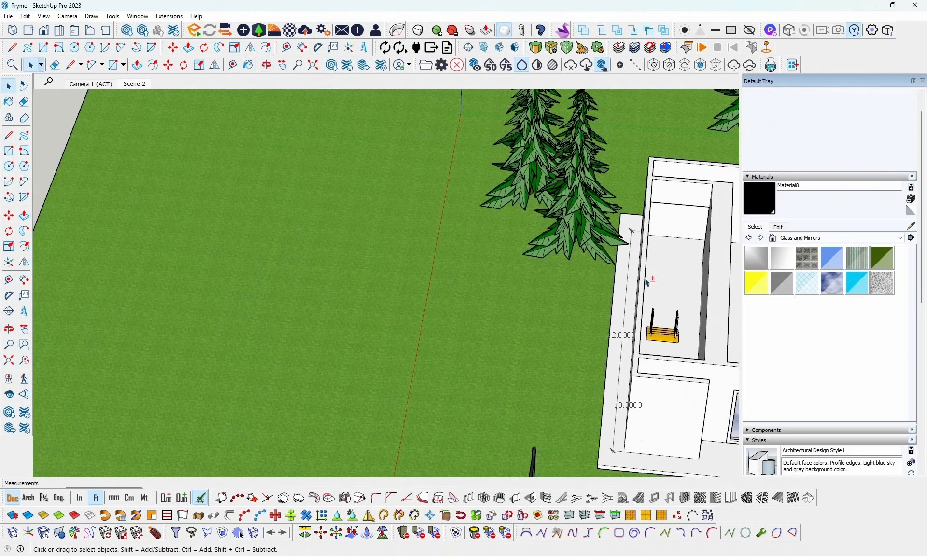
shift+middle_drag(661, 278, 277, 322)
middle_drag(464, 357, 685, 304)
shift+middle_drag(503, 289, 511, 251)
scroll(472, 295, up, 2)
scroll(473, 295, up, 2)
scroll(530, 280, up, 2)
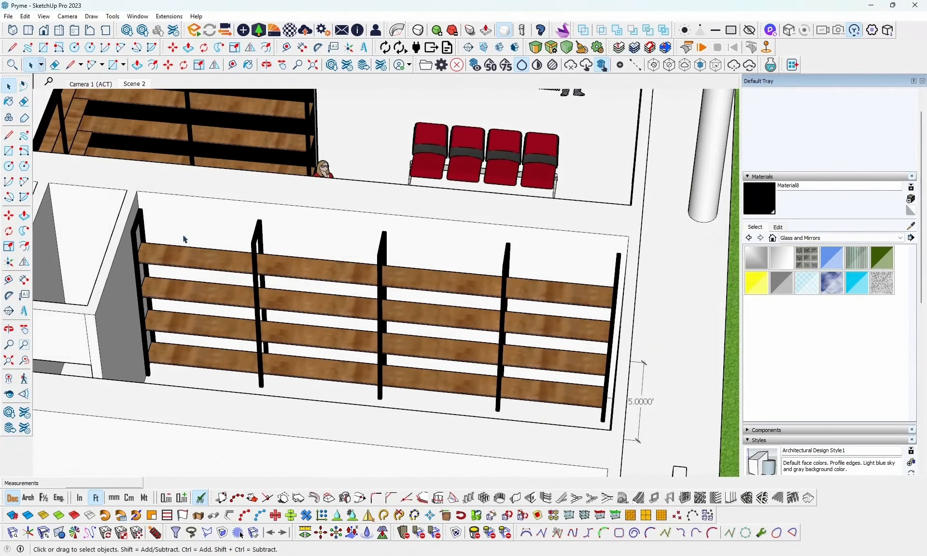
scroll(156, 218, up, 4)
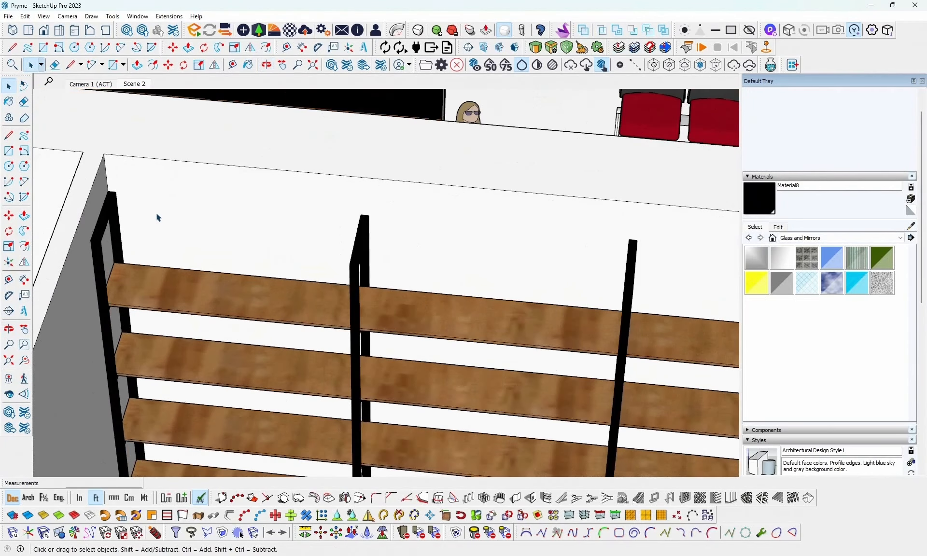
double_click(191, 208)
click(202, 207)
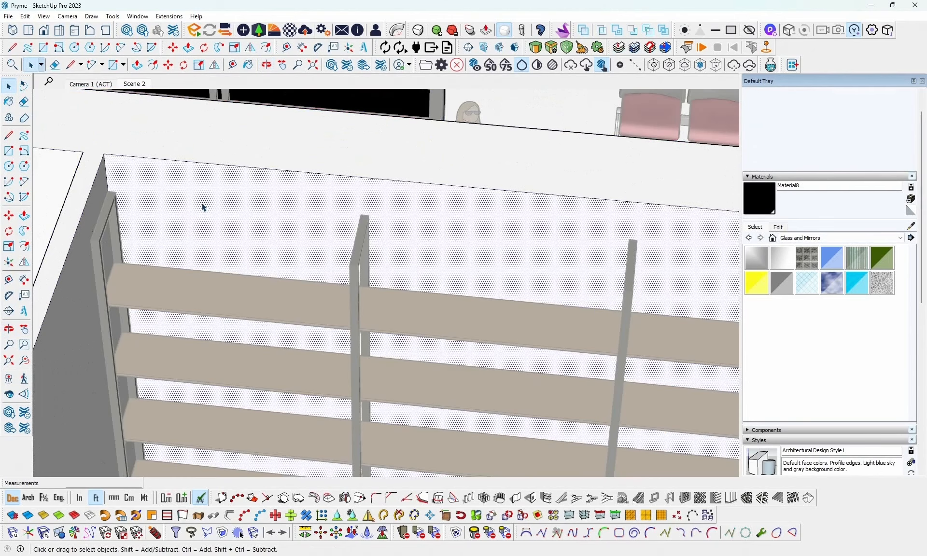
click(233, 65)
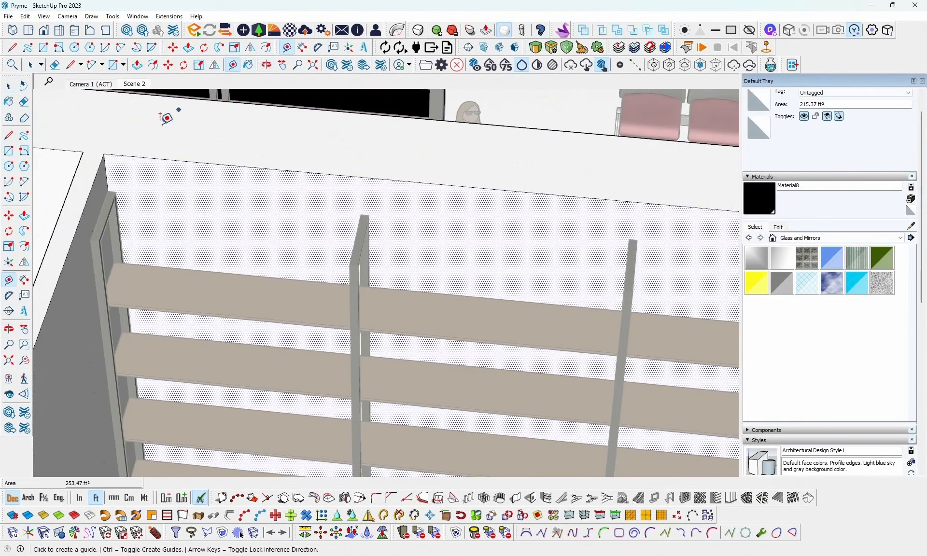
click(104, 154)
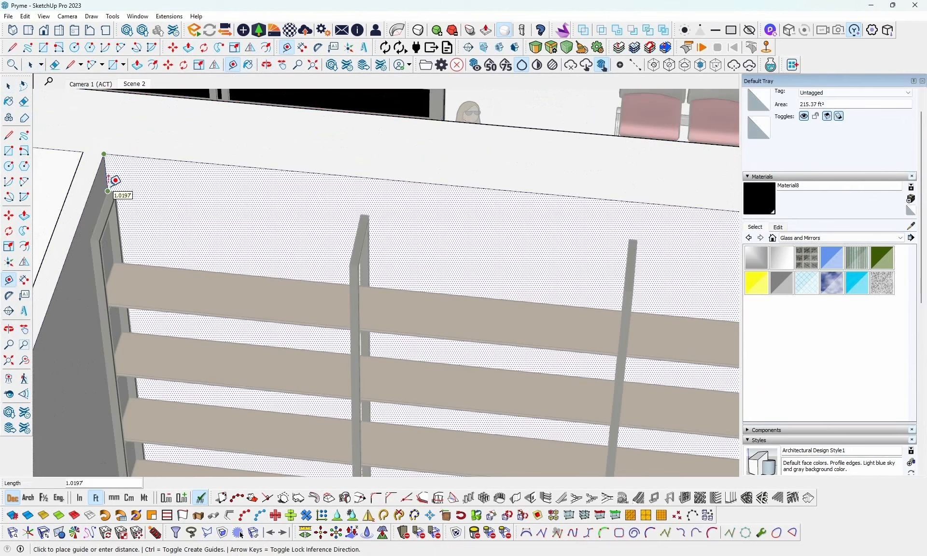
click(111, 185)
key(space)
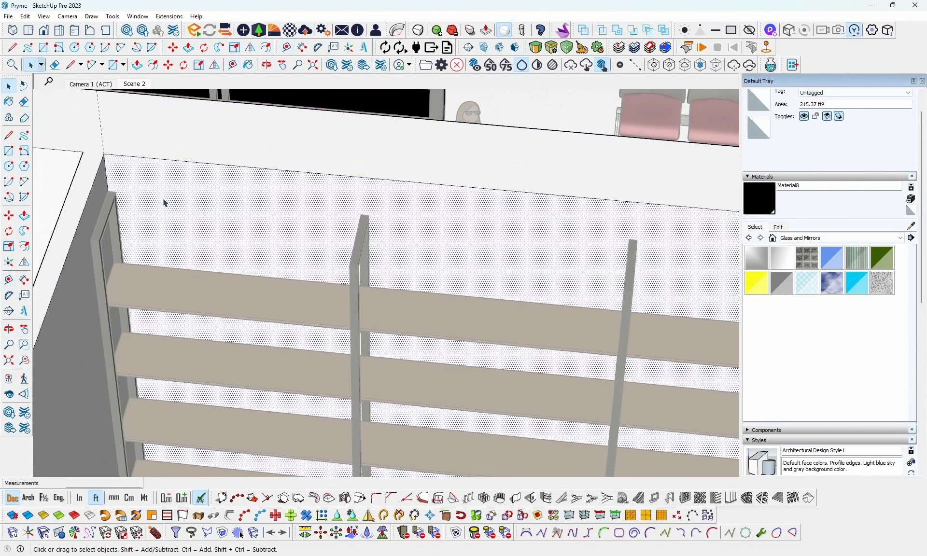
- Draw a line about 21.54 ft long from the guide point across the mart-side wall, parallel to its top edge
middle_drag(158, 197, 113, 204)
key(l)
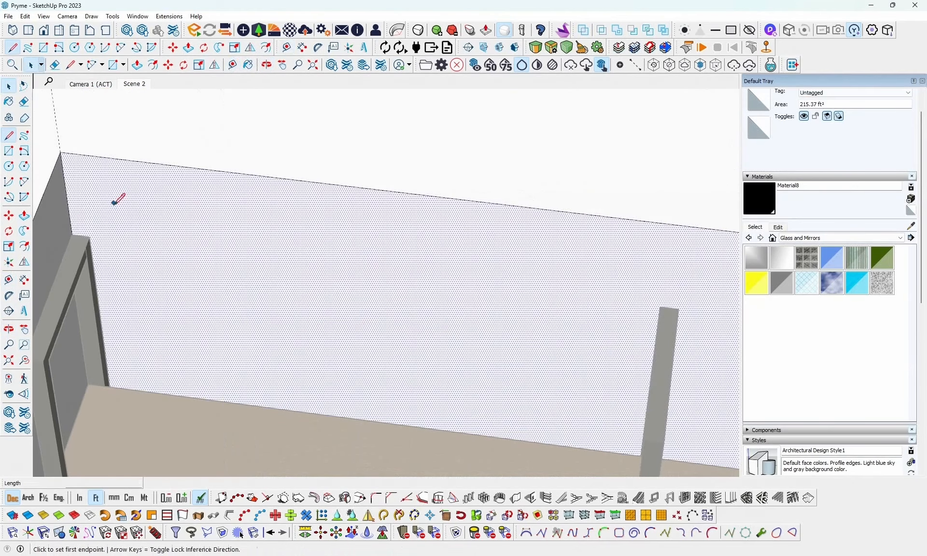
click(73, 235)
scroll(75, 237, down, 3)
scroll(271, 247, down, 6)
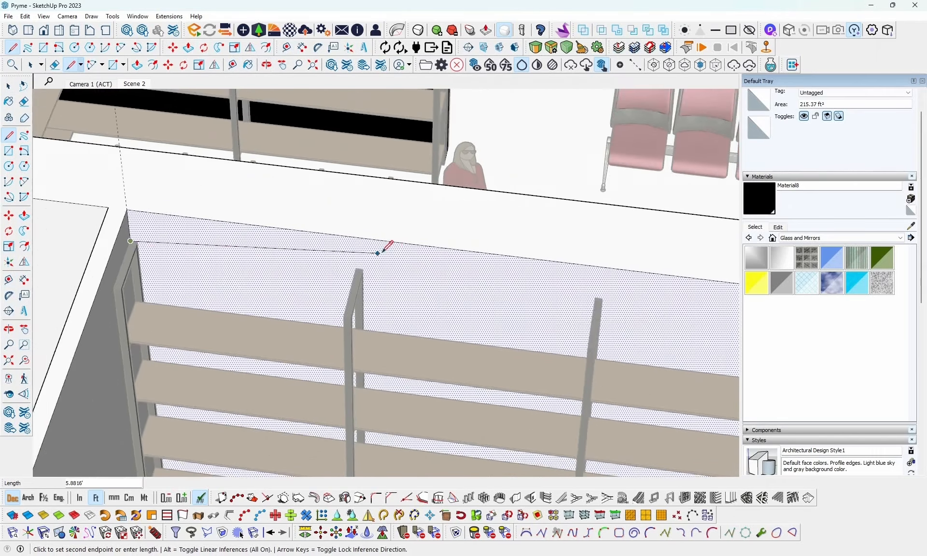
middle_drag(299, 257, 318, 263)
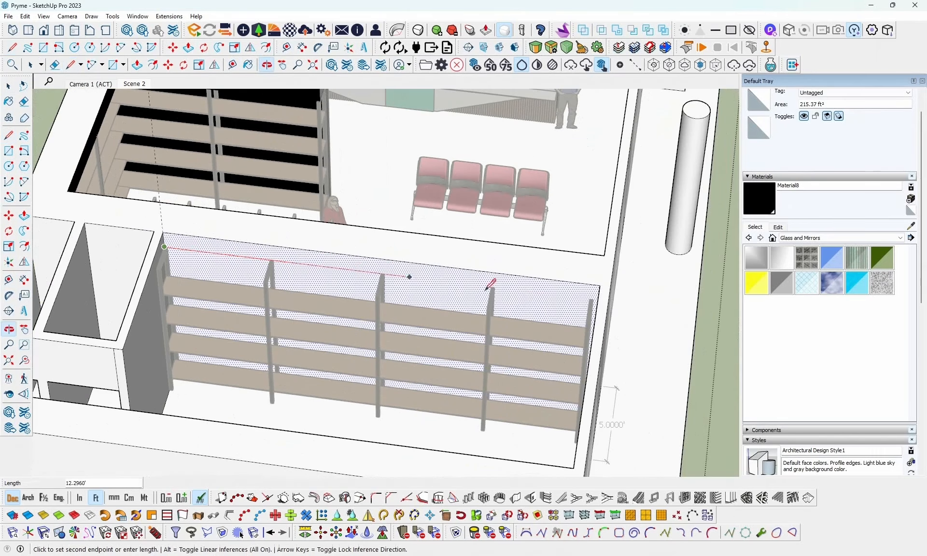
middle_drag(575, 296, 661, 263)
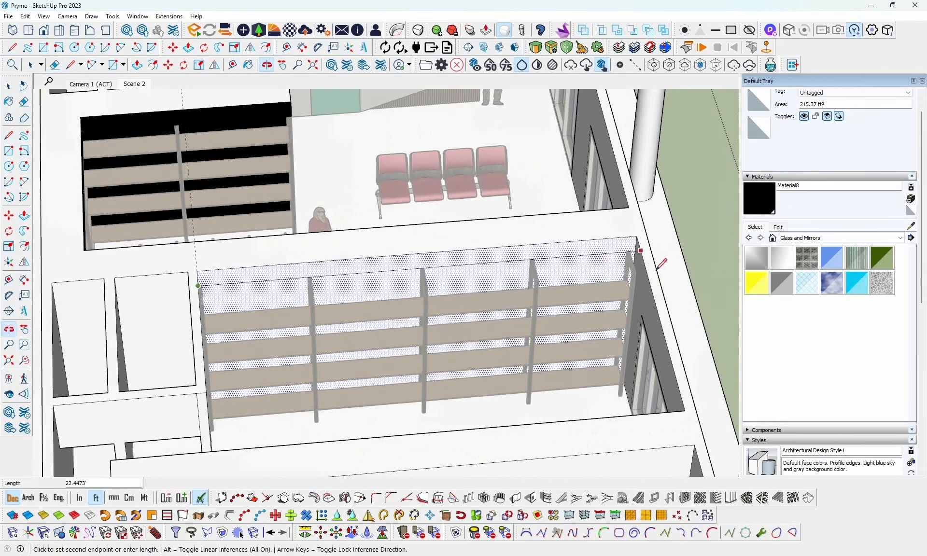
click(636, 250)
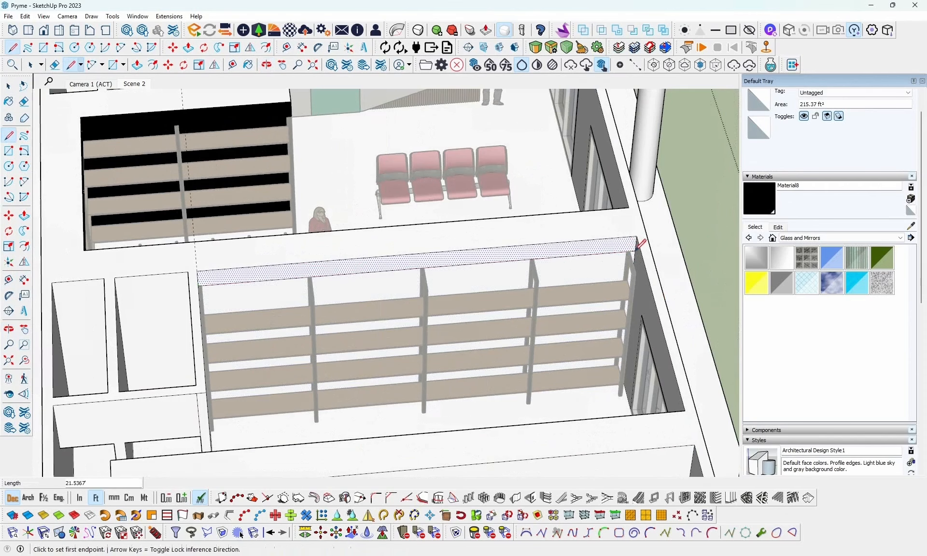
- Pull the upper band of the mart-side wall out about 1.54 ft over the shelving
key(space)
key(p)
click(556, 254)
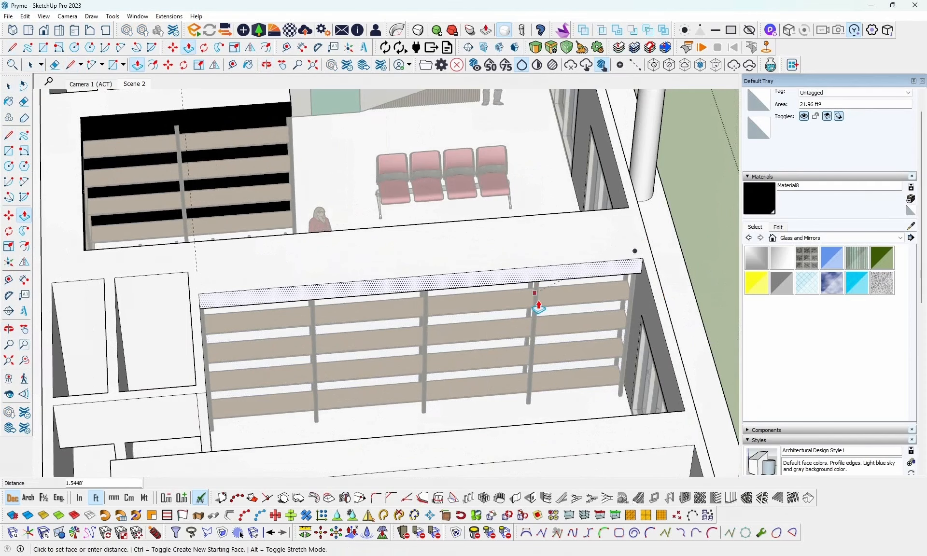
click(534, 306)
key(space)
- Paint the wall face behind the mart-side shelving with the black Material8 and finish editing the walls
middle_drag(558, 276, 476, 275)
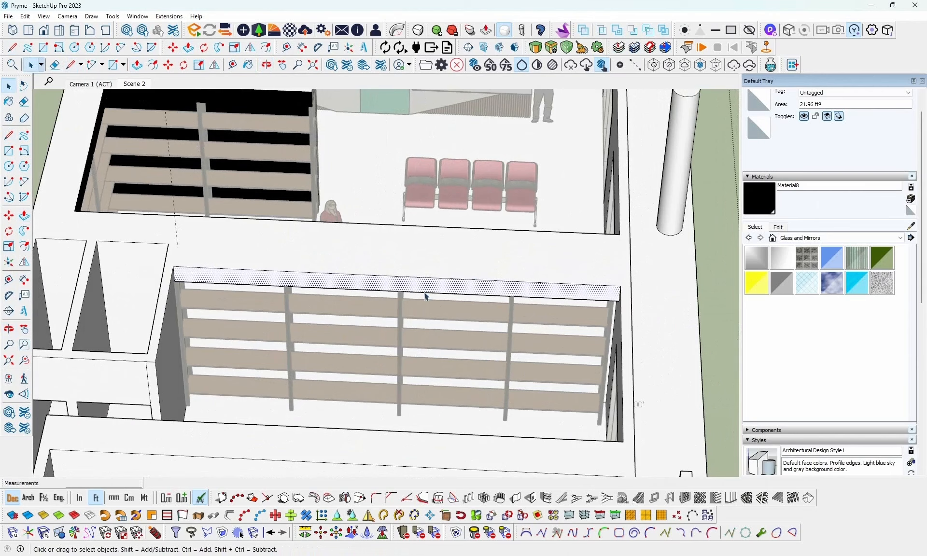
key(b)
click(448, 324)
key(space)
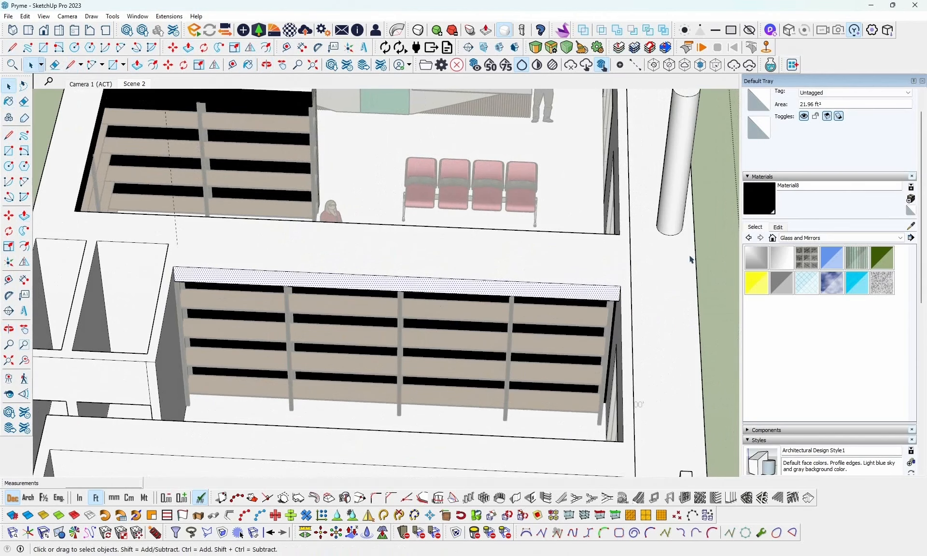
click(700, 246)
click(680, 264)
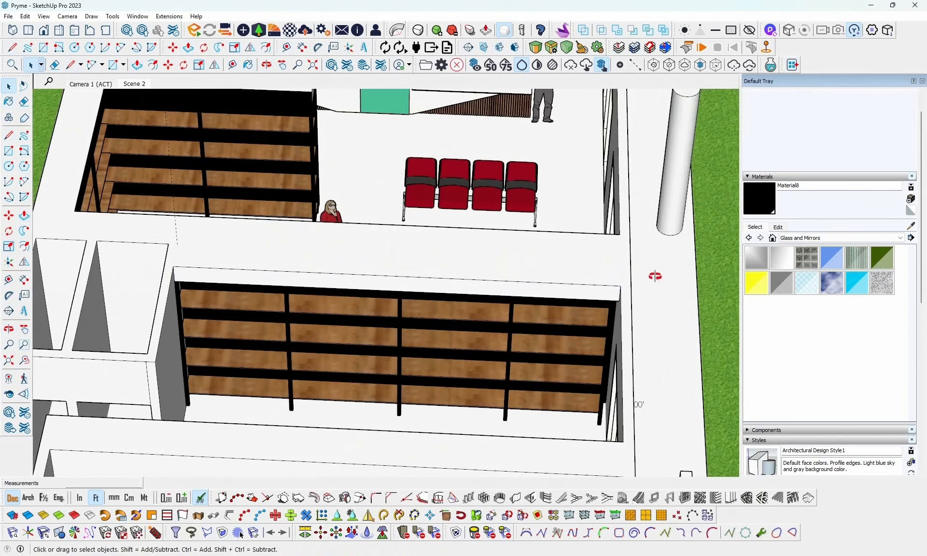
- Open the building walls group, delete the leftover guide line near the back wall, and leave the group
middle_drag(655, 276, 316, 329)
scroll(437, 264, down, 5)
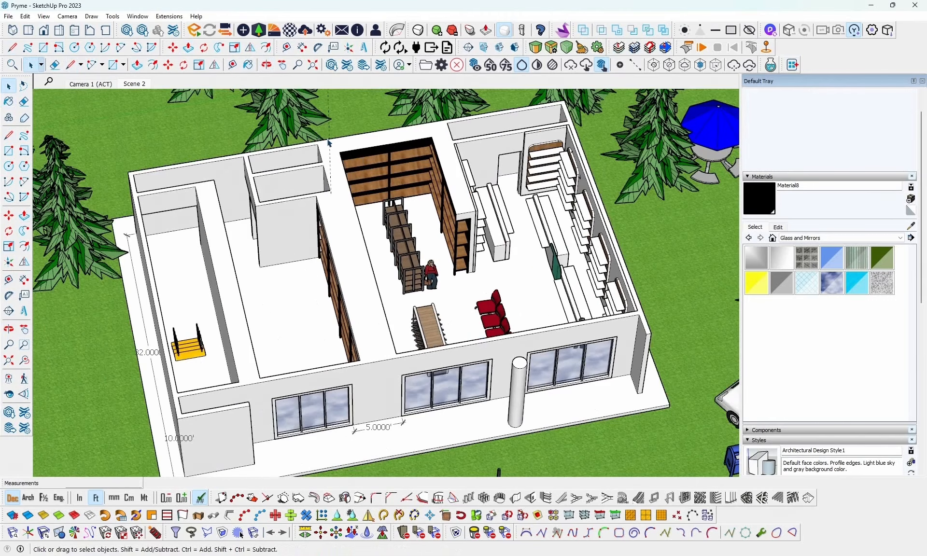
click(332, 140)
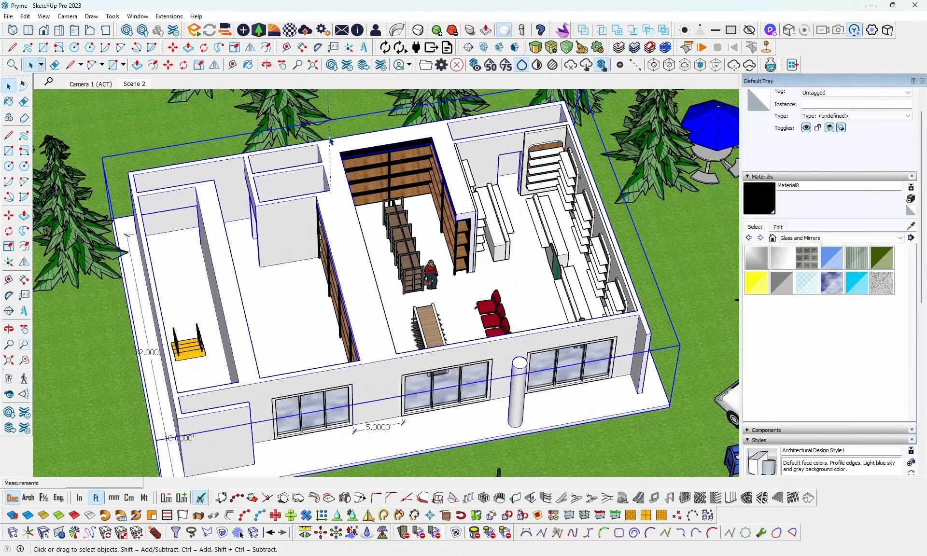
double_click(332, 141)
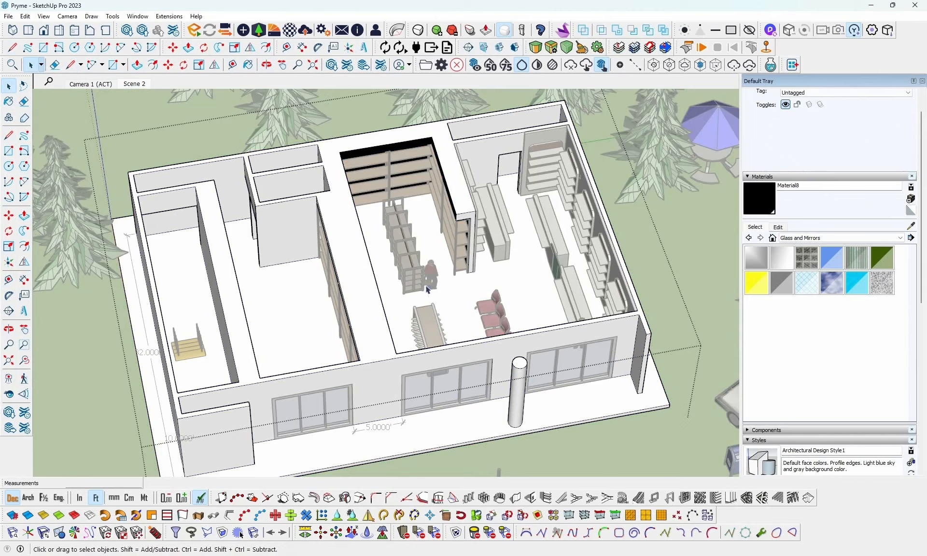
key(Escape)
click(658, 305)
middle_drag(461, 285, 548, 265)
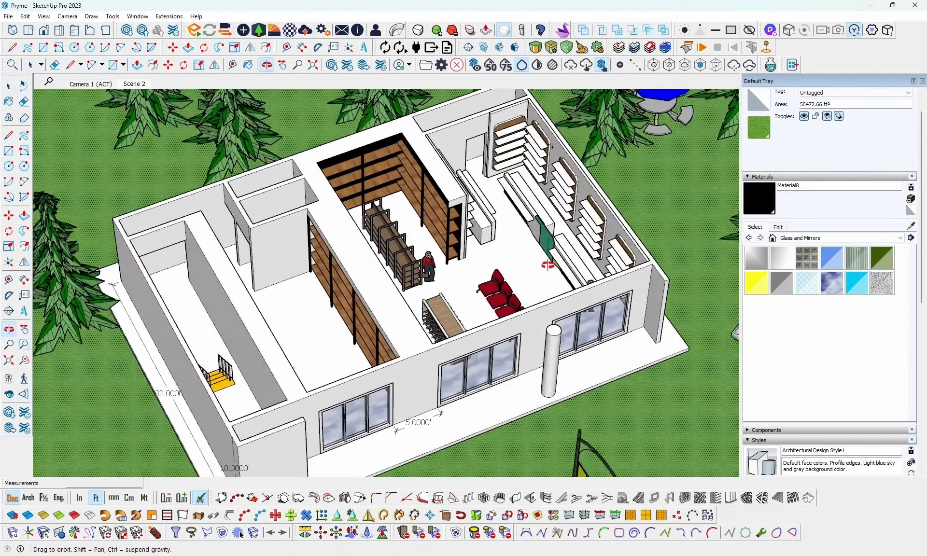
scroll(548, 265, up, 4)
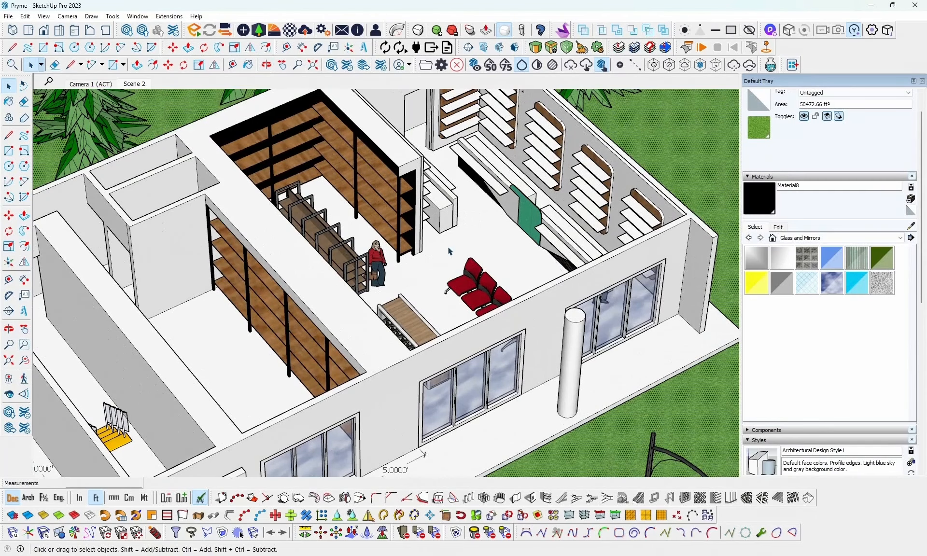
middle_drag(365, 280, 520, 323)
scroll(469, 262, up, 3)
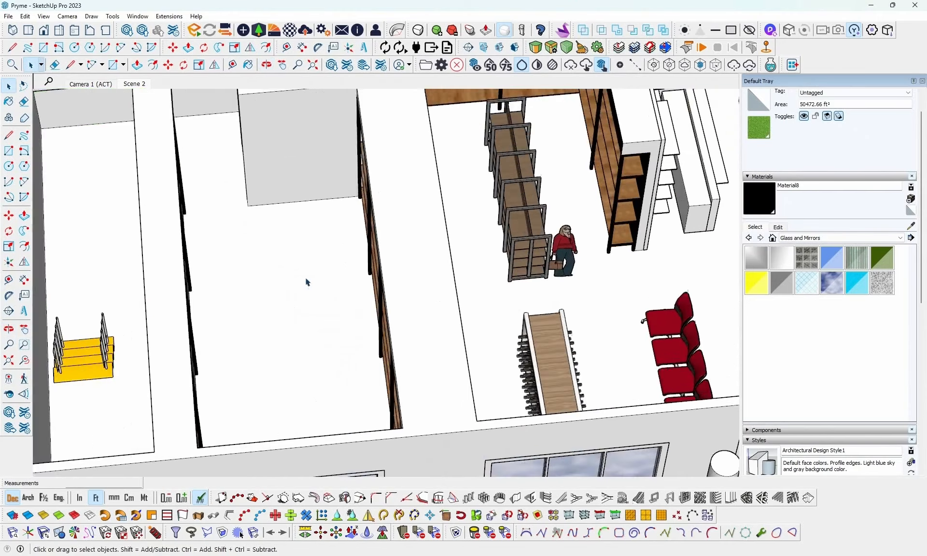
scroll(306, 281, up, 2)
middle_drag(306, 282, 347, 285)
scroll(347, 285, down, 2)
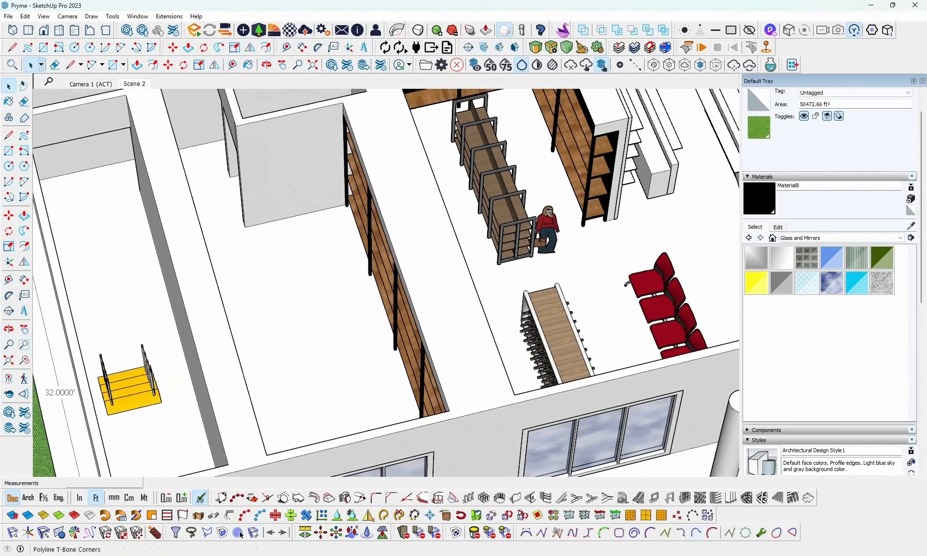
- Switch to the reference model and copy the neighbouring shop's two patterned counters with their two chairs
mouse_move(719, 555)
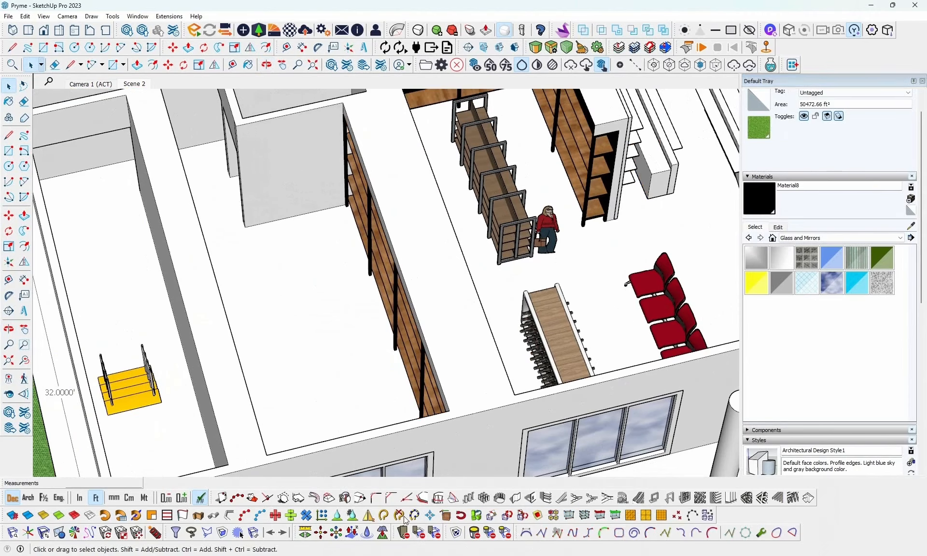
click(487, 517)
scroll(506, 310, down, 5)
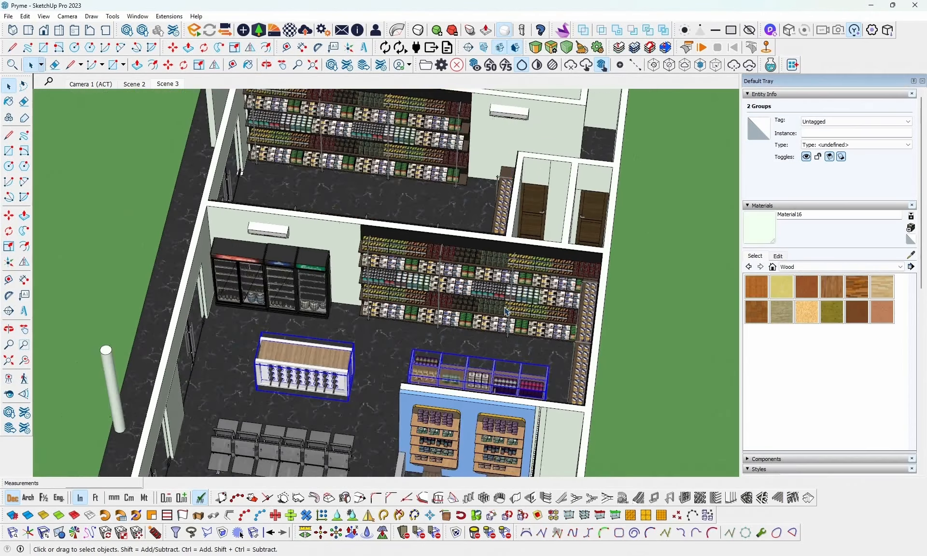
mouse_move(507, 313)
middle_down()
mouse_move(515, 365)
mouse_move(555, 398)
middle_up()
shift+middle_drag(400, 237, 414, 295)
scroll(414, 295, up, 4)
click(427, 284)
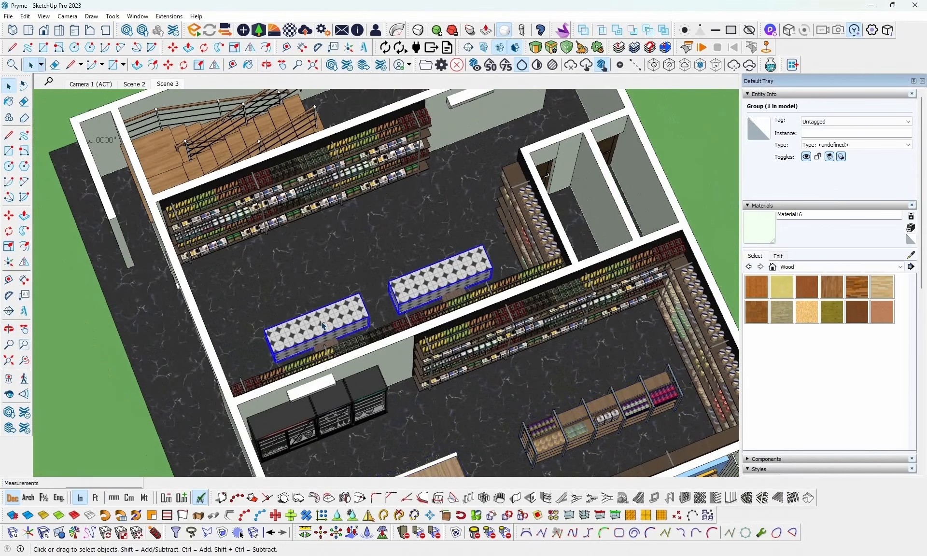
middle_drag(373, 312, 459, 313)
middle_drag(256, 296, 424, 327)
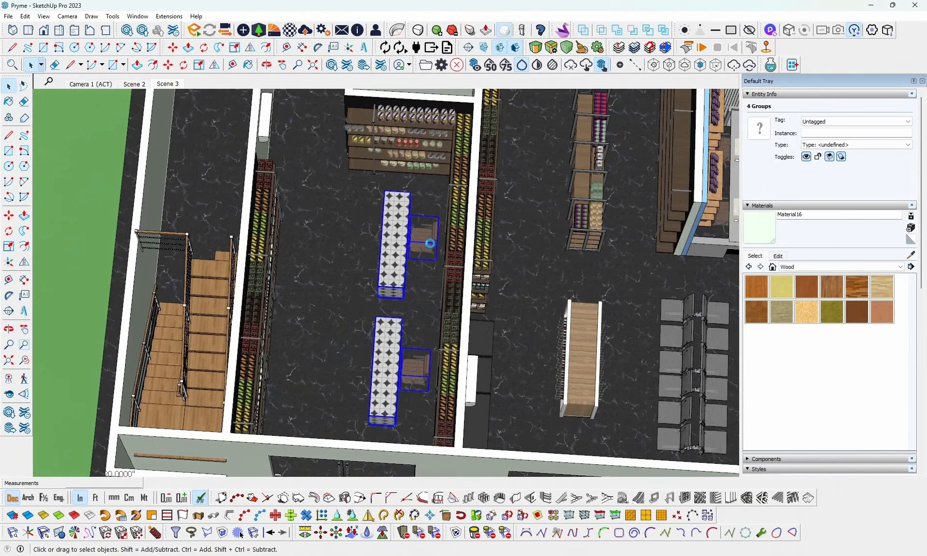
- Switch back to the working shop model and paste the two counters and chairs onto the neighbouring shop's floor
mouse_move(485, 555)
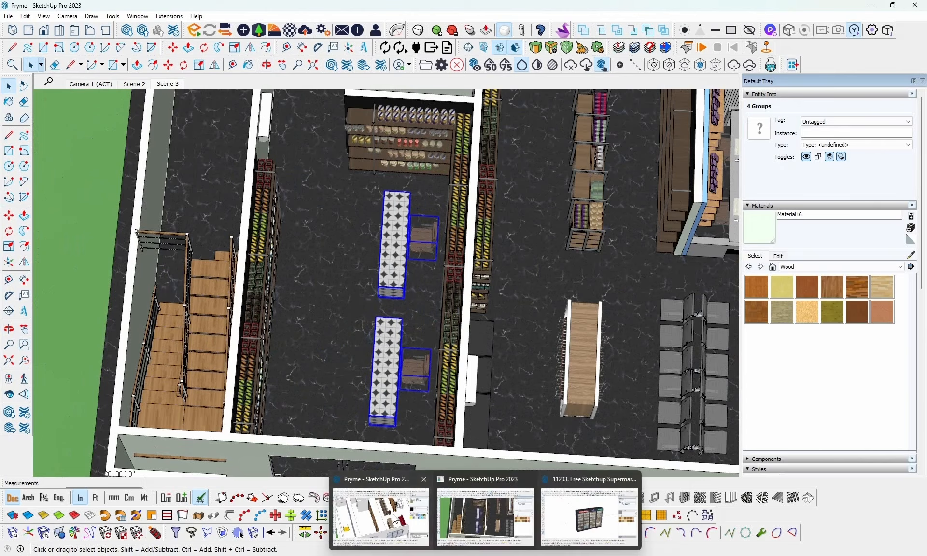
click(409, 511)
middle_drag(416, 311, 289, 311)
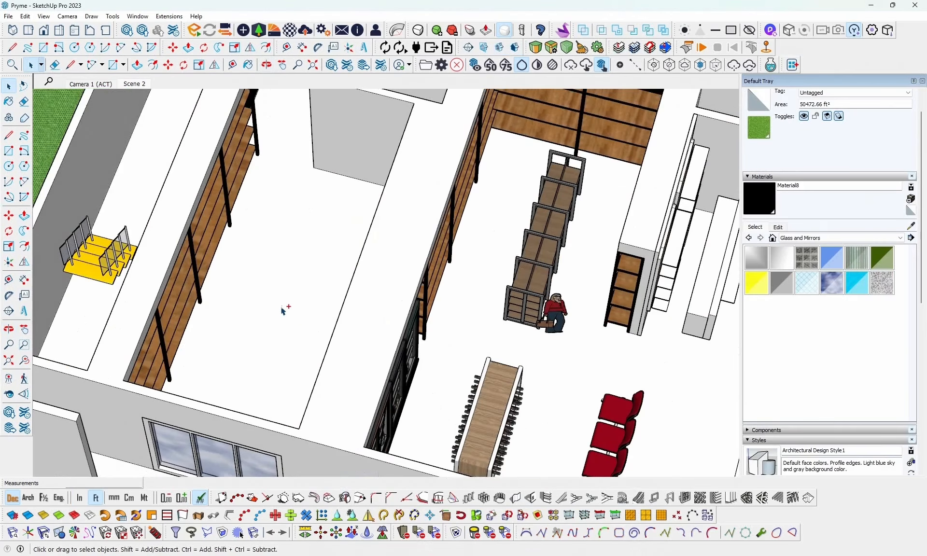
key(ctrl+v)
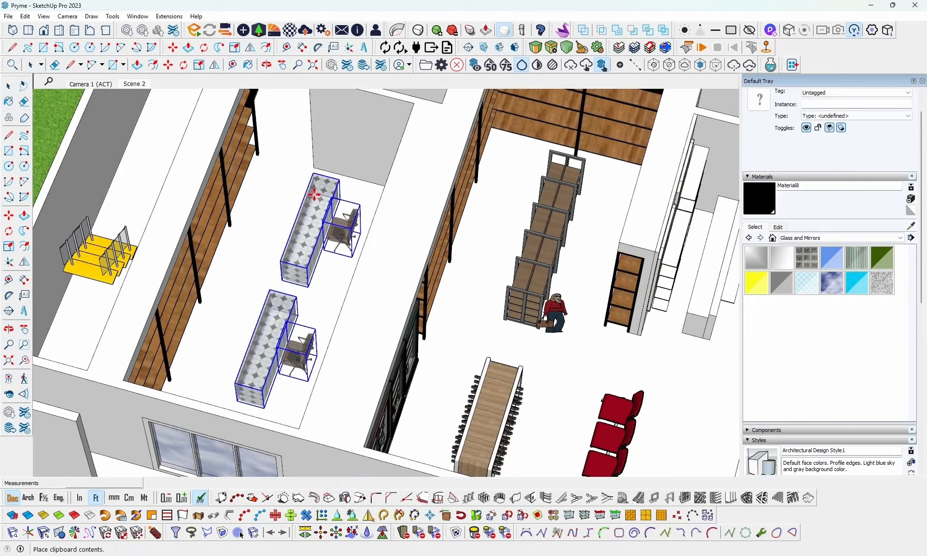
click(314, 192)
- Move the pasted counters and chairs about 1.43 ft diagonally towards the mart-side shelving and the front window
middle_drag(246, 254, 715, 335)
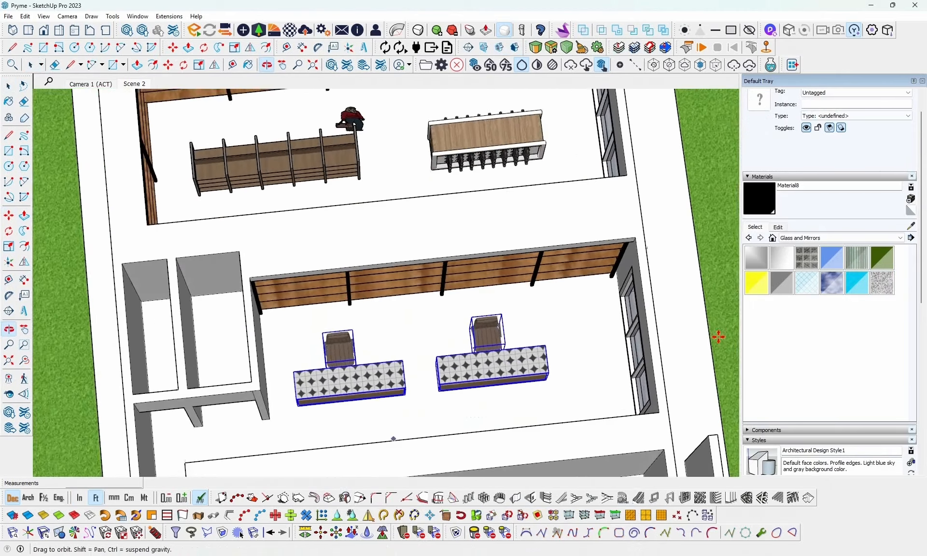
key(m)
scroll(552, 380, up, 3)
click(552, 380)
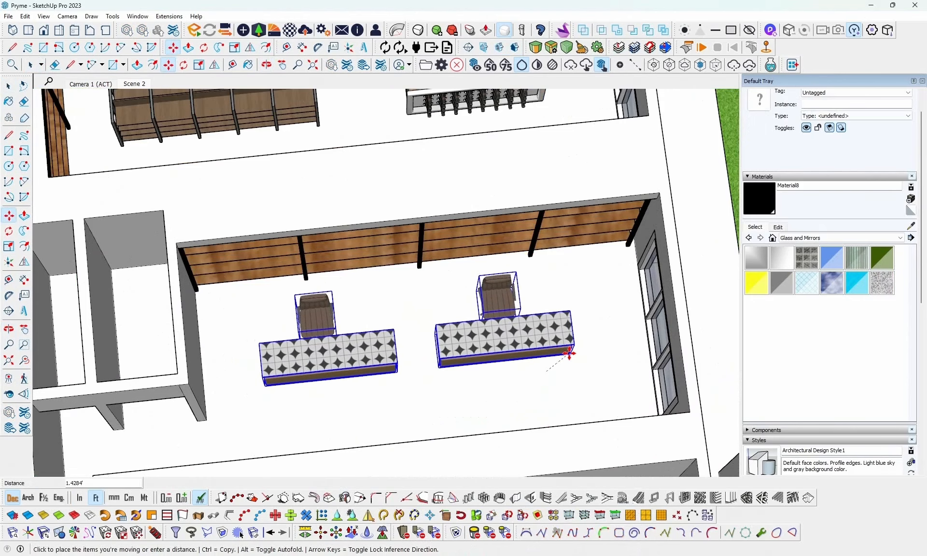
click(570, 352)
middle_drag(571, 352, 246, 324)
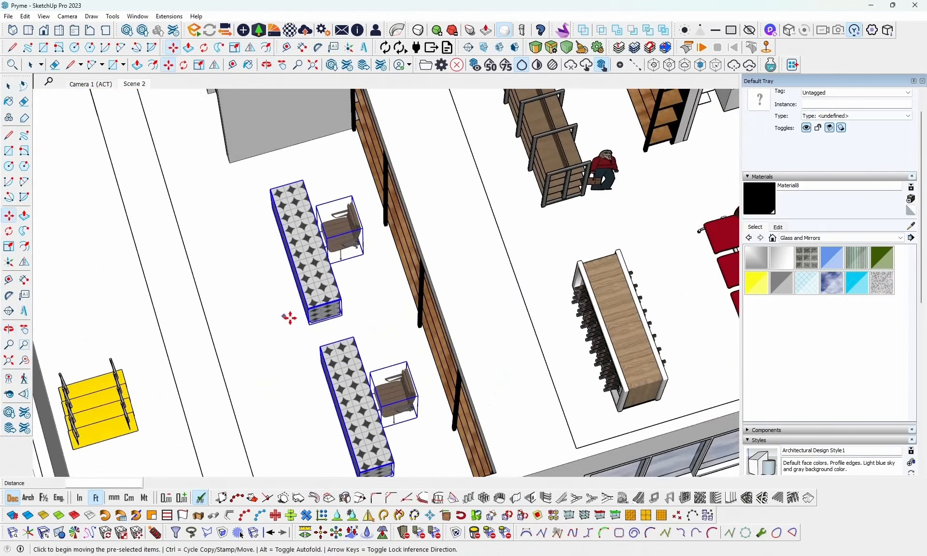
key(space)
middle_drag(371, 314, 371, 255)
scroll(505, 231, down, 3)
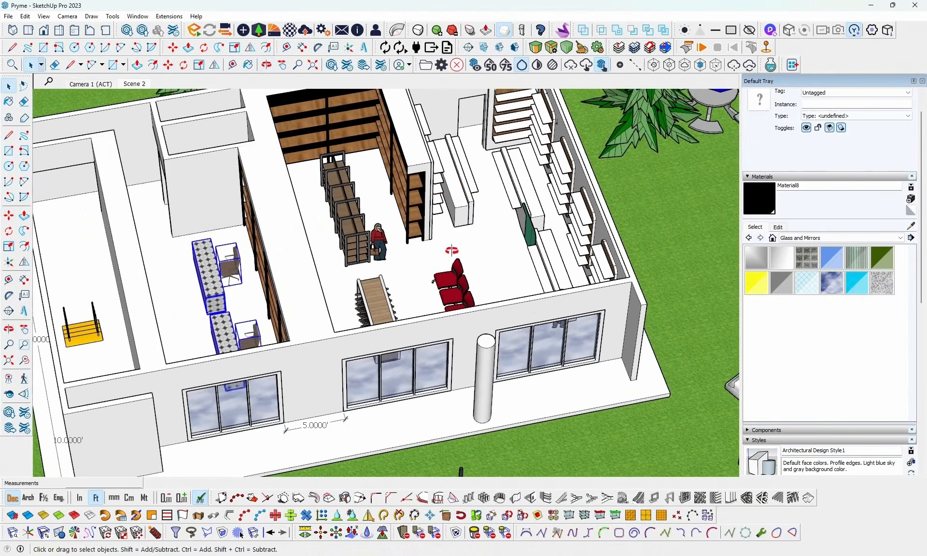
middle_drag(452, 251, 352, 248)
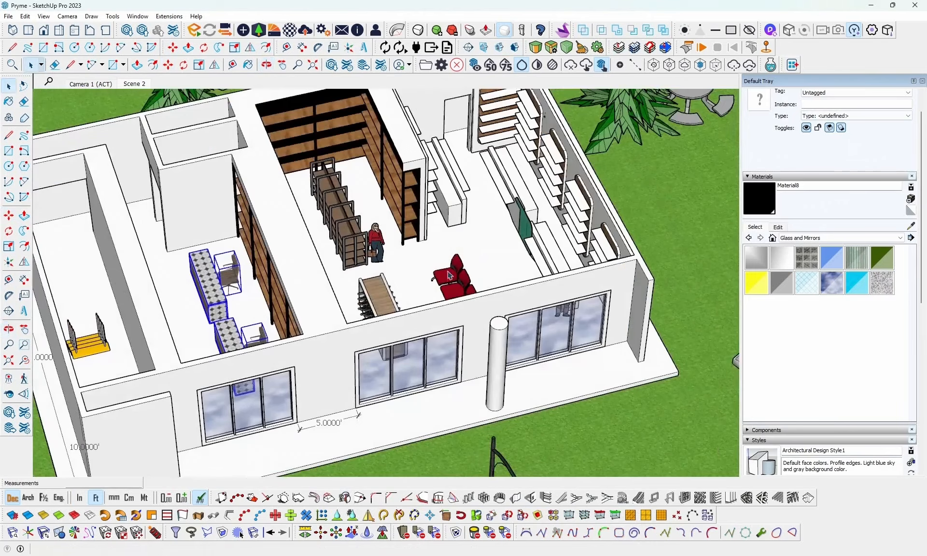
- Open 3D Warehouse, clear the previous search term and search the models for "pharmacy"
scroll(352, 249, up, 4)
middle_drag(541, 237, 425, 241)
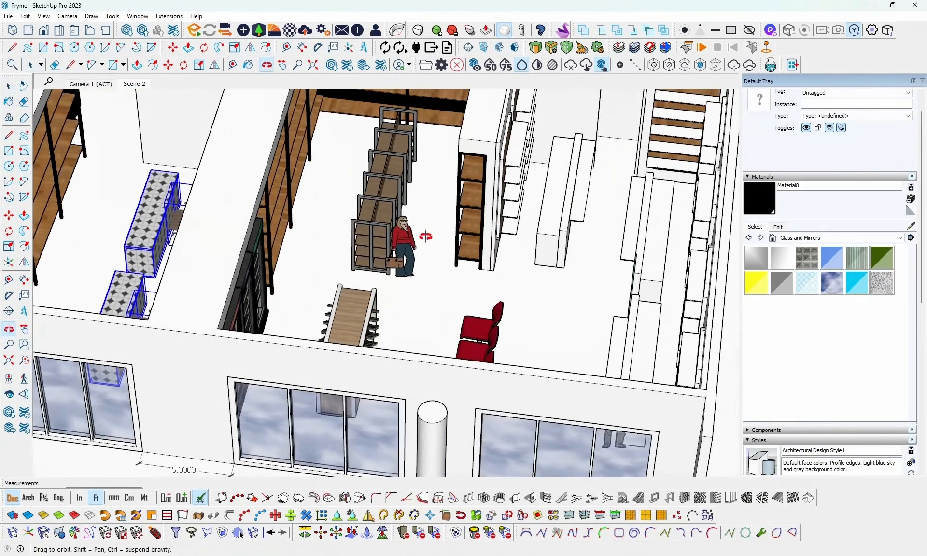
scroll(451, 258, up, 3)
shift+middle_drag(493, 275, 372, 340)
middle_drag(461, 267, 489, 273)
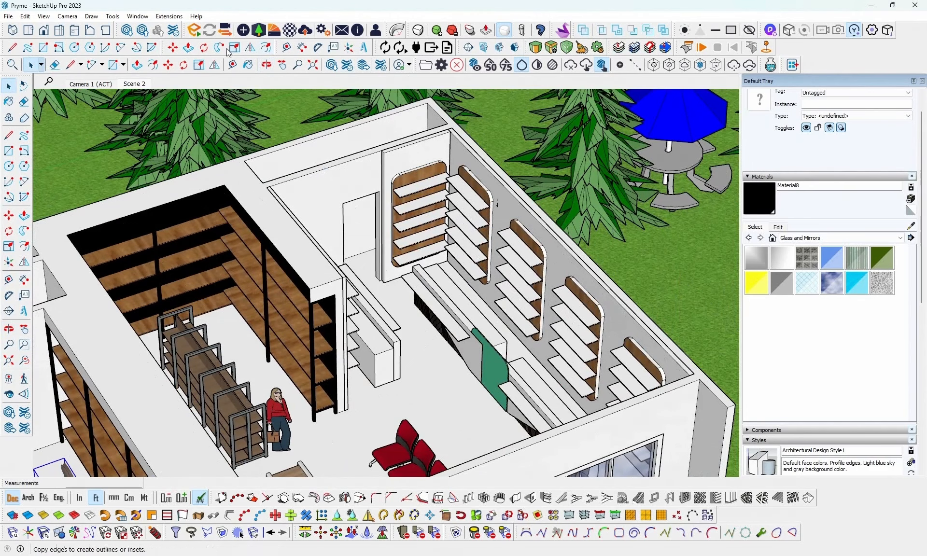
click(129, 34)
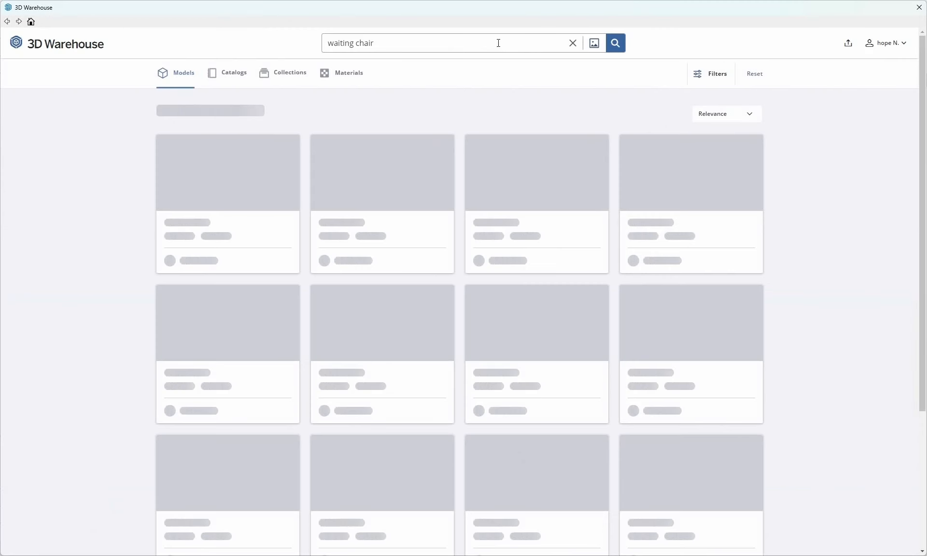
click(572, 43)
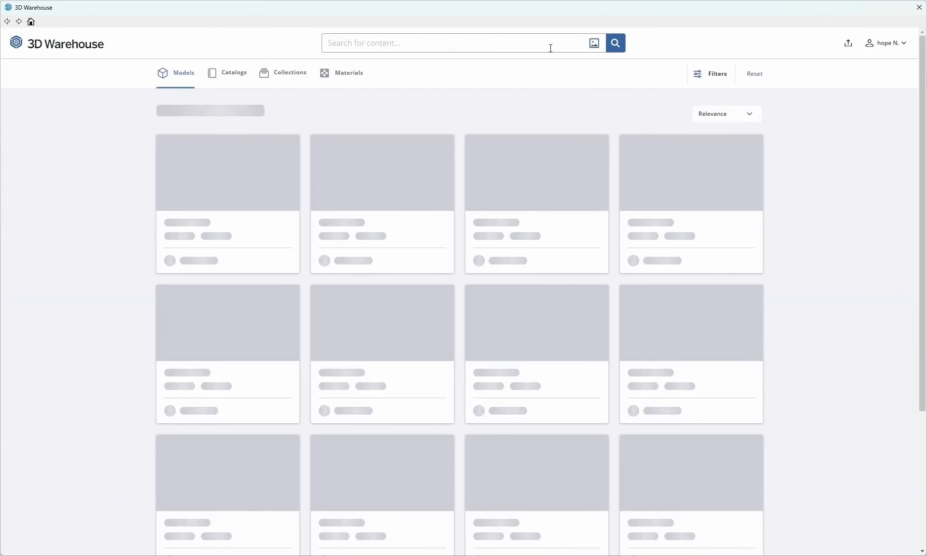
text(phar)
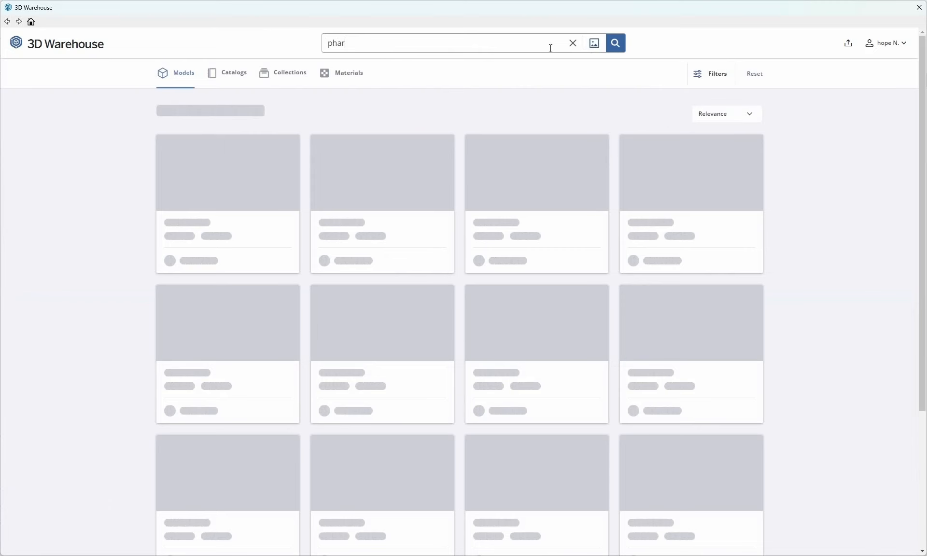
text(m)
text(ca)
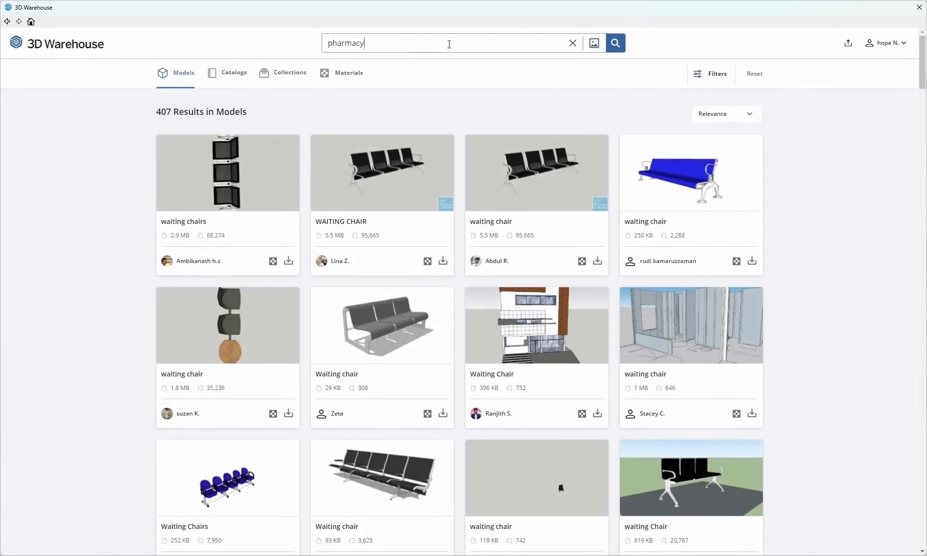
key(Return)
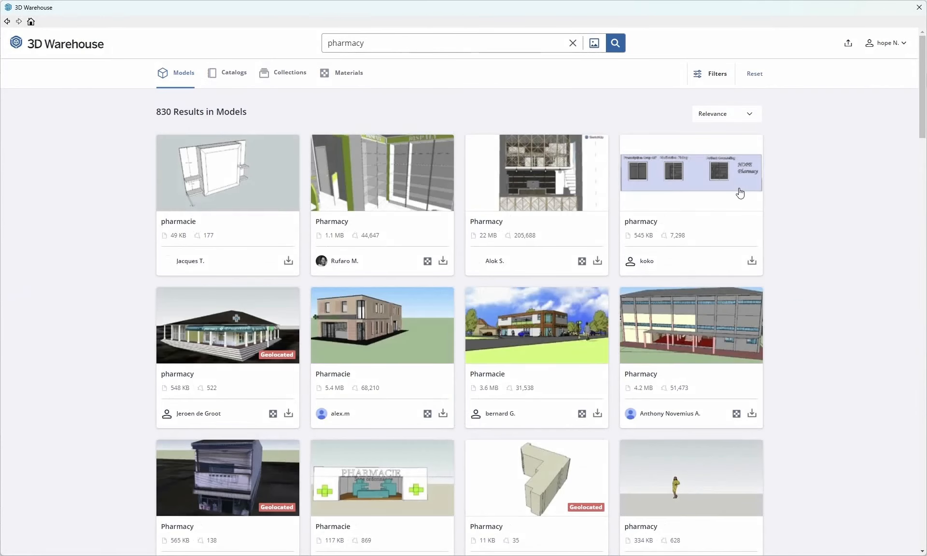
- Load the 14 MB Pharmacy model with the stocked arched cabinets directly into the model and place it on the grass beside the building
scroll(761, 297, down, 5)
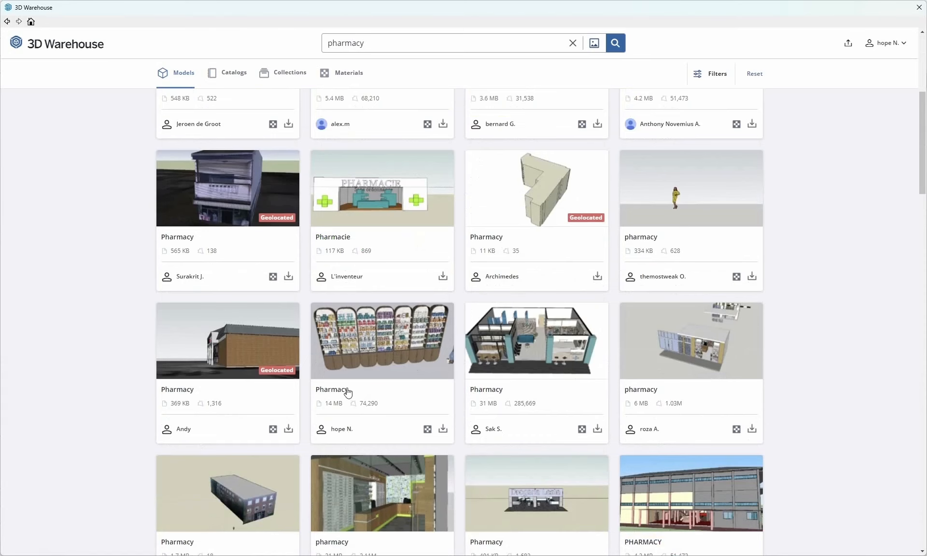
click(442, 429)
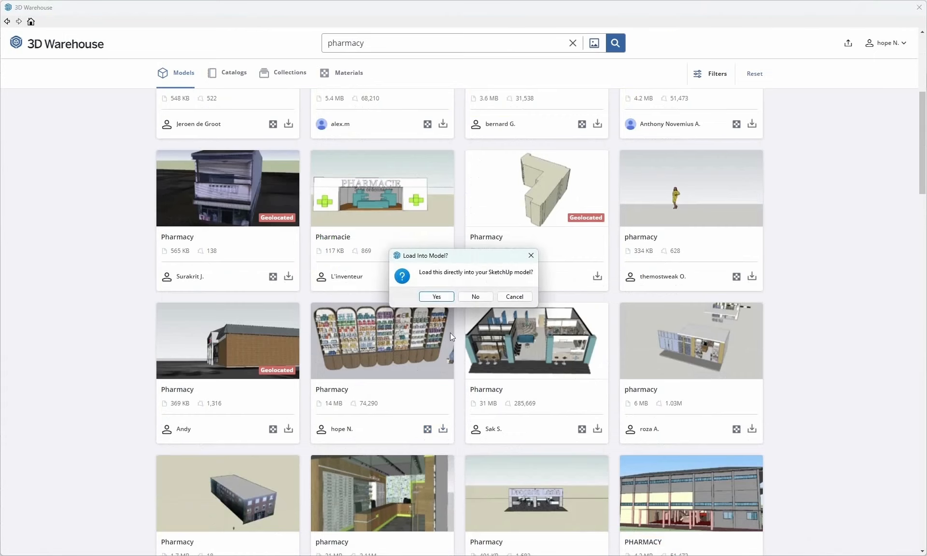
click(436, 296)
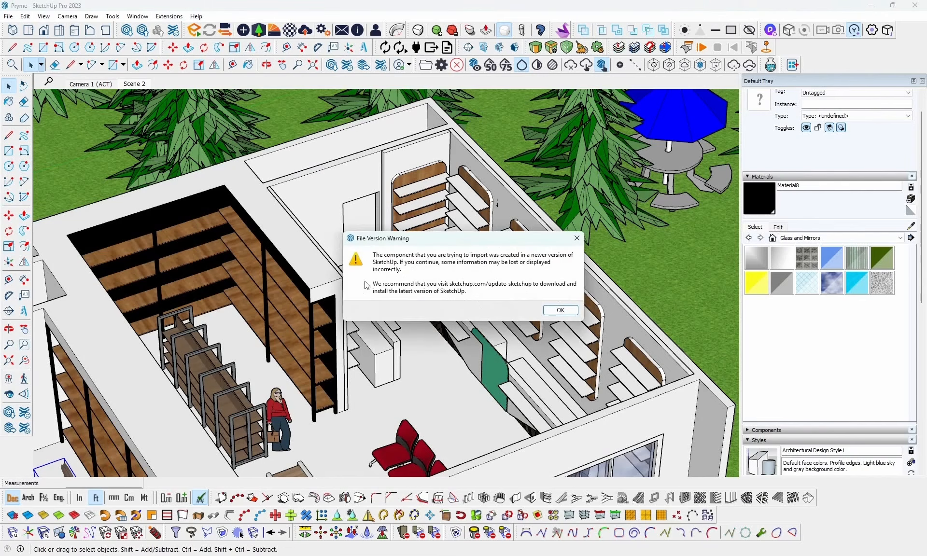
click(559, 311)
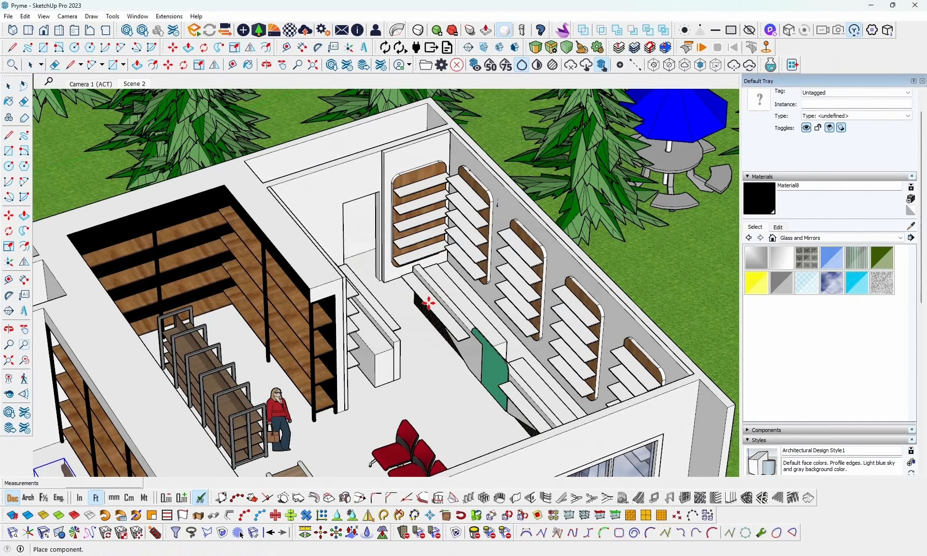
scroll(443, 298, down, 1)
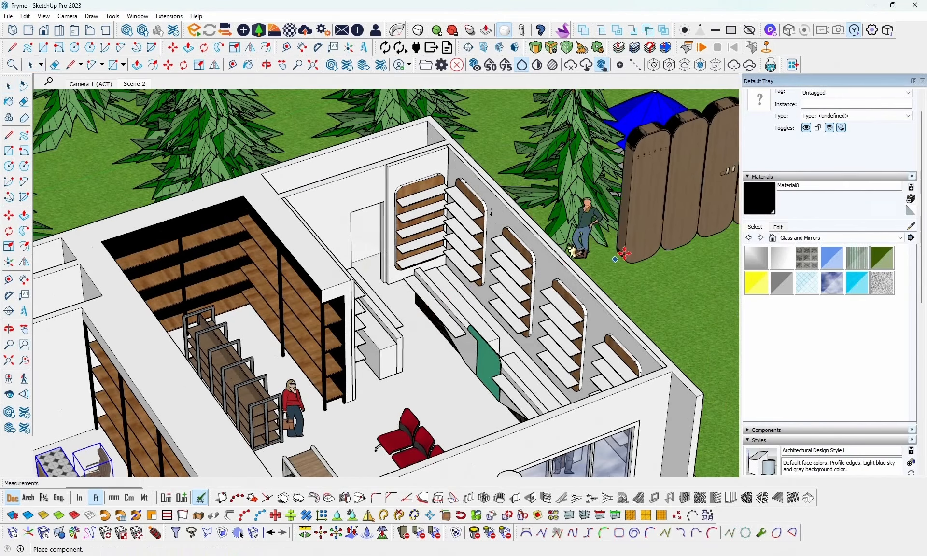
click(649, 282)
scroll(357, 324, down, 4)
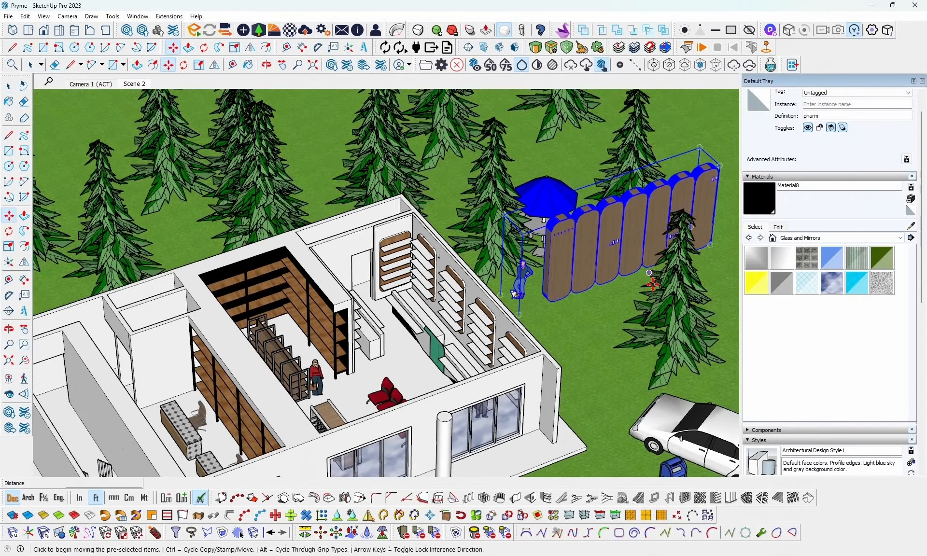
- Rotate the imported pharmacy cabinet row 90 degrees about the vertical axis on the grass
middle_drag(652, 284, 601, 290)
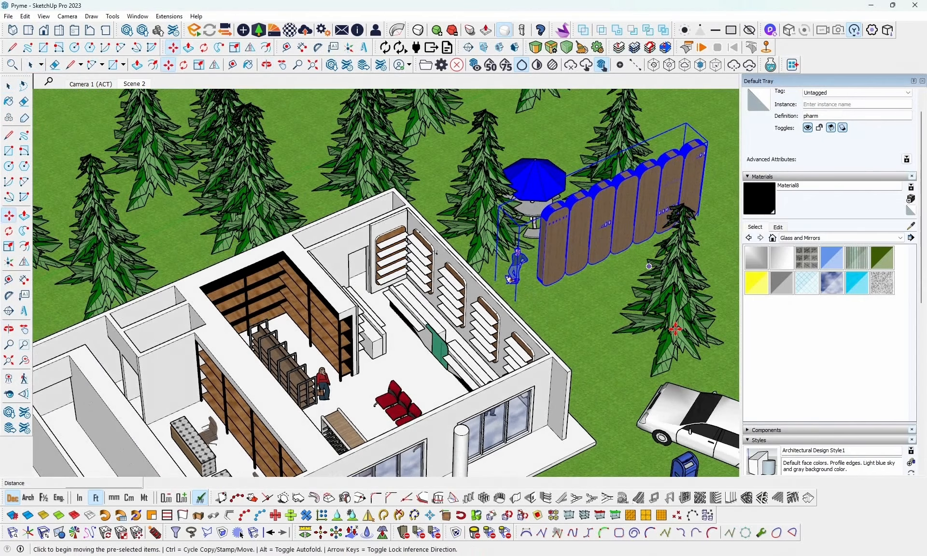
key(q)
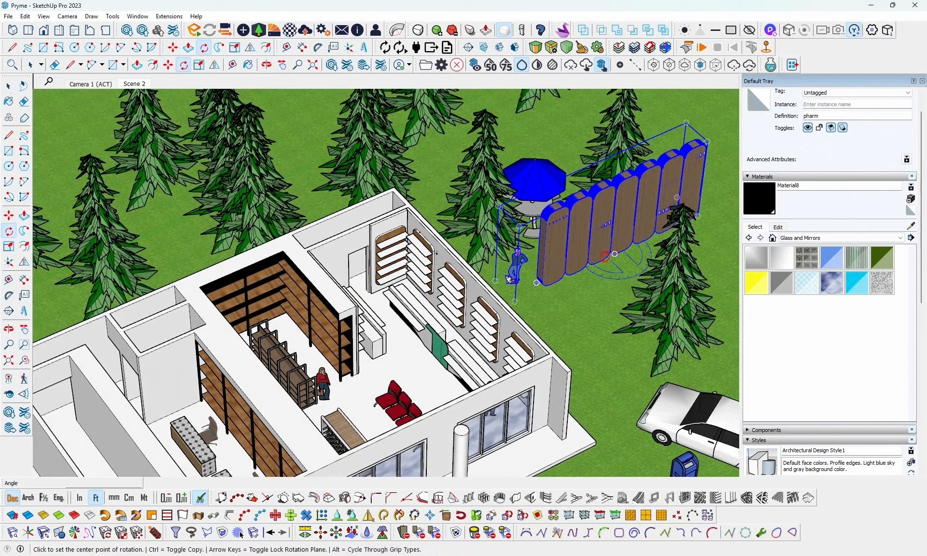
click(613, 254)
click(518, 303)
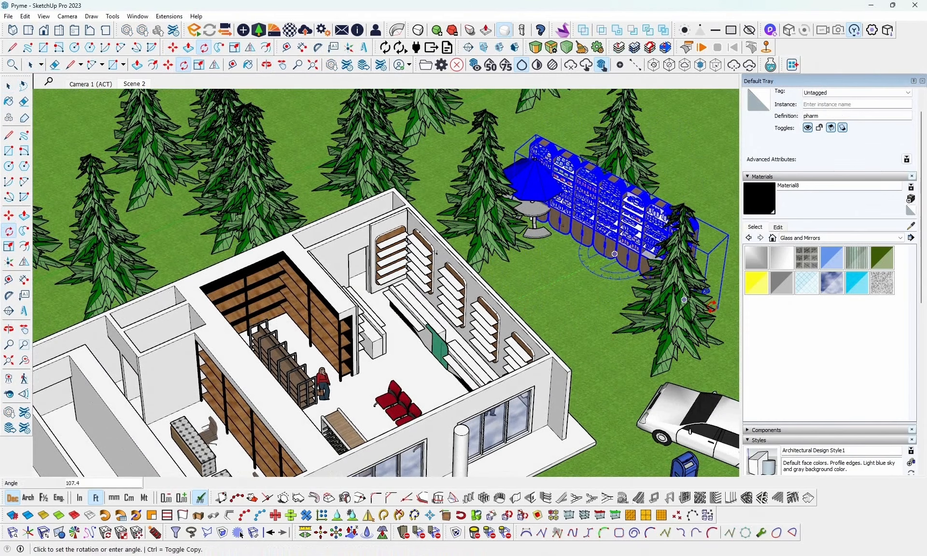
text(90)
key(Return)
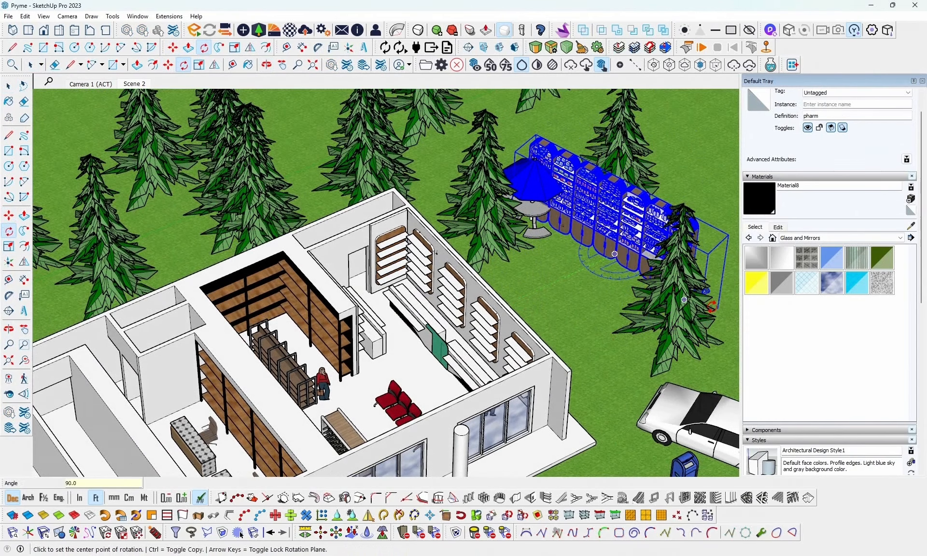
middle_drag(571, 300, 618, 272)
key(space)
- Examine the arched wall shelves and counters beside the imported cabinets and the mart's black-backed wooden shelving
scroll(478, 159, up, 3)
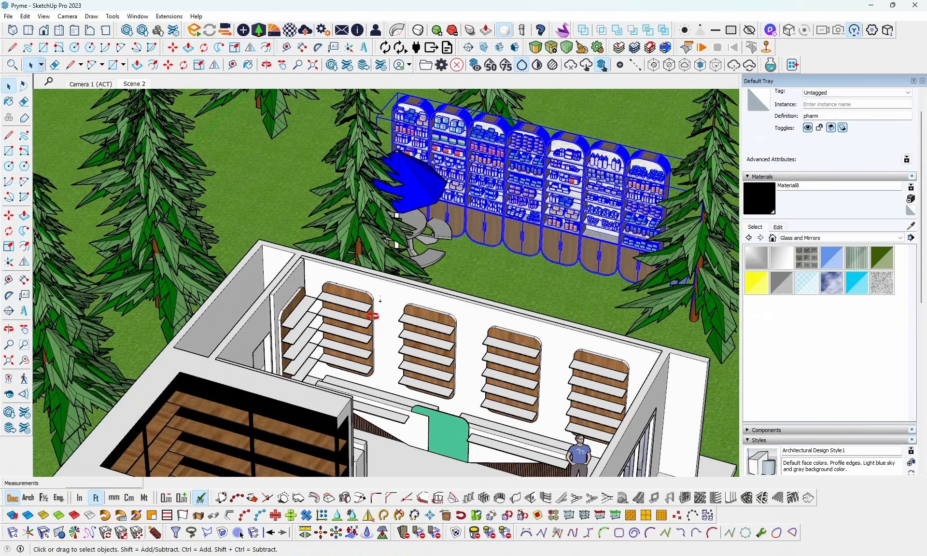
middle_drag(373, 316, 326, 356)
scroll(403, 330, up, 2)
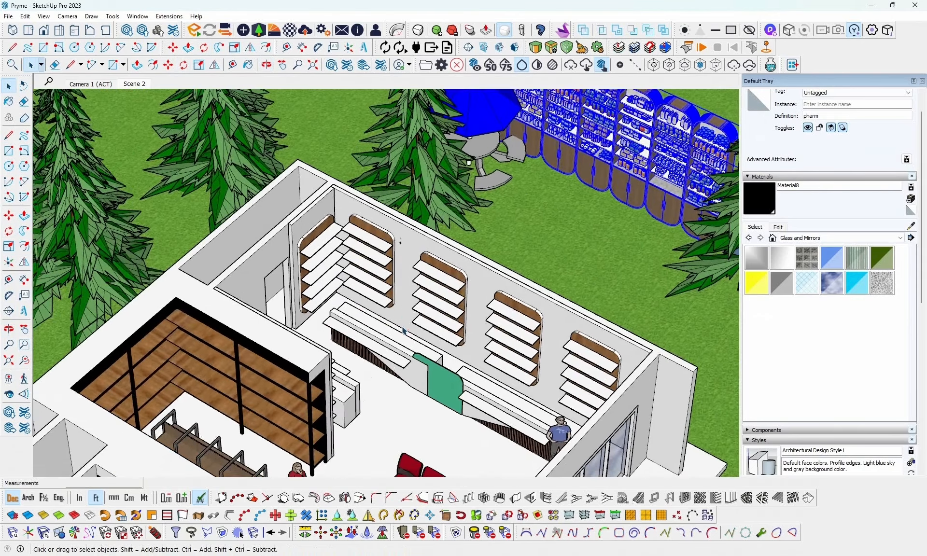
scroll(402, 329, down, 4)
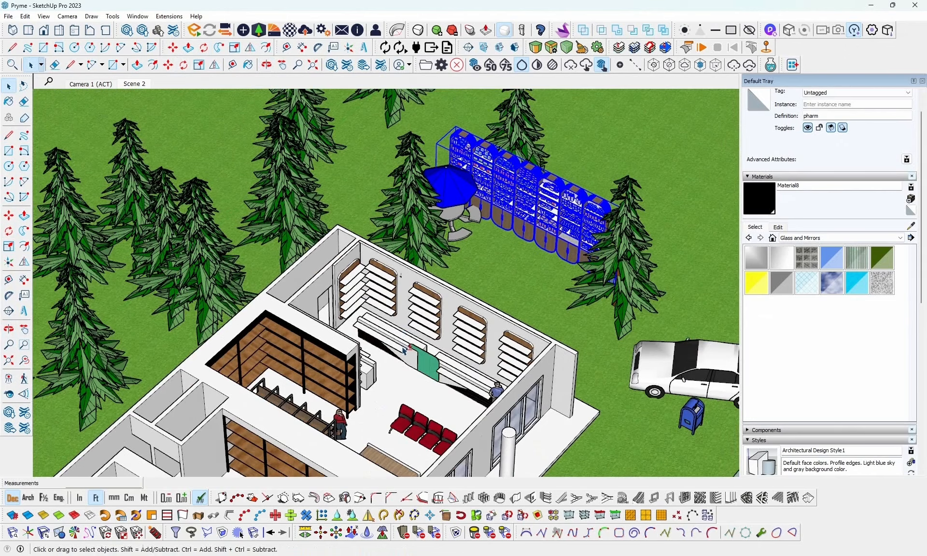
shift+middle_drag(404, 351, 428, 307)
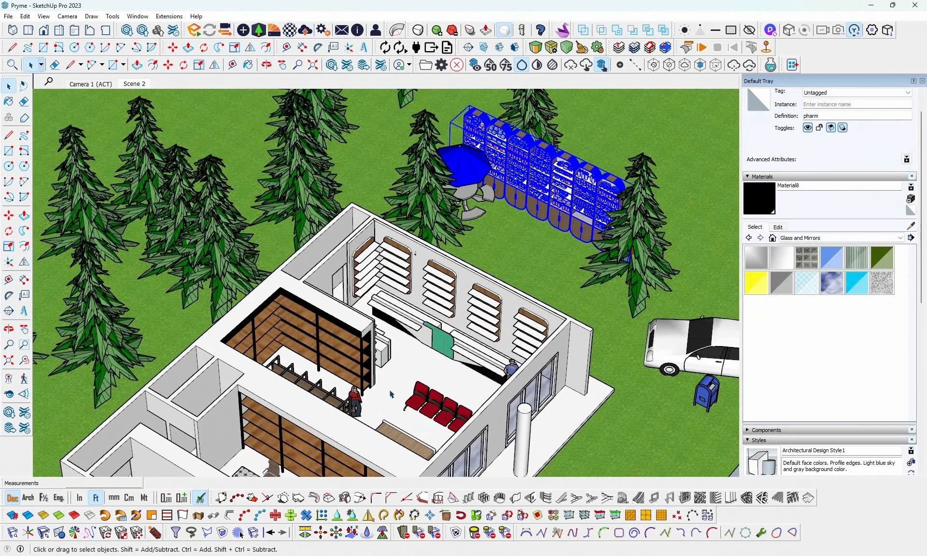
shift+middle_drag(415, 346, 470, 263)
middle_drag(436, 314, 406, 280)
scroll(383, 259, up, 3)
scroll(398, 251, up, 3)
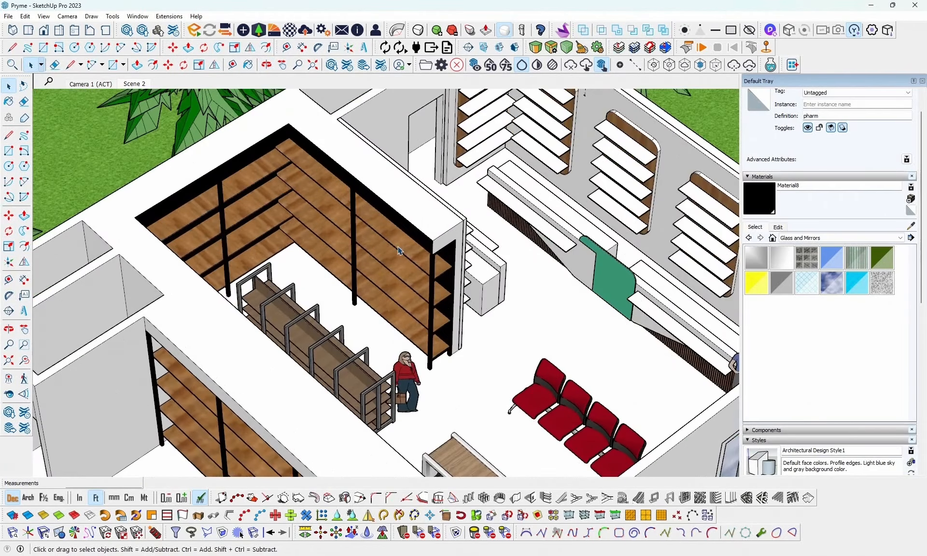
middle_drag(397, 246, 327, 258)
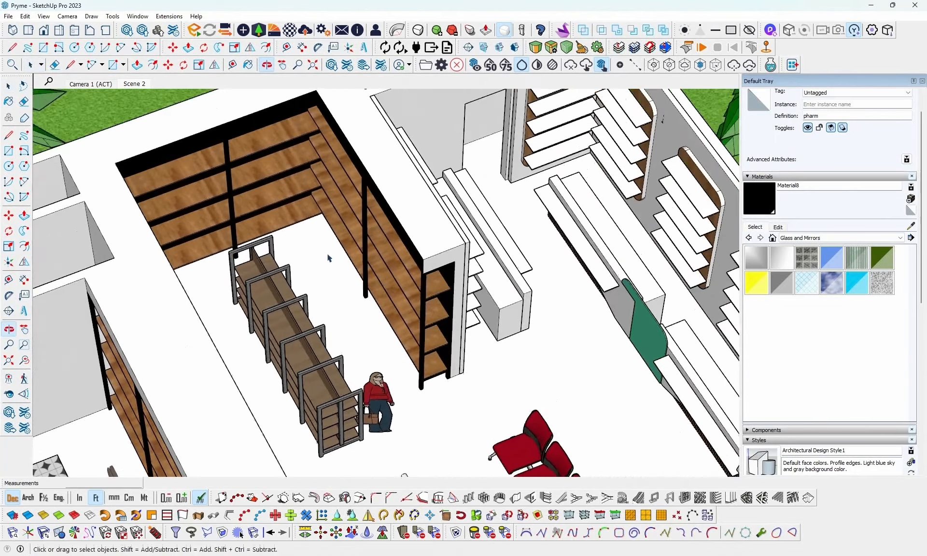
scroll(325, 243, up, 3)
middle_drag(319, 210, 387, 249)
scroll(388, 250, down, 5)
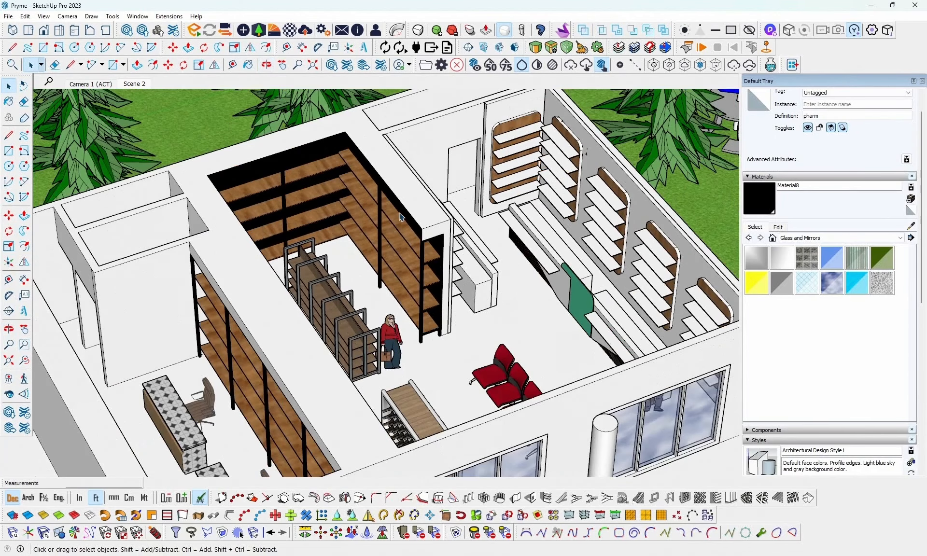
middle_drag(355, 200, 285, 209)
middle_drag(375, 213, 400, 154)
- Inspect the mart's wooden wine-bottle display table and the drinks coolers along the wall up close
middle_drag(454, 430, 356, 399)
scroll(338, 409, up, 6)
scroll(322, 419, up, 10)
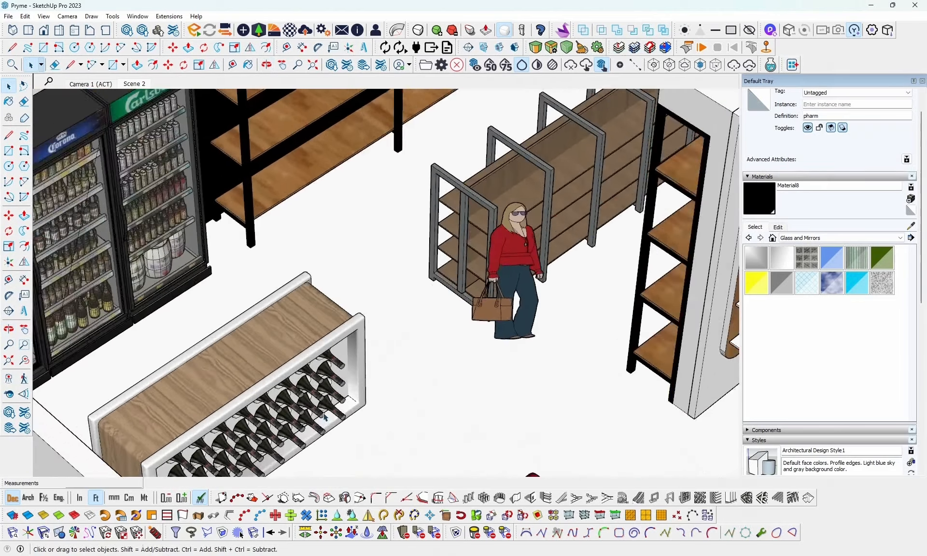
shift+middle_drag(270, 333, 497, 327)
mouse_move(231, 306)
shift+middle_down()
mouse_move(385, 334)
mouse_move(389, 365)
shift+middle_up()
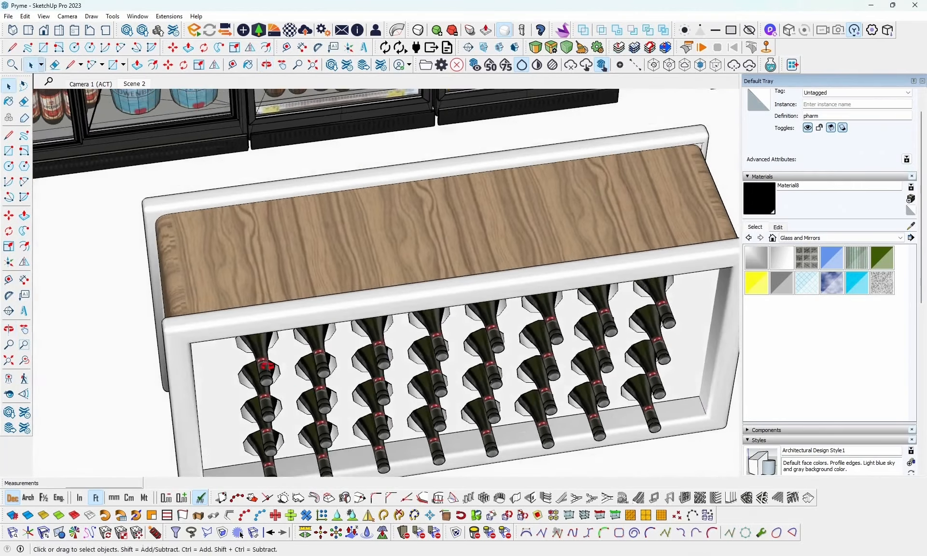
middle_drag(198, 309, 477, 337)
scroll(298, 346, down, 6)
scroll(310, 344, down, 5)
key(space)
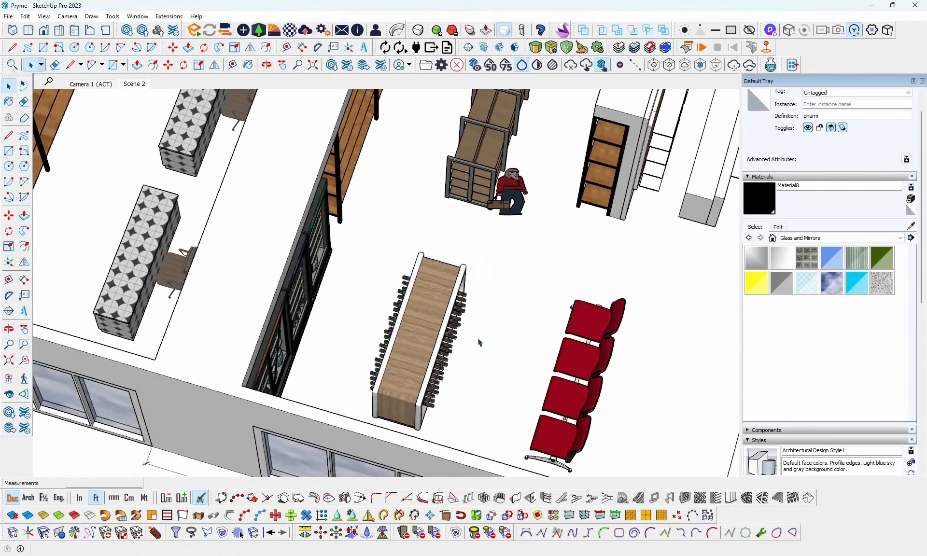
- Review the overall furniture layout of the mart, the pharmacy area and the neighbouring shop from above the front windows
scroll(473, 341, down, 3)
mouse_move(420, 236)
middle_down()
mouse_move(441, 233)
mouse_move(411, 242)
middle_up()
middle_drag(217, 297, 285, 386)
scroll(519, 242, up, 3)
middle_drag(518, 241, 468, 275)
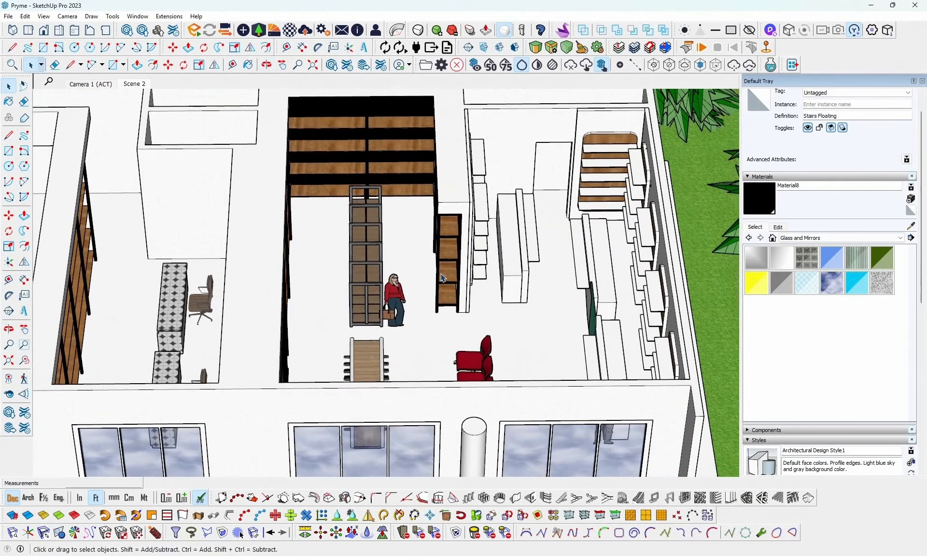
middle_drag(559, 295, 448, 303)
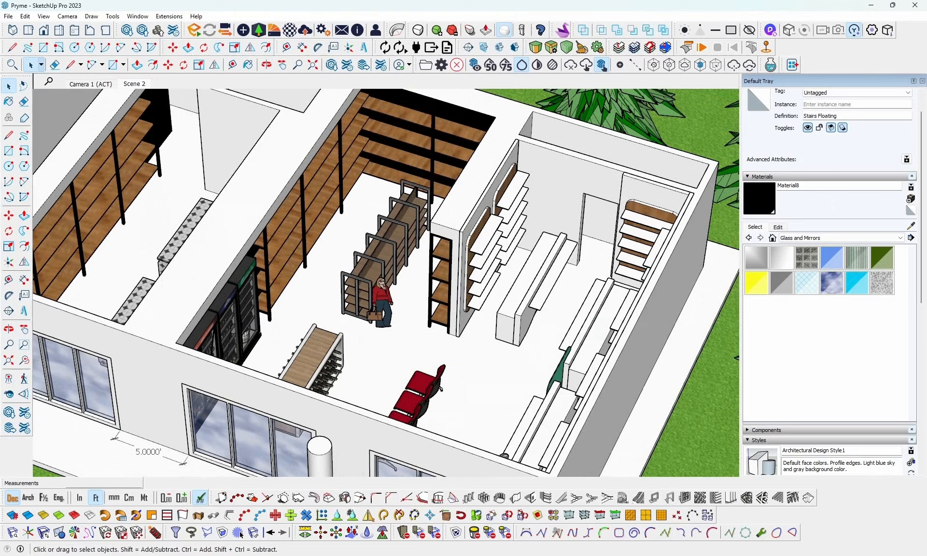
click(810, 555)
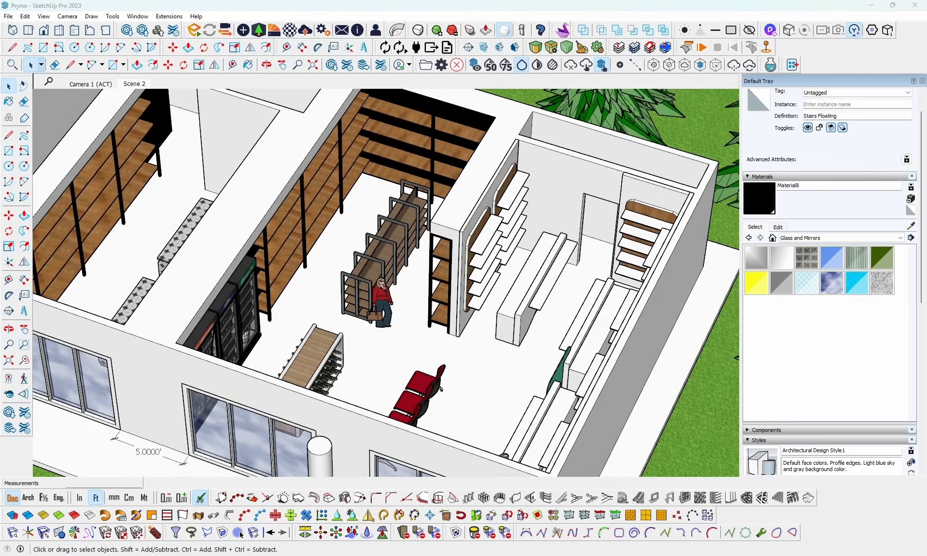